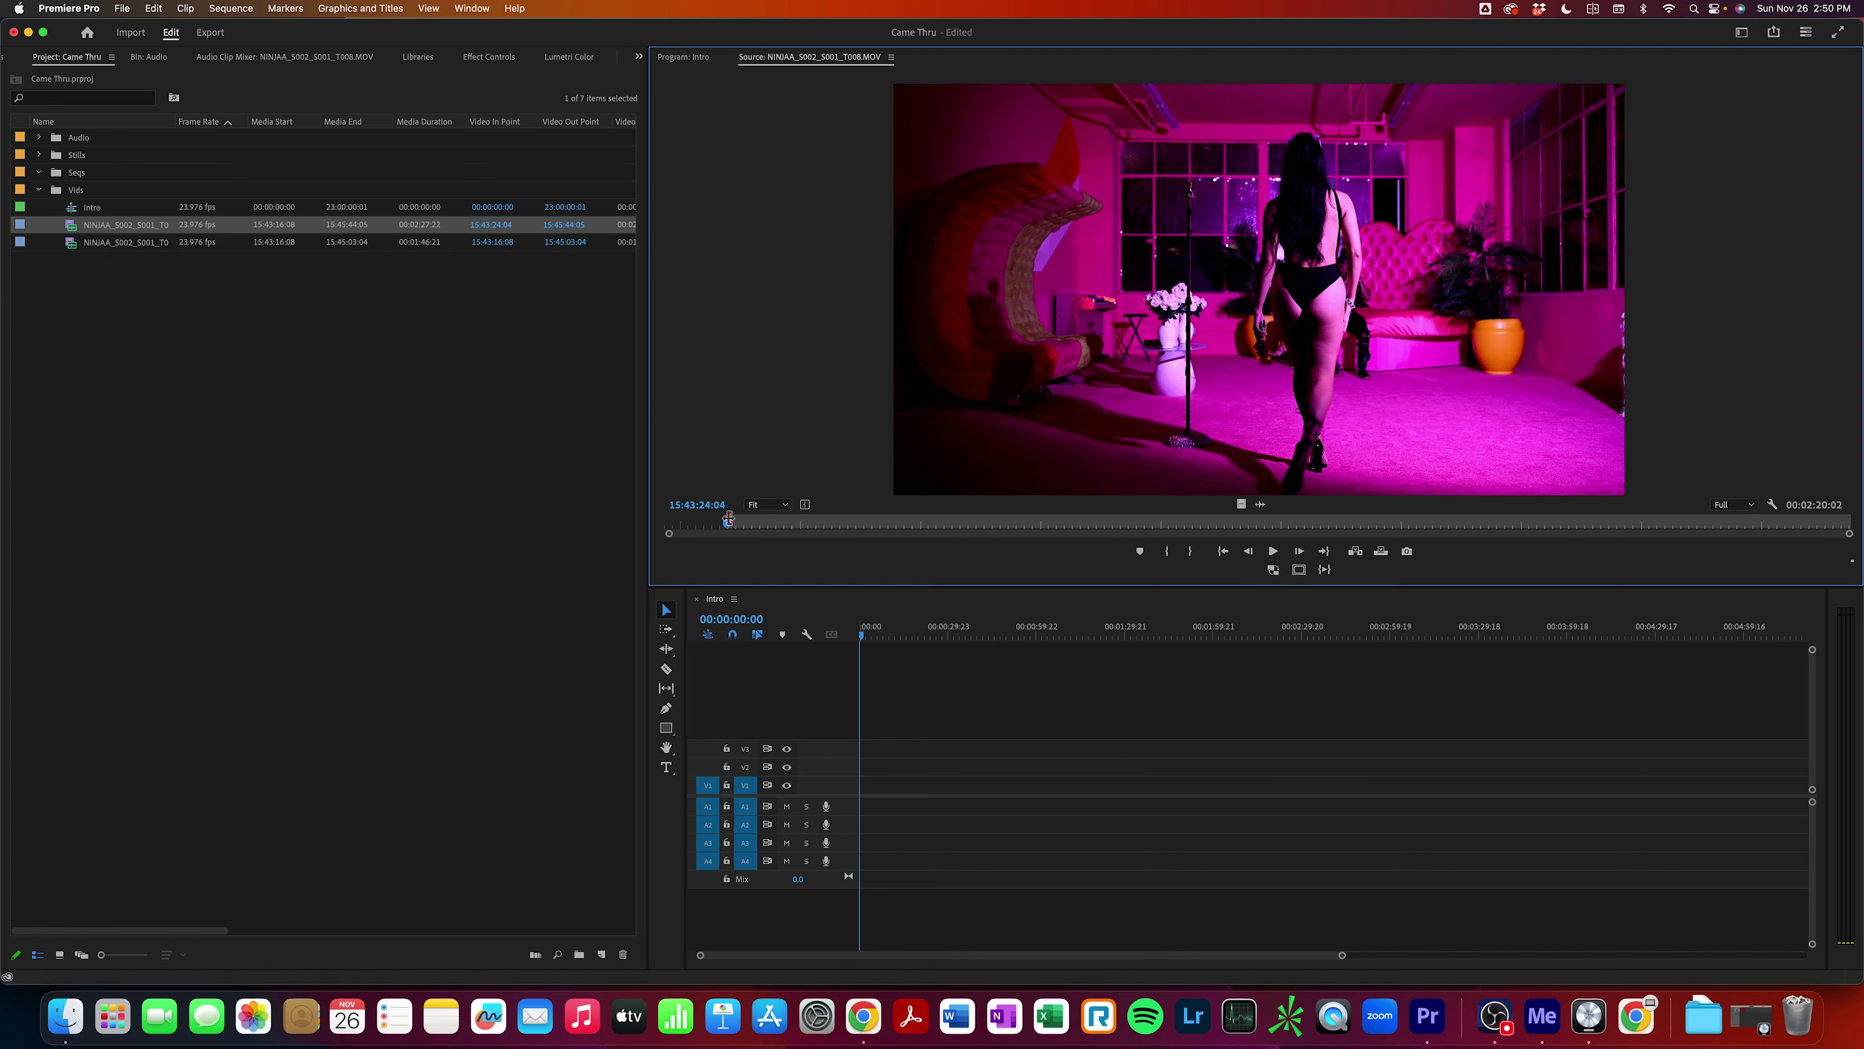
Mark the T008 clip from 15:43:21:19 to 15:43:29:03 and place only its video at the start of track V1.
{"action": "mouse_move", "coordinate": [727, 519]}
{"action": "left_mouse_down"}
{"action": "mouse_move", "coordinate": [642, 519]}
{"action": "mouse_move", "coordinate": [707, 518]}
{"action": "left_mouse_up"}
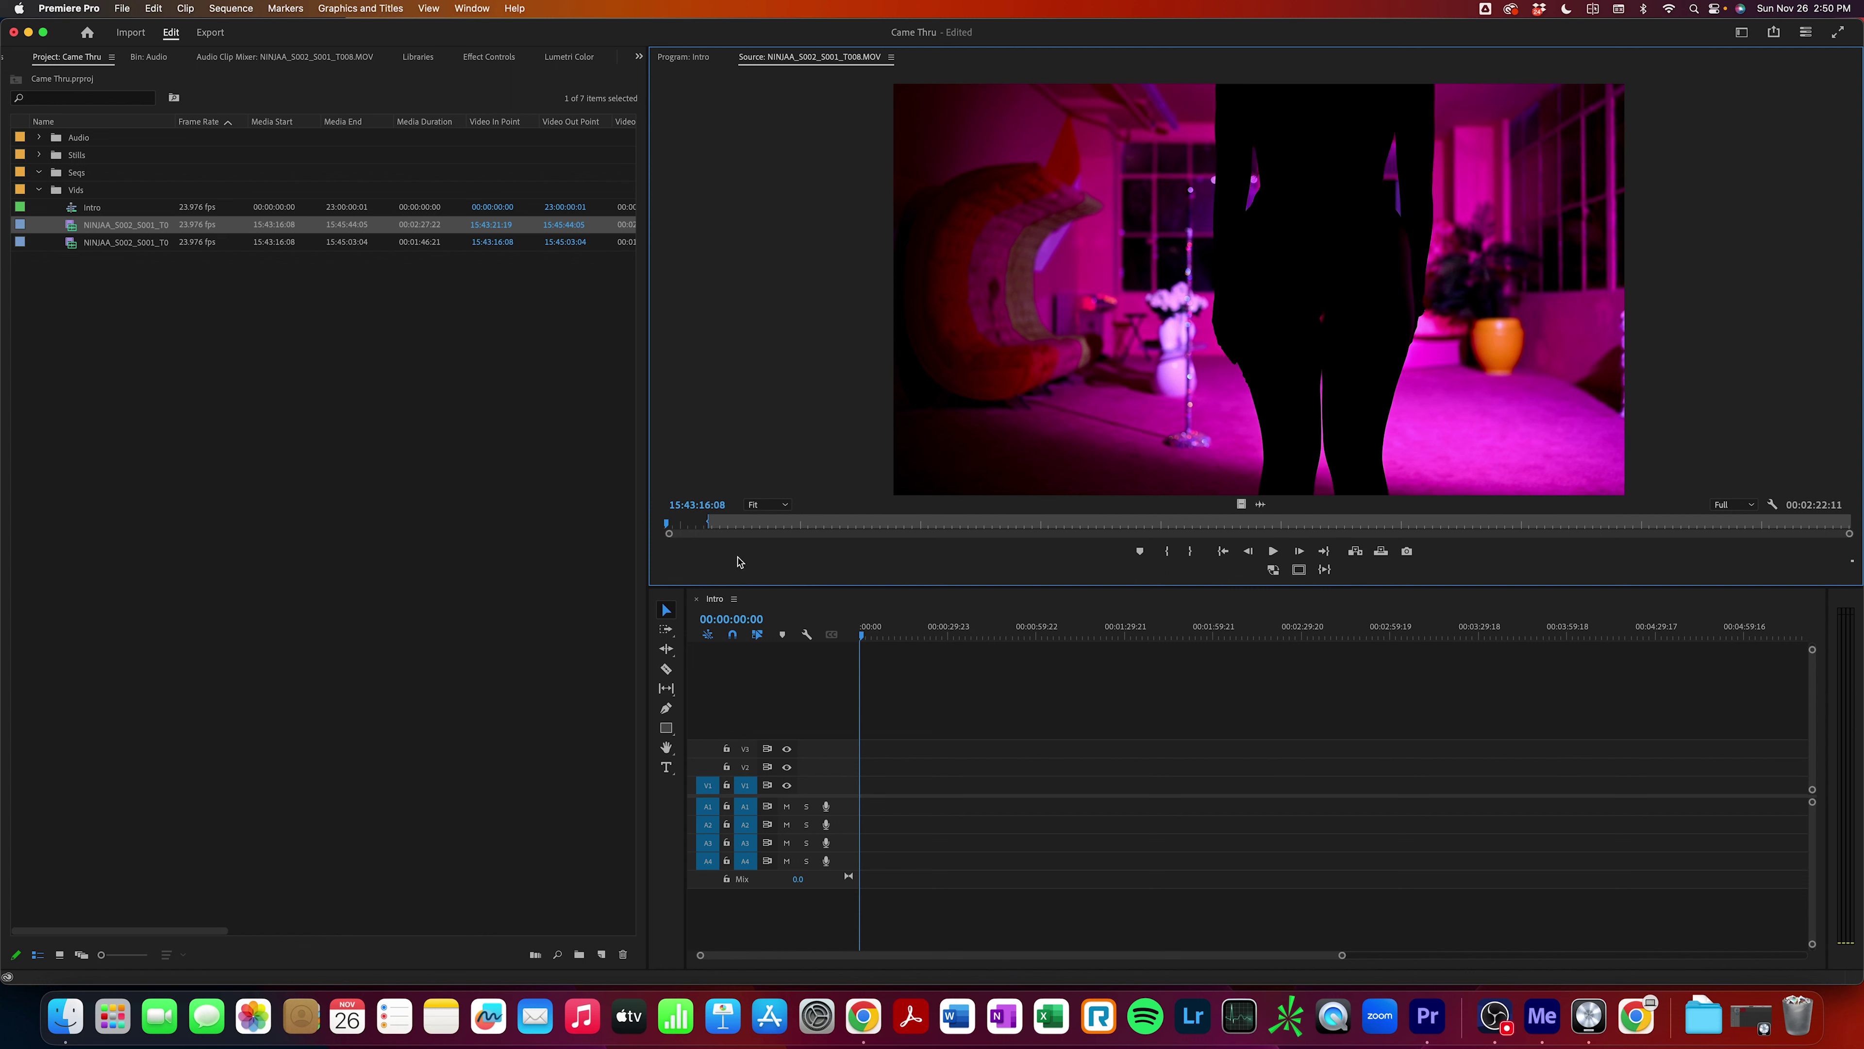
{"action": "key", "text": "shift+i"}
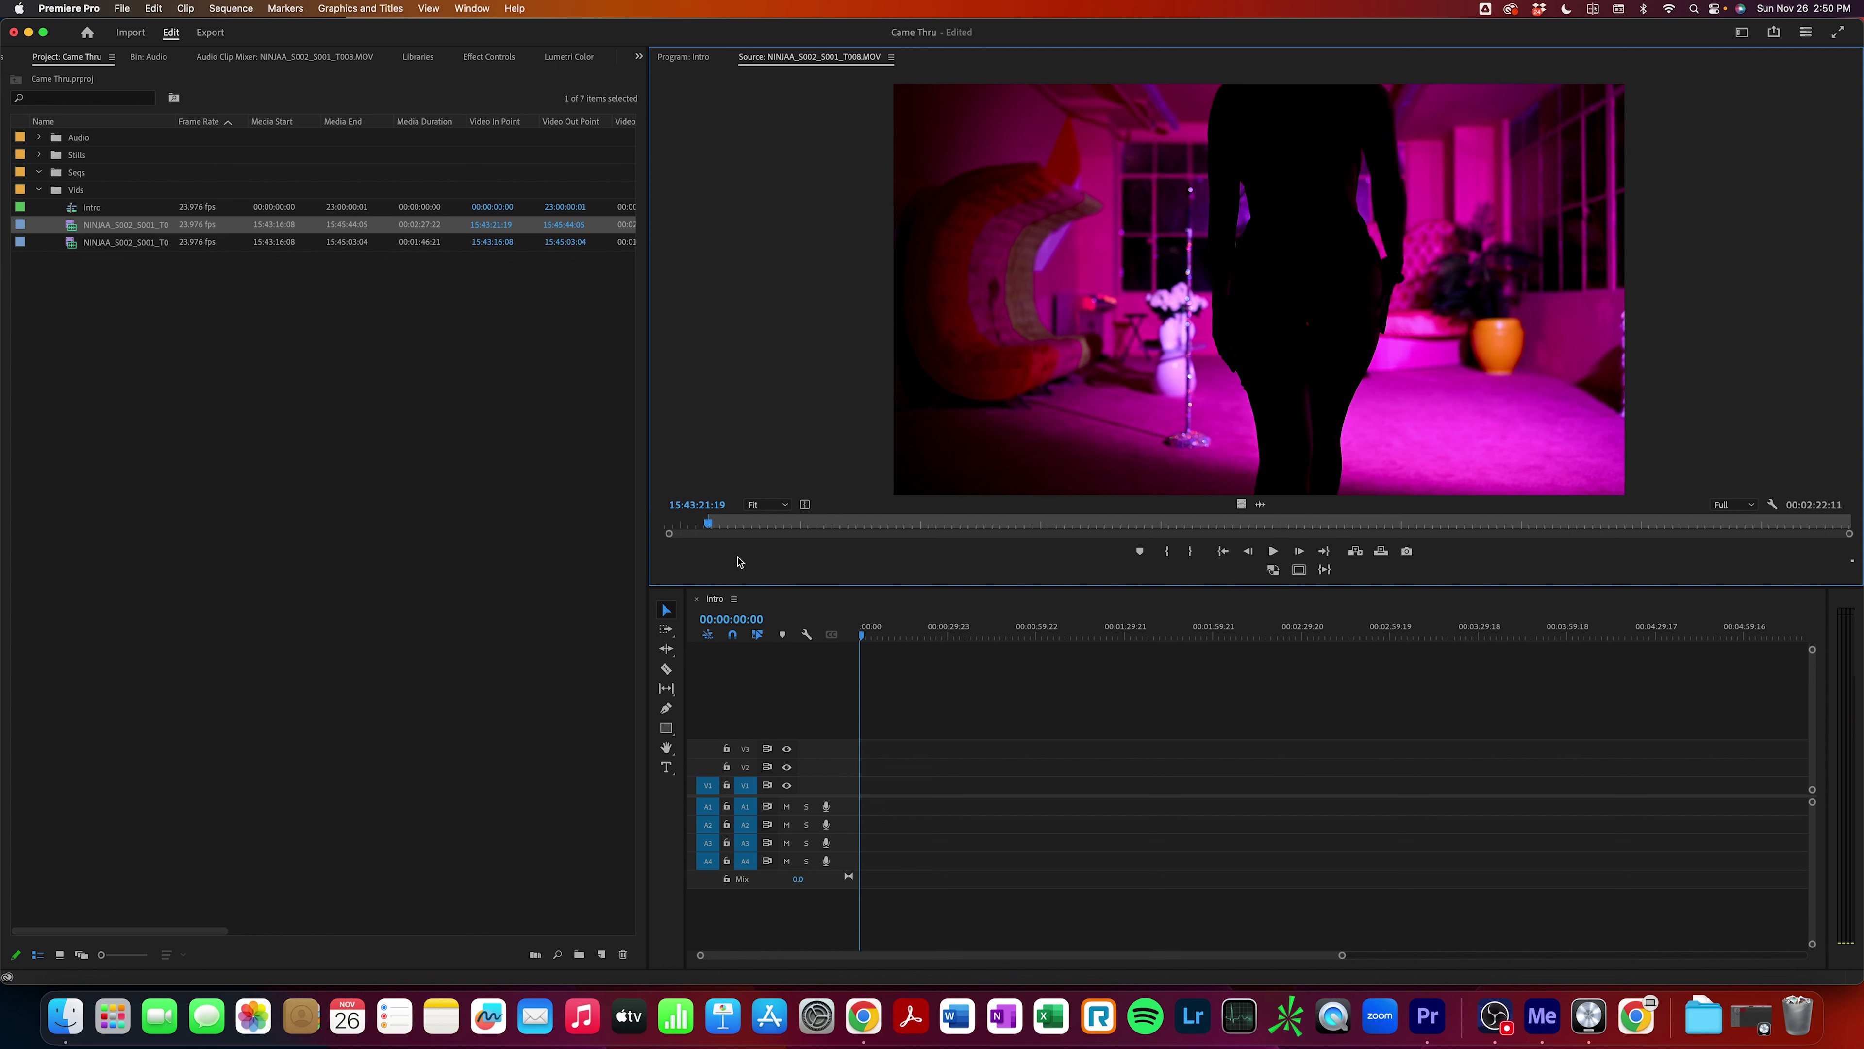
{"action": "left_click_drag", "start_coordinate": [710, 524], "coordinate": [752, 524]}
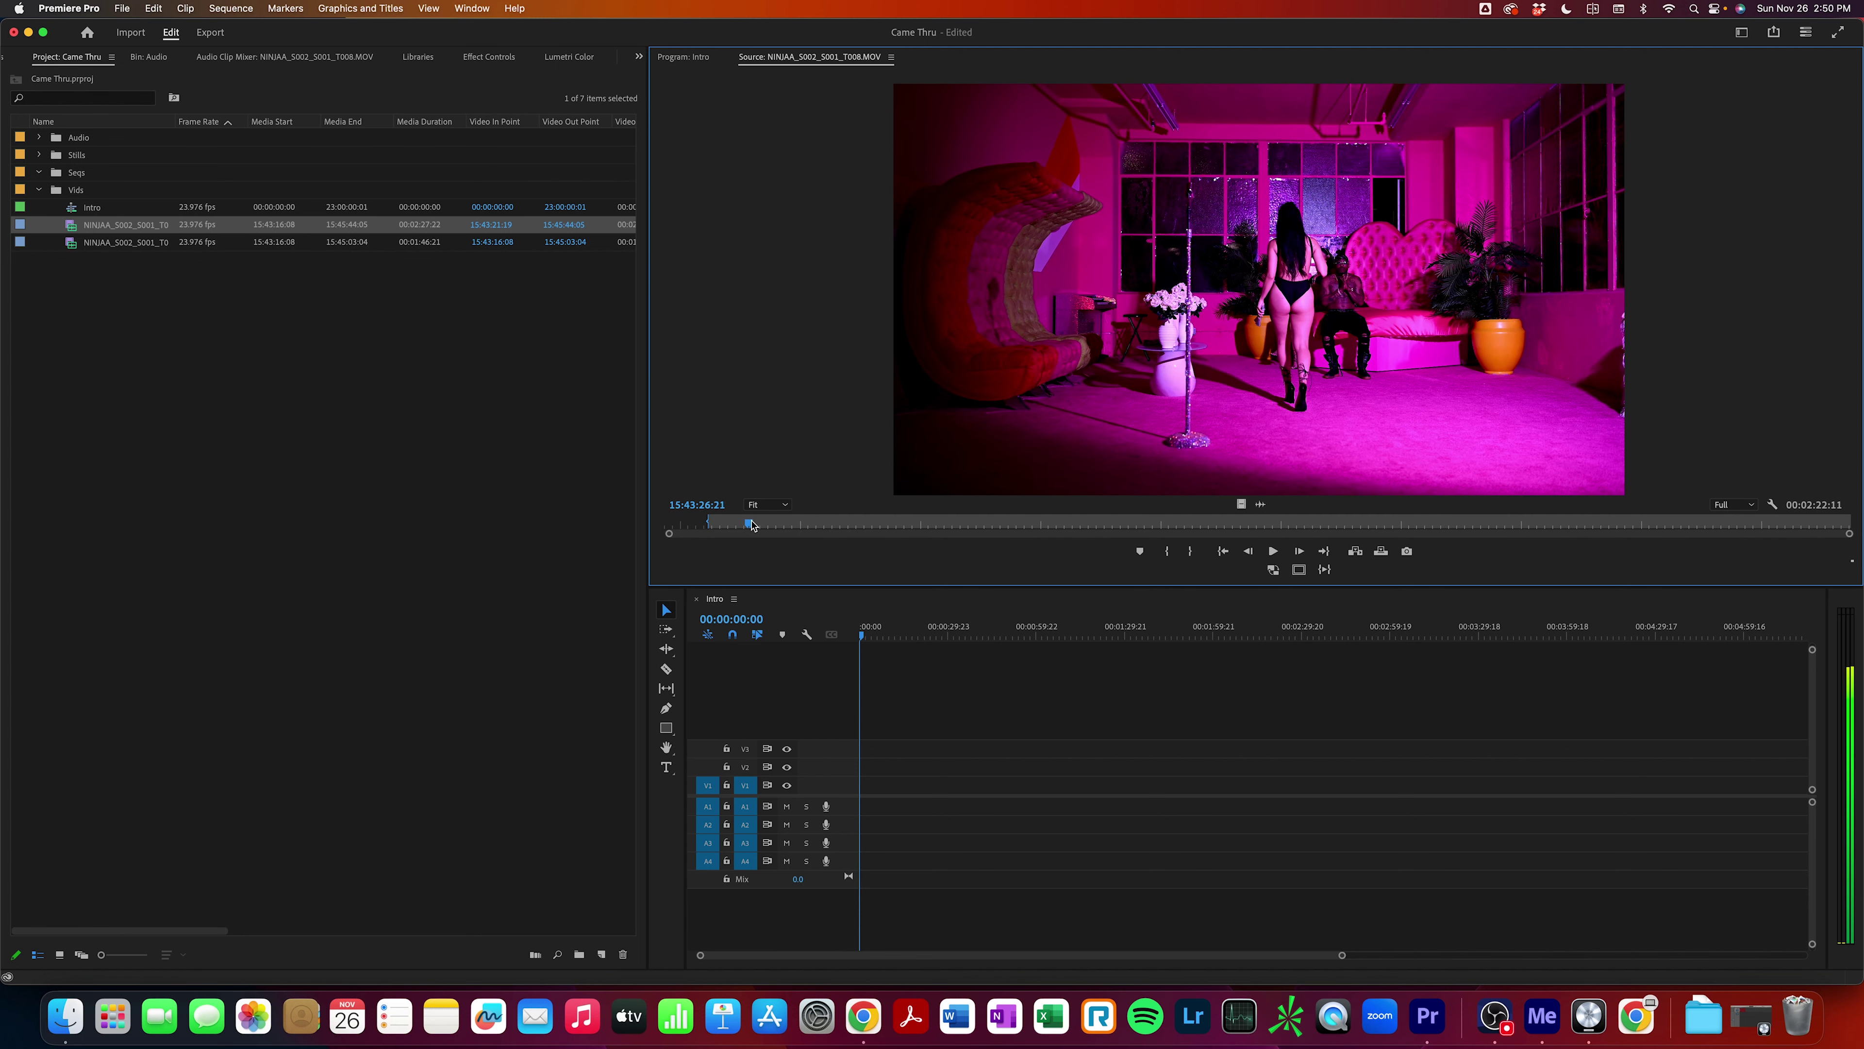
{"action": "left_click_drag", "start_coordinate": [752, 525], "coordinate": [771, 525]}
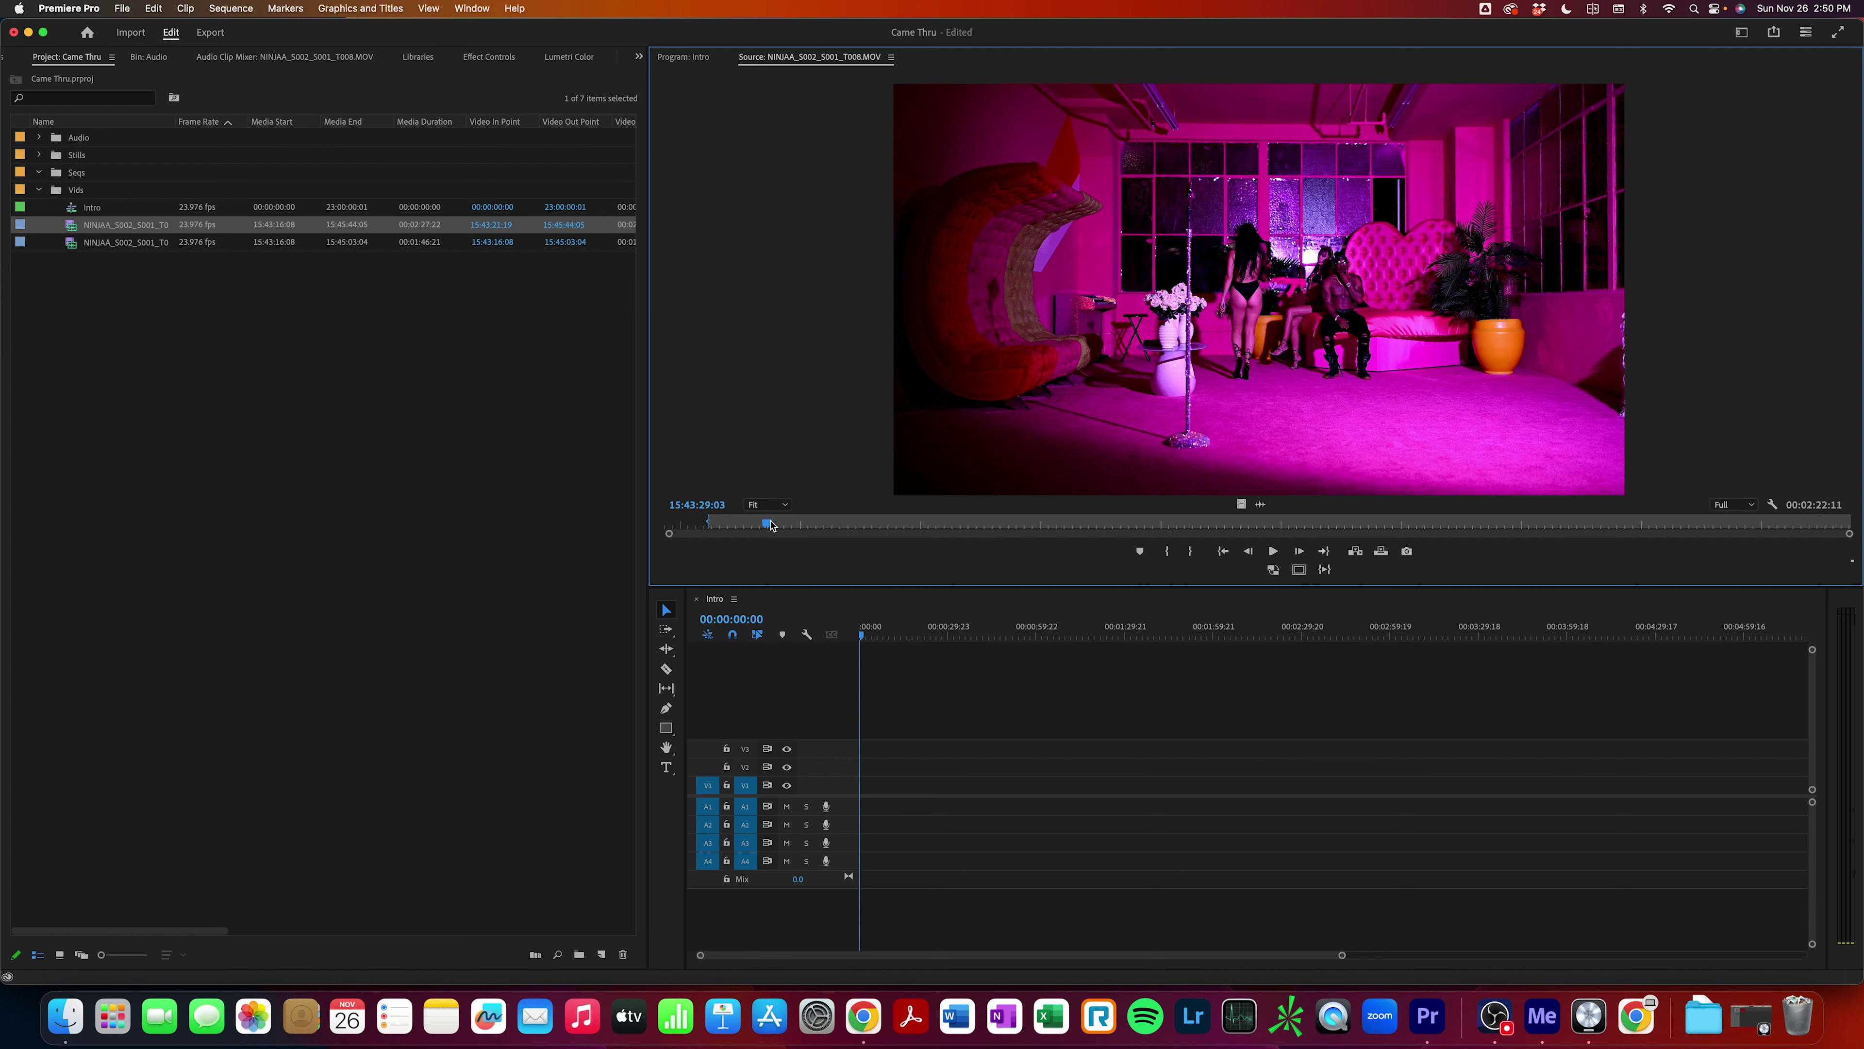
{"action": "key", "text": "o"}
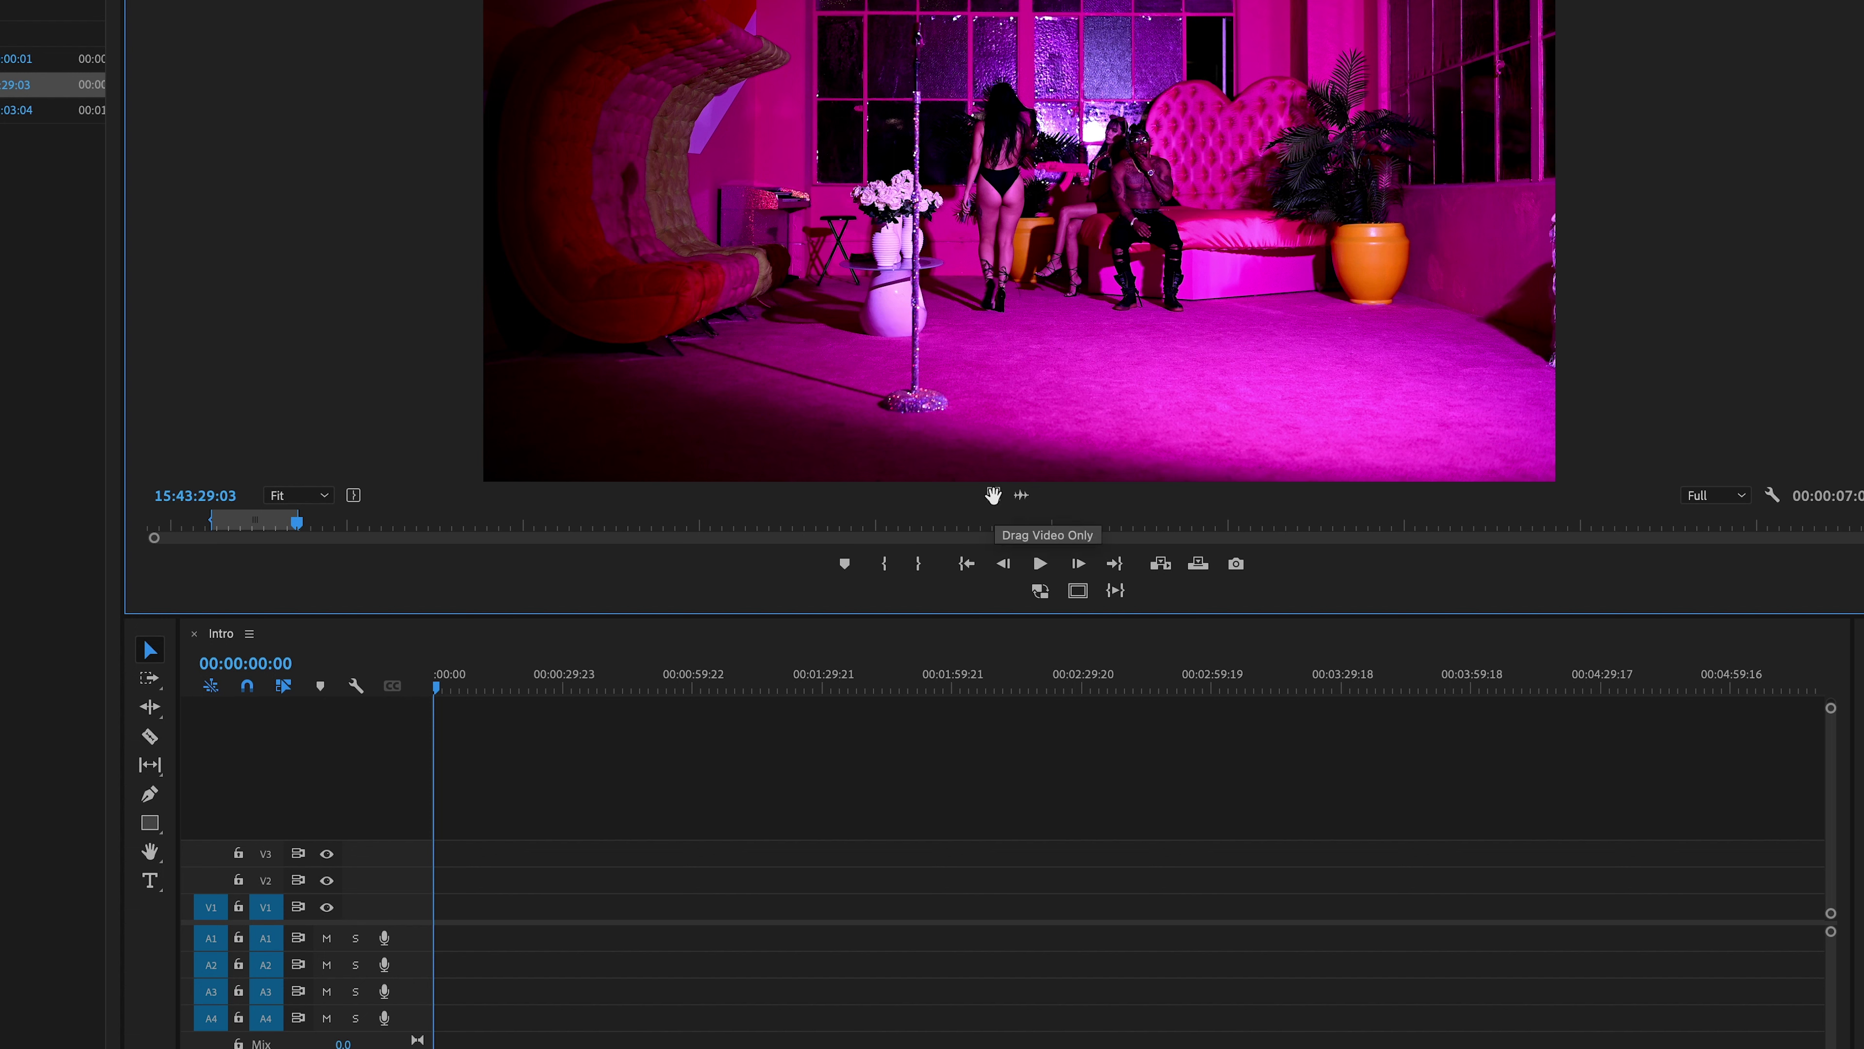
{"action": "left_click_drag", "start_coordinate": [993, 495], "coordinate": [376, 937]}
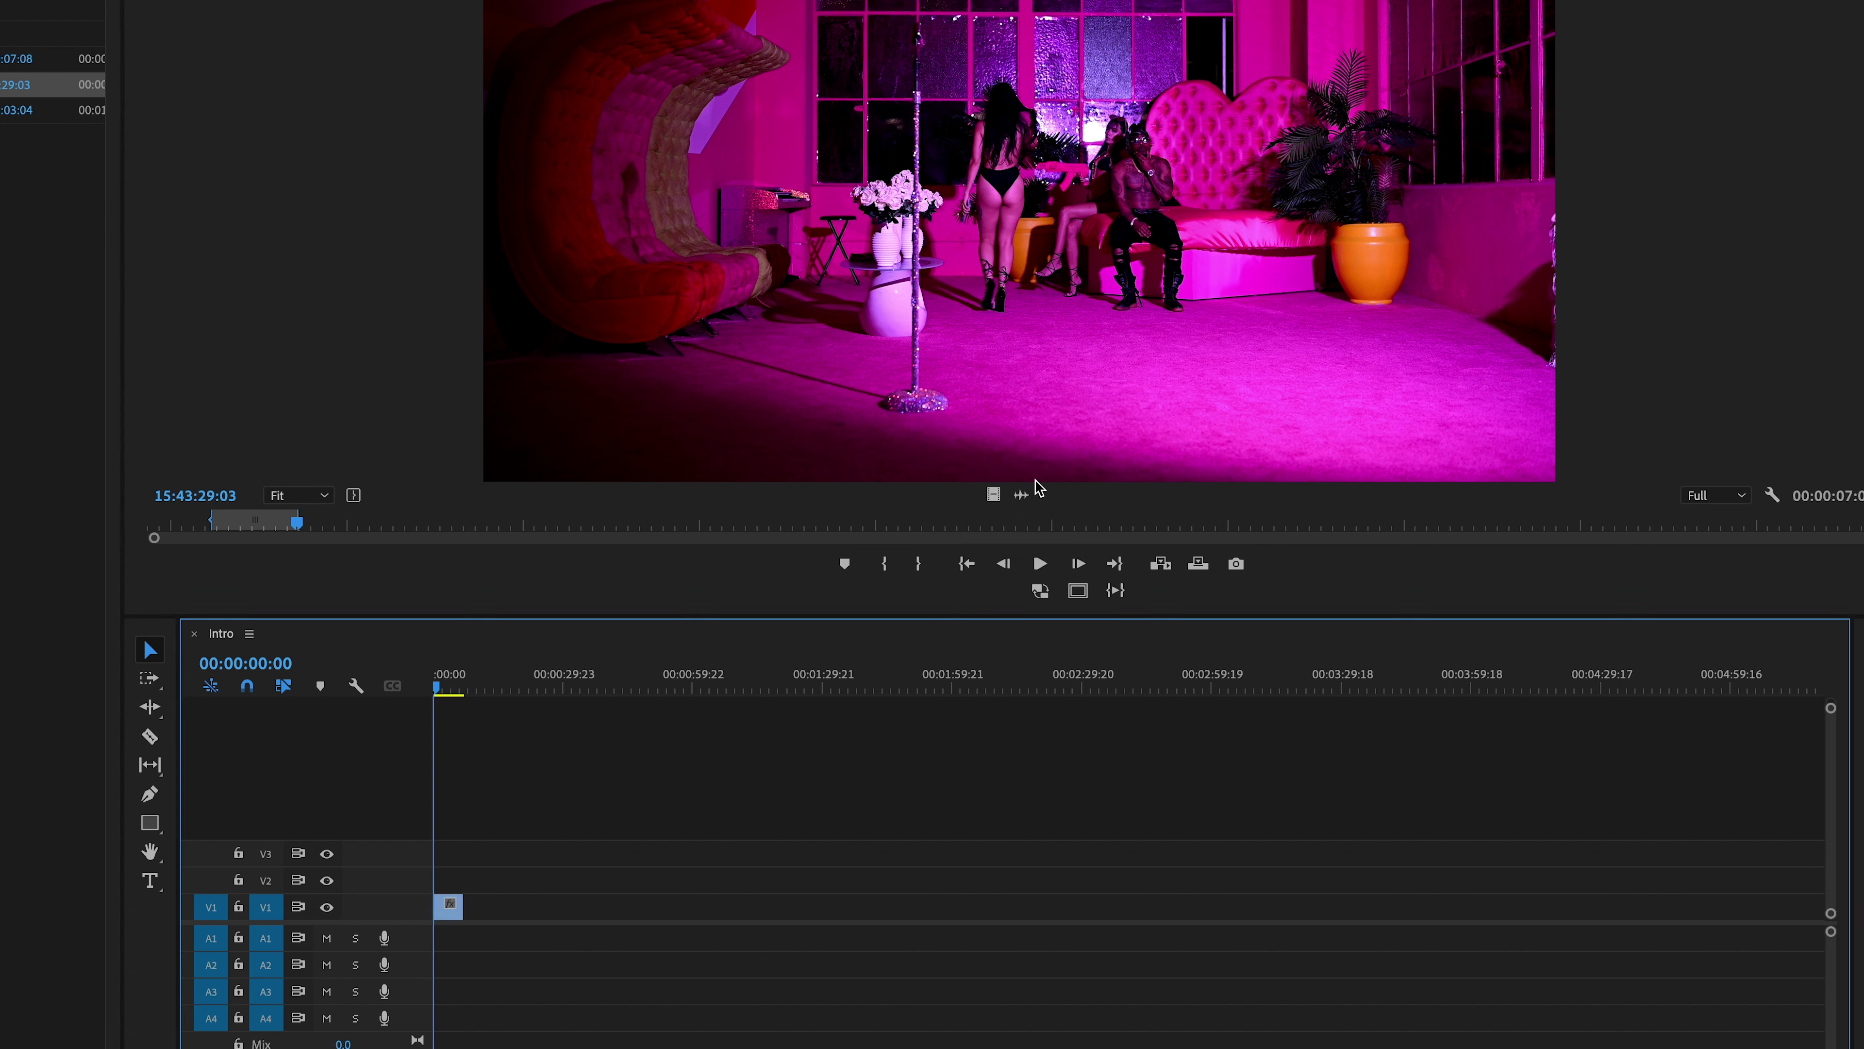
{"action": "left_click", "coordinate": [1020, 494]}
{"action": "left_click_drag", "start_coordinate": [1020, 495], "coordinate": [454, 944]}
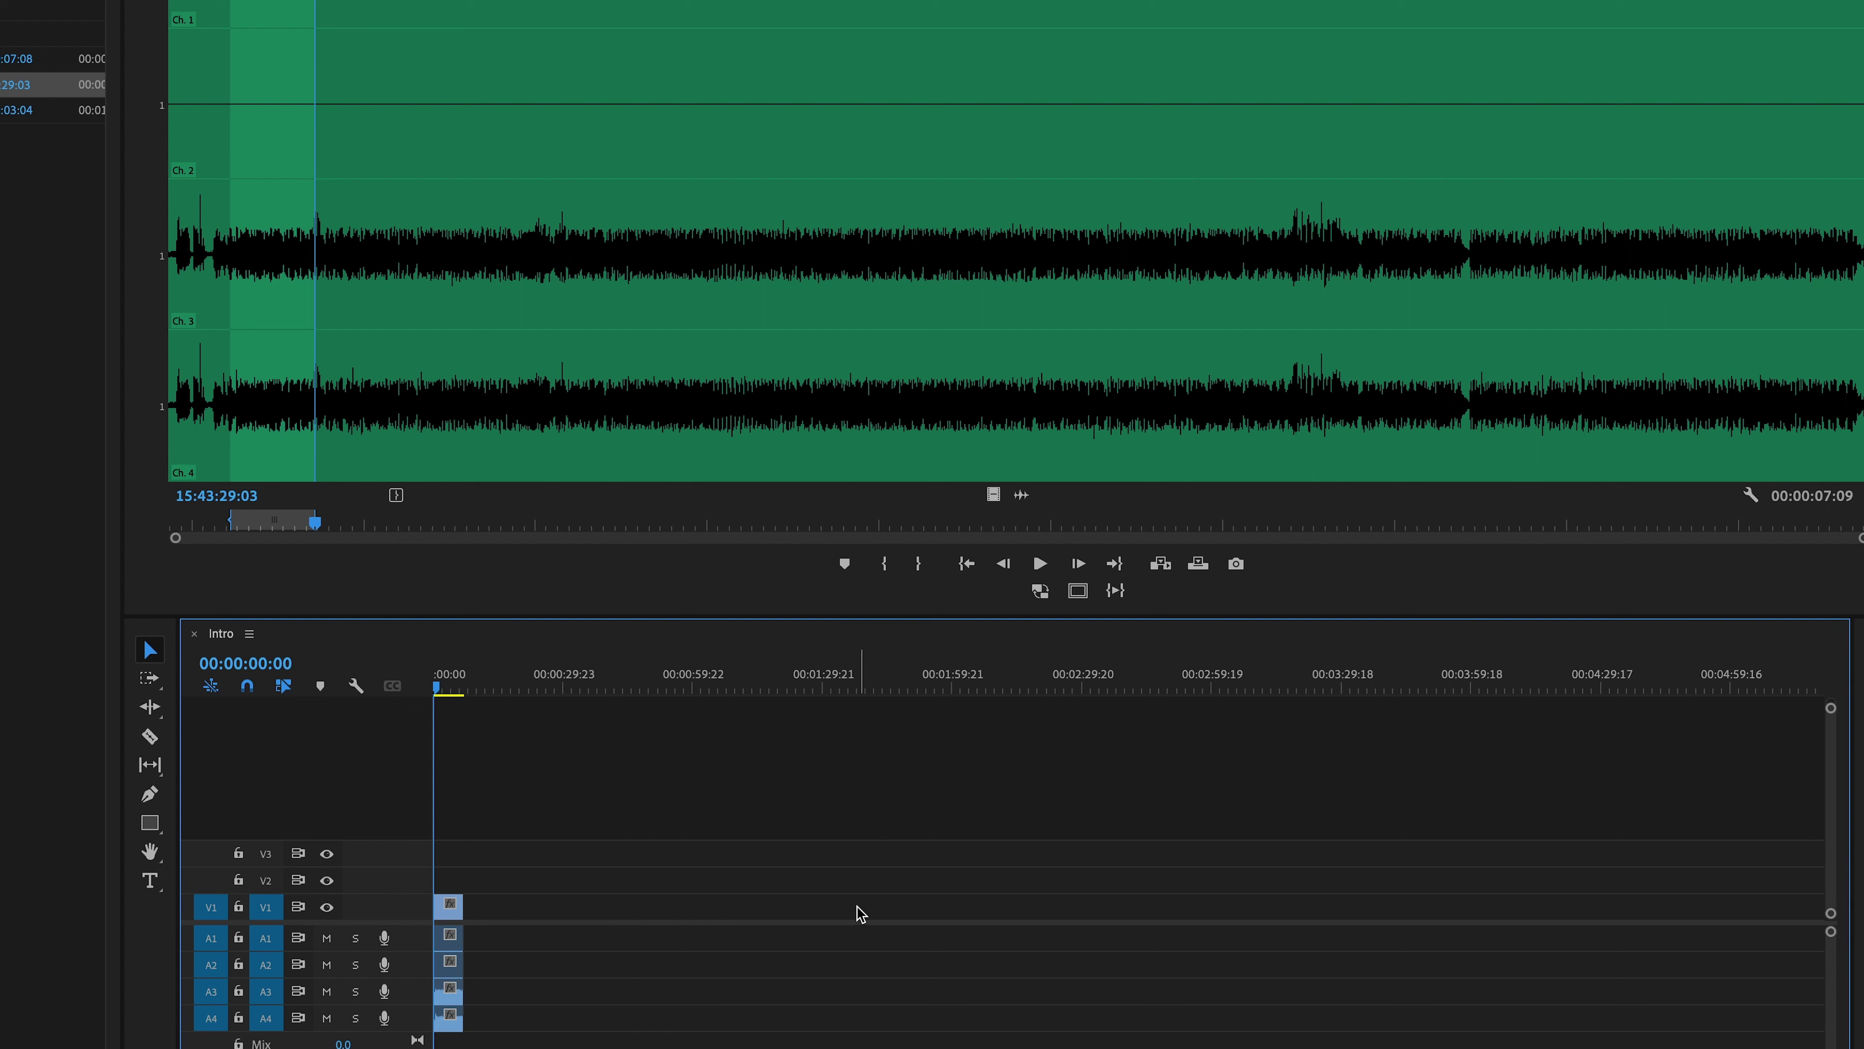
{"action": "key", "text": "ctrl+z"}
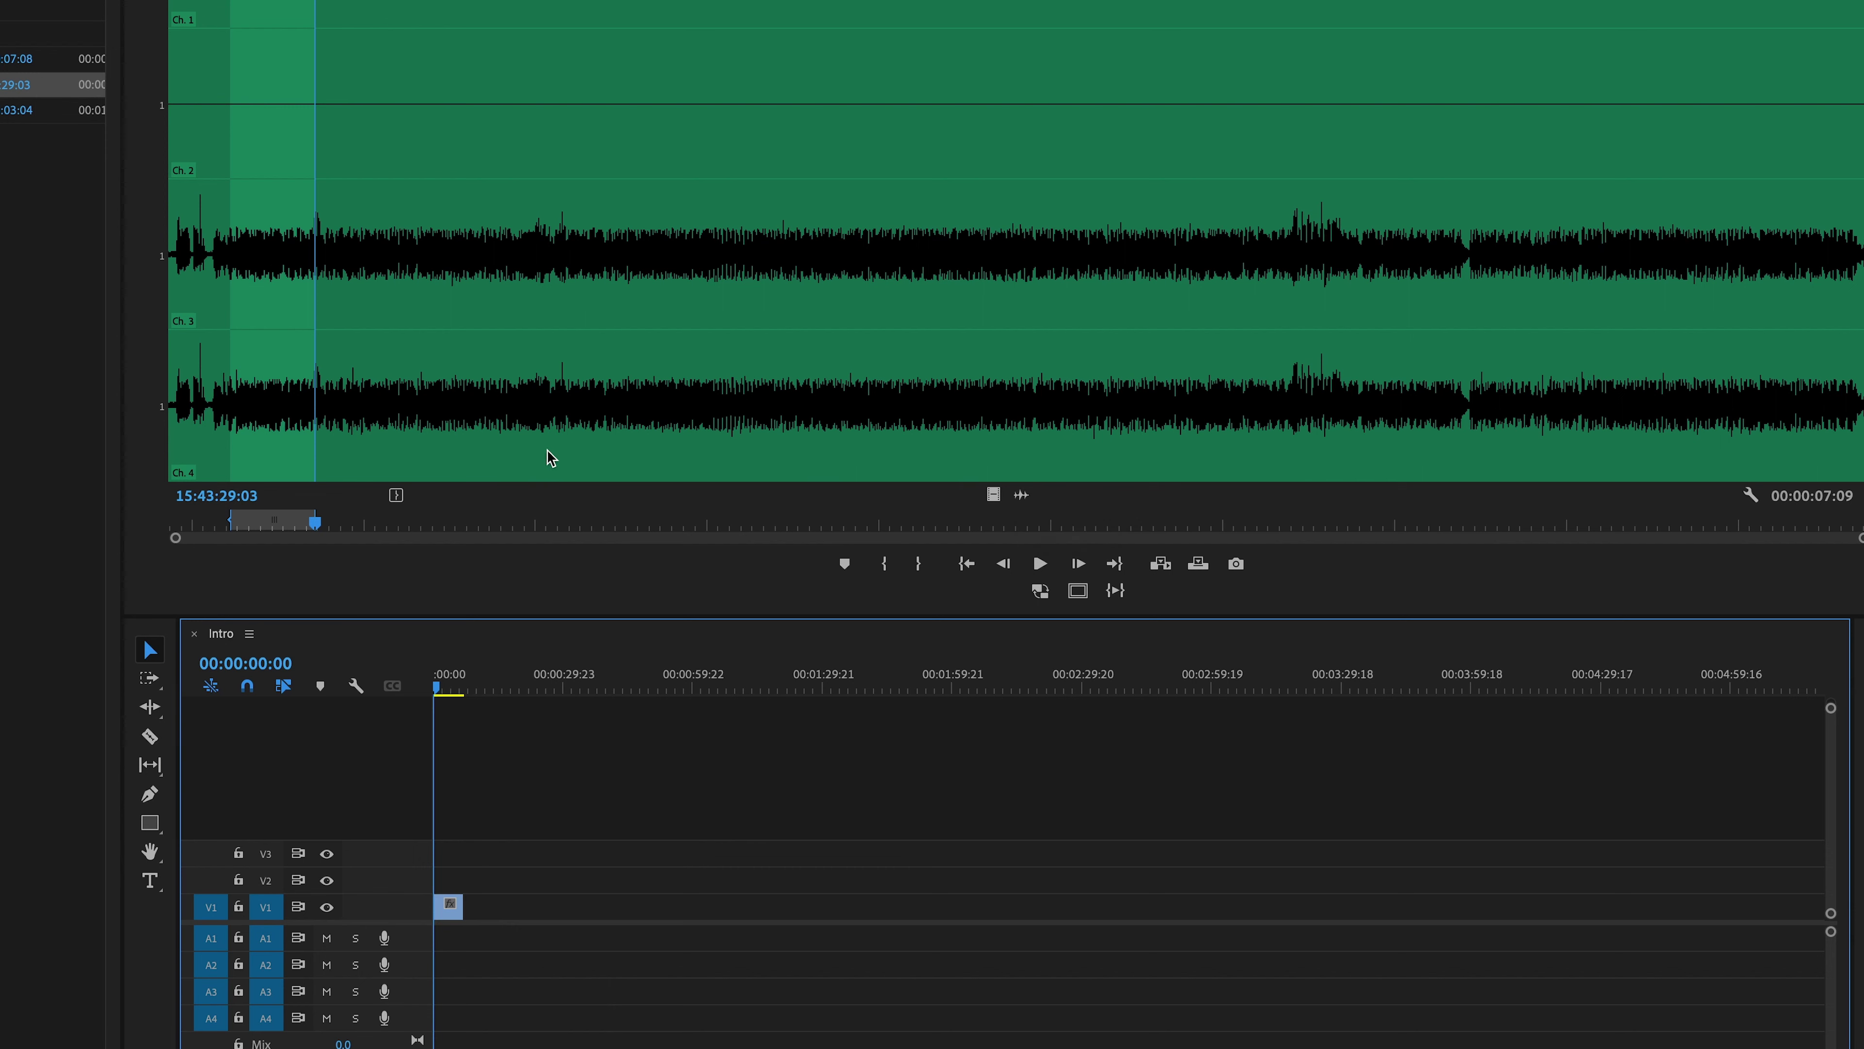
{"action": "left_click", "coordinate": [1024, 498]}
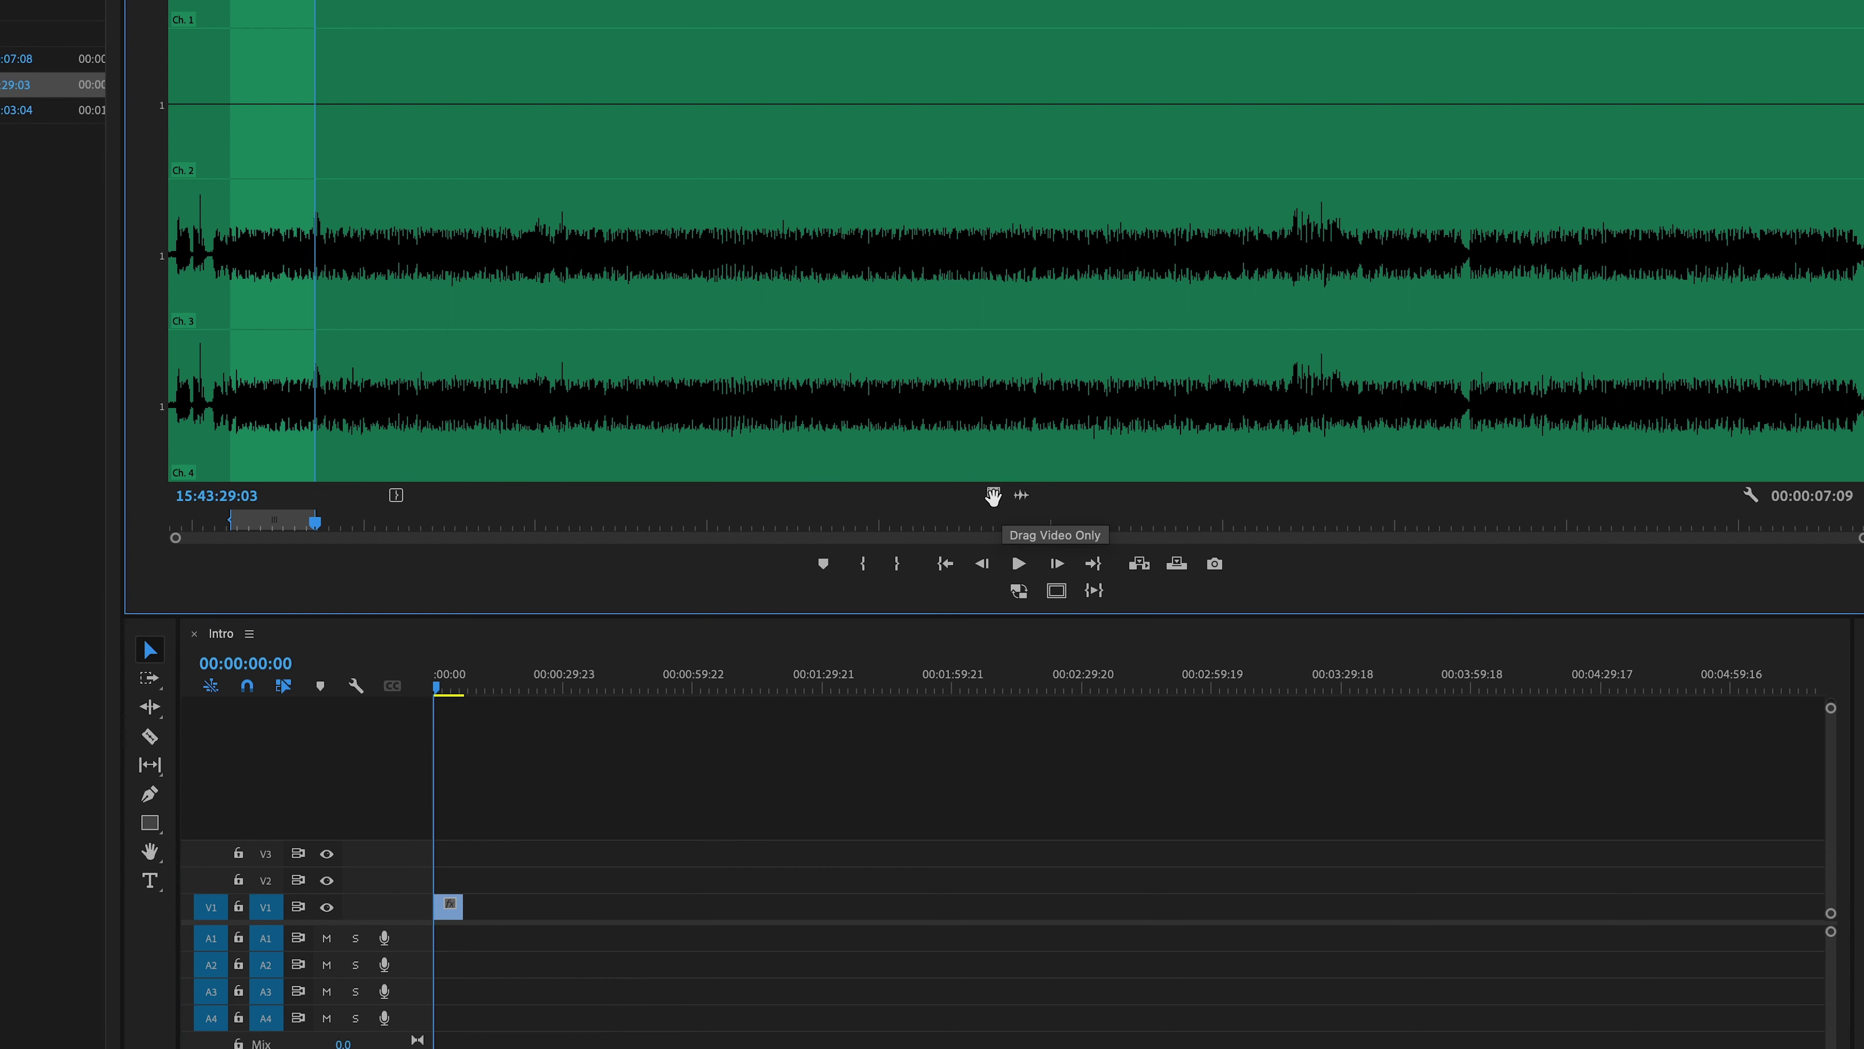
{"action": "left_click", "coordinate": [993, 495]}
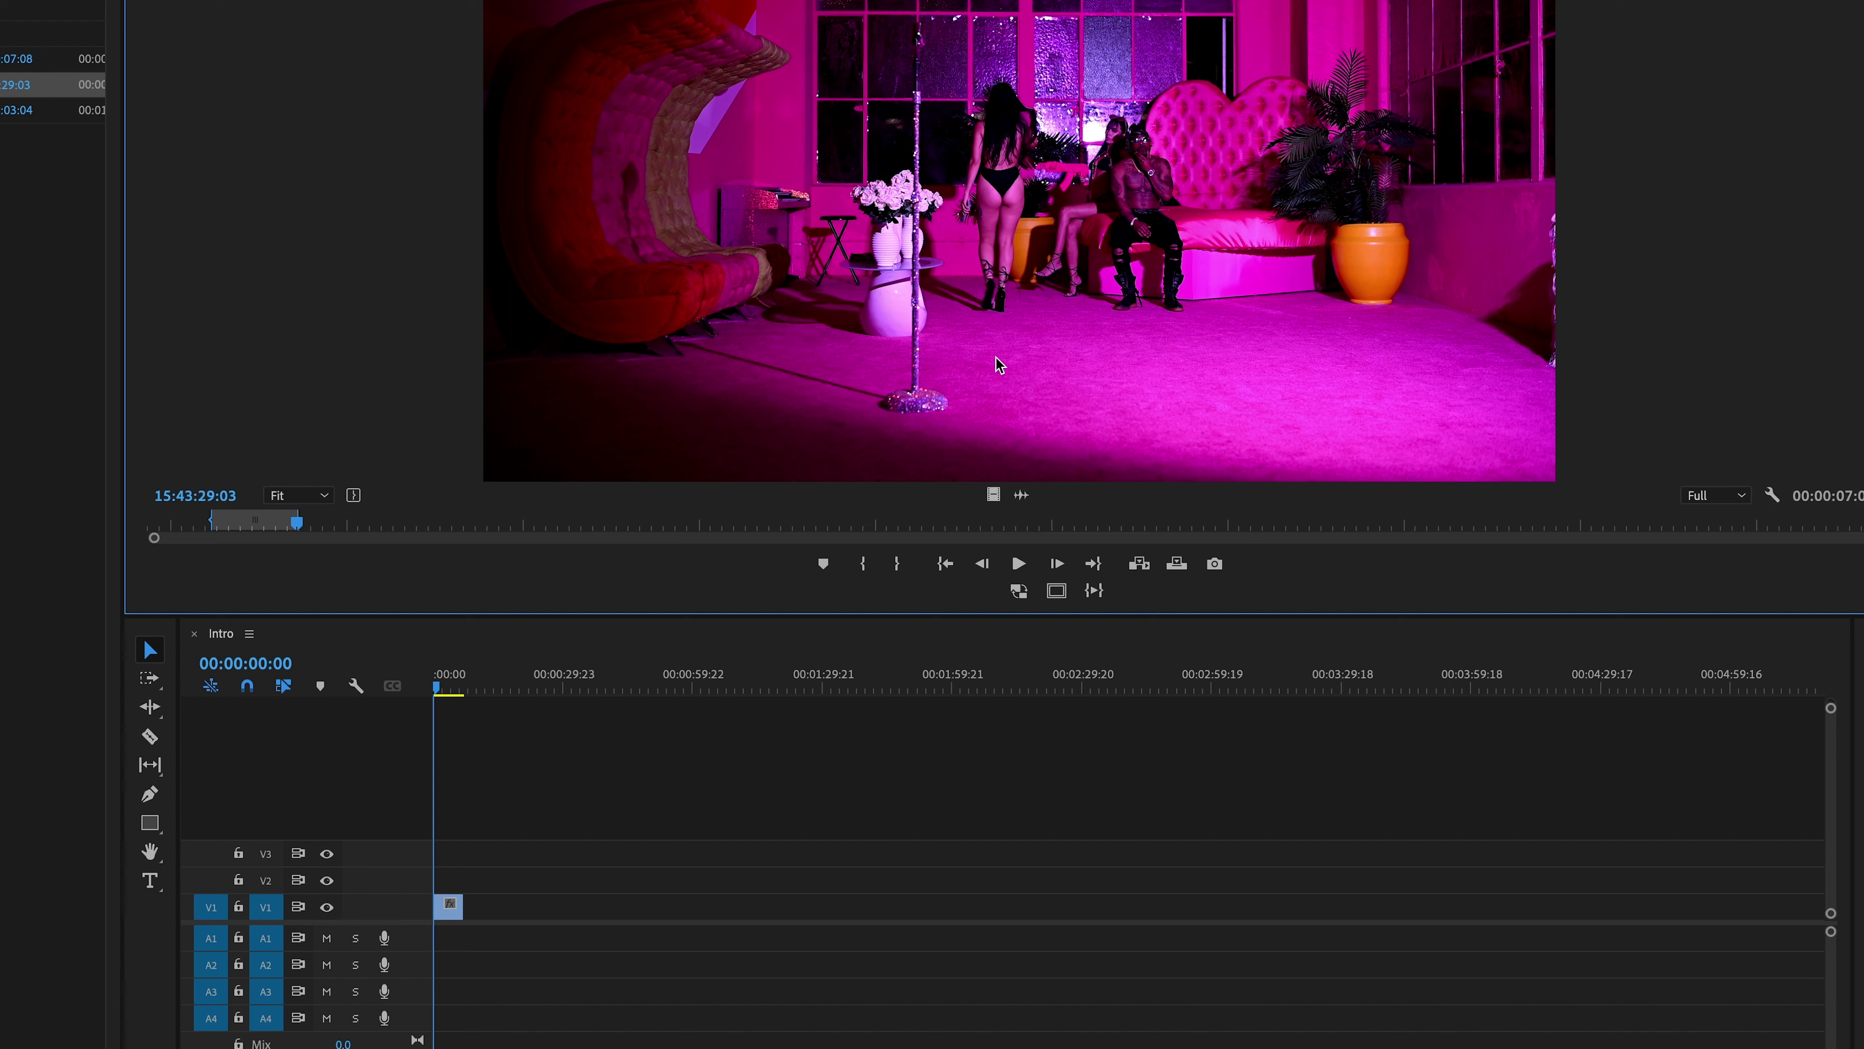
{"action": "left_click_drag", "start_coordinate": [1020, 240], "coordinate": [647, 910]}
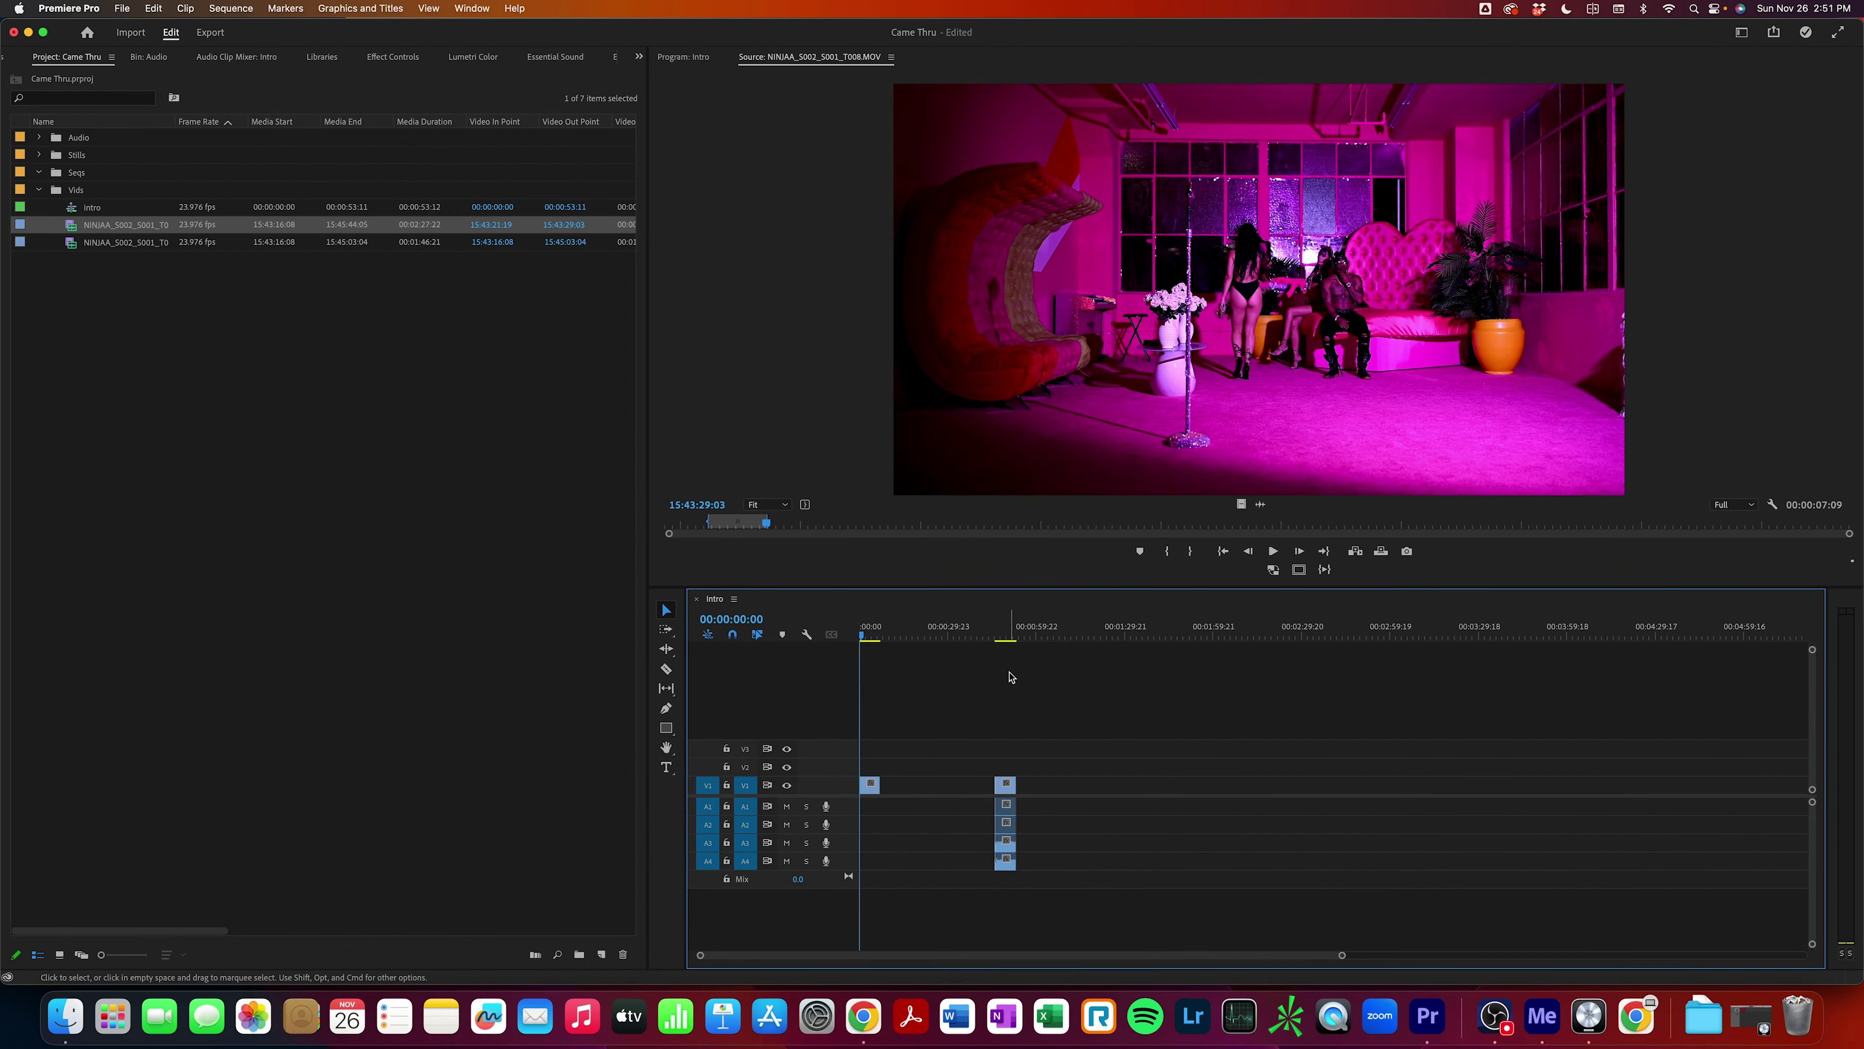
{"action": "key", "text": "super+z"}
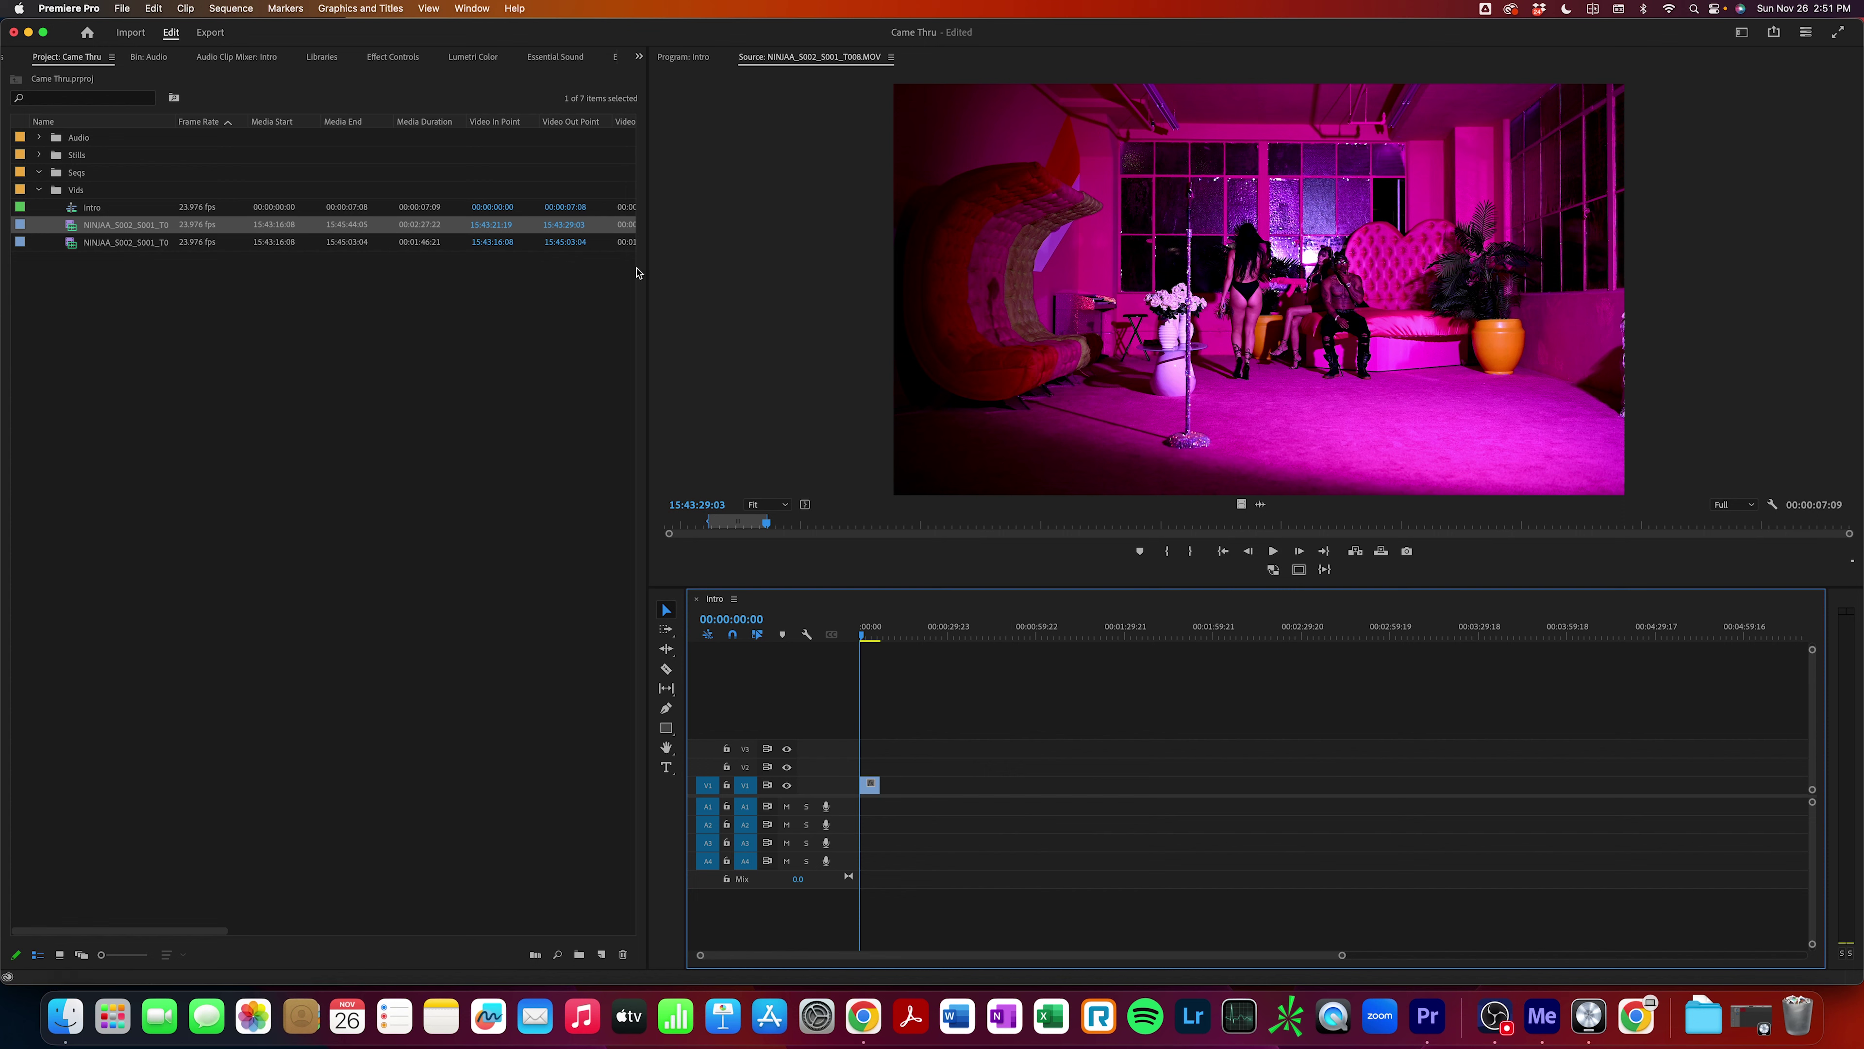
Mark the T010 clip from 15:43:23:21 to 15:43:34:20 and place only its video on V1 directly after the first clip.
{"action": "double_click", "coordinate": [19, 246]}
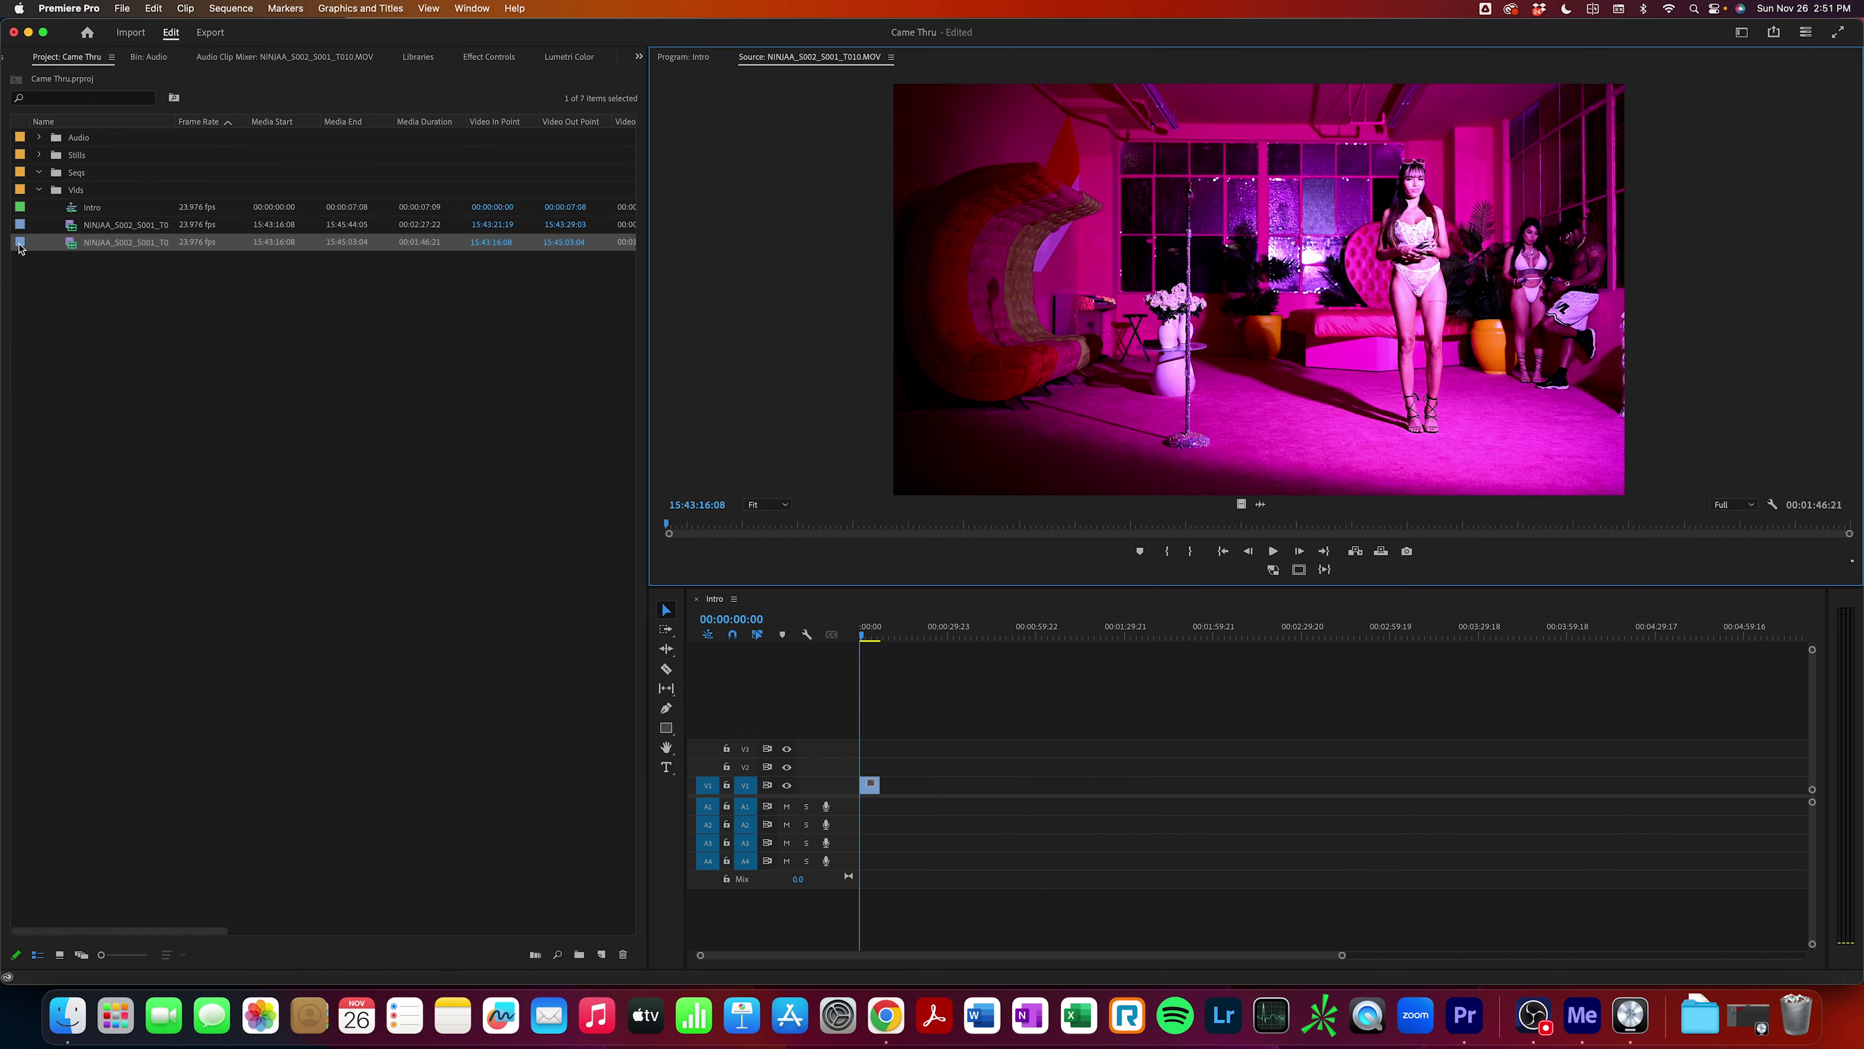
{"action": "left_click_drag", "start_coordinate": [706, 526], "coordinate": [748, 528]}
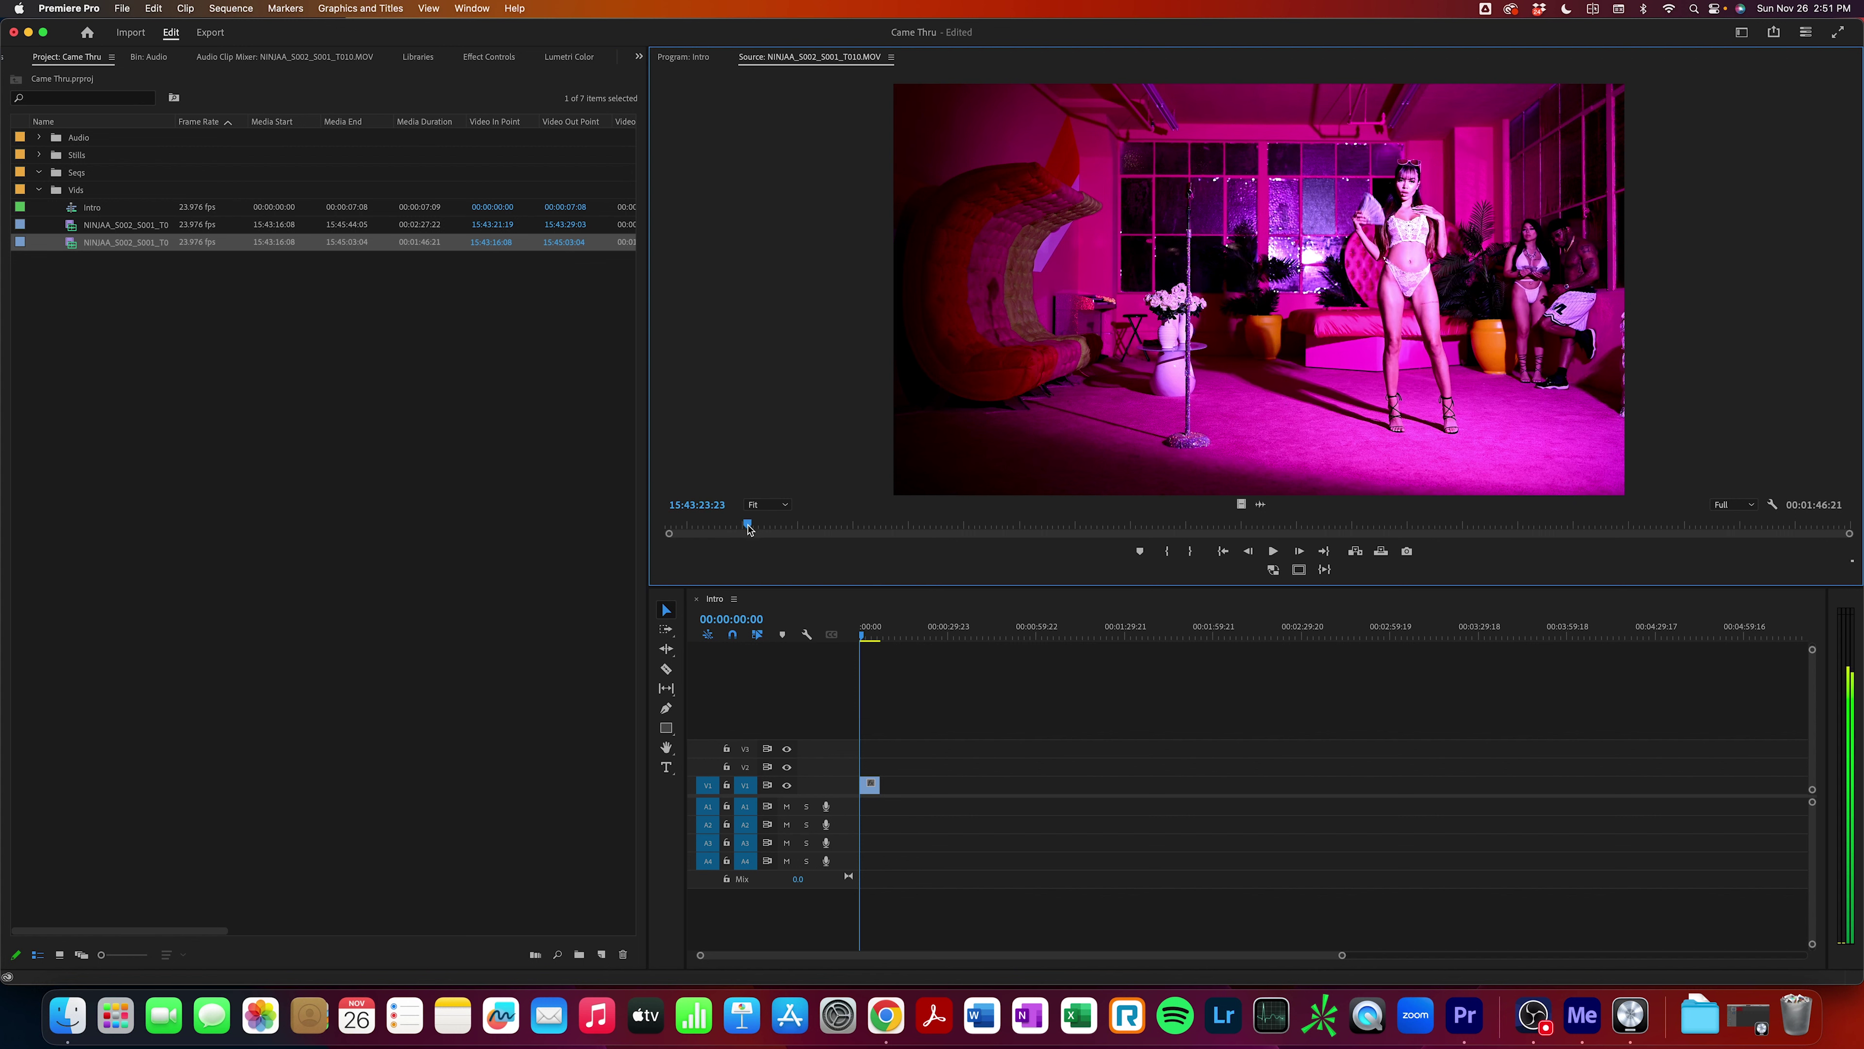
{"action": "key", "text": "i"}
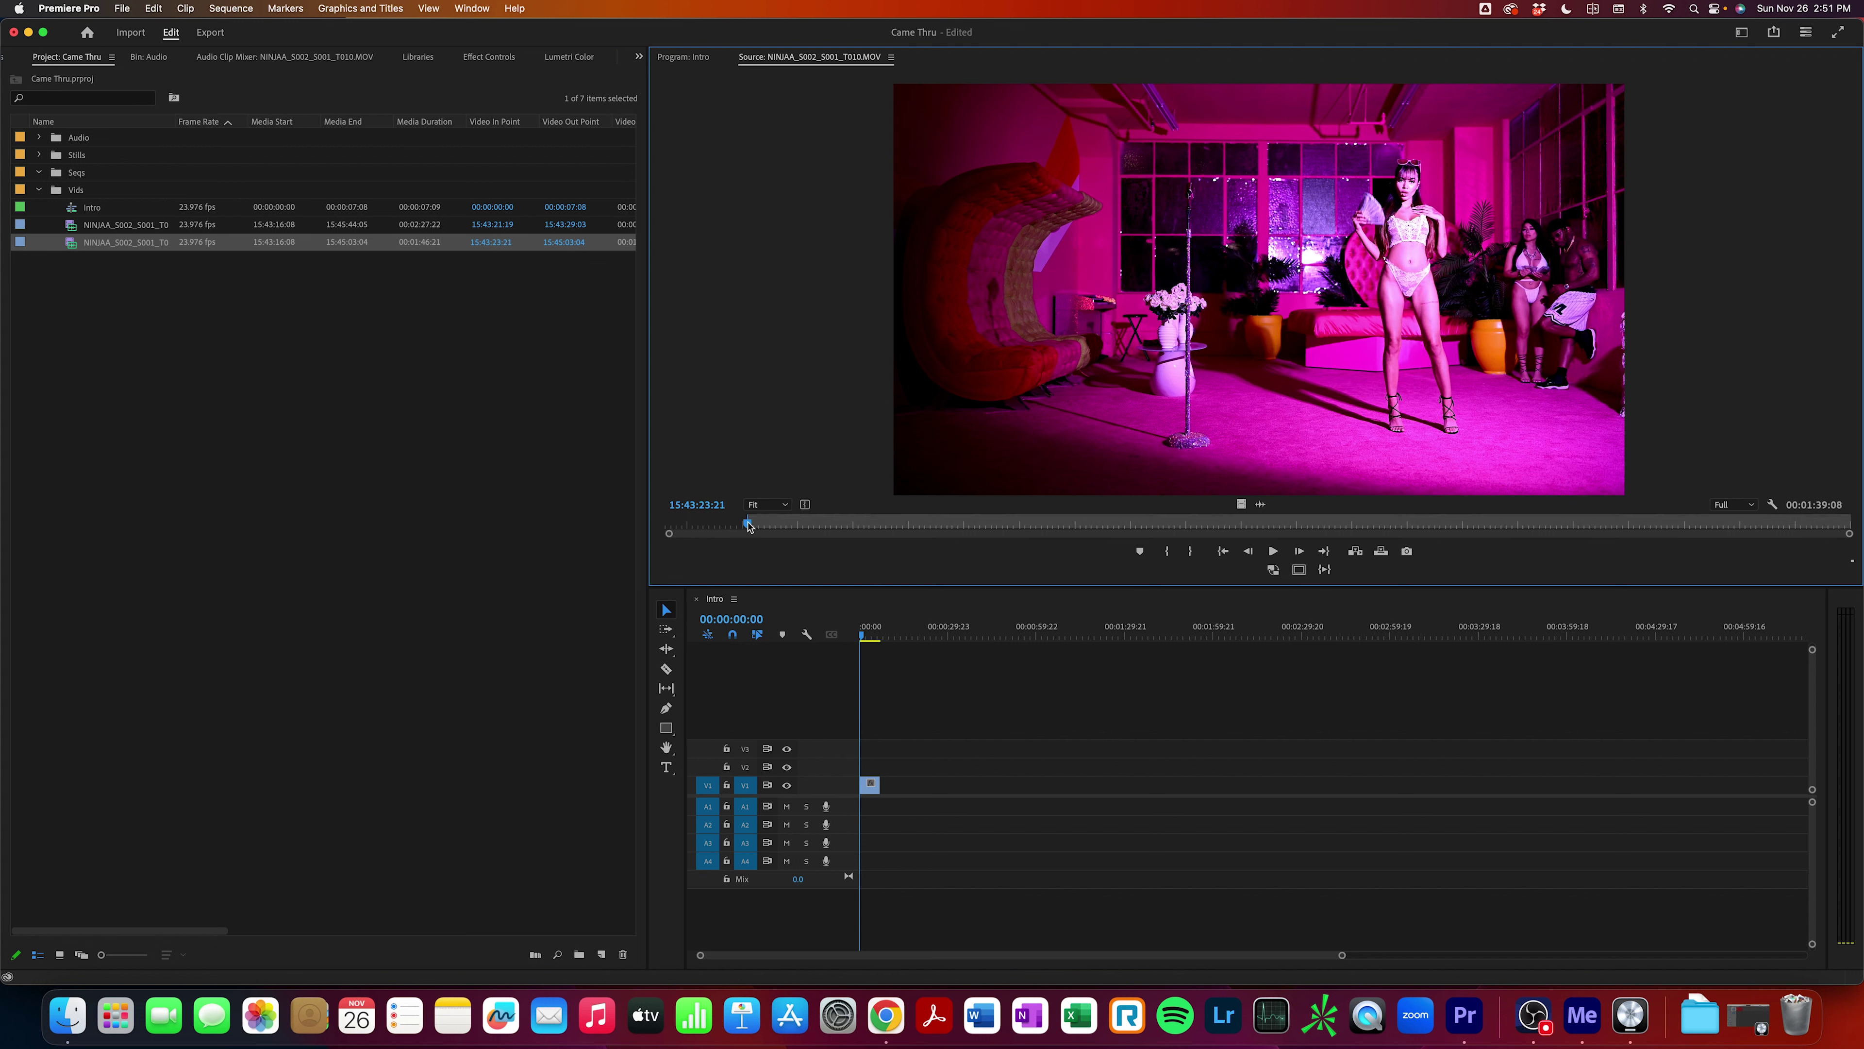
{"action": "left_click_drag", "start_coordinate": [749, 526], "coordinate": [868, 528]}
{"action": "key", "text": "o"}
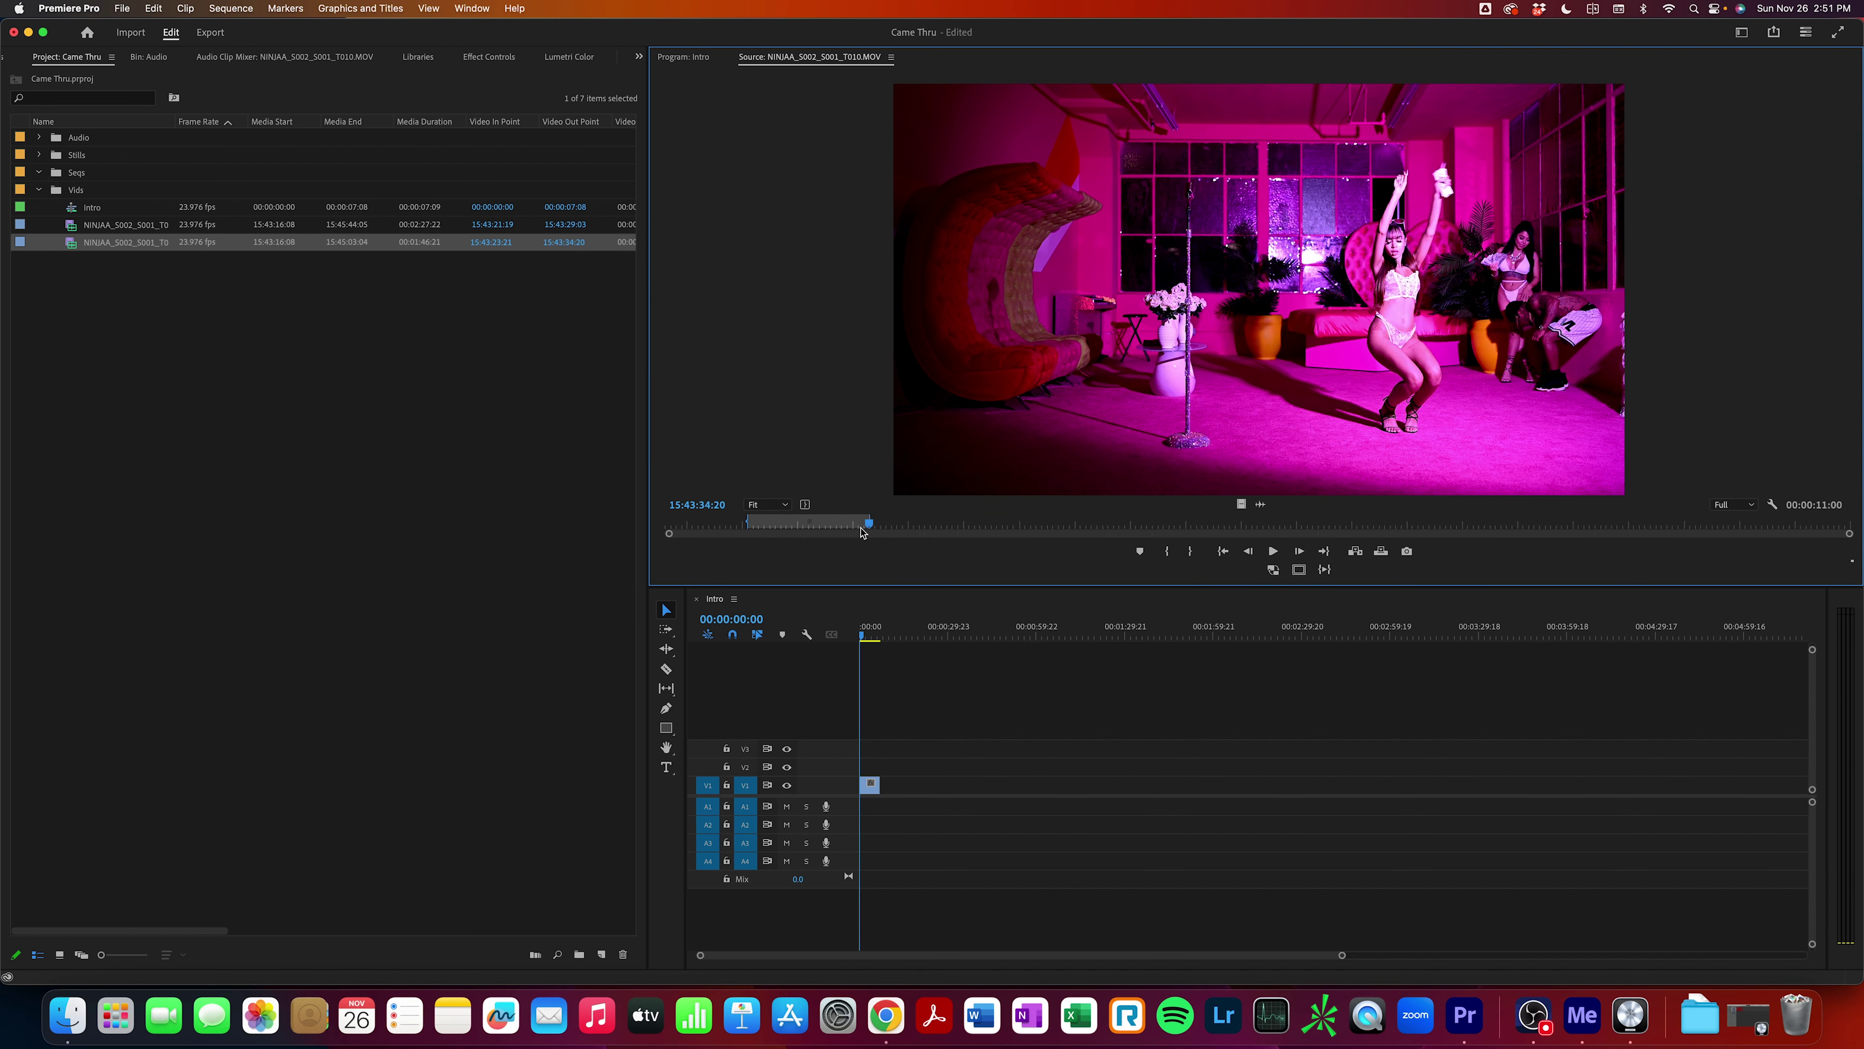
{"action": "left_click_drag", "start_coordinate": [1239, 506], "coordinate": [896, 792]}
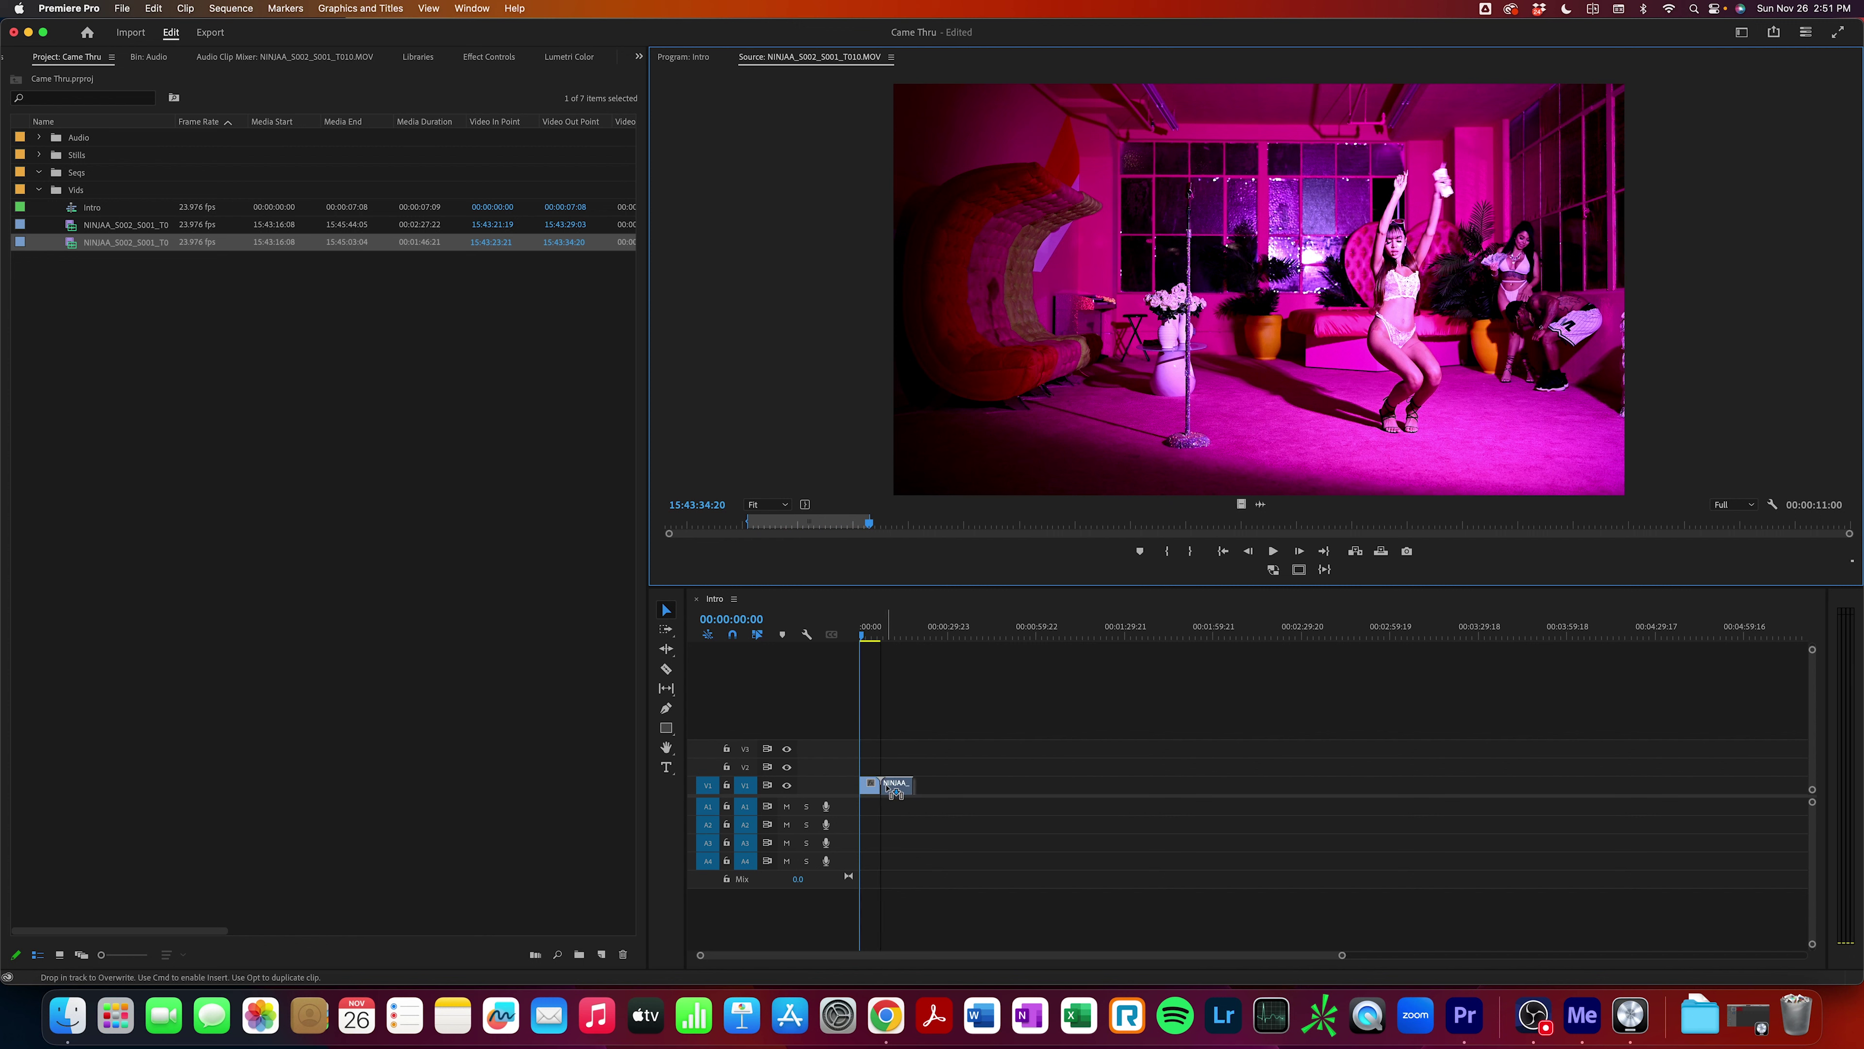
{"action": "left_click_drag", "start_coordinate": [910, 788], "coordinate": [911, 788]}
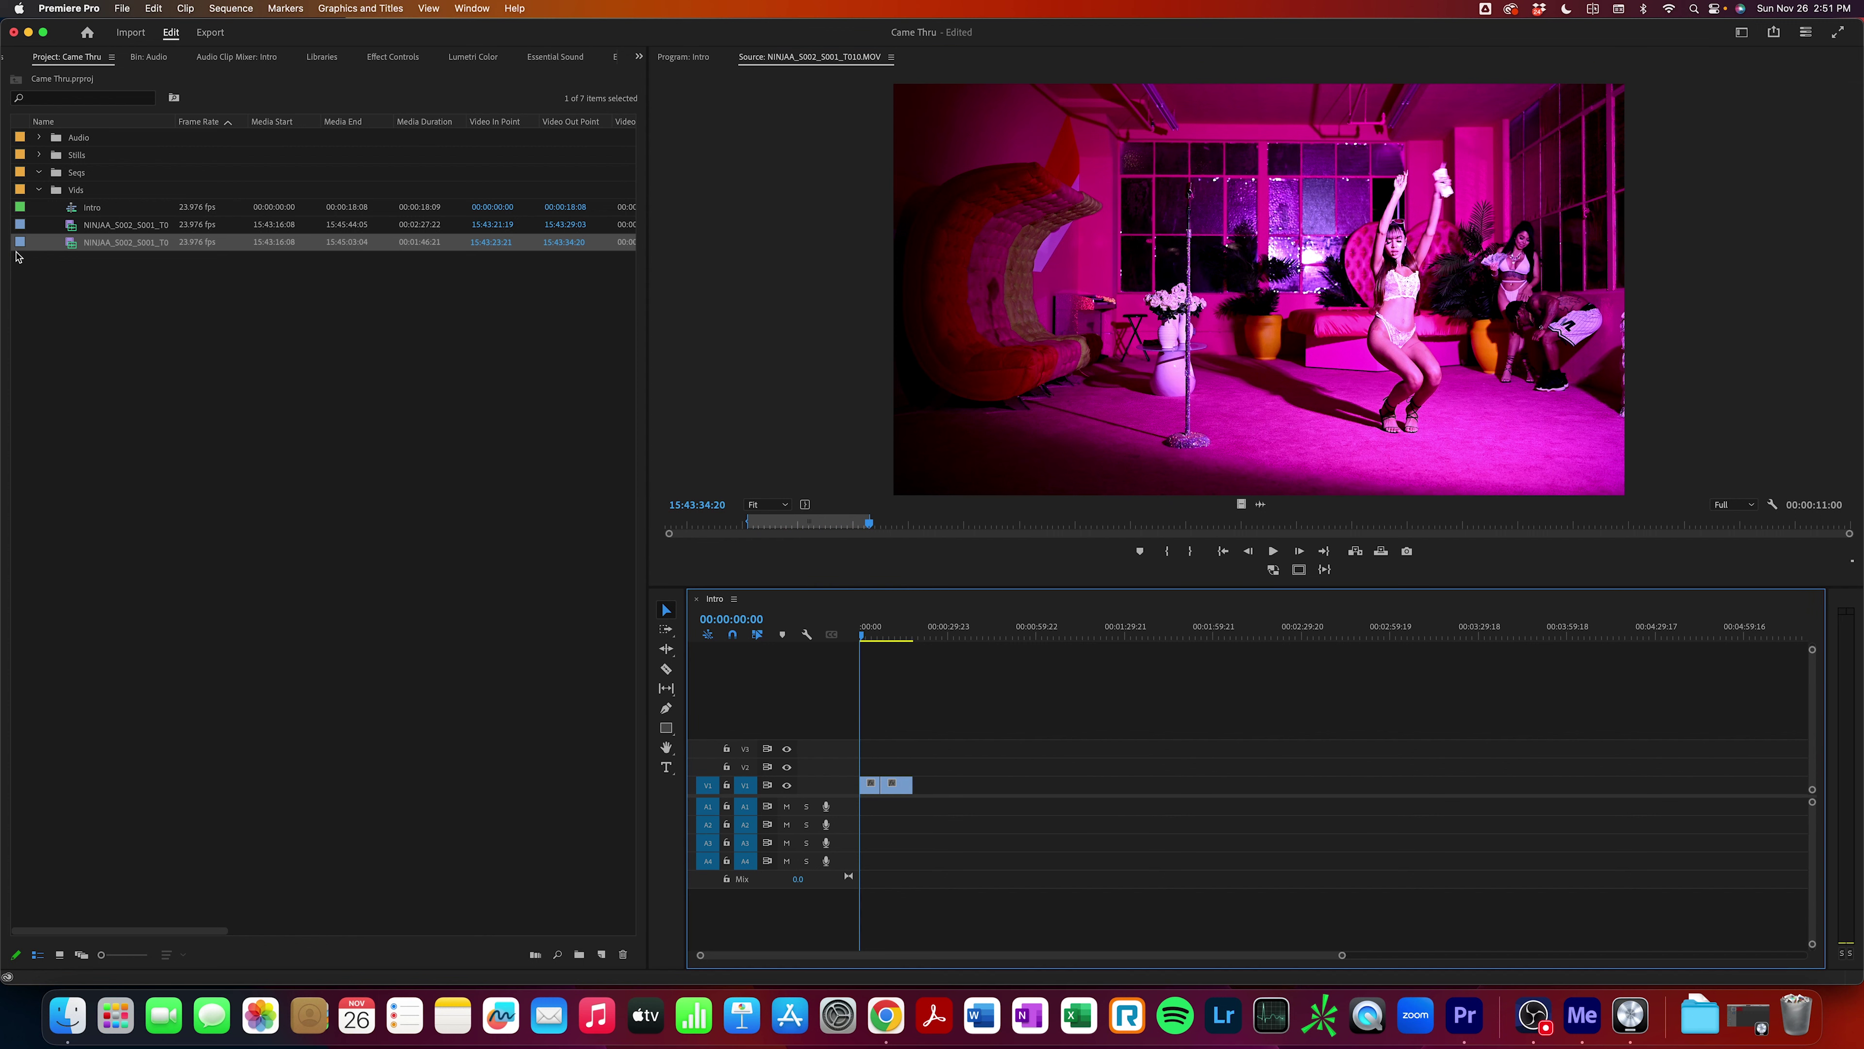
Collapse the Vids bin and play parts of both clips in the Intro sequence to check the edit.
{"action": "left_click", "coordinate": [39, 189]}
{"action": "left_click", "coordinate": [865, 636]}
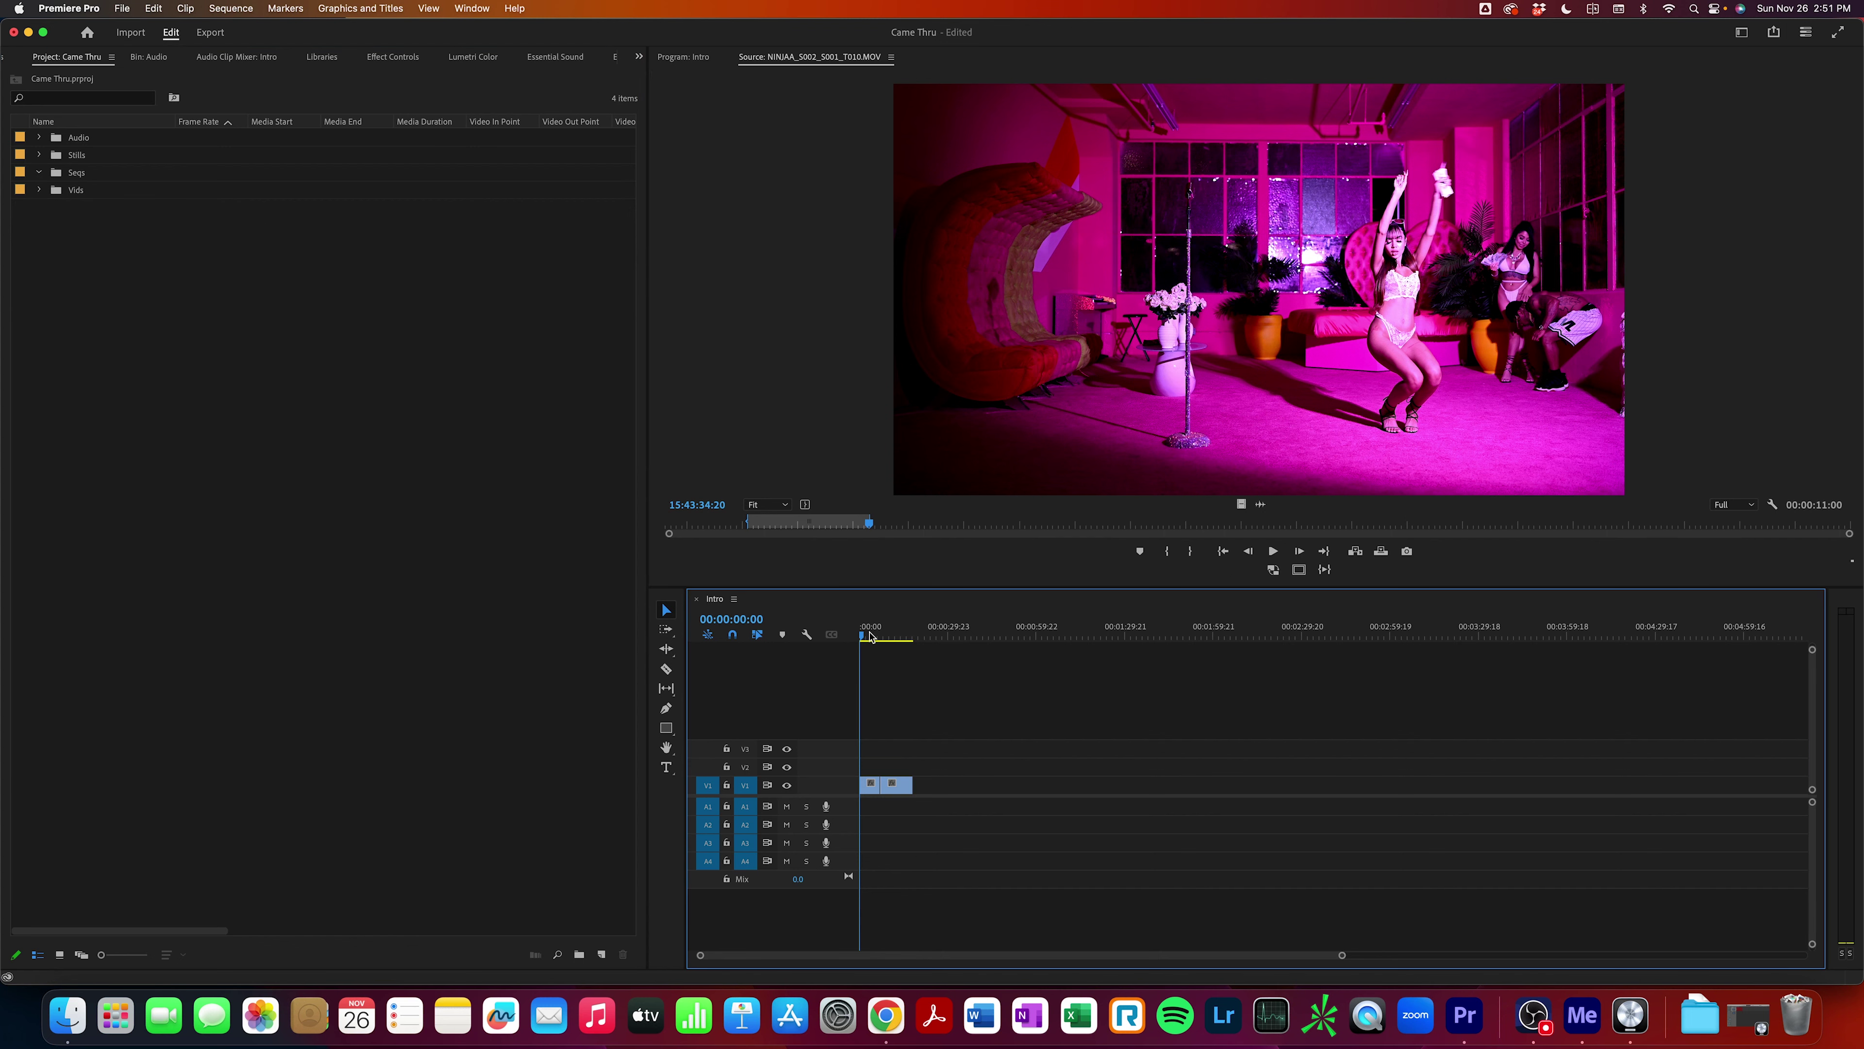
{"action": "key", "text": "space"}
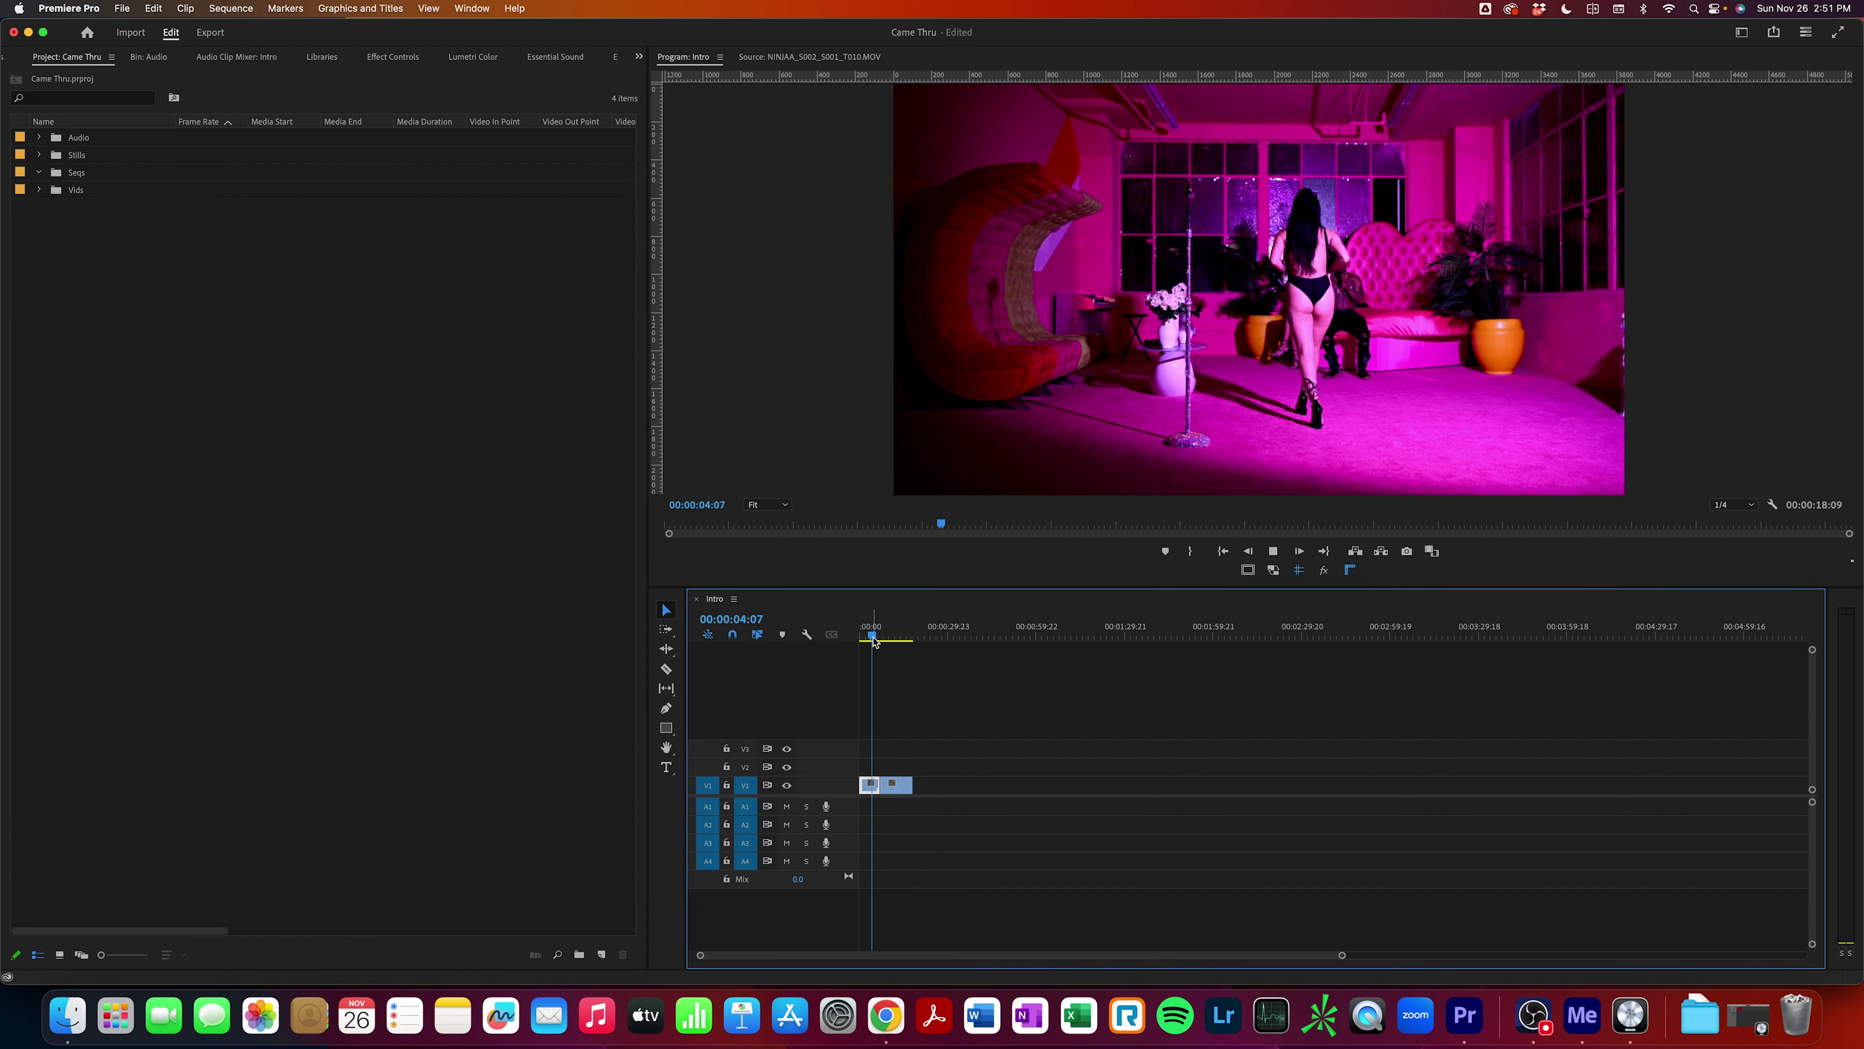
{"action": "left_click", "coordinate": [885, 638]}
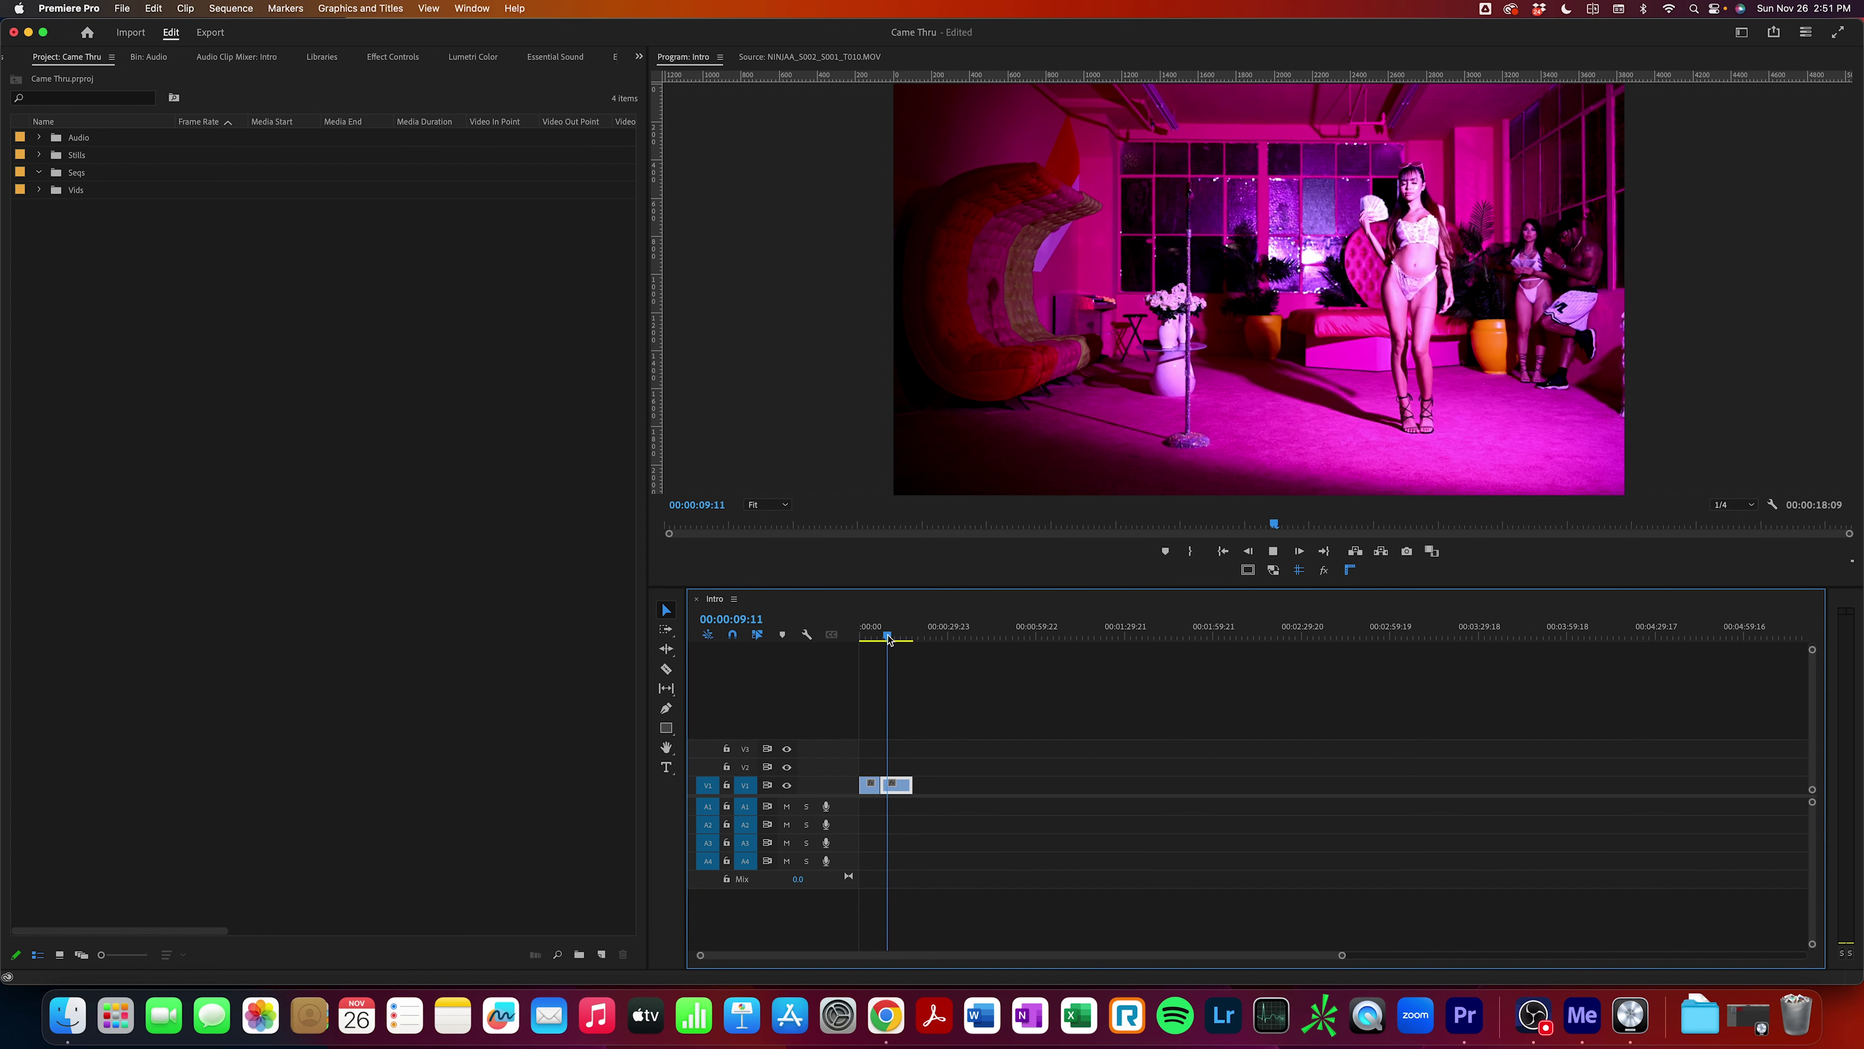
{"action": "key", "text": "space"}
Set an out point at 01;00;11;24 in Came Thru Clean.wav and place its audio on A1 from the sequence start.
{"action": "left_click", "coordinate": [39, 138]}
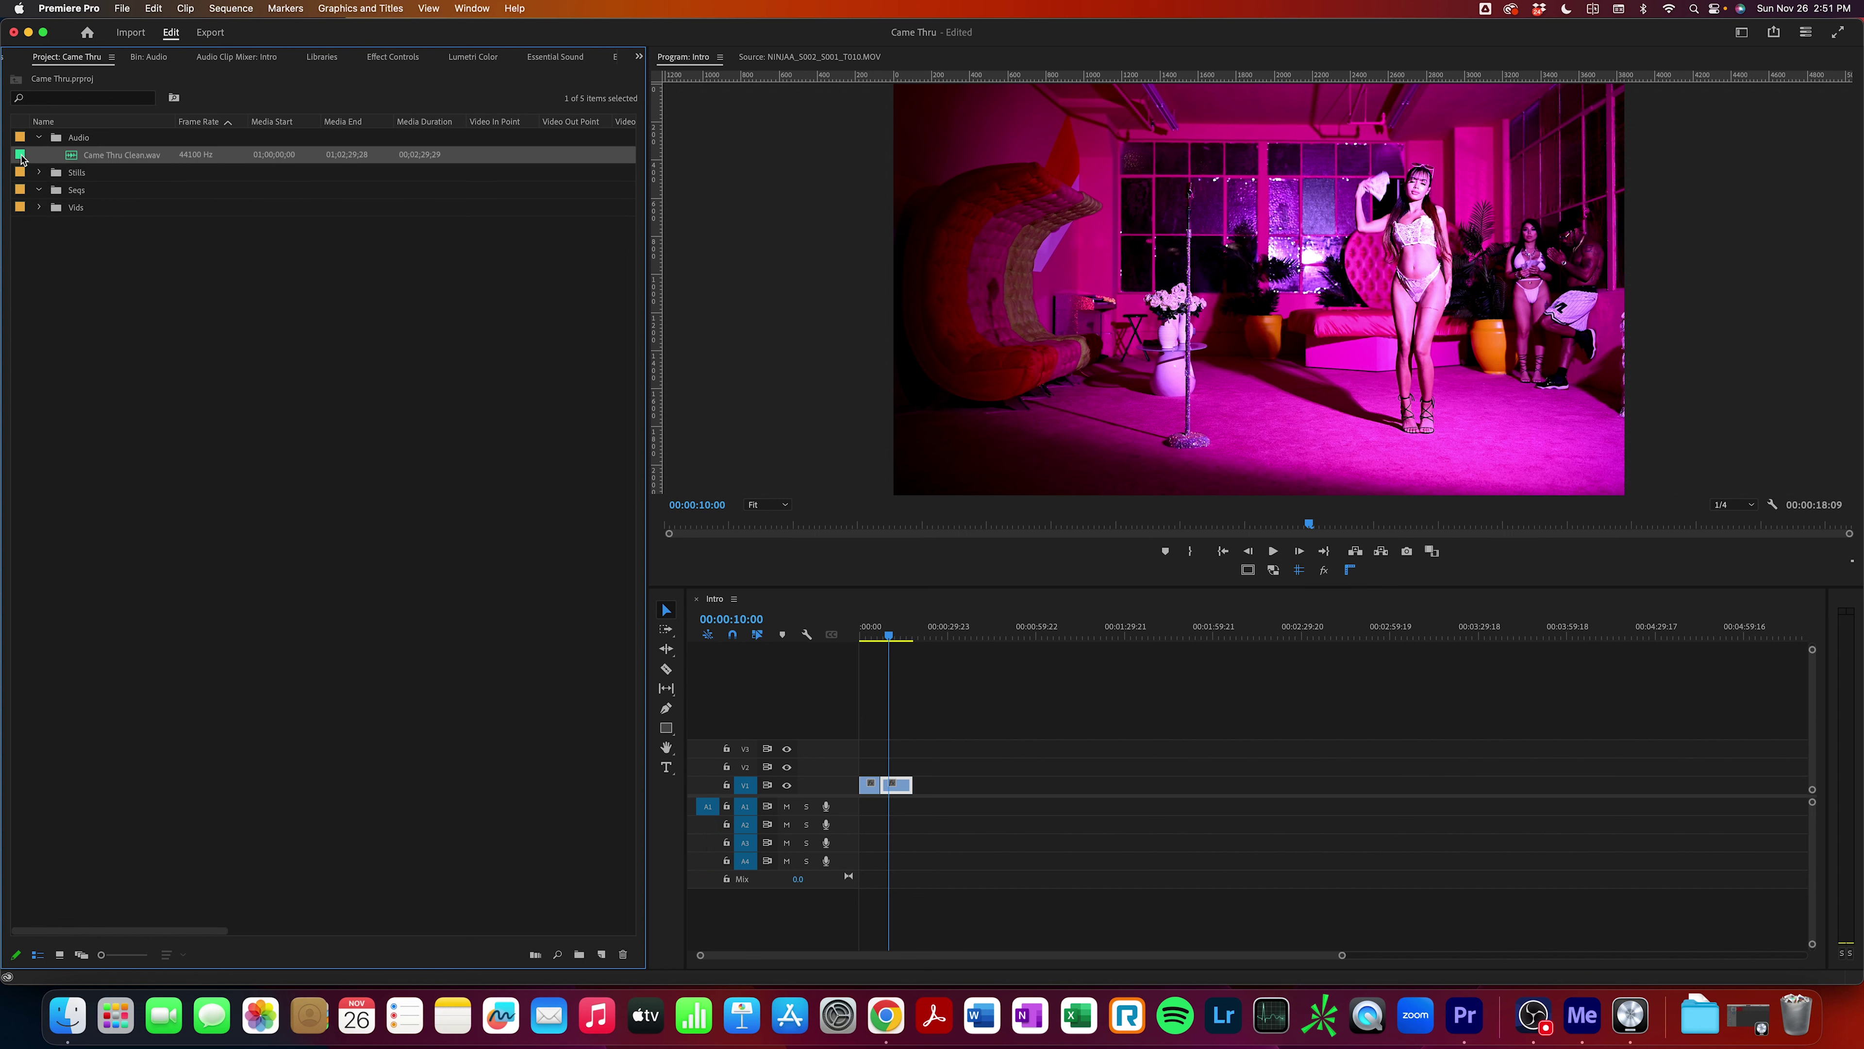
{"action": "double_click", "coordinate": [21, 157]}
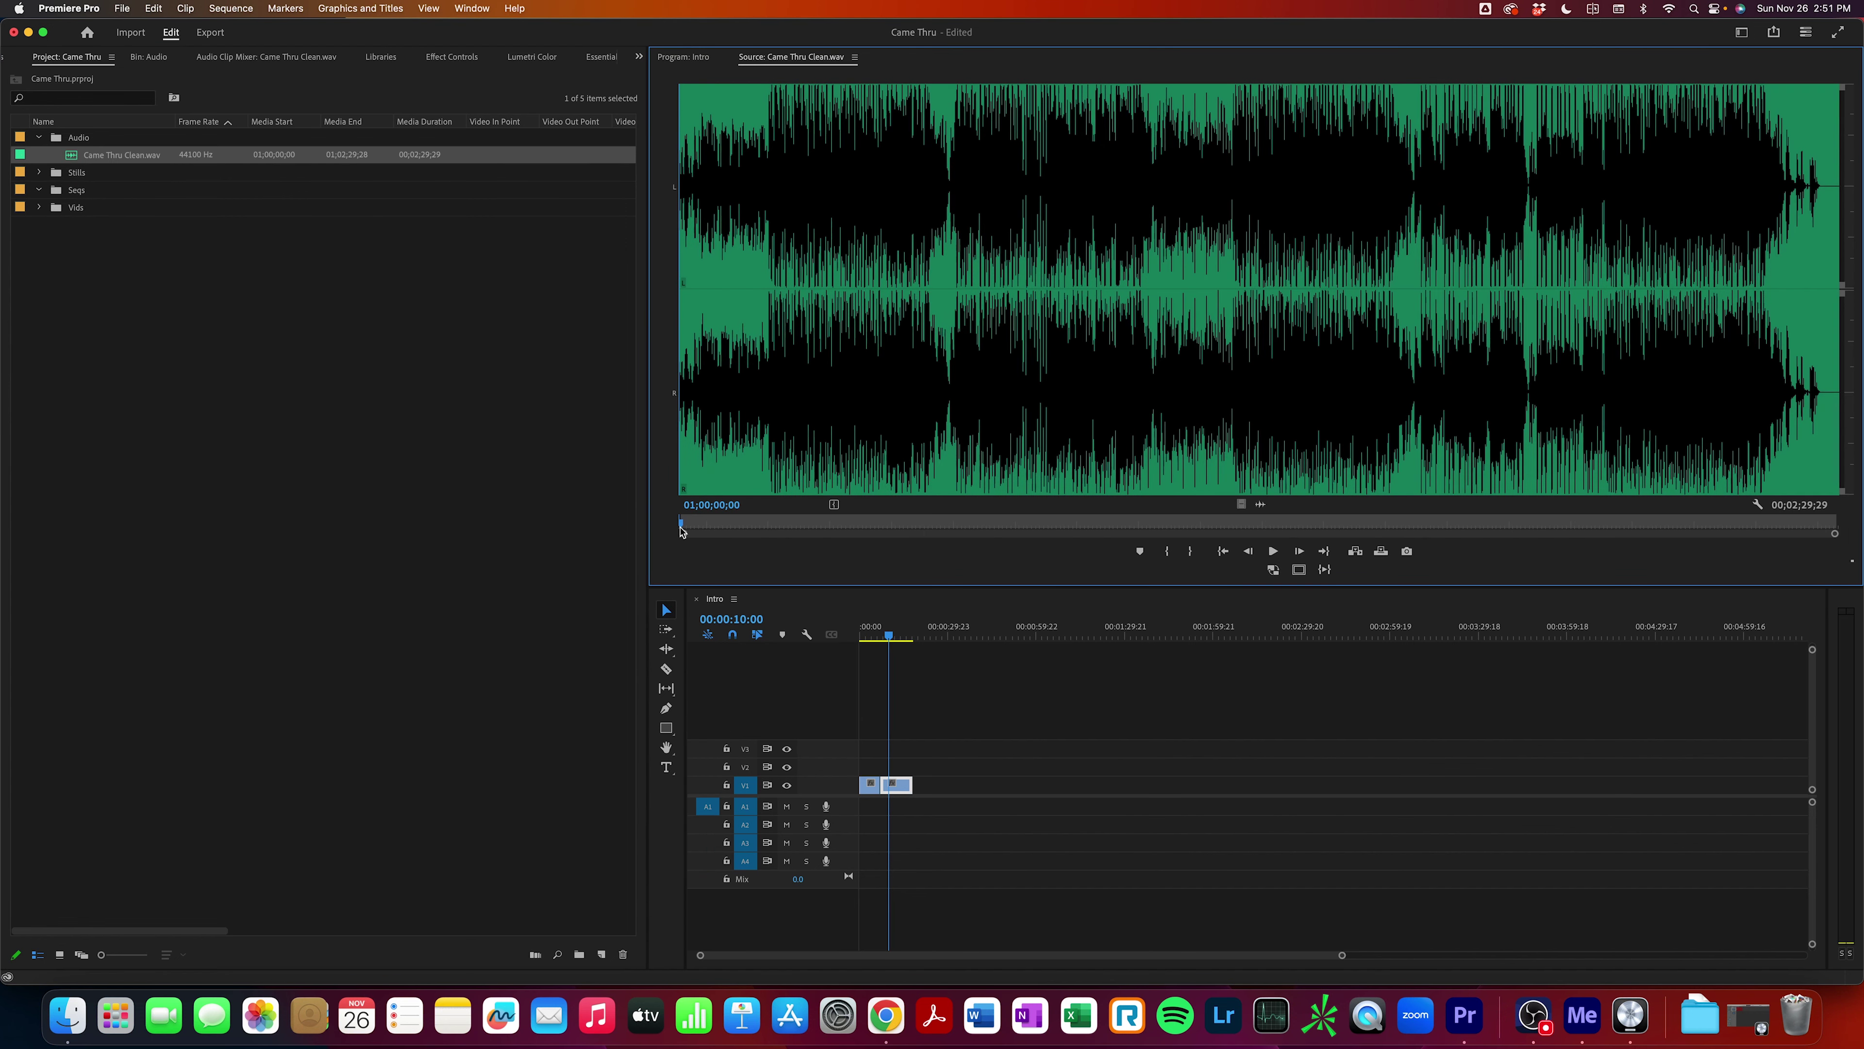
{"action": "left_click_drag", "start_coordinate": [683, 526], "coordinate": [771, 529]}
{"action": "key", "text": "o"}
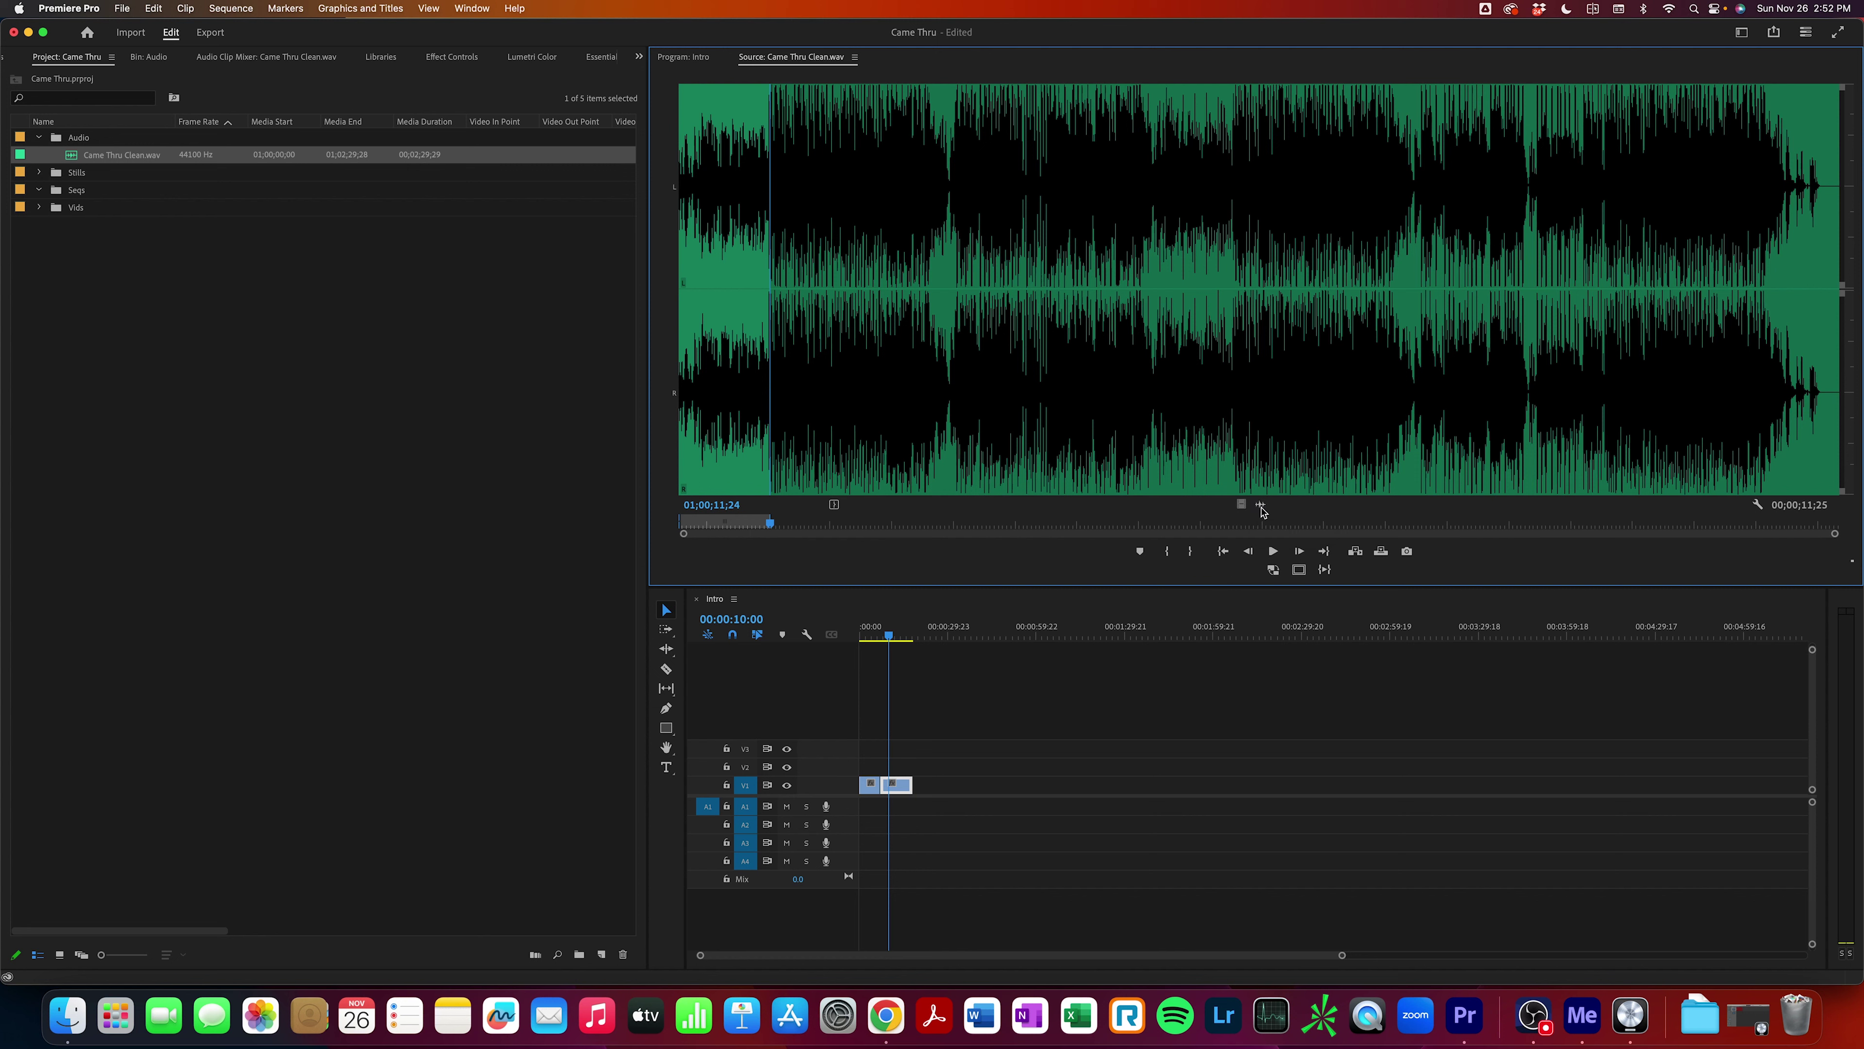
{"action": "left_click_drag", "start_coordinate": [1049, 767], "coordinate": [843, 849]}
Increase the height of the V1 track in the Intro timeline.
{"action": "left_click", "coordinate": [872, 633]}
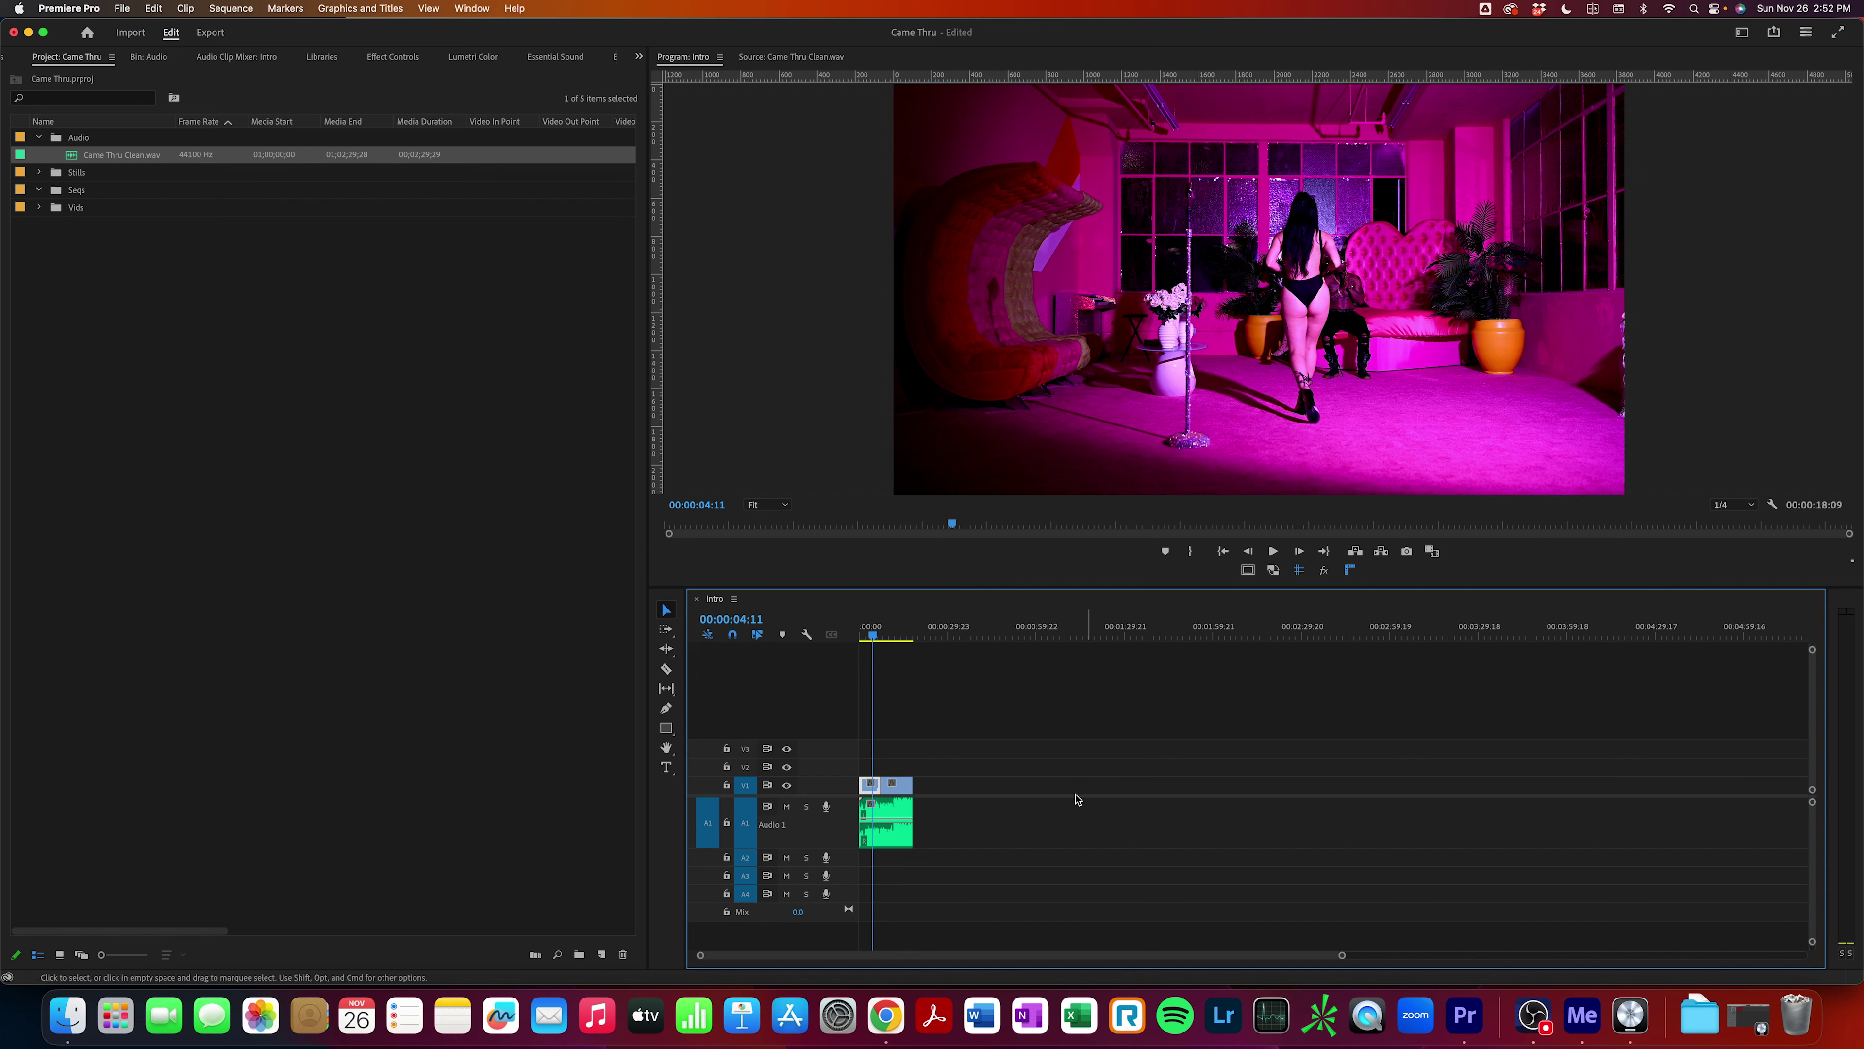
{"action": "left_click_drag", "start_coordinate": [833, 777], "coordinate": [834, 744]}
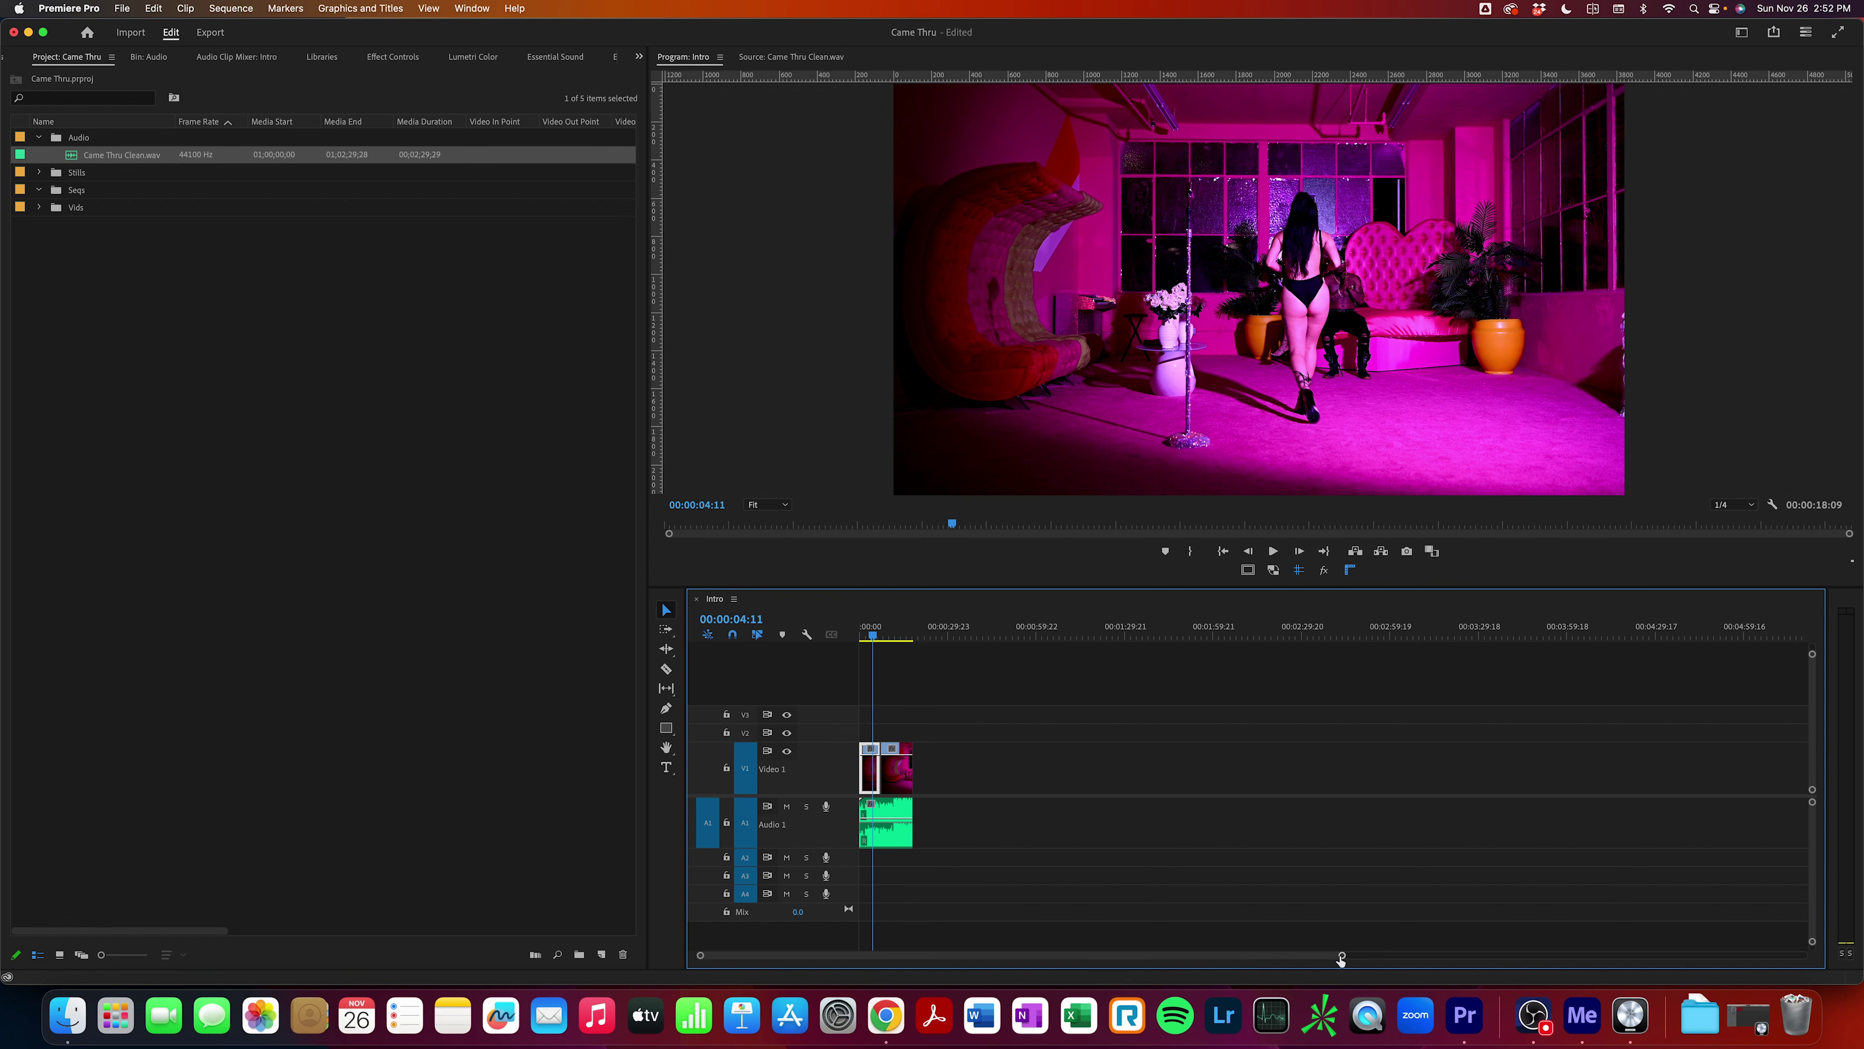
{"action": "left_click_drag", "start_coordinate": [1341, 959], "coordinate": [1107, 962]}
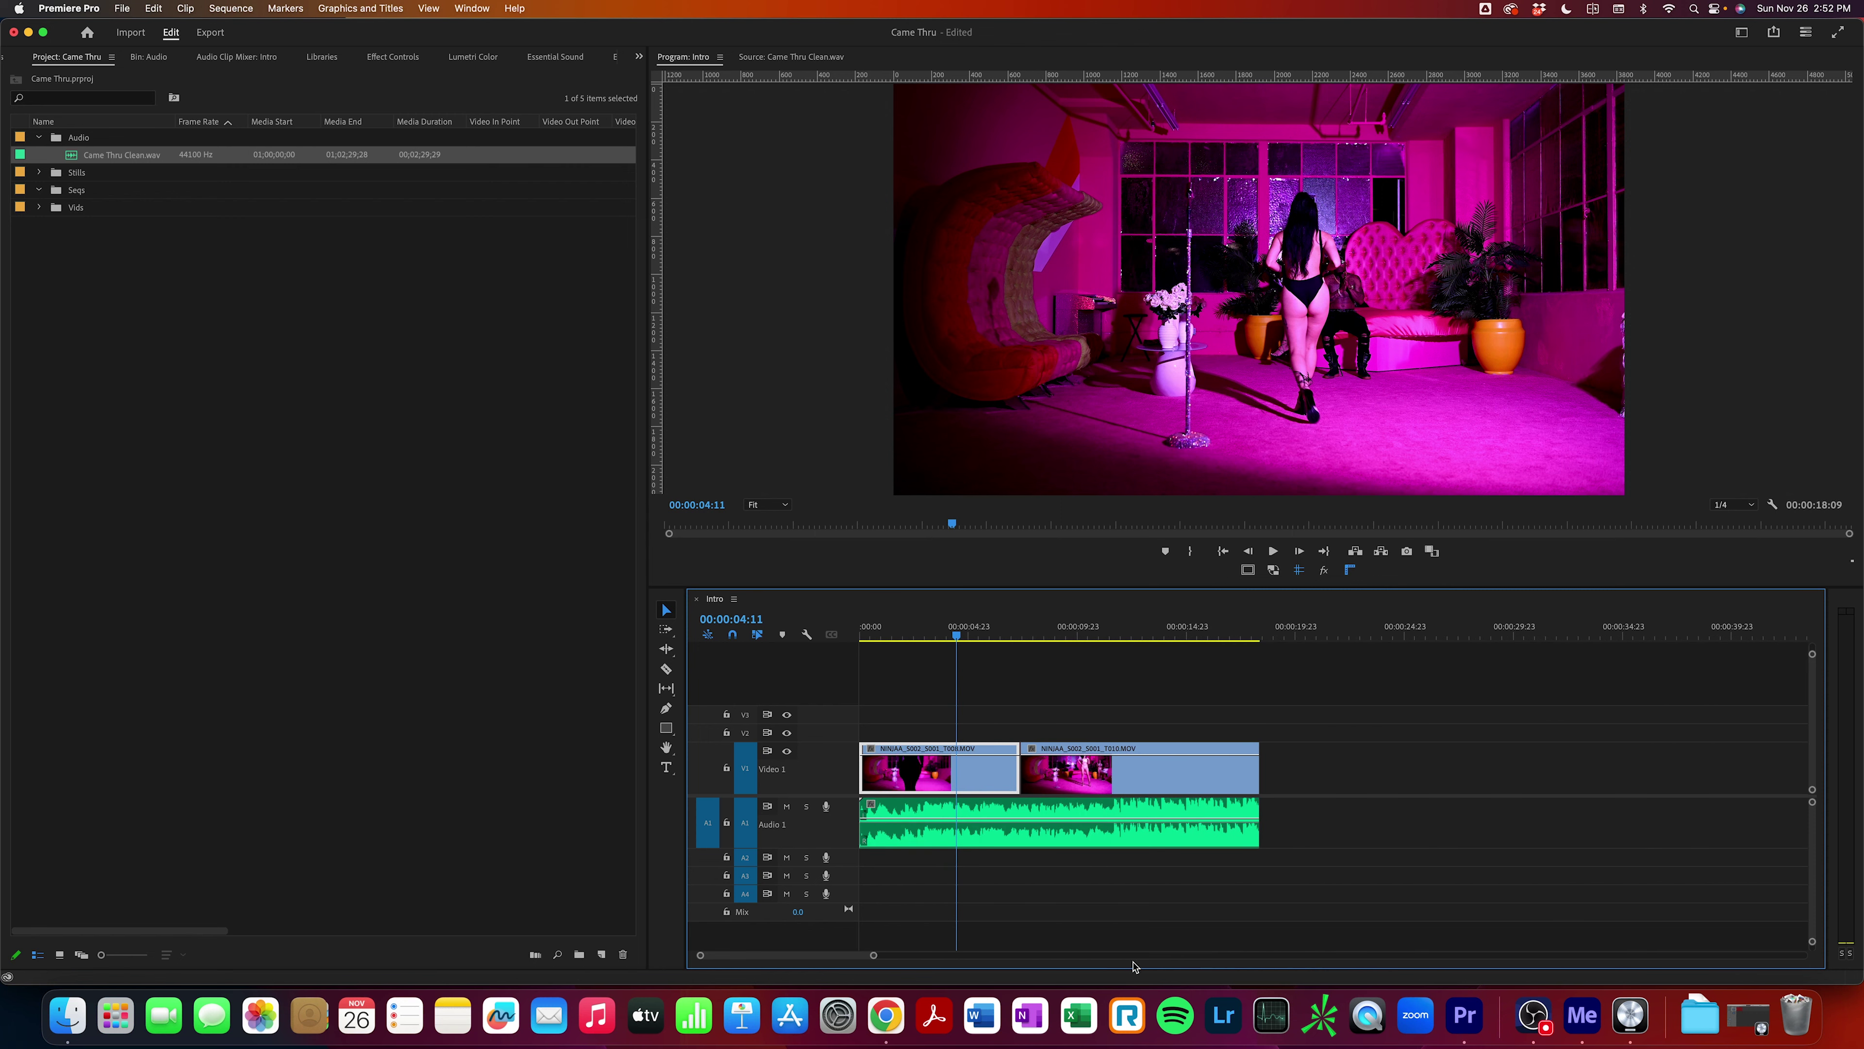
{"action": "mouse_move", "coordinate": [870, 958]}
{"action": "left_mouse_down"}
{"action": "mouse_move", "coordinate": [946, 958]}
{"action": "mouse_move", "coordinate": [891, 955]}
{"action": "left_mouse_up"}
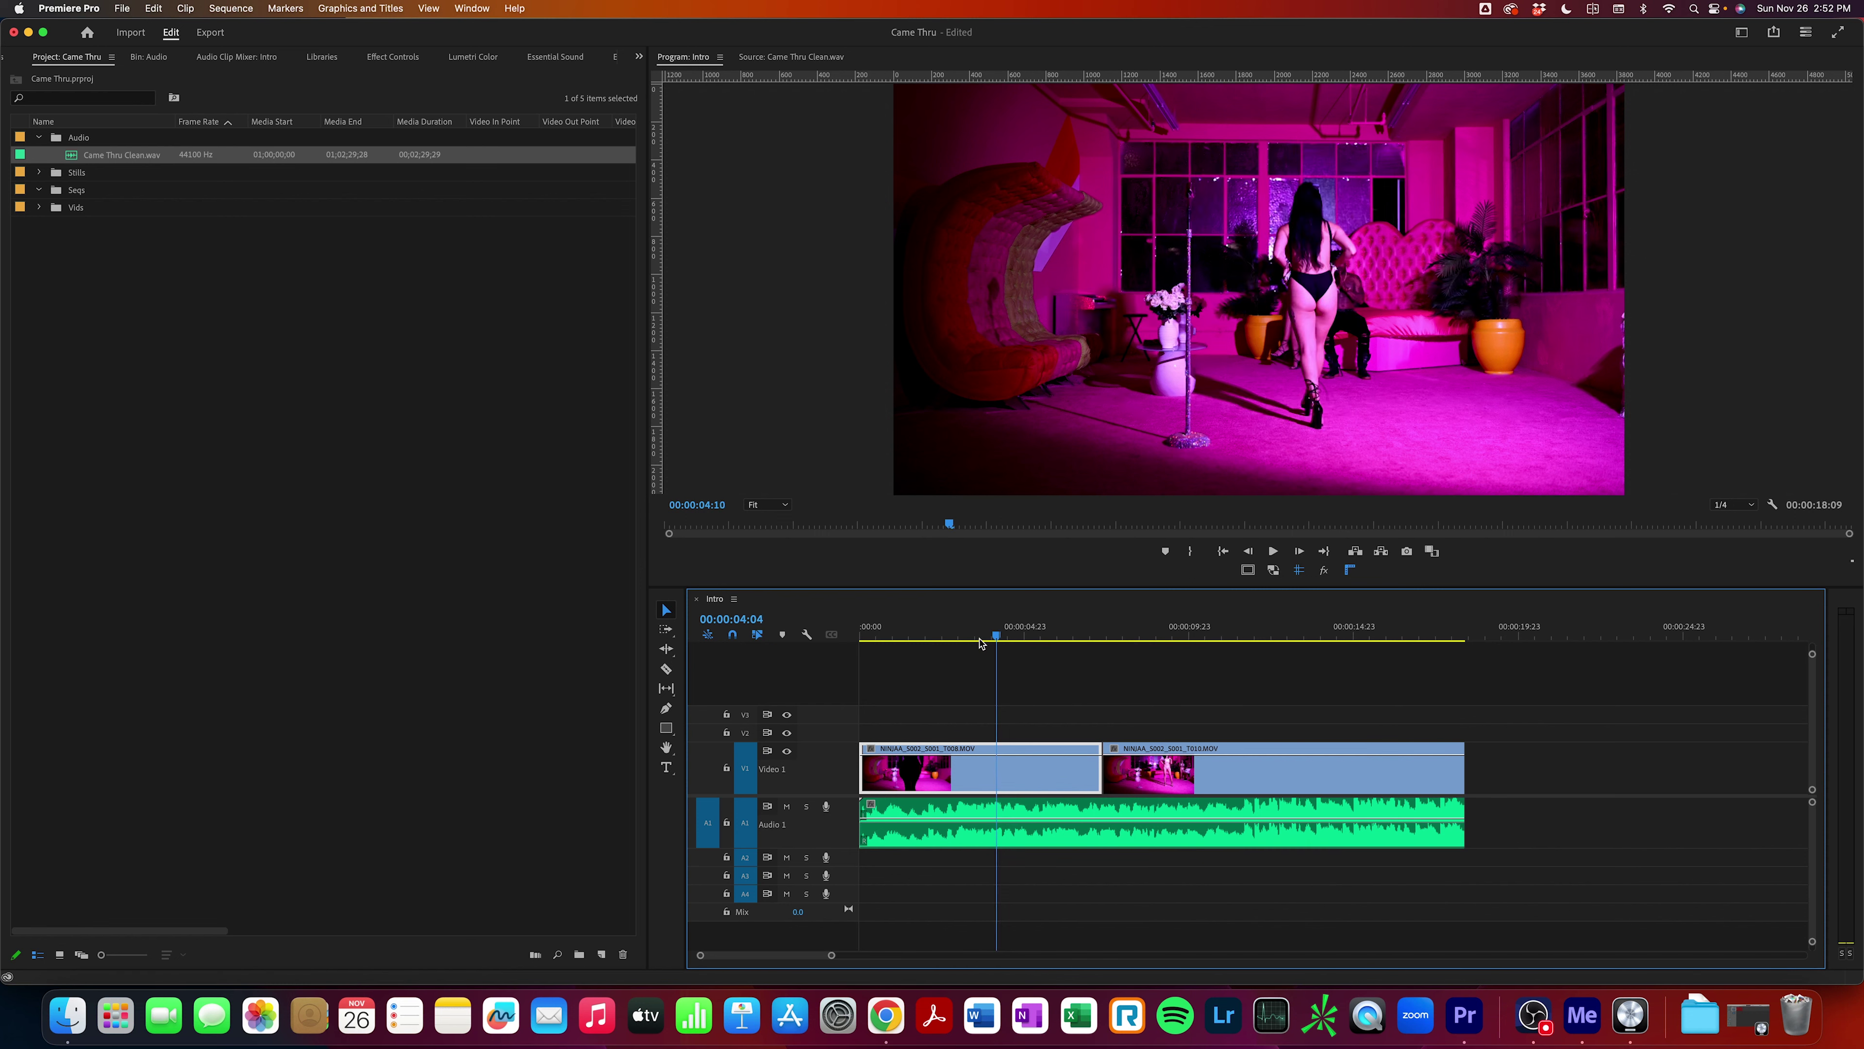
Play the Intro sequence from its beginning with the music and scrub through the clips to review the edit.
{"action": "key", "text": "Home"}
{"action": "key", "text": "space"}
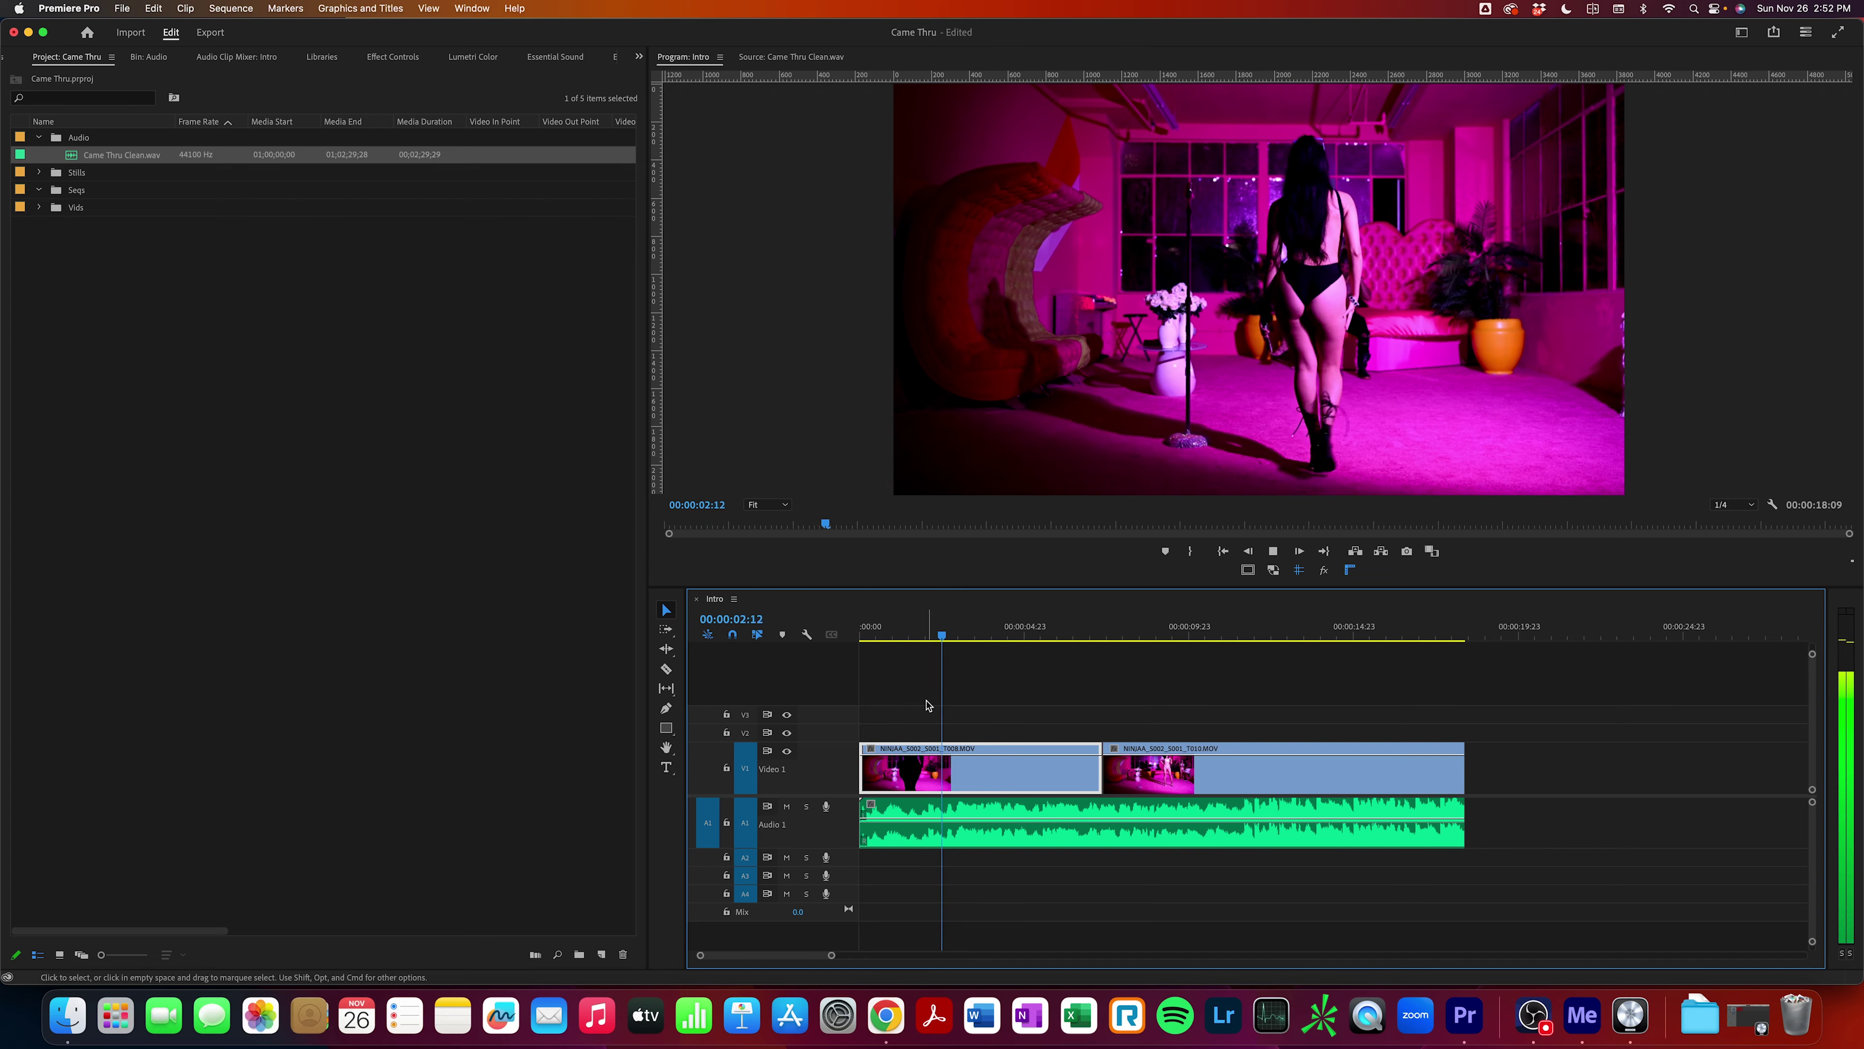
{"action": "key", "text": "space"}
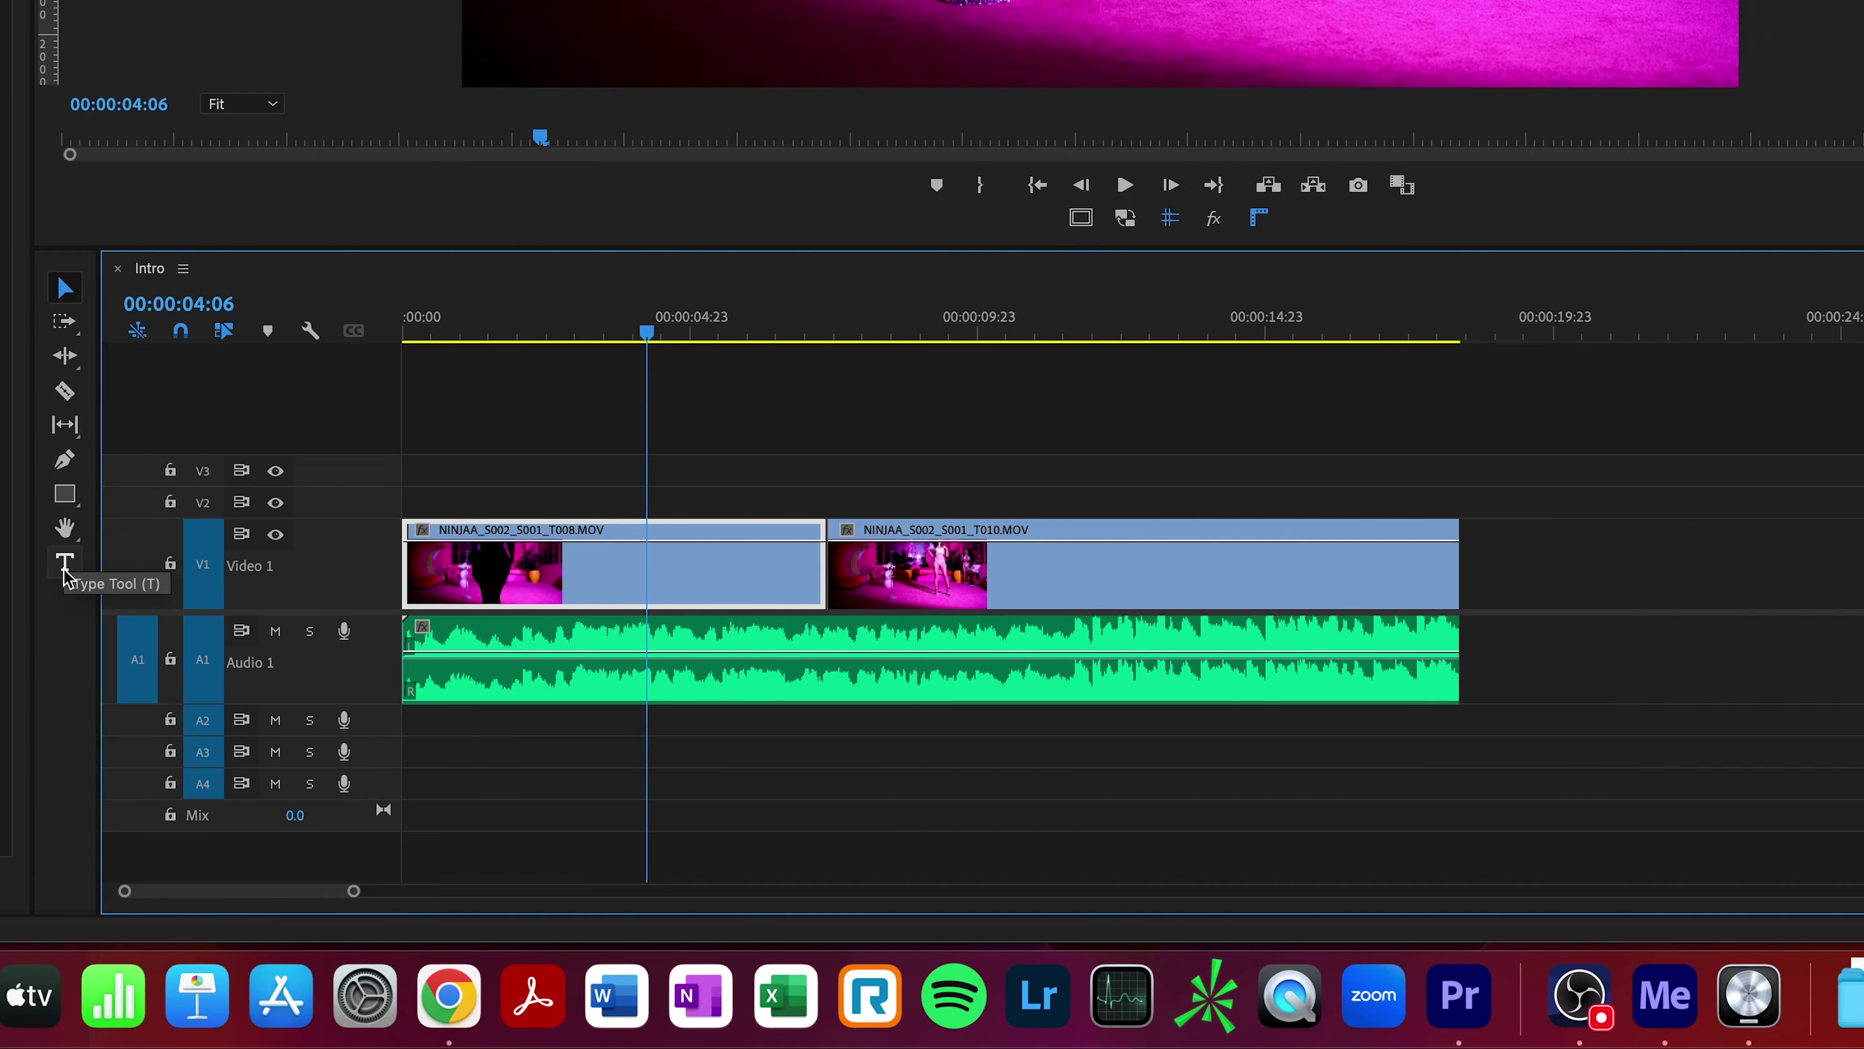
{"action": "mouse_move", "coordinate": [581, 334]}
{"action": "left_mouse_down"}
{"action": "mouse_move", "coordinate": [554, 346]}
{"action": "mouse_move", "coordinate": [580, 345]}
{"action": "left_mouse_up"}
{"action": "left_click_drag", "start_coordinate": [460, 346], "coordinate": [909, 329]}
{"action": "left_click_drag", "start_coordinate": [481, 338], "coordinate": [429, 338]}
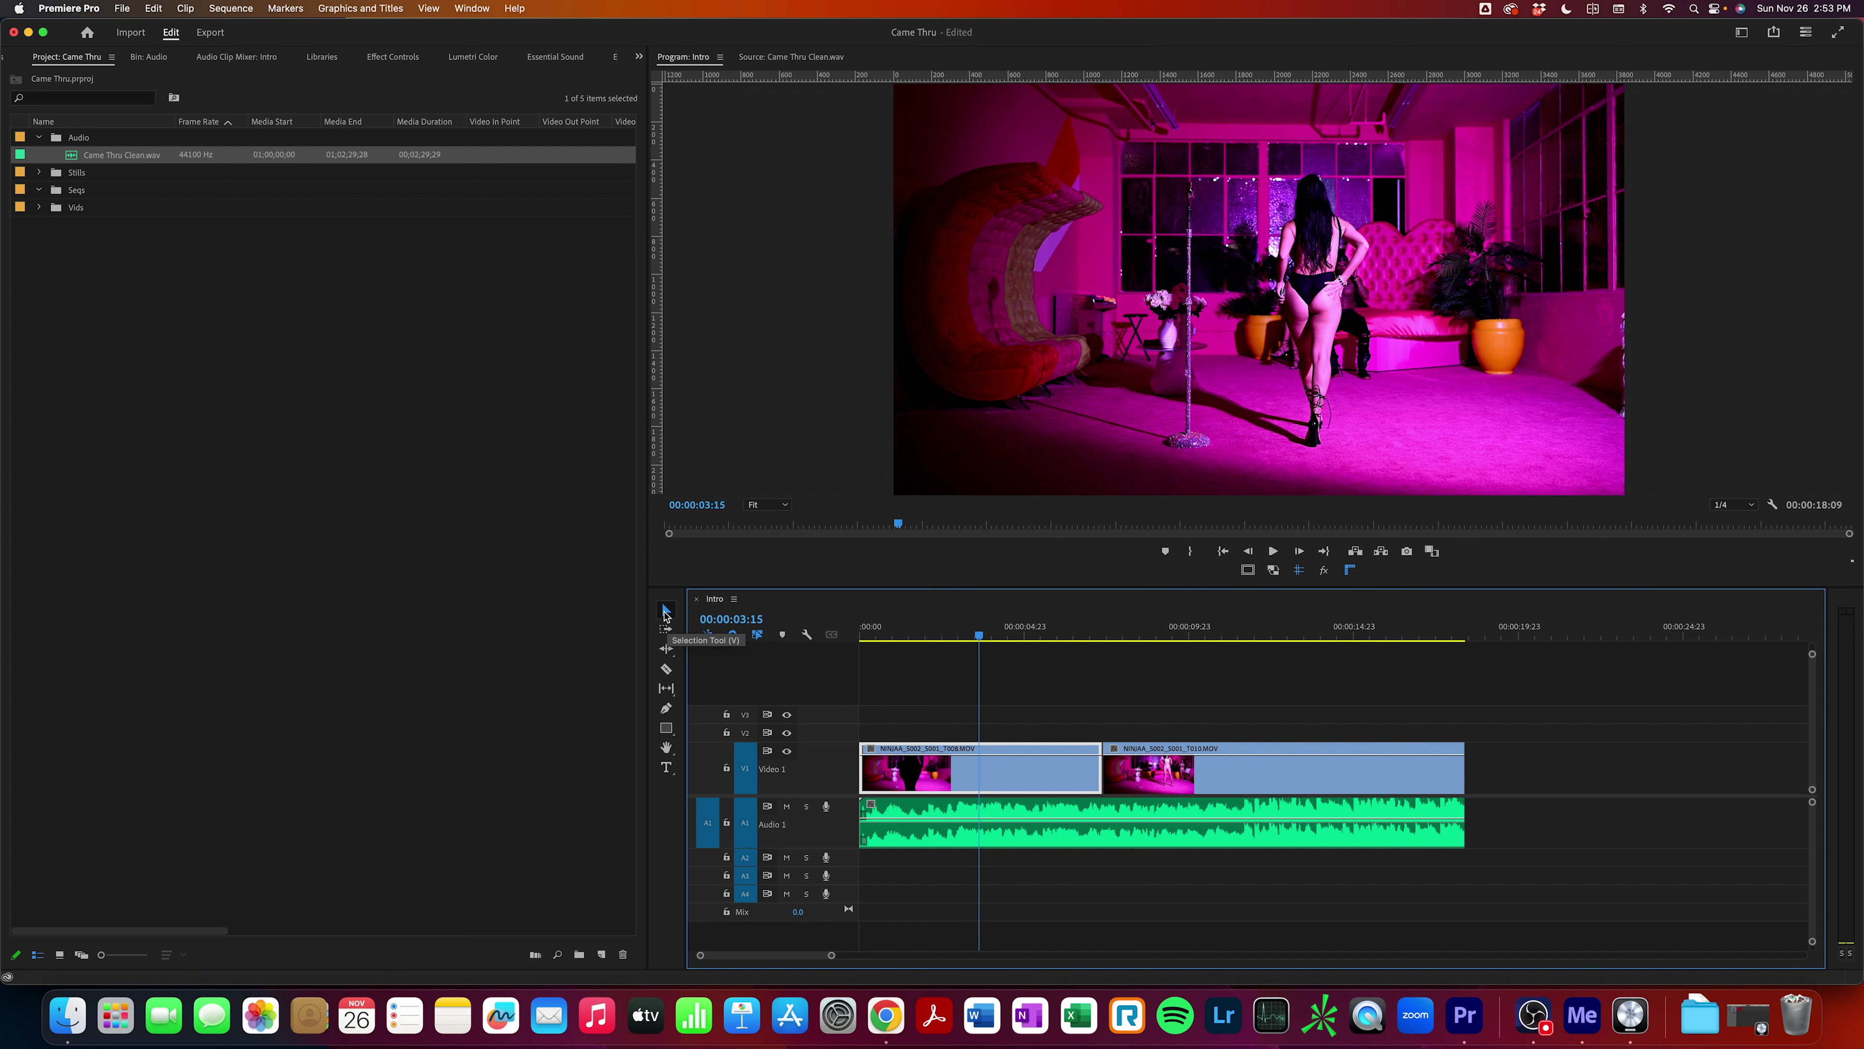
Split the T008 clip on V1 at 00:00:03:16 with the Razor tool and select its second part.
{"action": "left_click", "coordinate": [665, 671]}
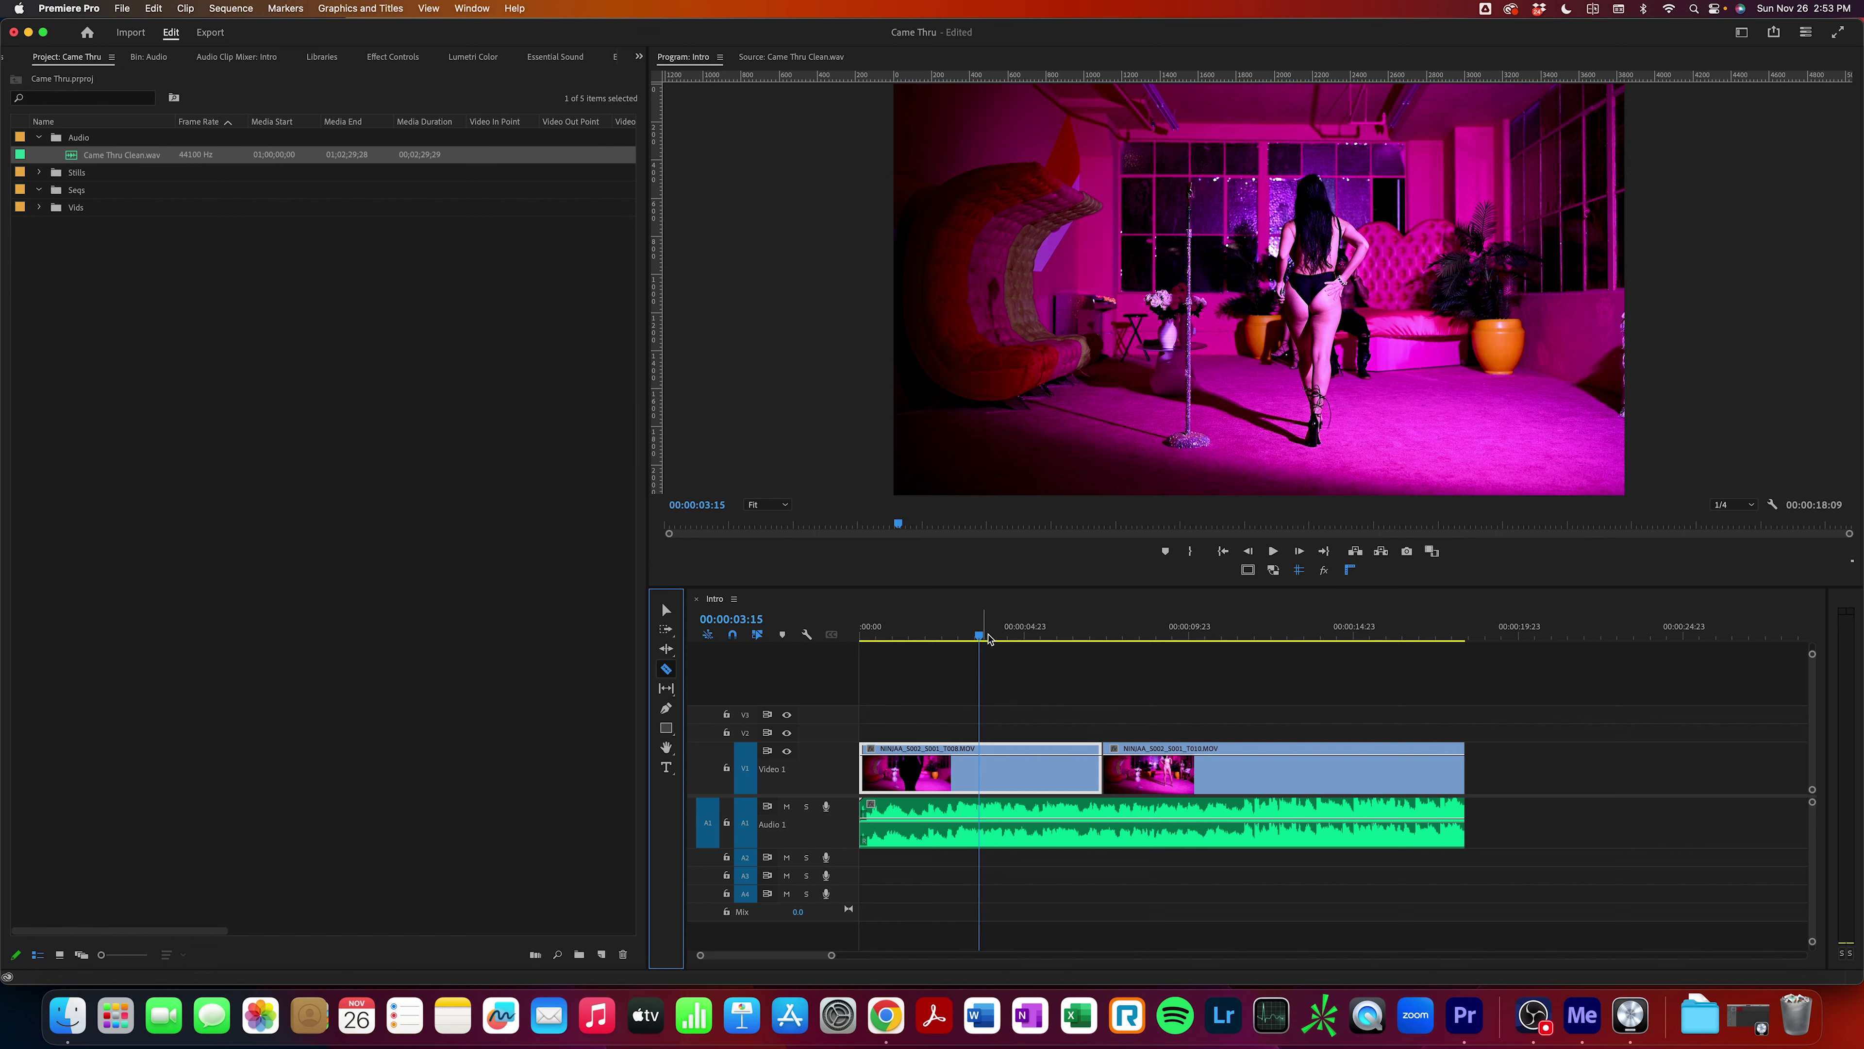
{"action": "left_click_drag", "start_coordinate": [988, 638], "coordinate": [985, 640]}
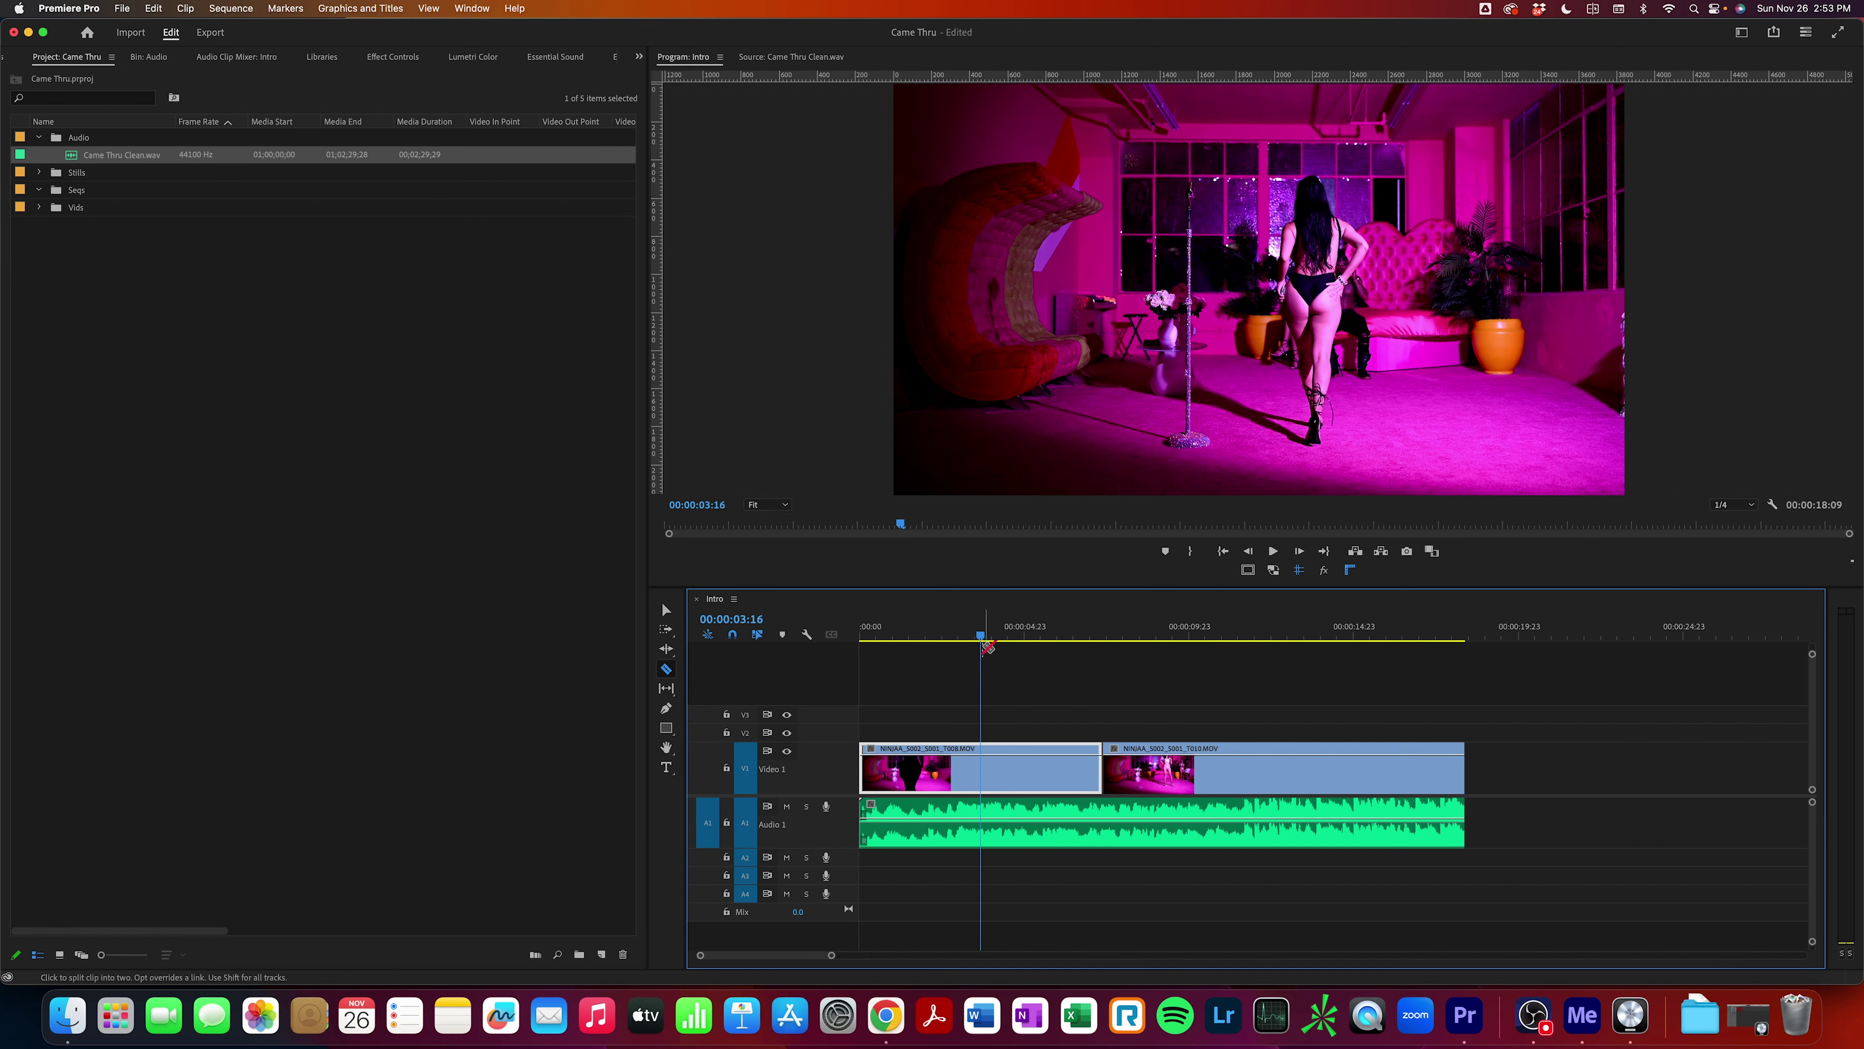
{"action": "left_click", "coordinate": [991, 777]}
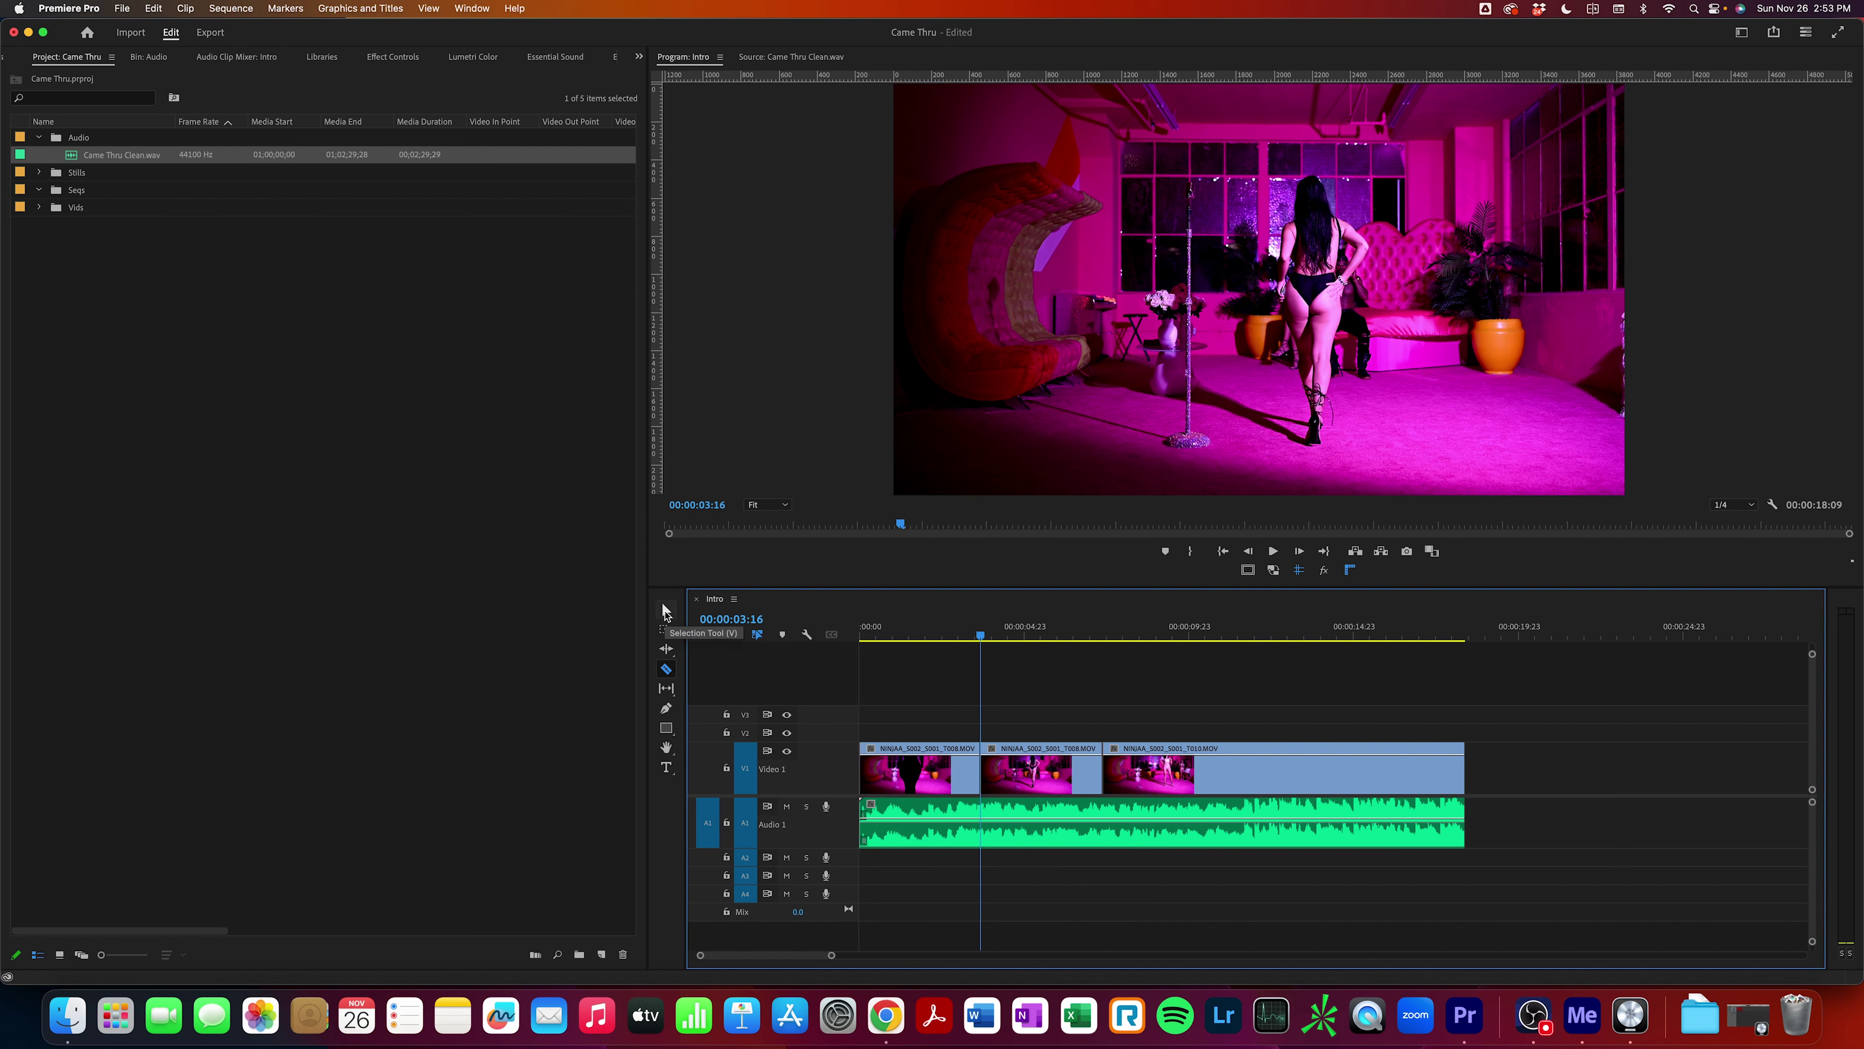
{"action": "left_click", "coordinate": [665, 611]}
{"action": "left_click", "coordinate": [1068, 784]}
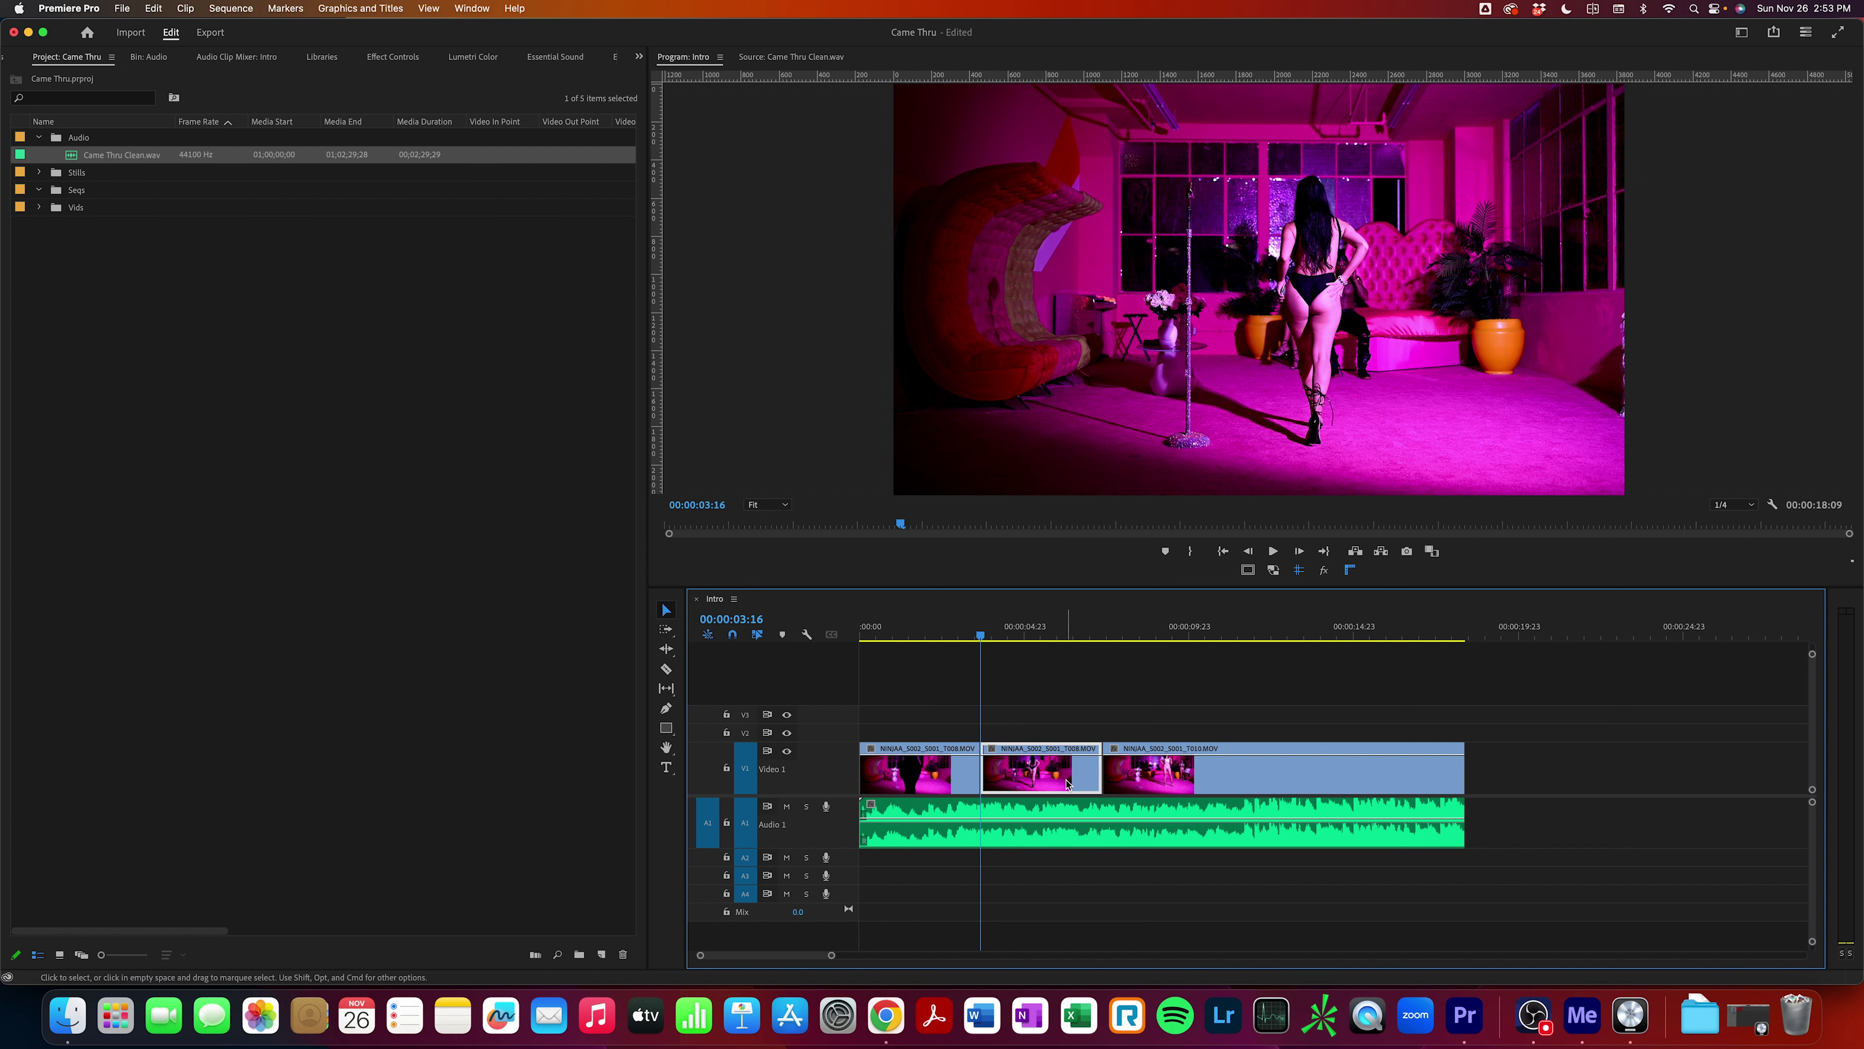
Delete the second part of the T008 clip, and split the T010 clip near its middle and delete its first half.
{"action": "key", "text": "Delete"}
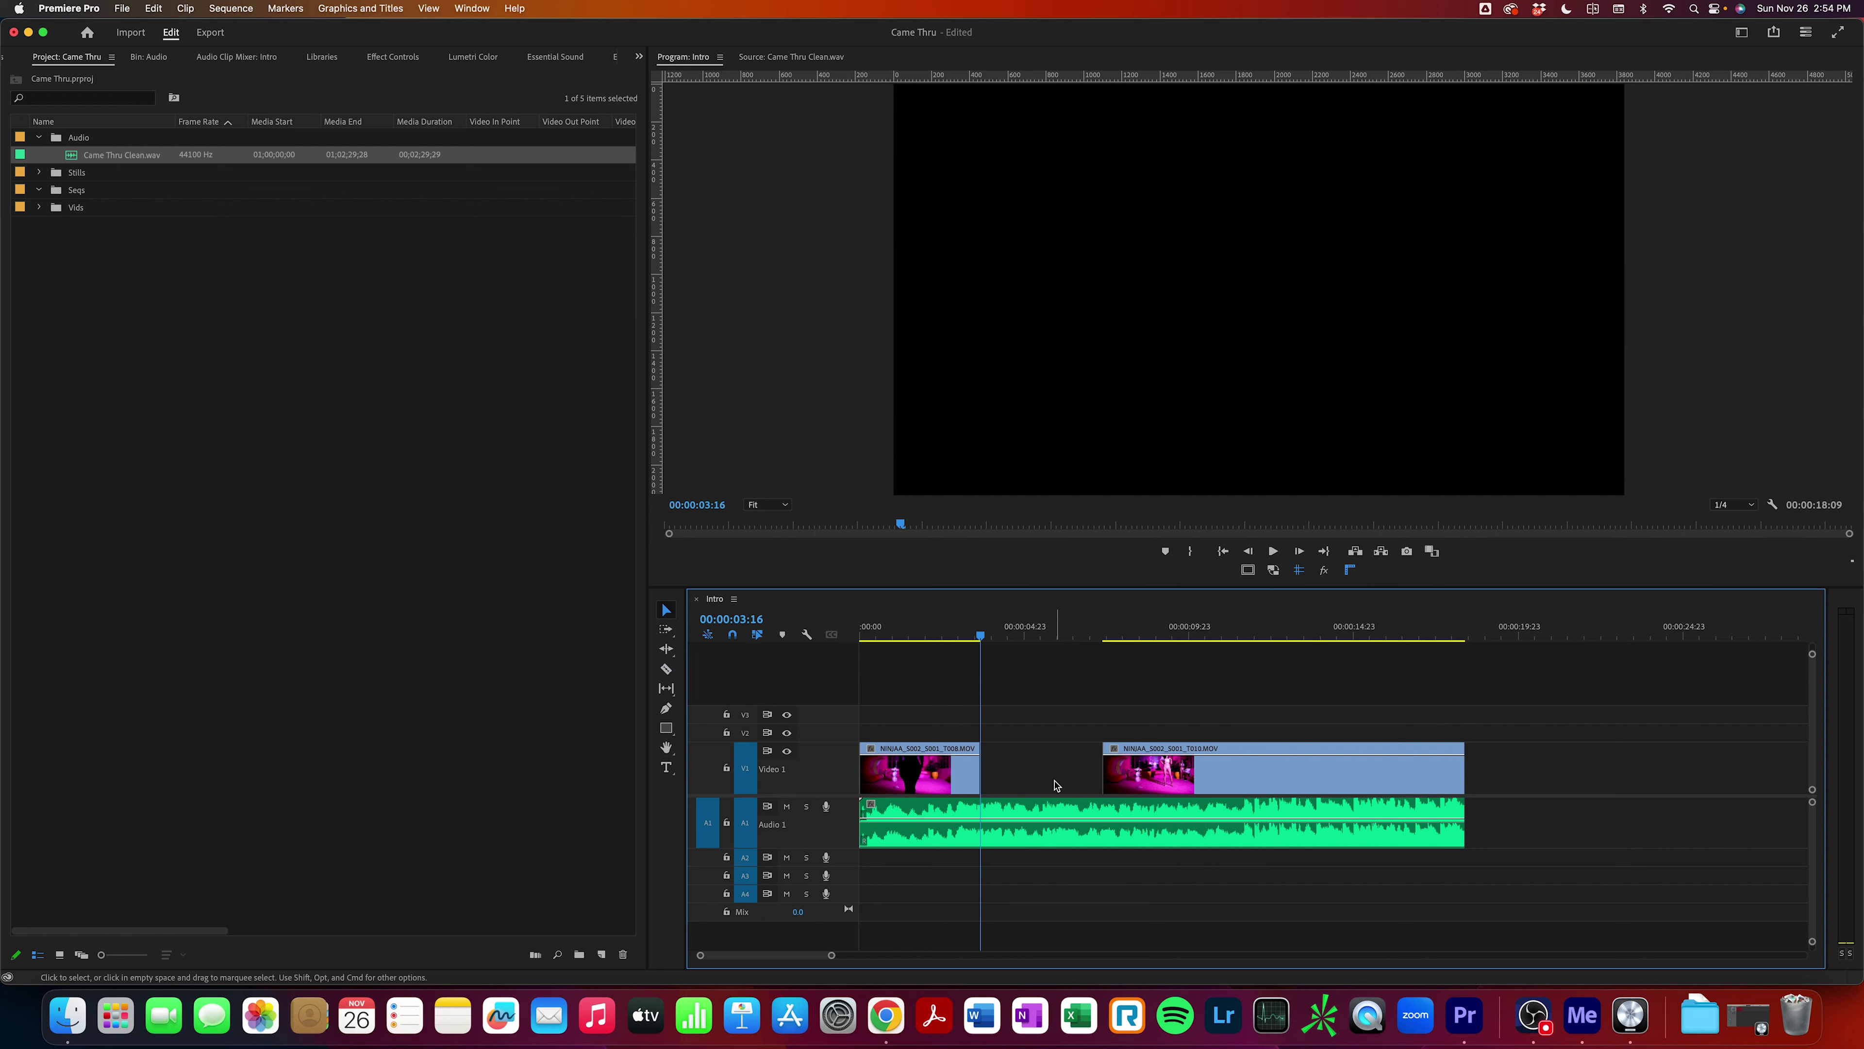
{"action": "key", "text": "c"}
{"action": "left_click", "coordinate": [1285, 769]}
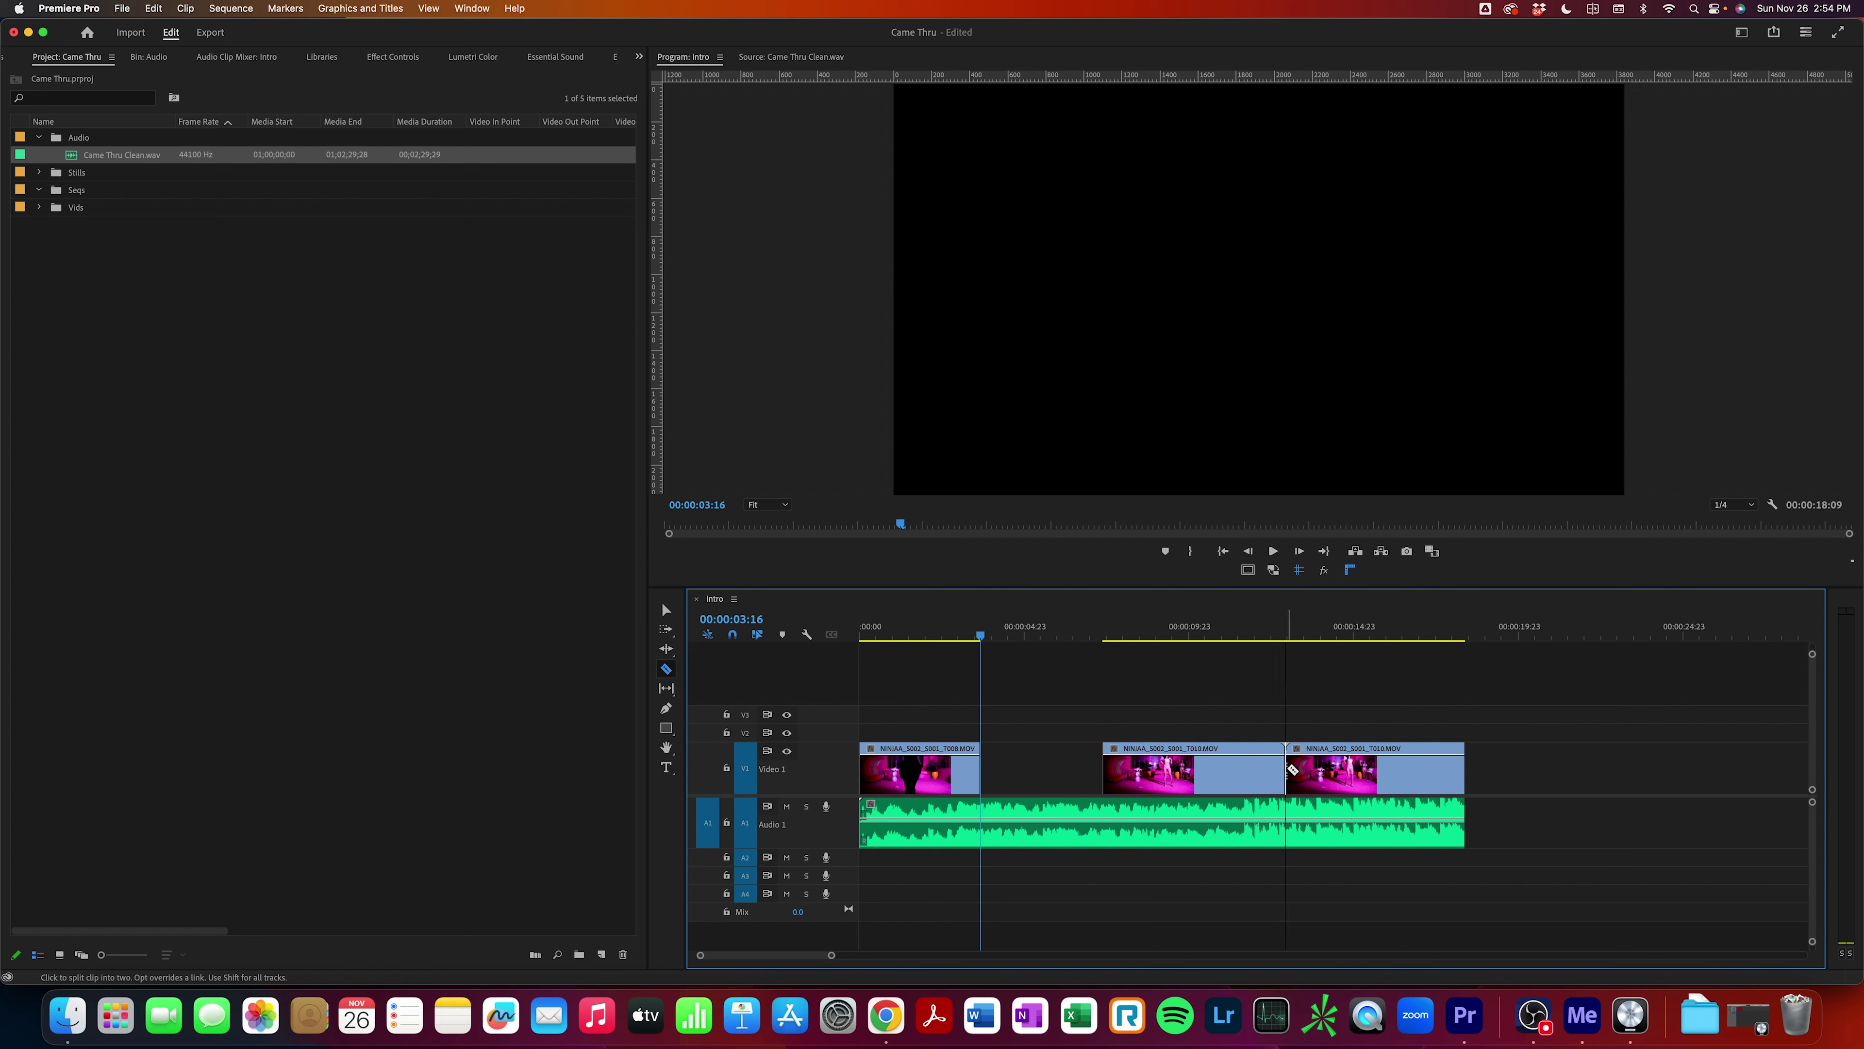
{"action": "key", "text": "v"}
{"action": "left_click", "coordinate": [1227, 781]}
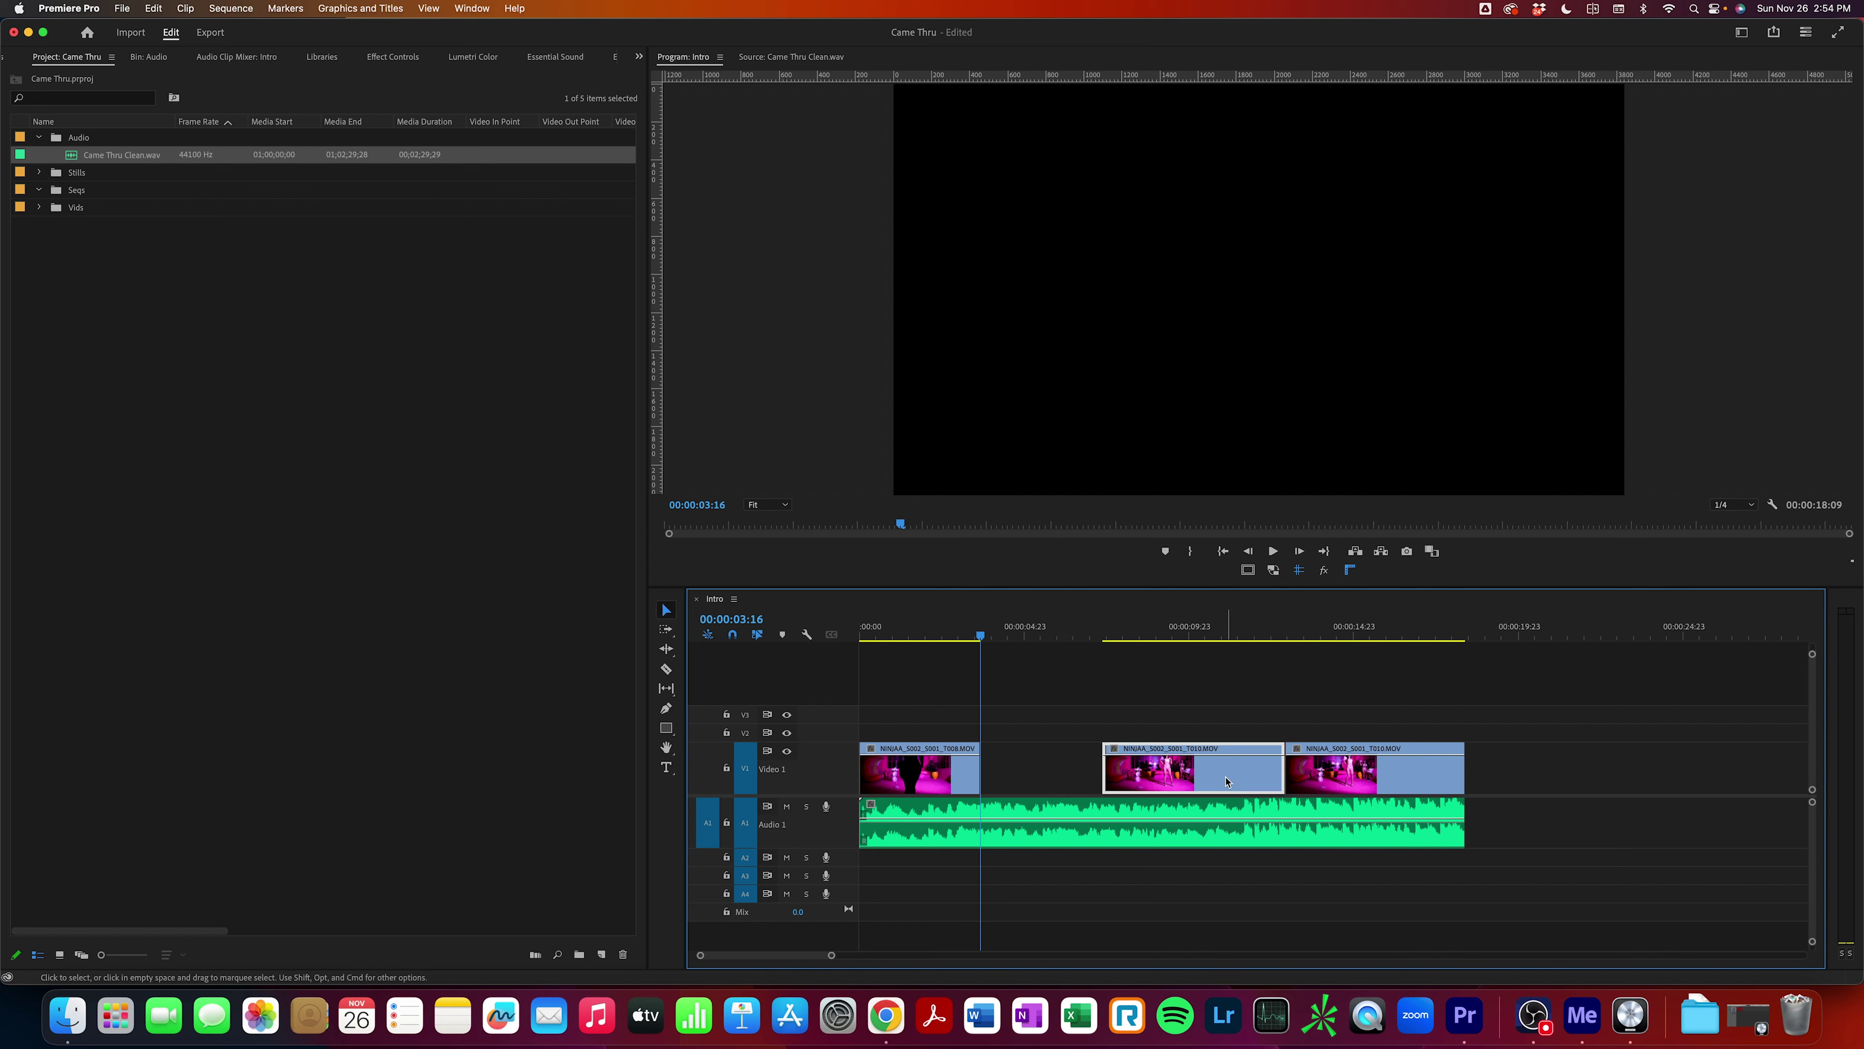
{"action": "key", "text": "Delete"}
Move the remaining T010 clip directly after T008 on V1, and trim the A1 music to end with the video.
{"action": "left_click_drag", "start_coordinate": [1387, 781], "coordinate": [1089, 799]}
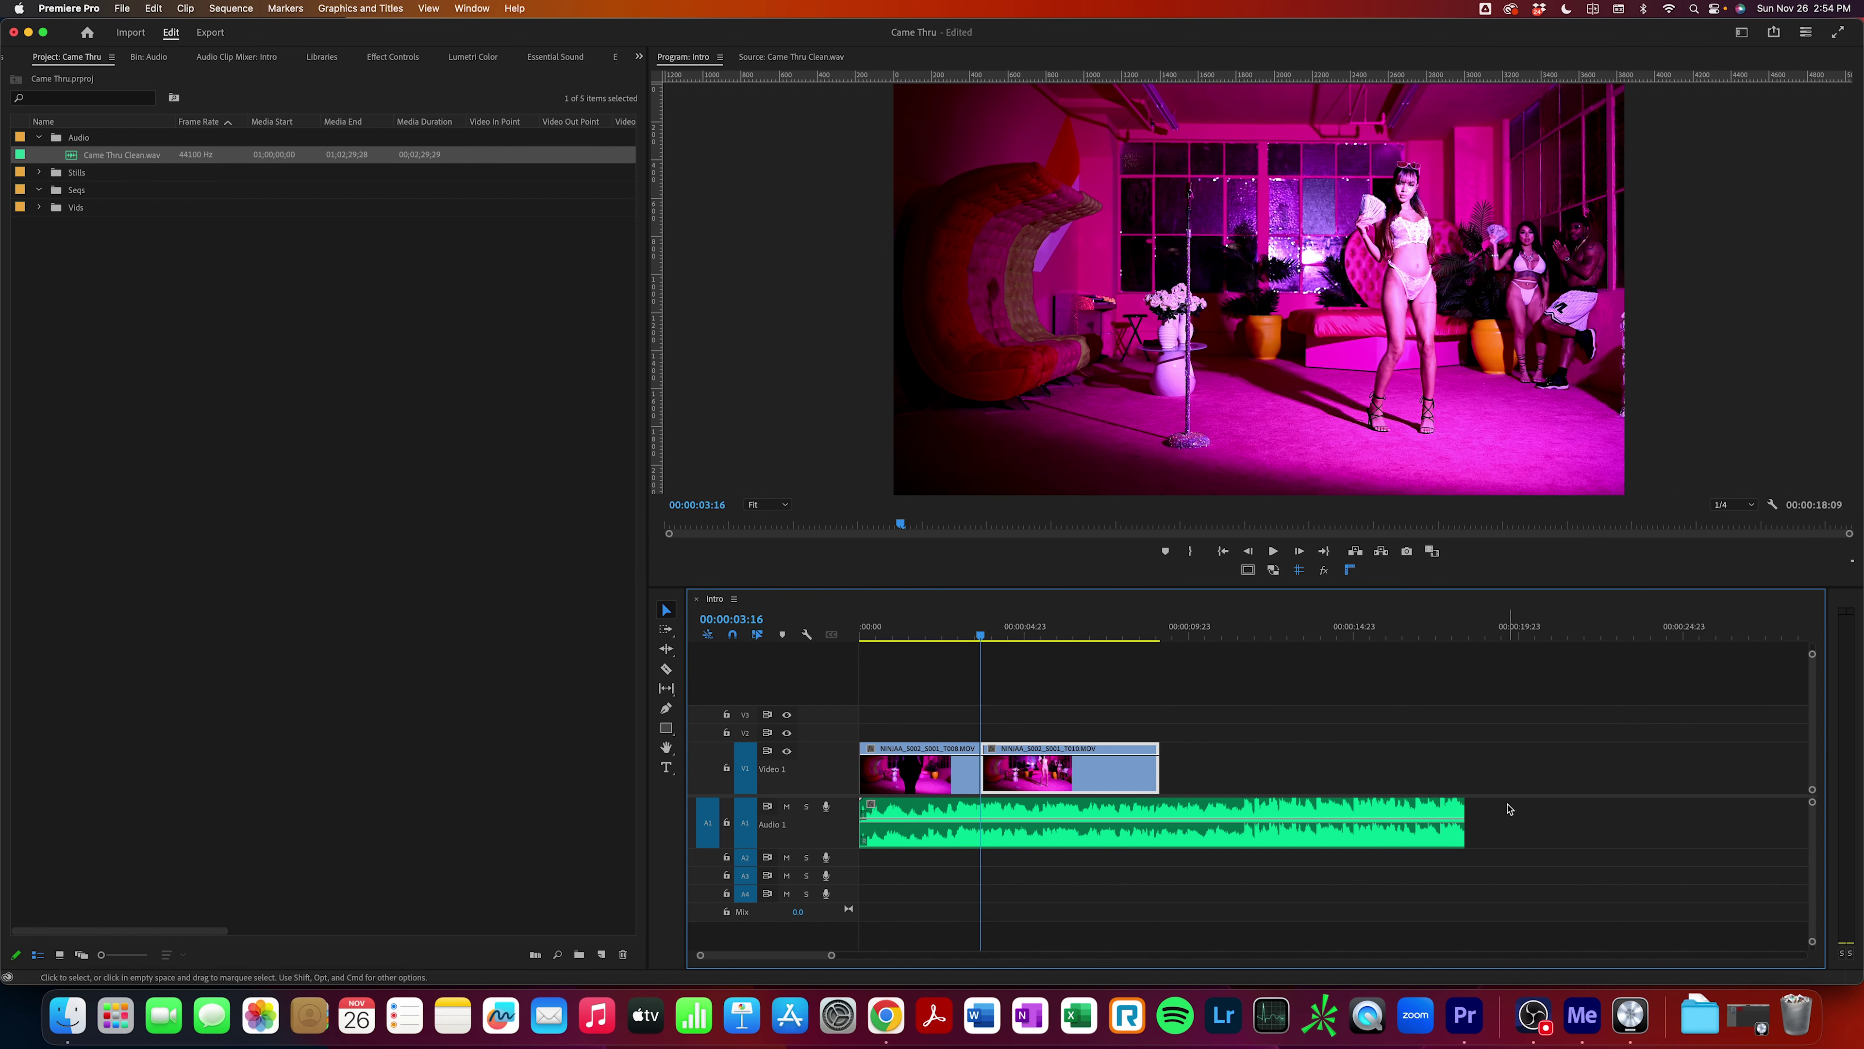
{"action": "left_click_drag", "start_coordinate": [1462, 810], "coordinate": [1169, 811]}
Swap the two V1 clips so that T010 comes before T008, and mute the A1 track.
{"action": "mouse_move", "coordinate": [933, 636]}
{"action": "left_mouse_down"}
{"action": "mouse_move", "coordinate": [996, 637]}
{"action": "mouse_move", "coordinate": [947, 638]}
{"action": "left_mouse_up"}
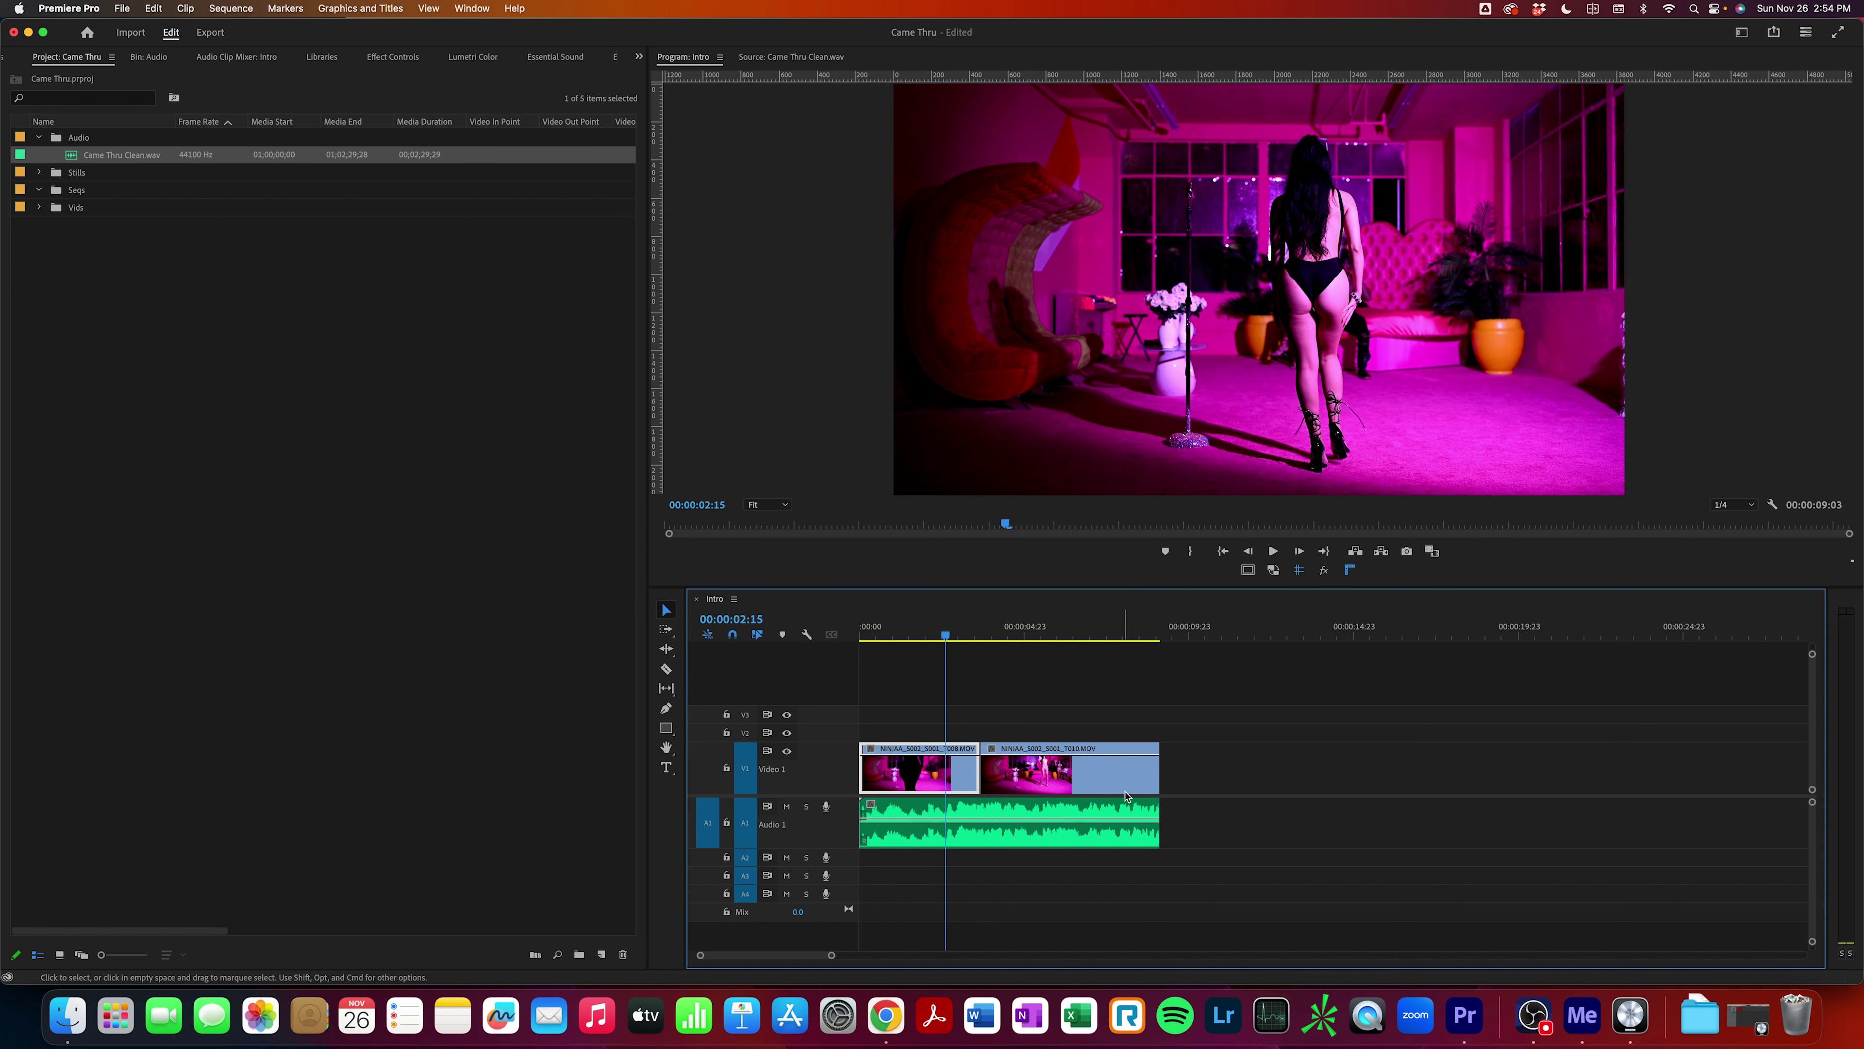
{"action": "mouse_move", "coordinate": [1105, 793]}
{"action": "left_mouse_down"}
{"action": "mouse_move", "coordinate": [1068, 736]}
{"action": "mouse_move", "coordinate": [988, 734]}
{"action": "mouse_move", "coordinate": [1123, 775]}
{"action": "left_mouse_up"}
{"action": "left_click_drag", "start_coordinate": [979, 732], "coordinate": [974, 730]}
{"action": "left_click_drag", "start_coordinate": [954, 636], "coordinate": [1084, 640]}
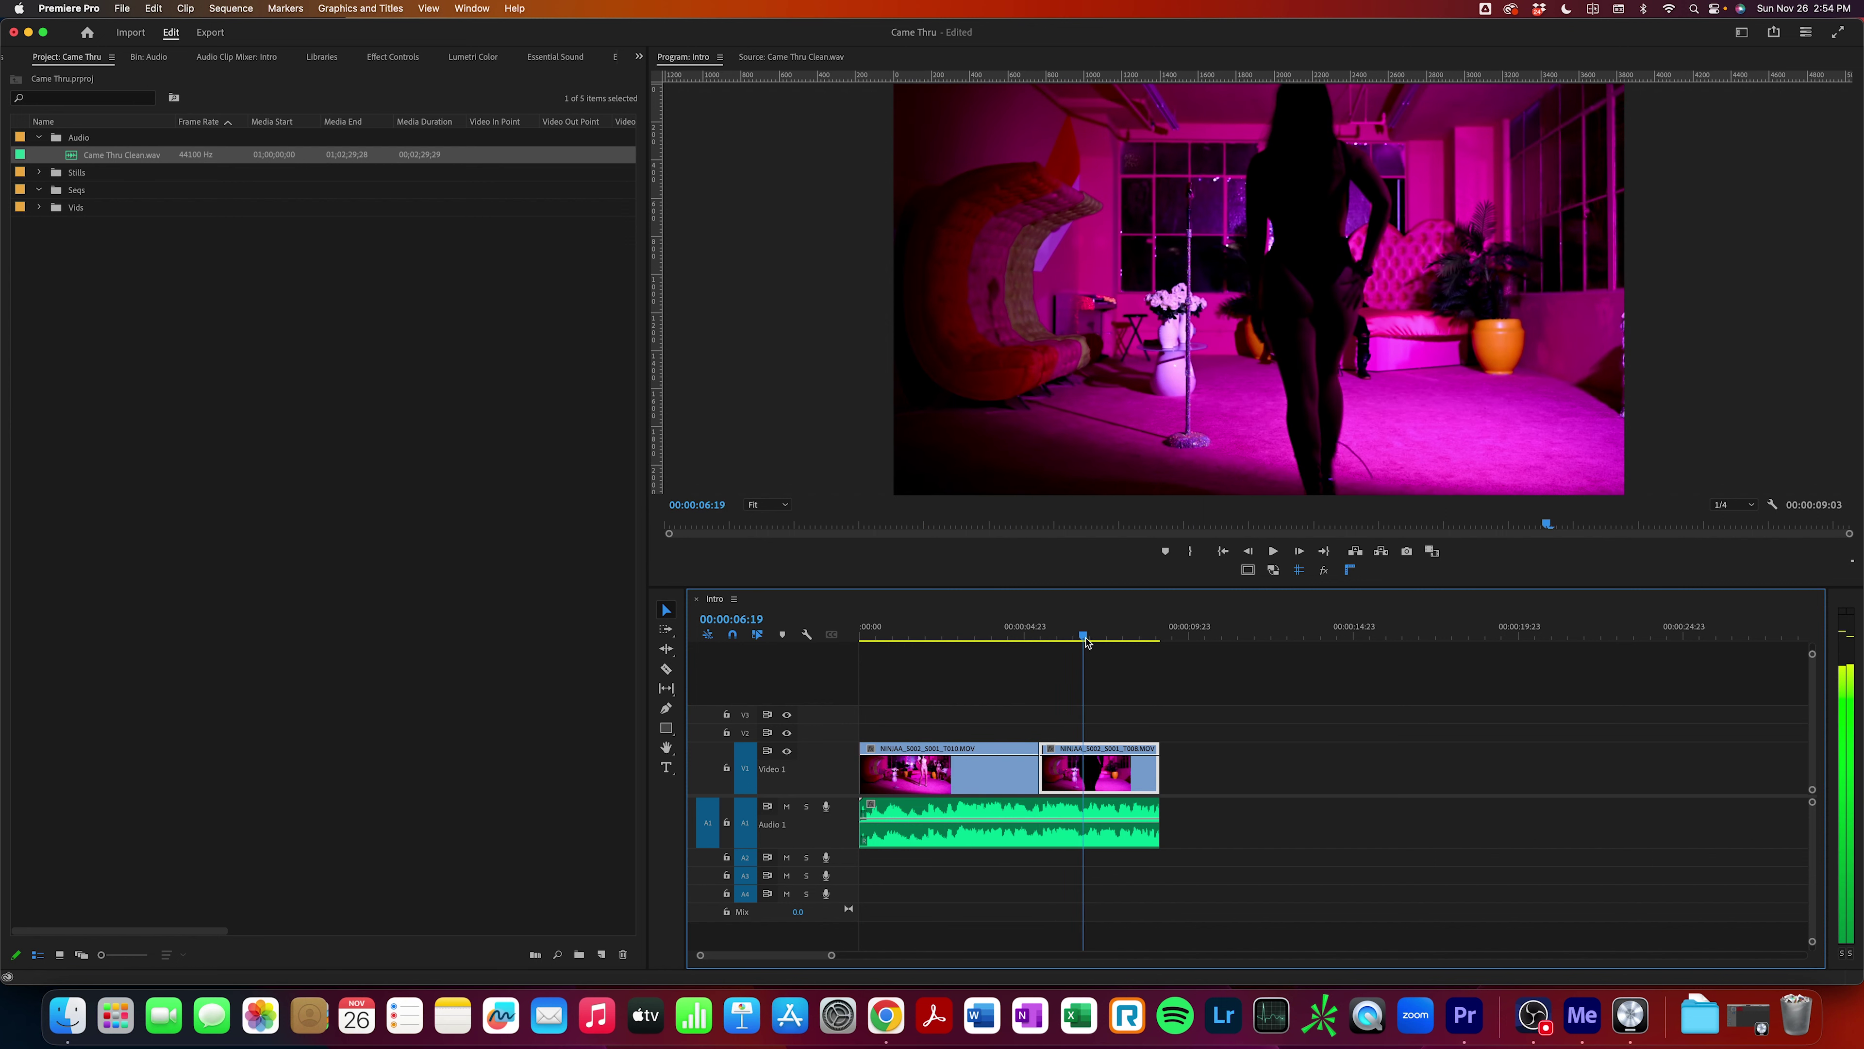
{"action": "left_click", "coordinate": [786, 805]}
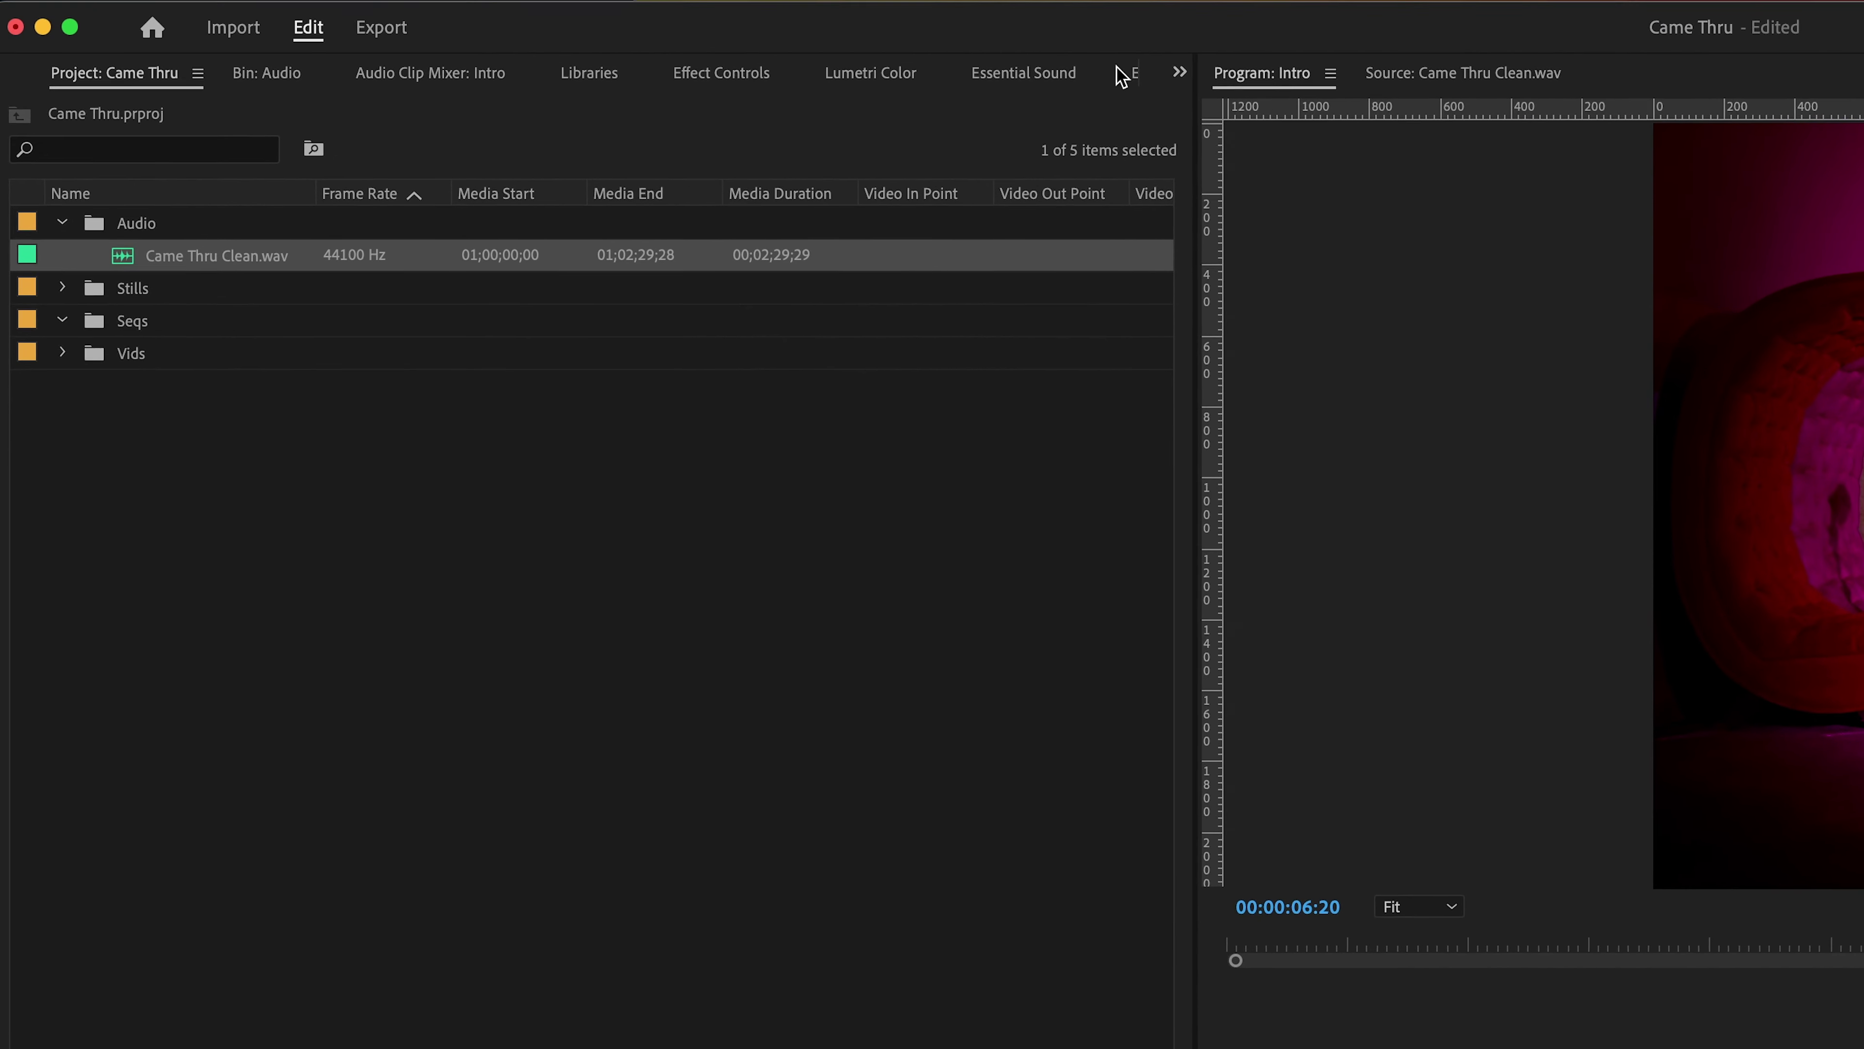
Show the Effects and expand the Dissolve group within Video Transitions.
{"action": "left_click", "coordinate": [1173, 71]}
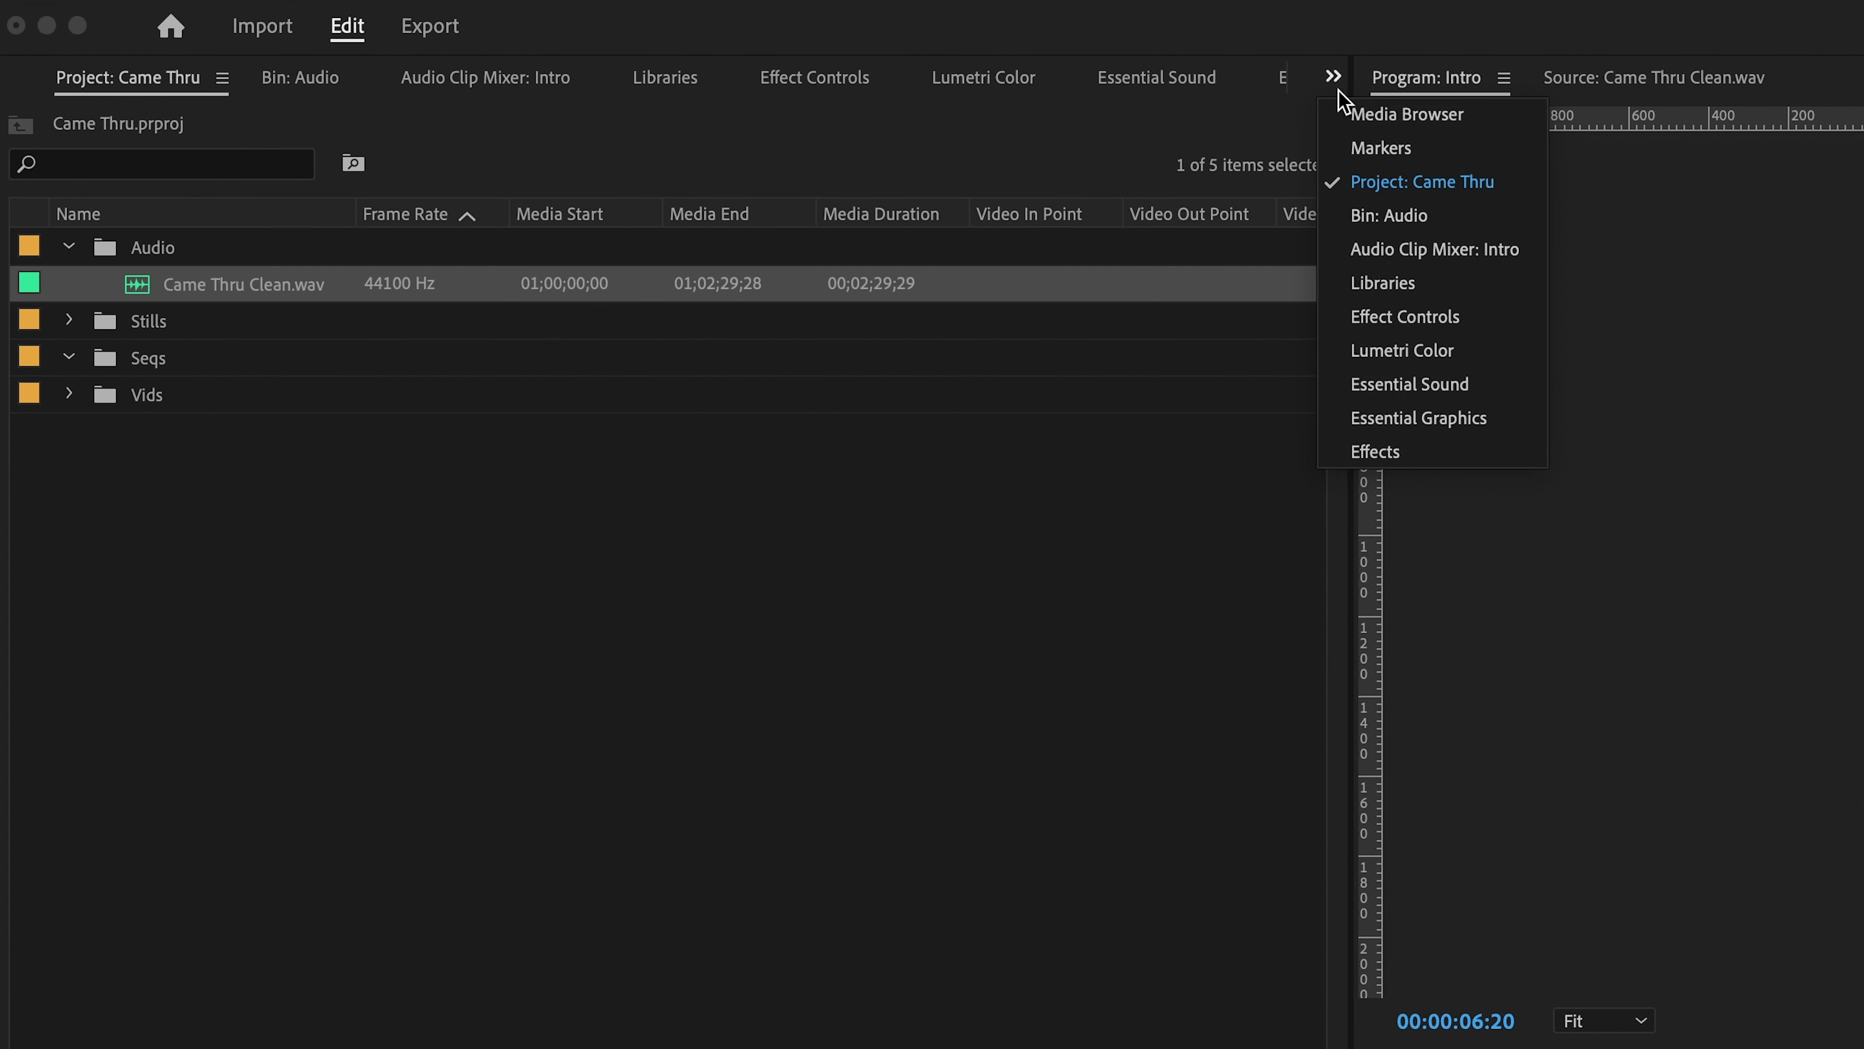
{"action": "left_click", "coordinate": [1420, 450]}
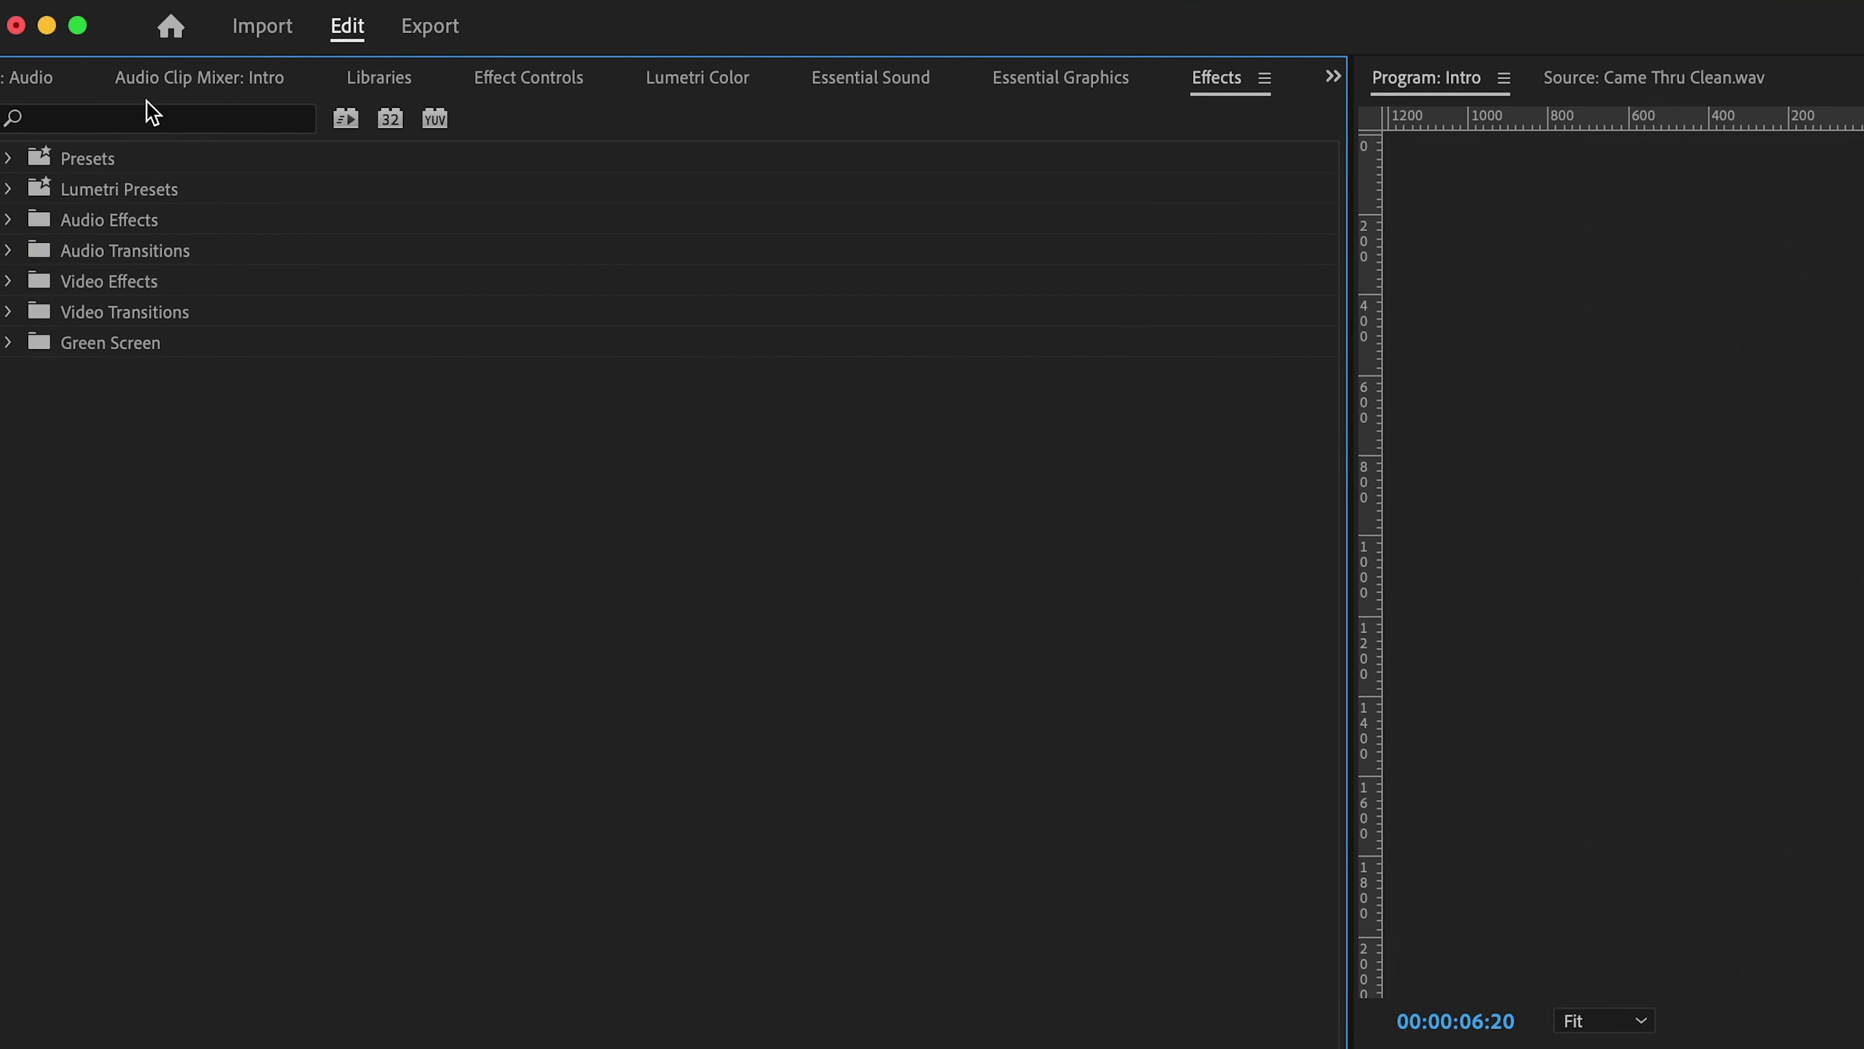
{"action": "left_click", "coordinate": [147, 118]}
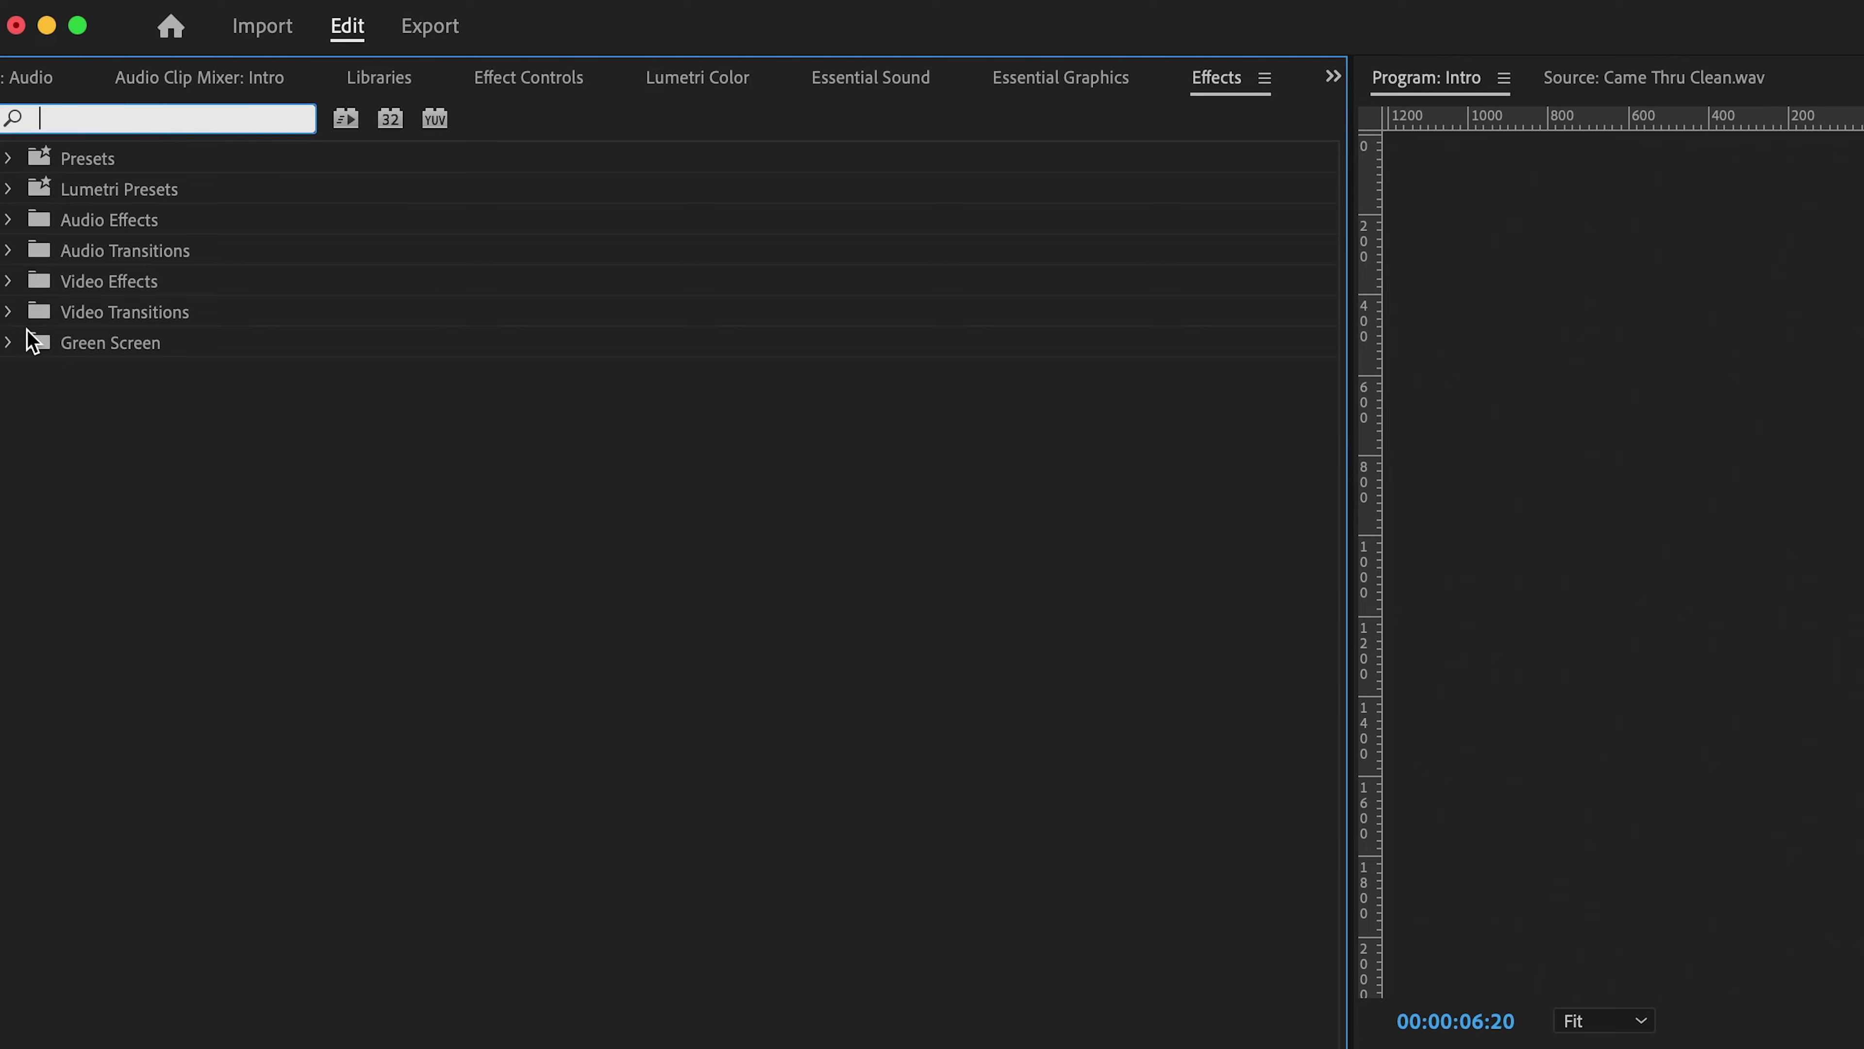
{"action": "left_click", "coordinate": [10, 314]}
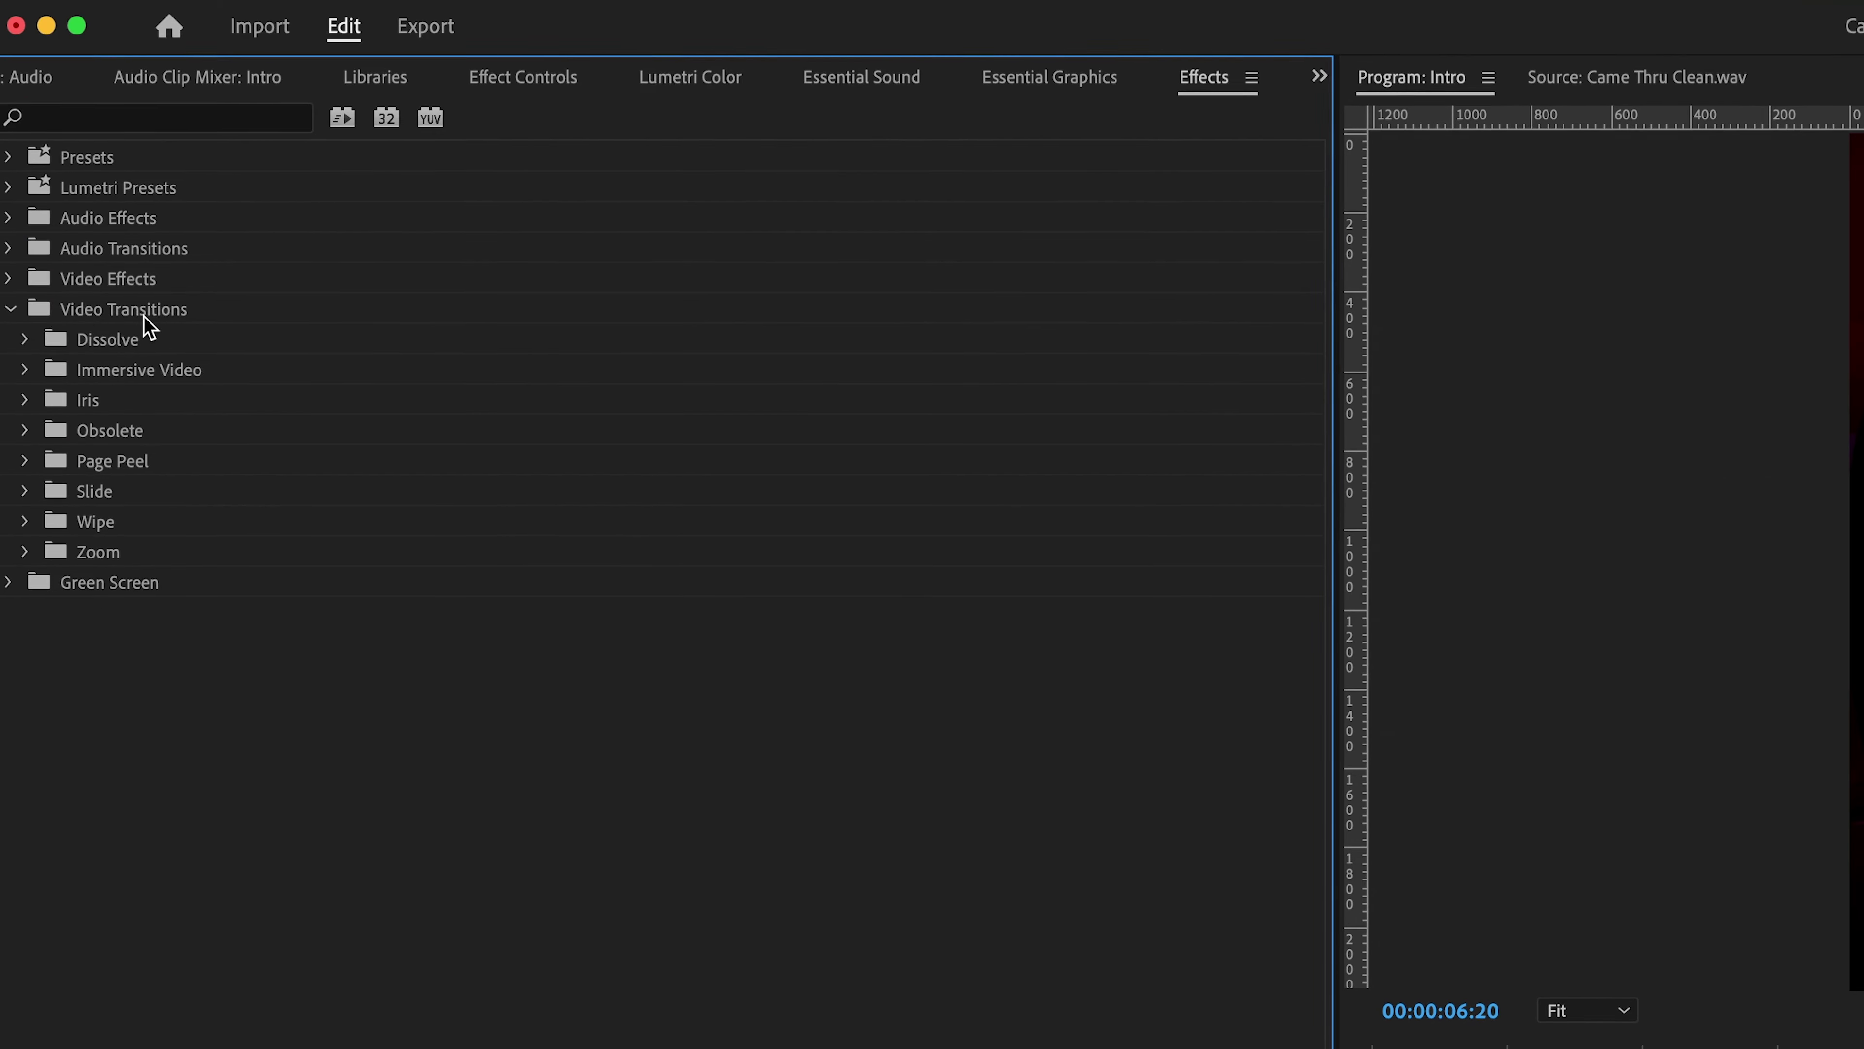
{"action": "left_click", "coordinate": [24, 340]}
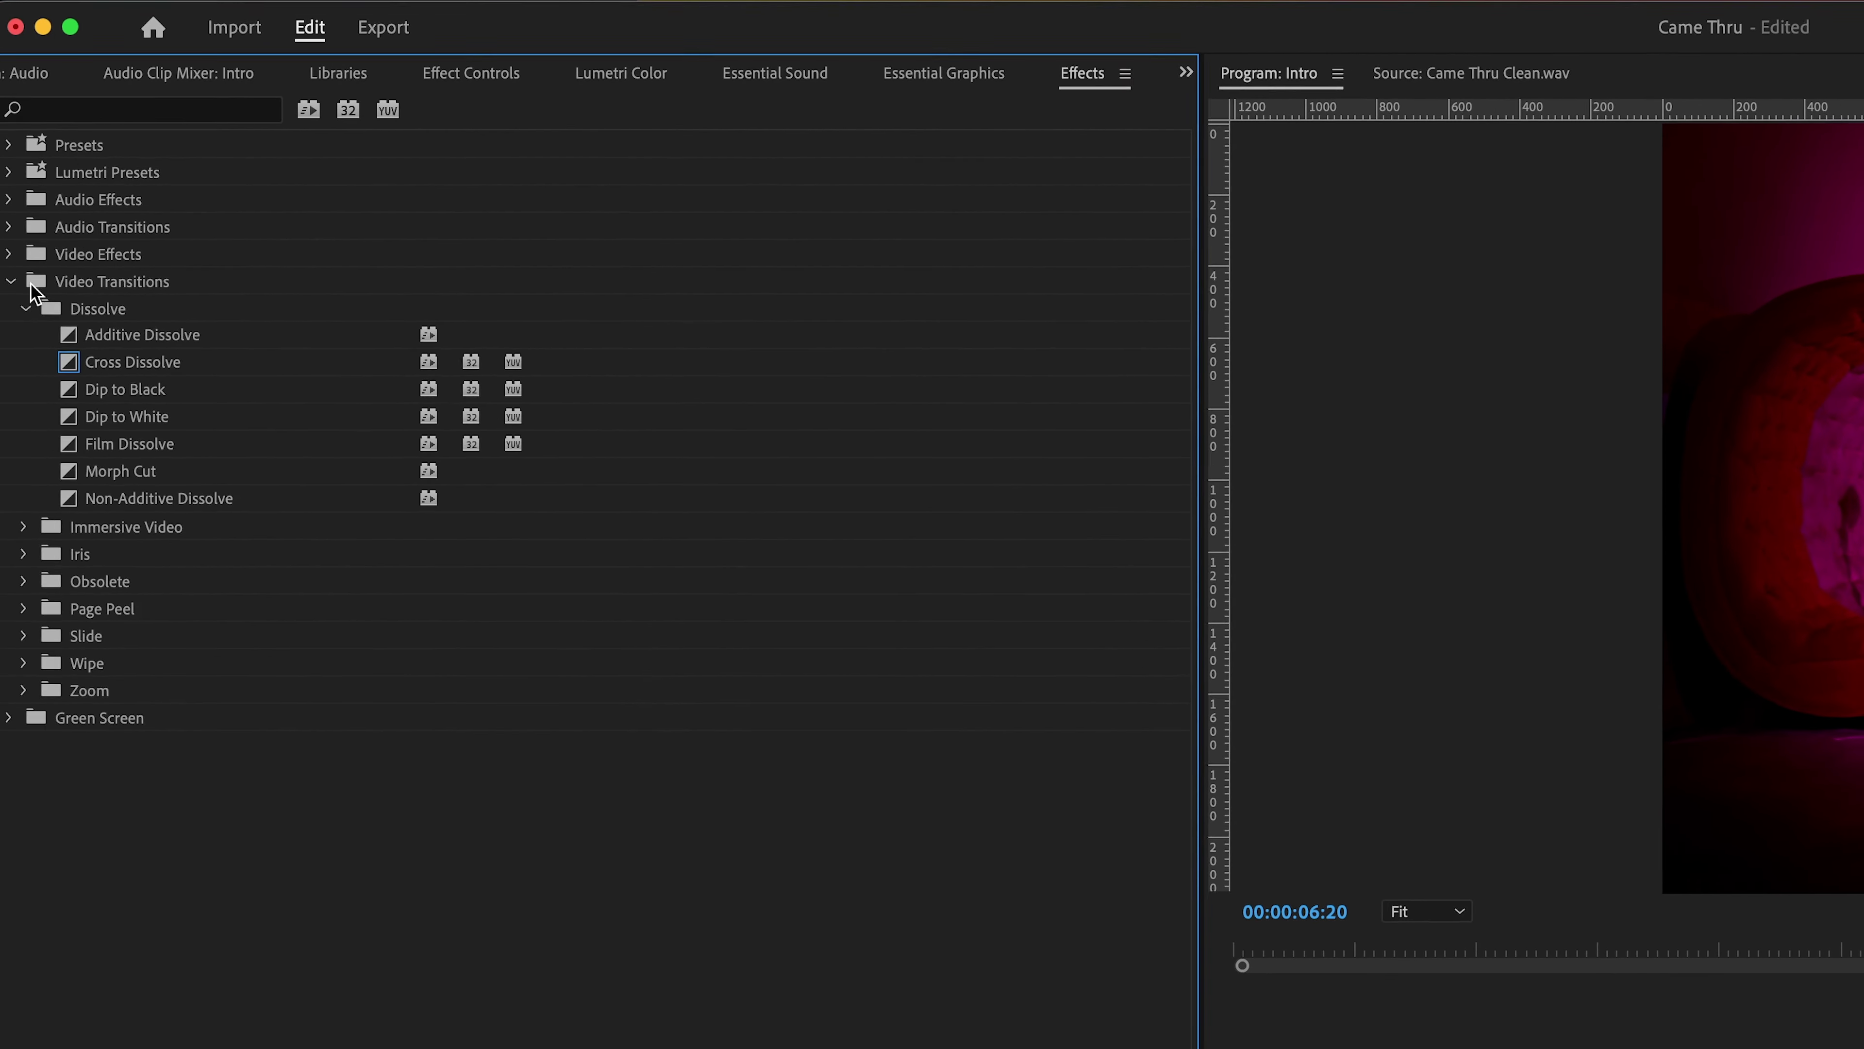
Apply a Cross Dissolve at the cut between T010 and T008 on V1 and play through it.
{"action": "left_click", "coordinate": [129, 362]}
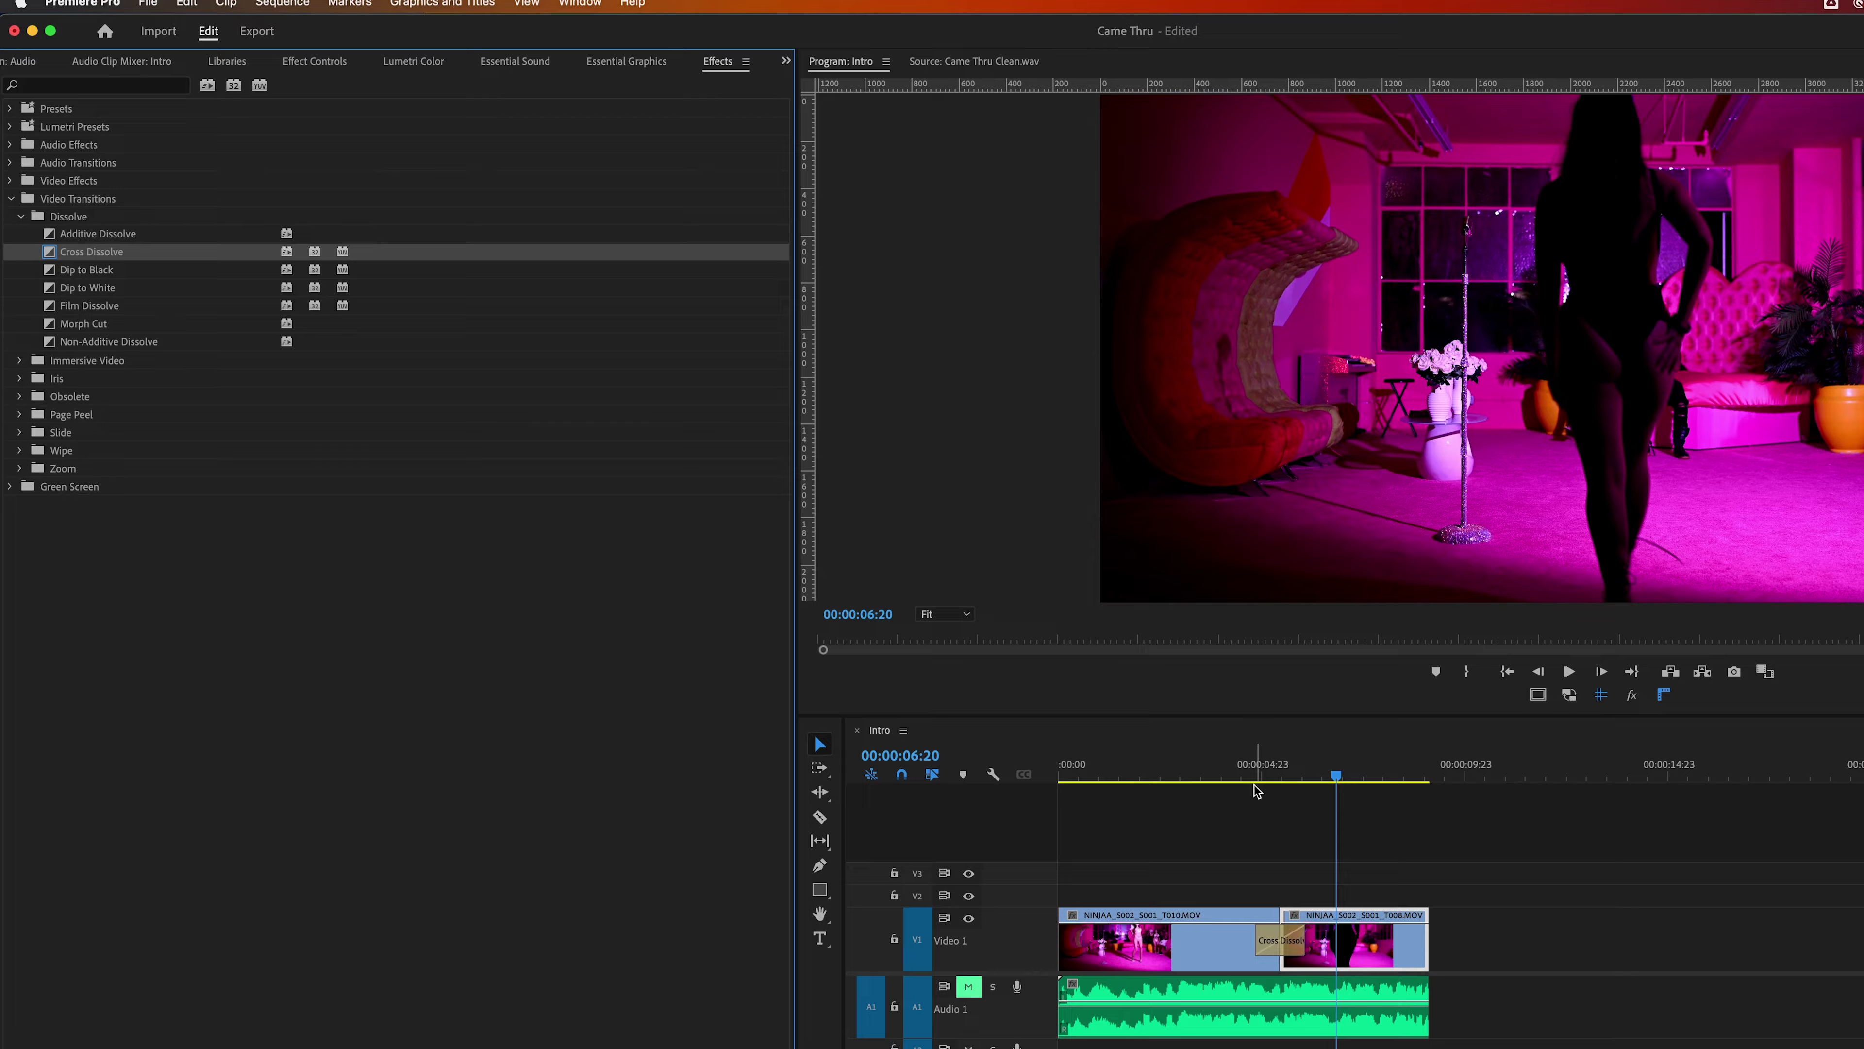
{"action": "left_click", "coordinate": [1256, 784]}
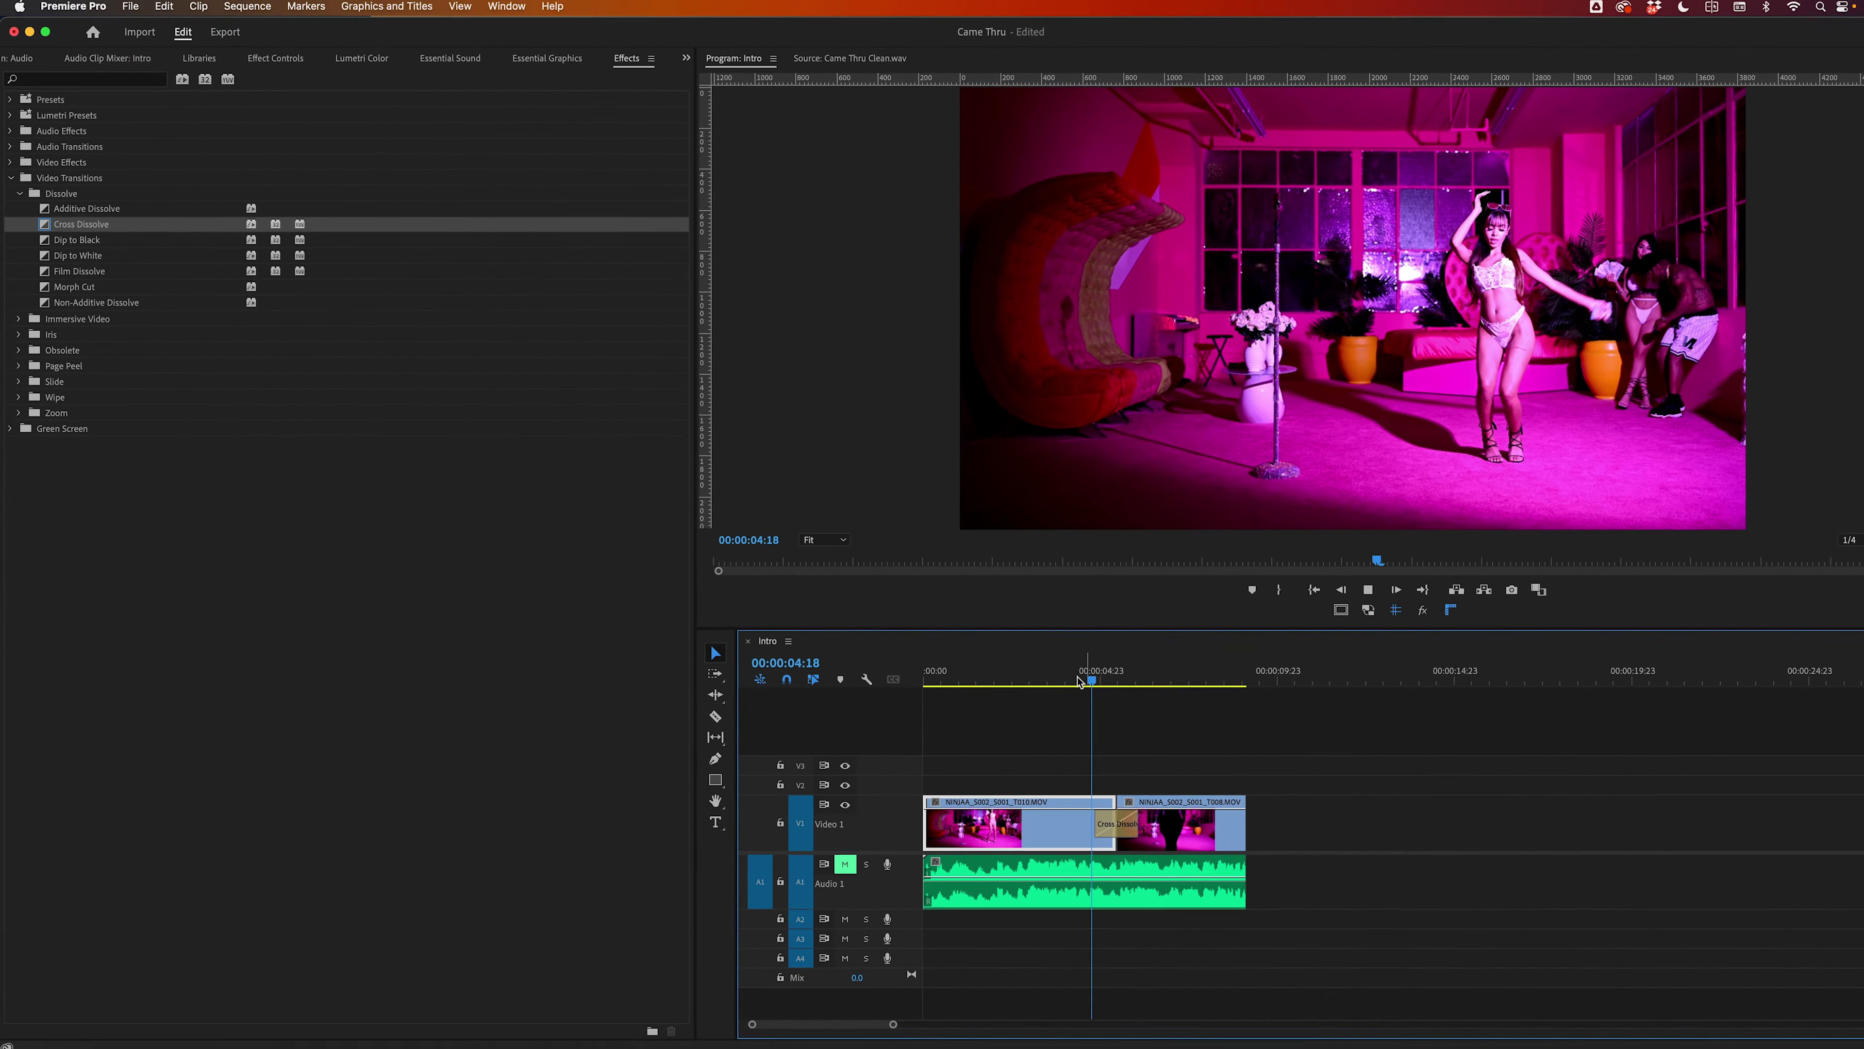
{"action": "key", "text": "space"}
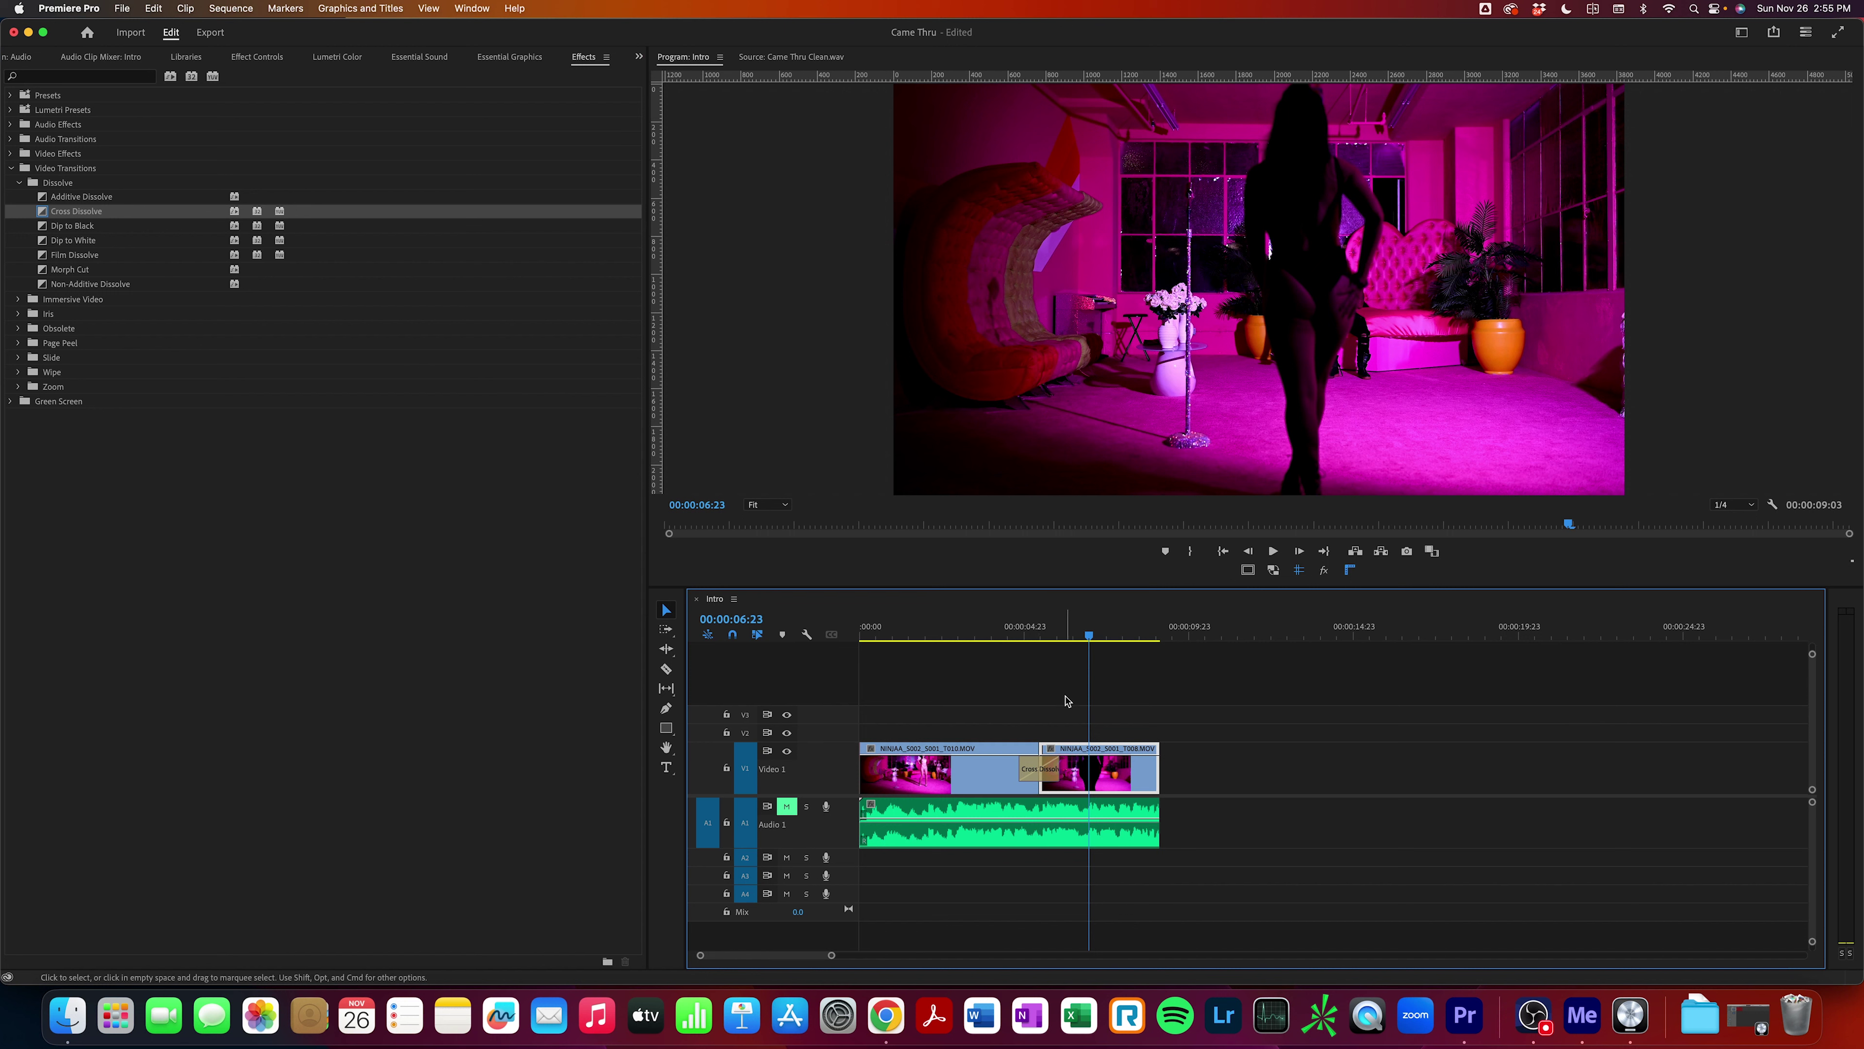
Replace the Cross Dissolve between T010 and T008 with a Dip to Black and play through the transition.
{"action": "left_click", "coordinate": [1045, 781]}
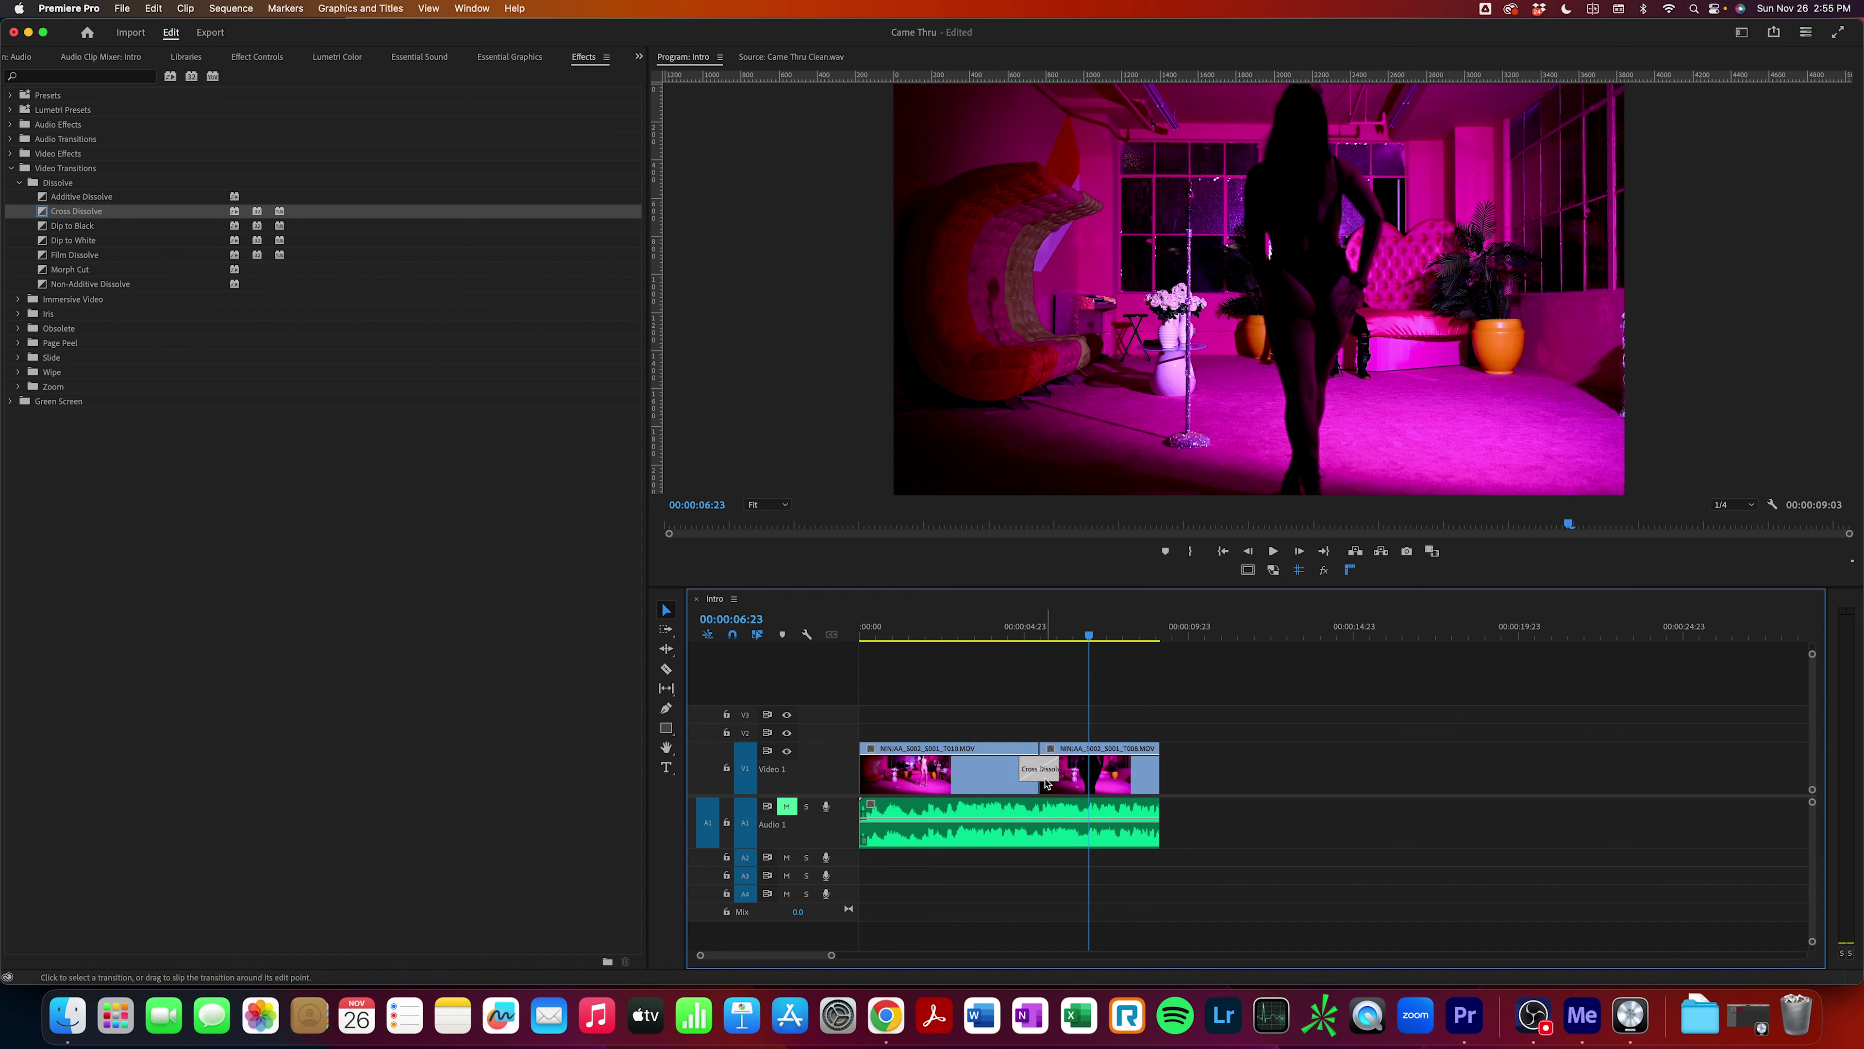
{"action": "key", "text": "Delete"}
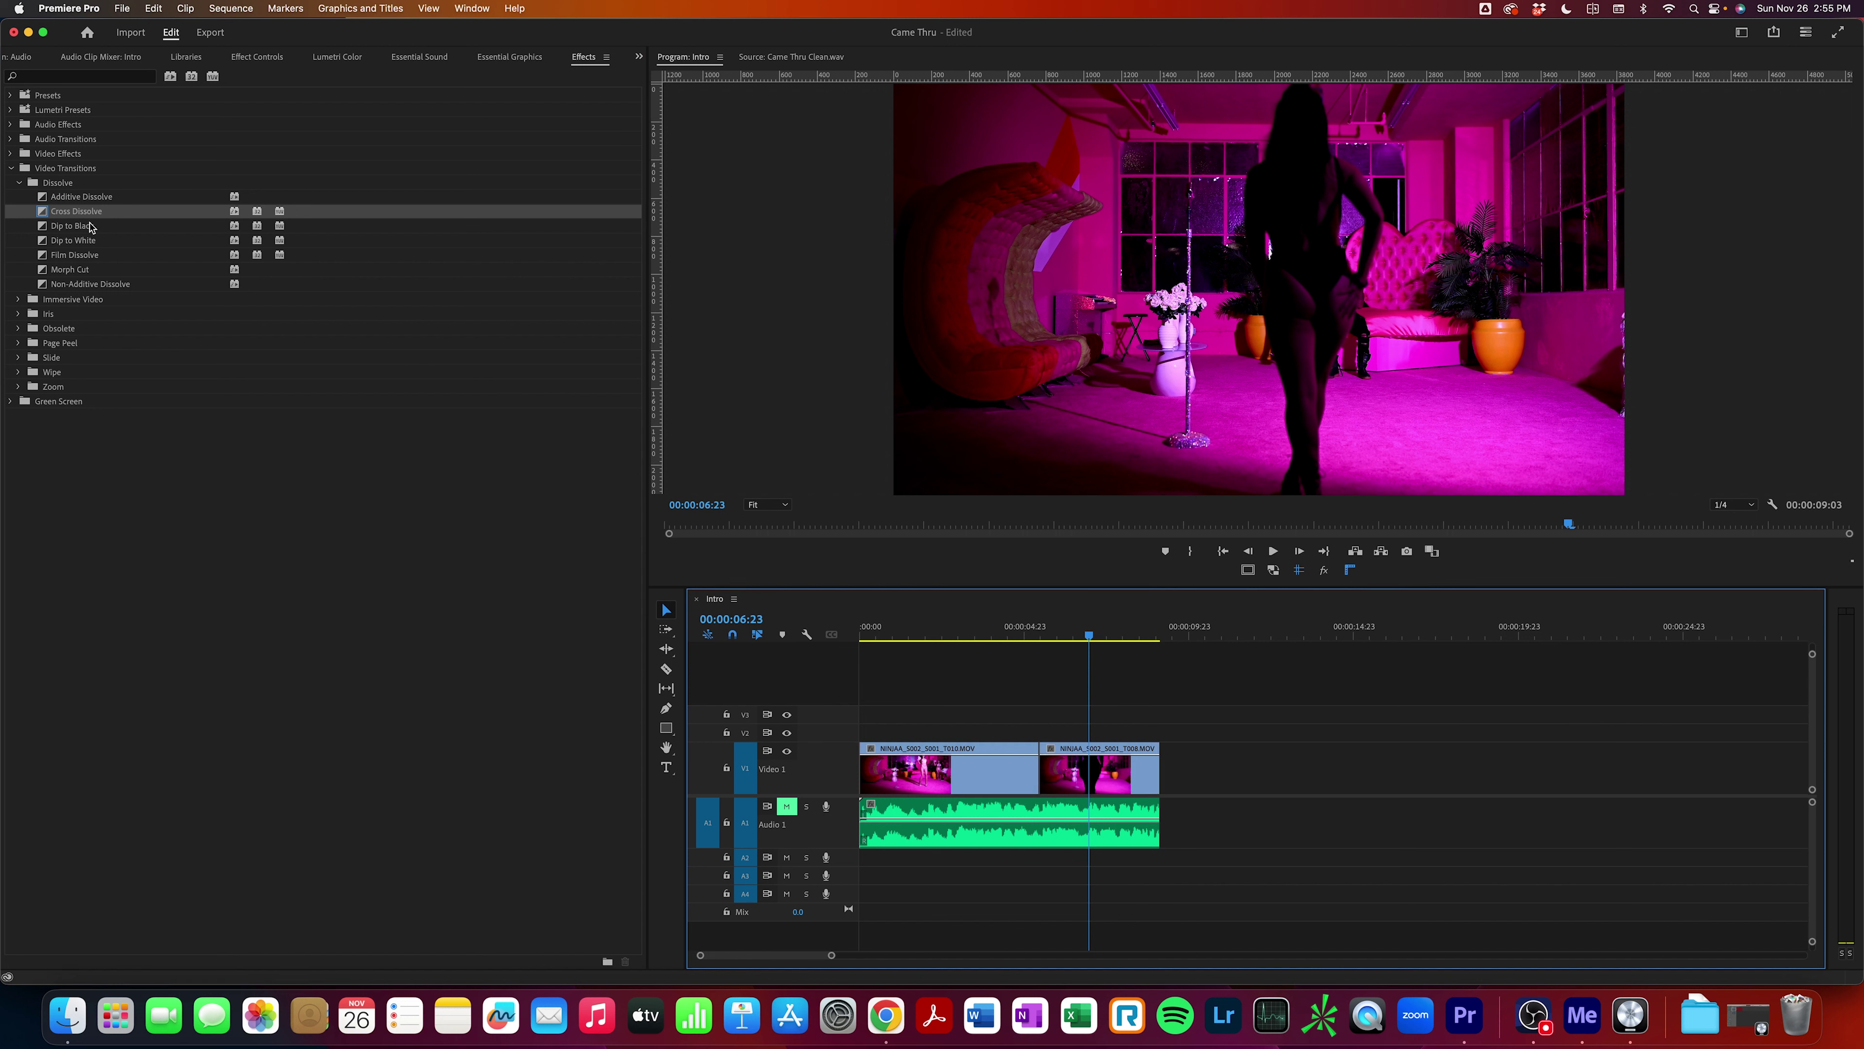
{"action": "left_click", "coordinate": [86, 229]}
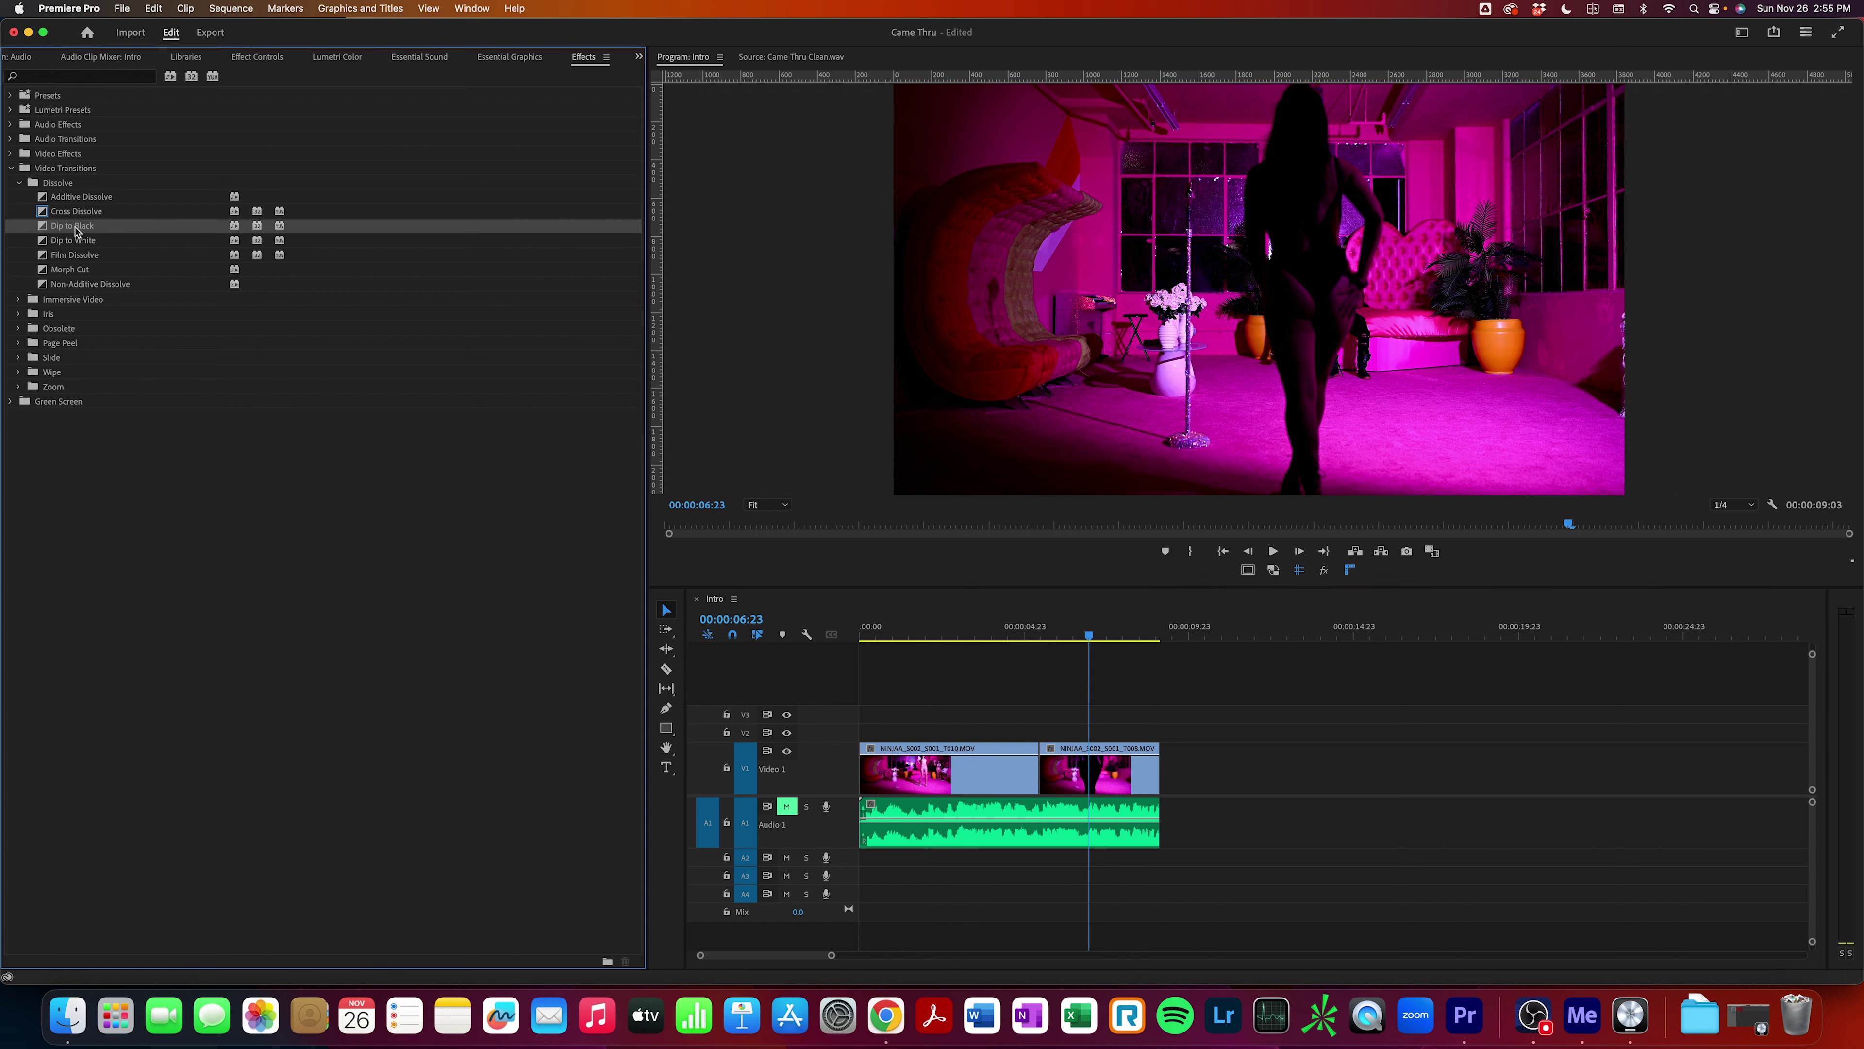
{"action": "left_click_drag", "start_coordinate": [70, 230], "coordinate": [1048, 782]}
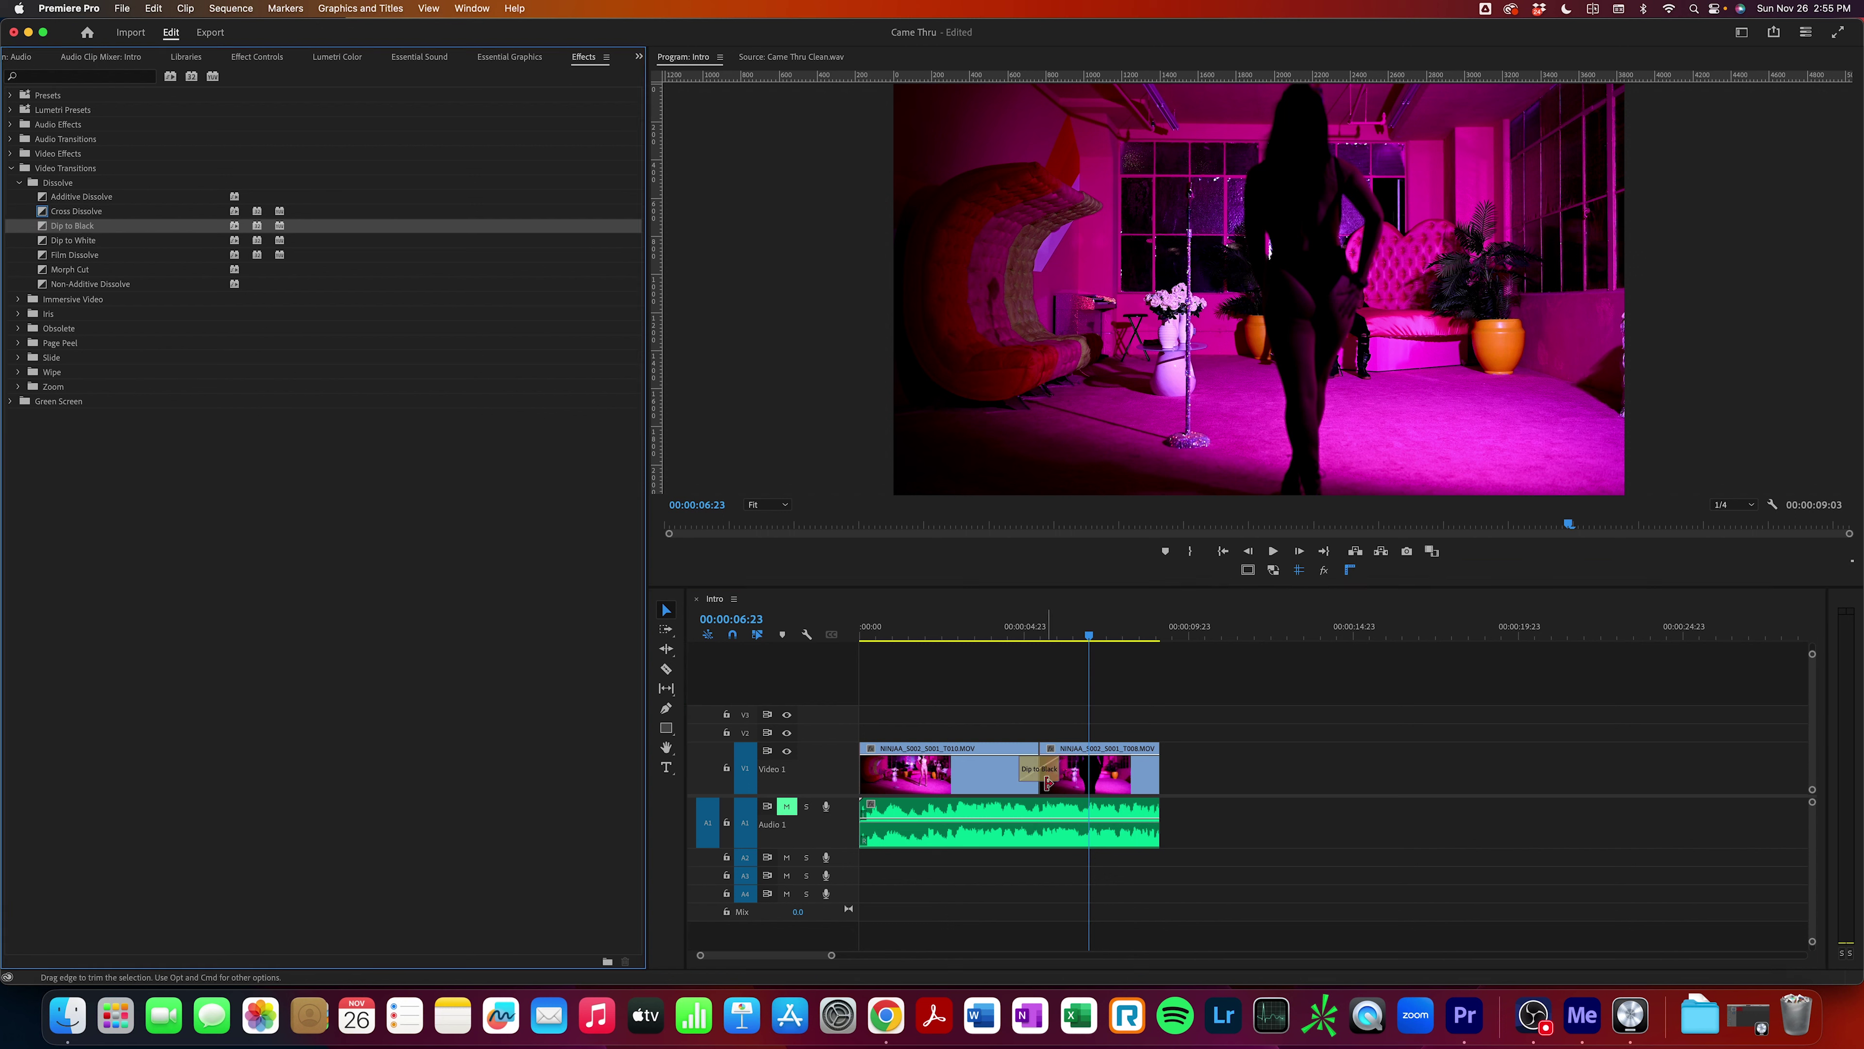
{"action": "left_click", "coordinate": [1017, 635]}
{"action": "key", "text": "space"}
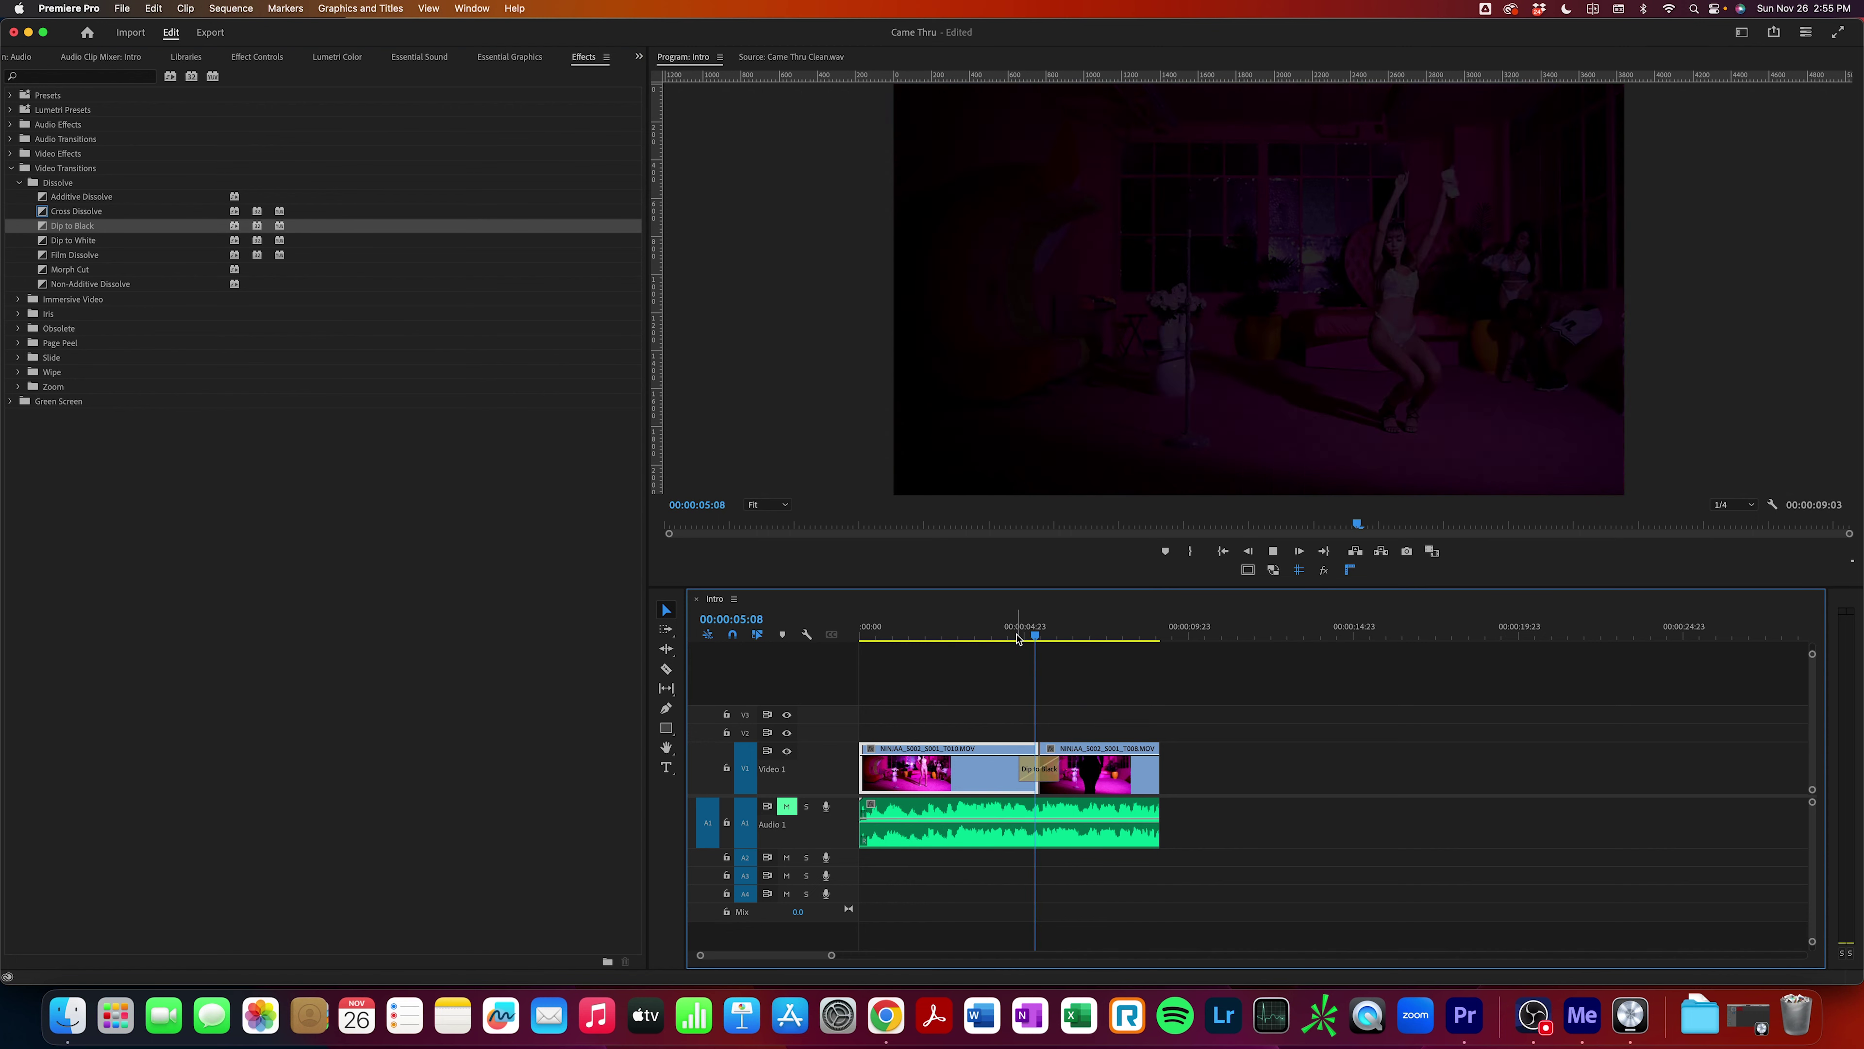
{"action": "key", "text": "space"}
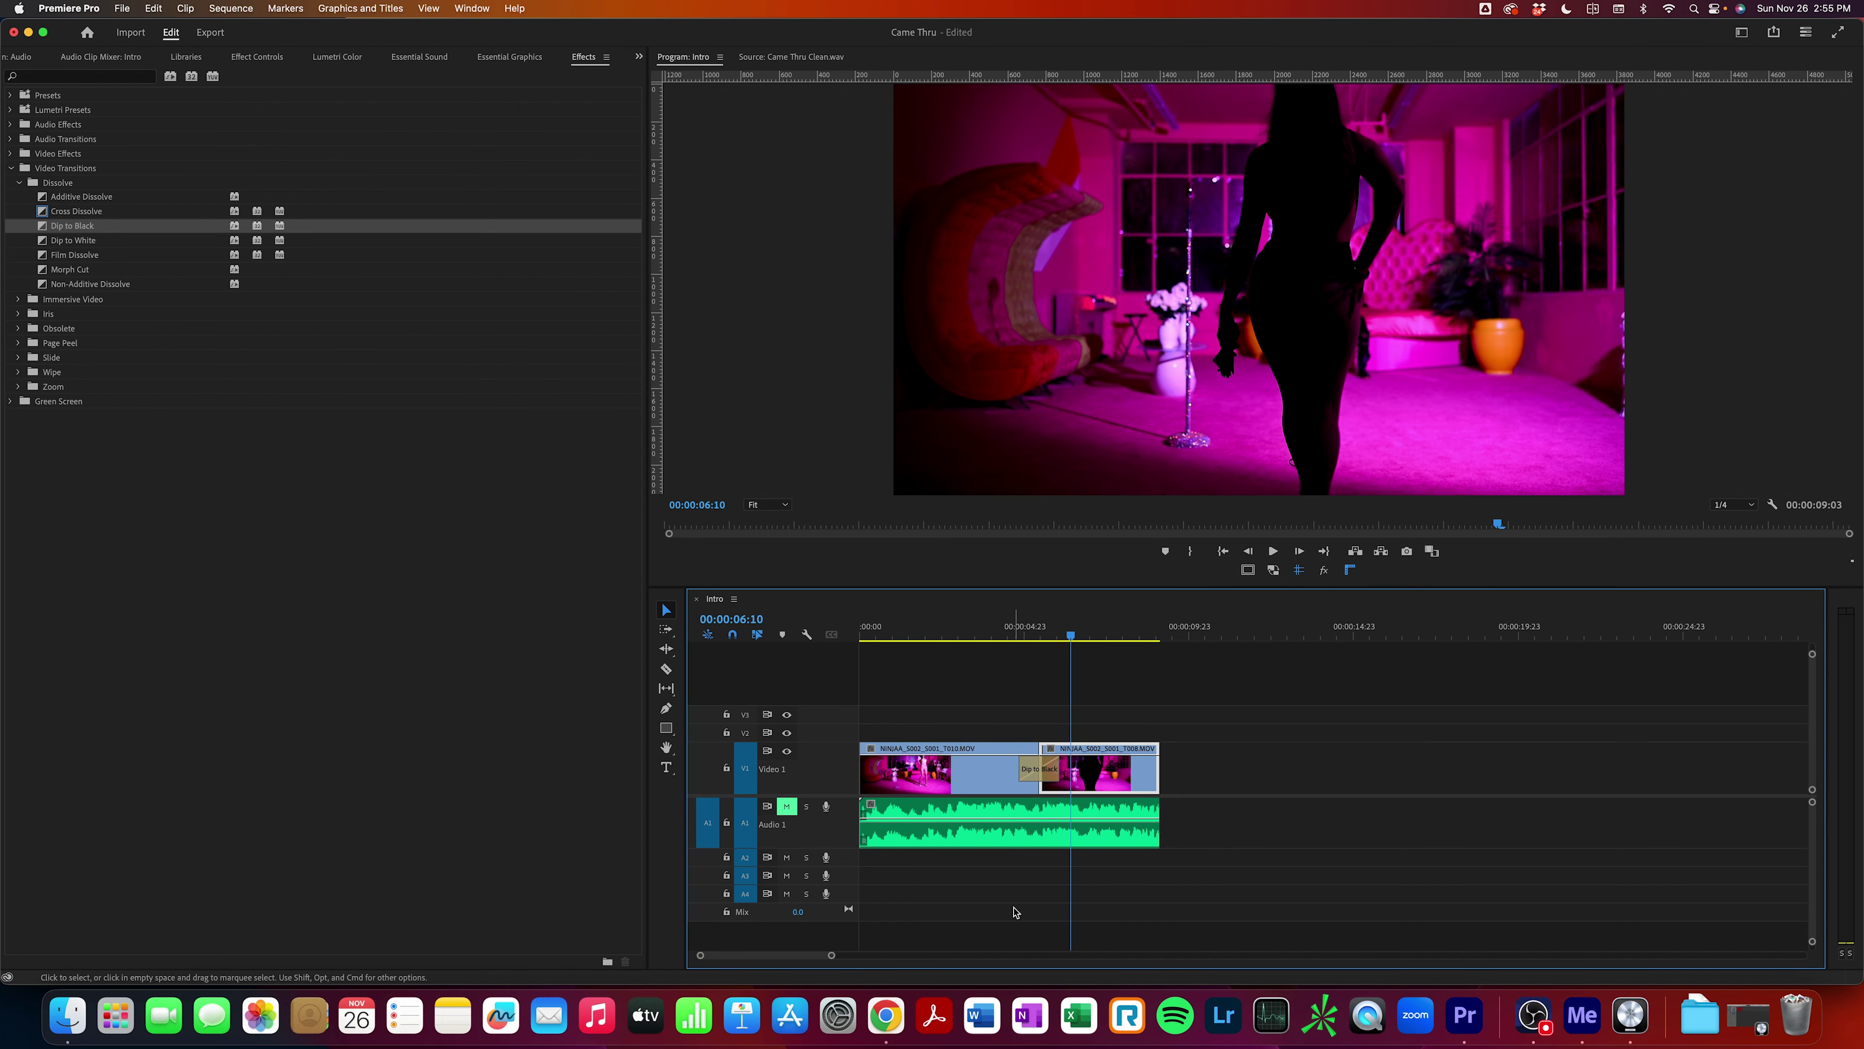
Delete the Dip to Black transition from the cut between the two V1 clips.
{"action": "left_click", "coordinate": [1040, 777]}
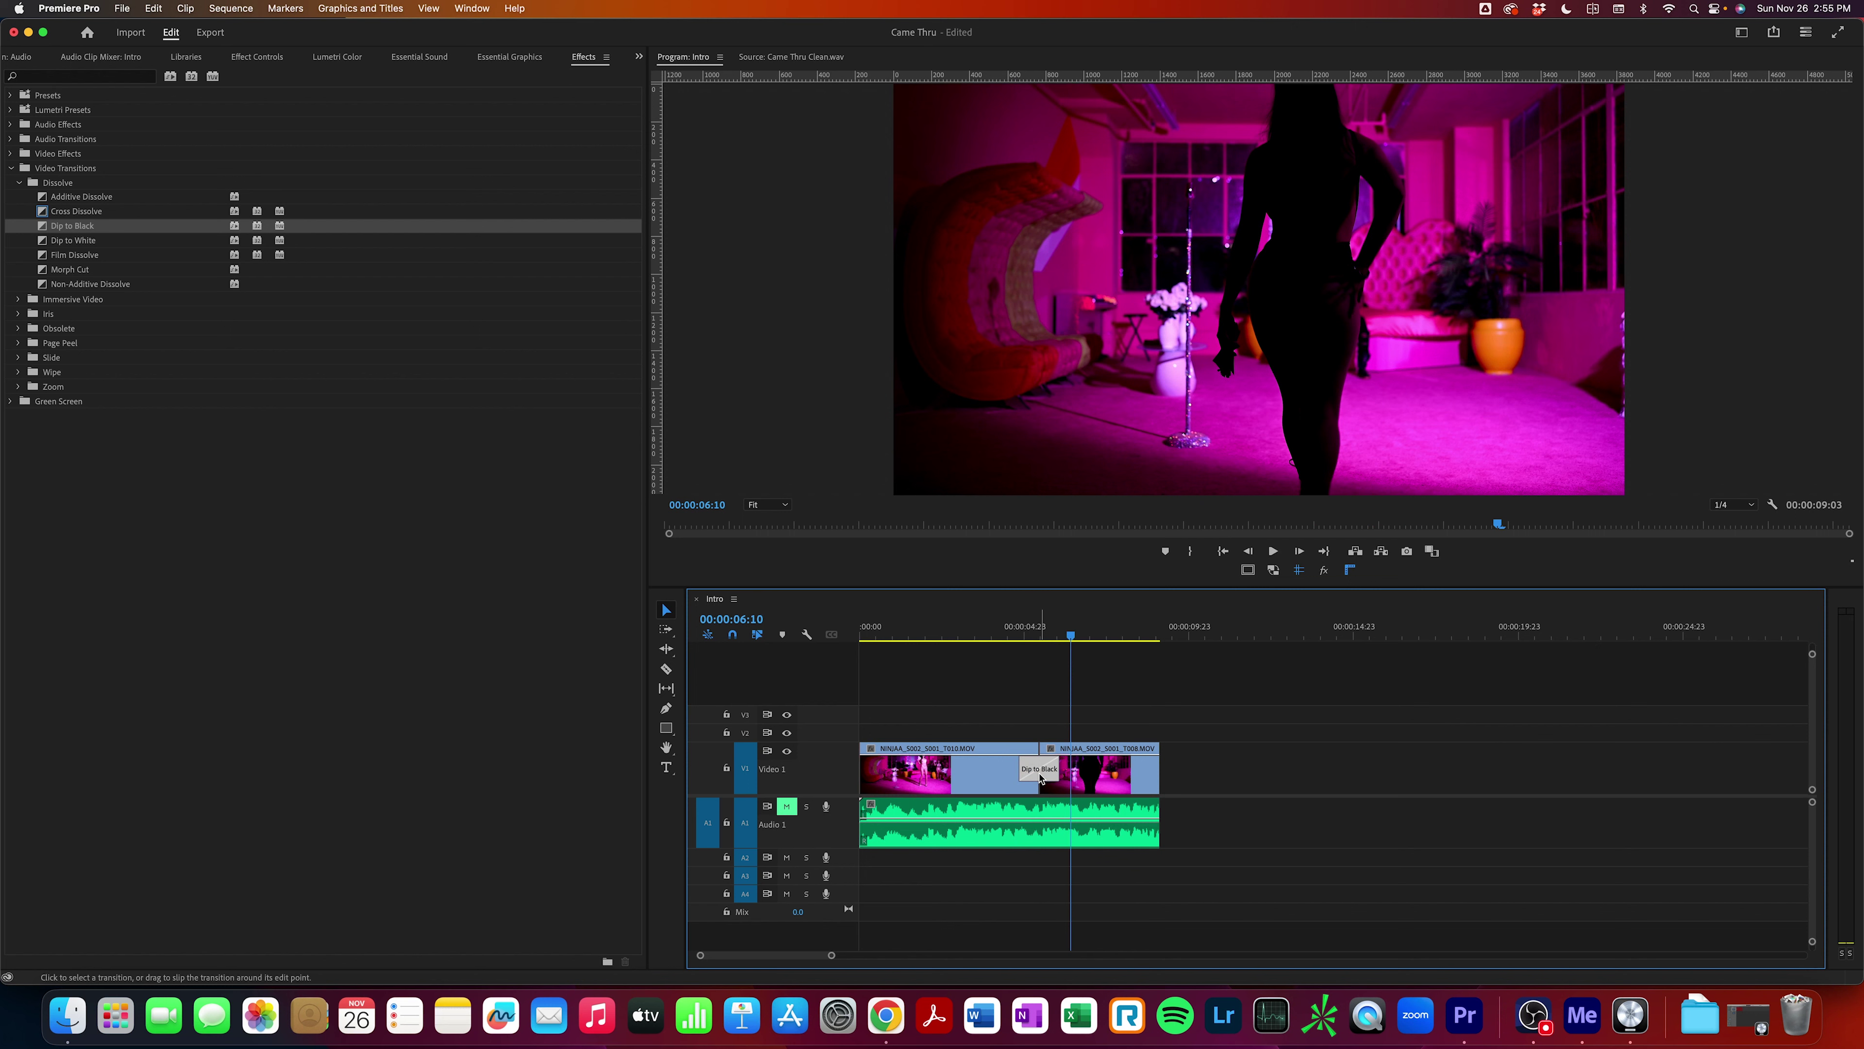
{"action": "key", "text": "Delete"}
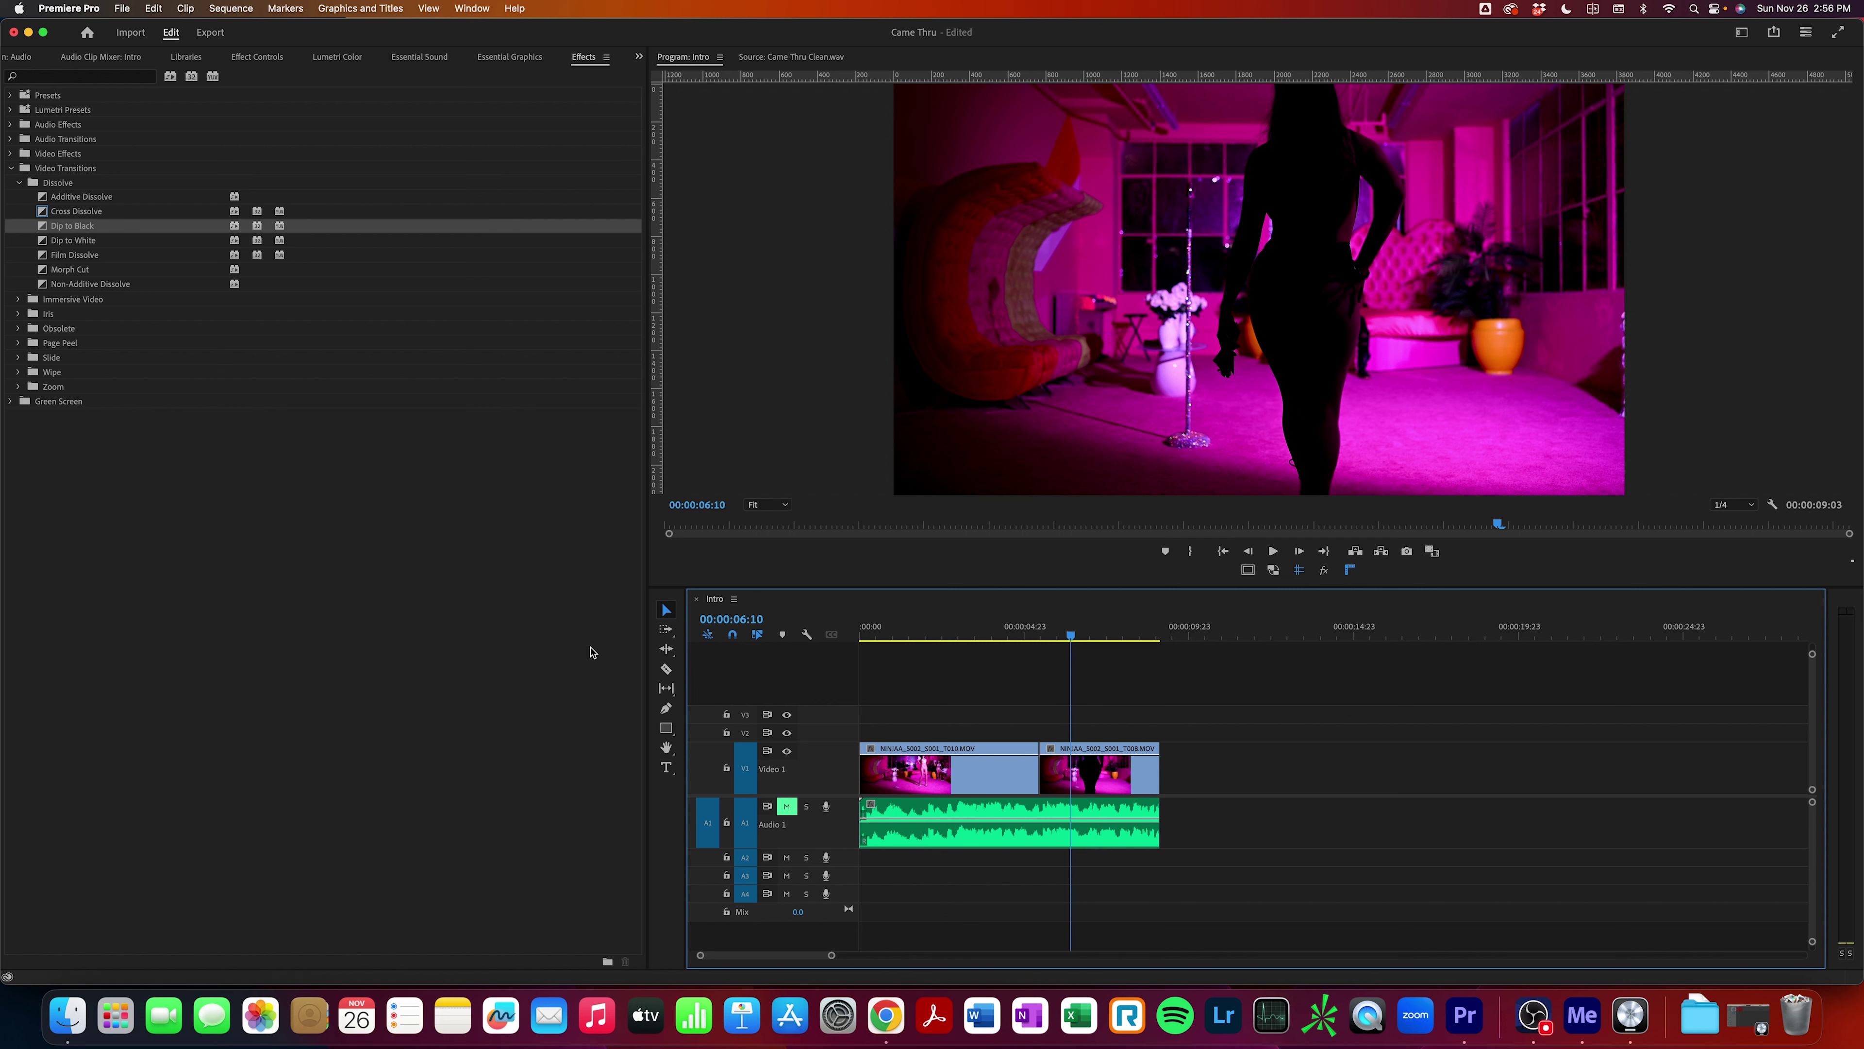
With the Pen tool, add two opacity keyframes near the end of T010 and lower the last one to 0 for a fade-out.
{"action": "left_click", "coordinate": [665, 711]}
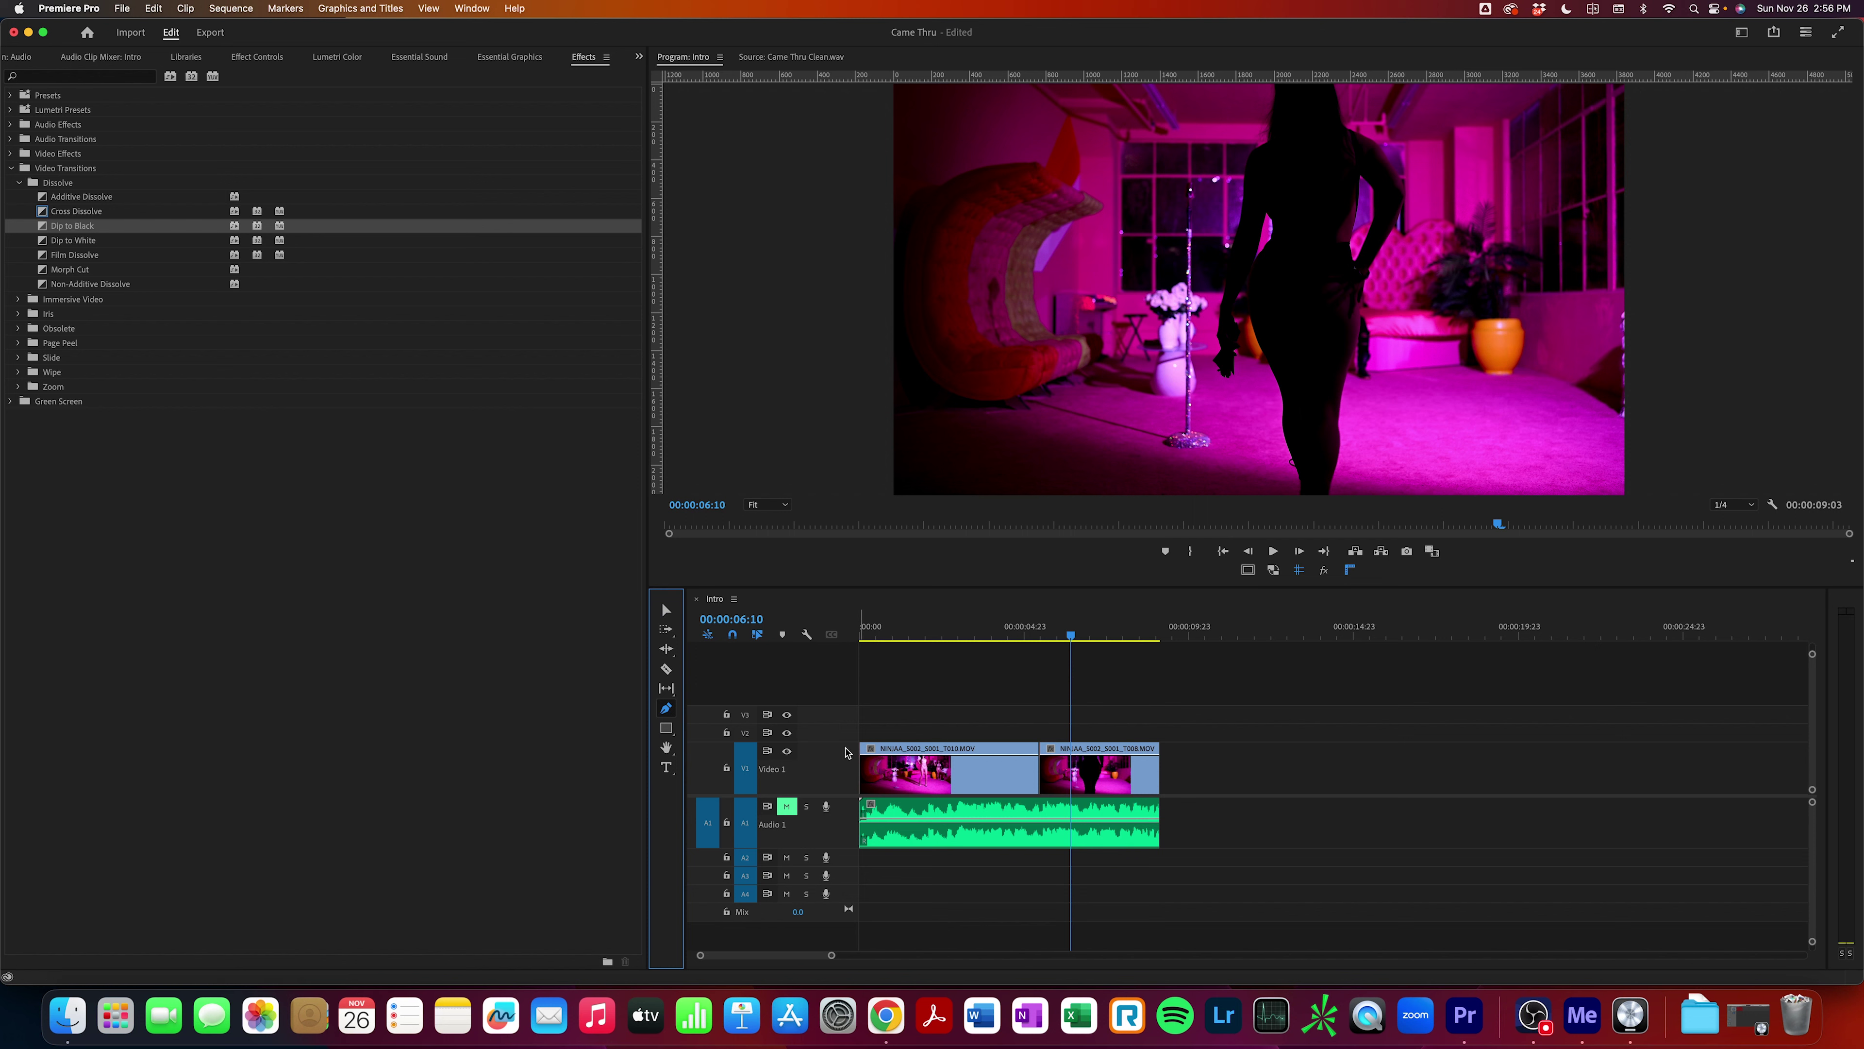
{"action": "left_click_drag", "start_coordinate": [845, 744], "coordinate": [845, 774]}
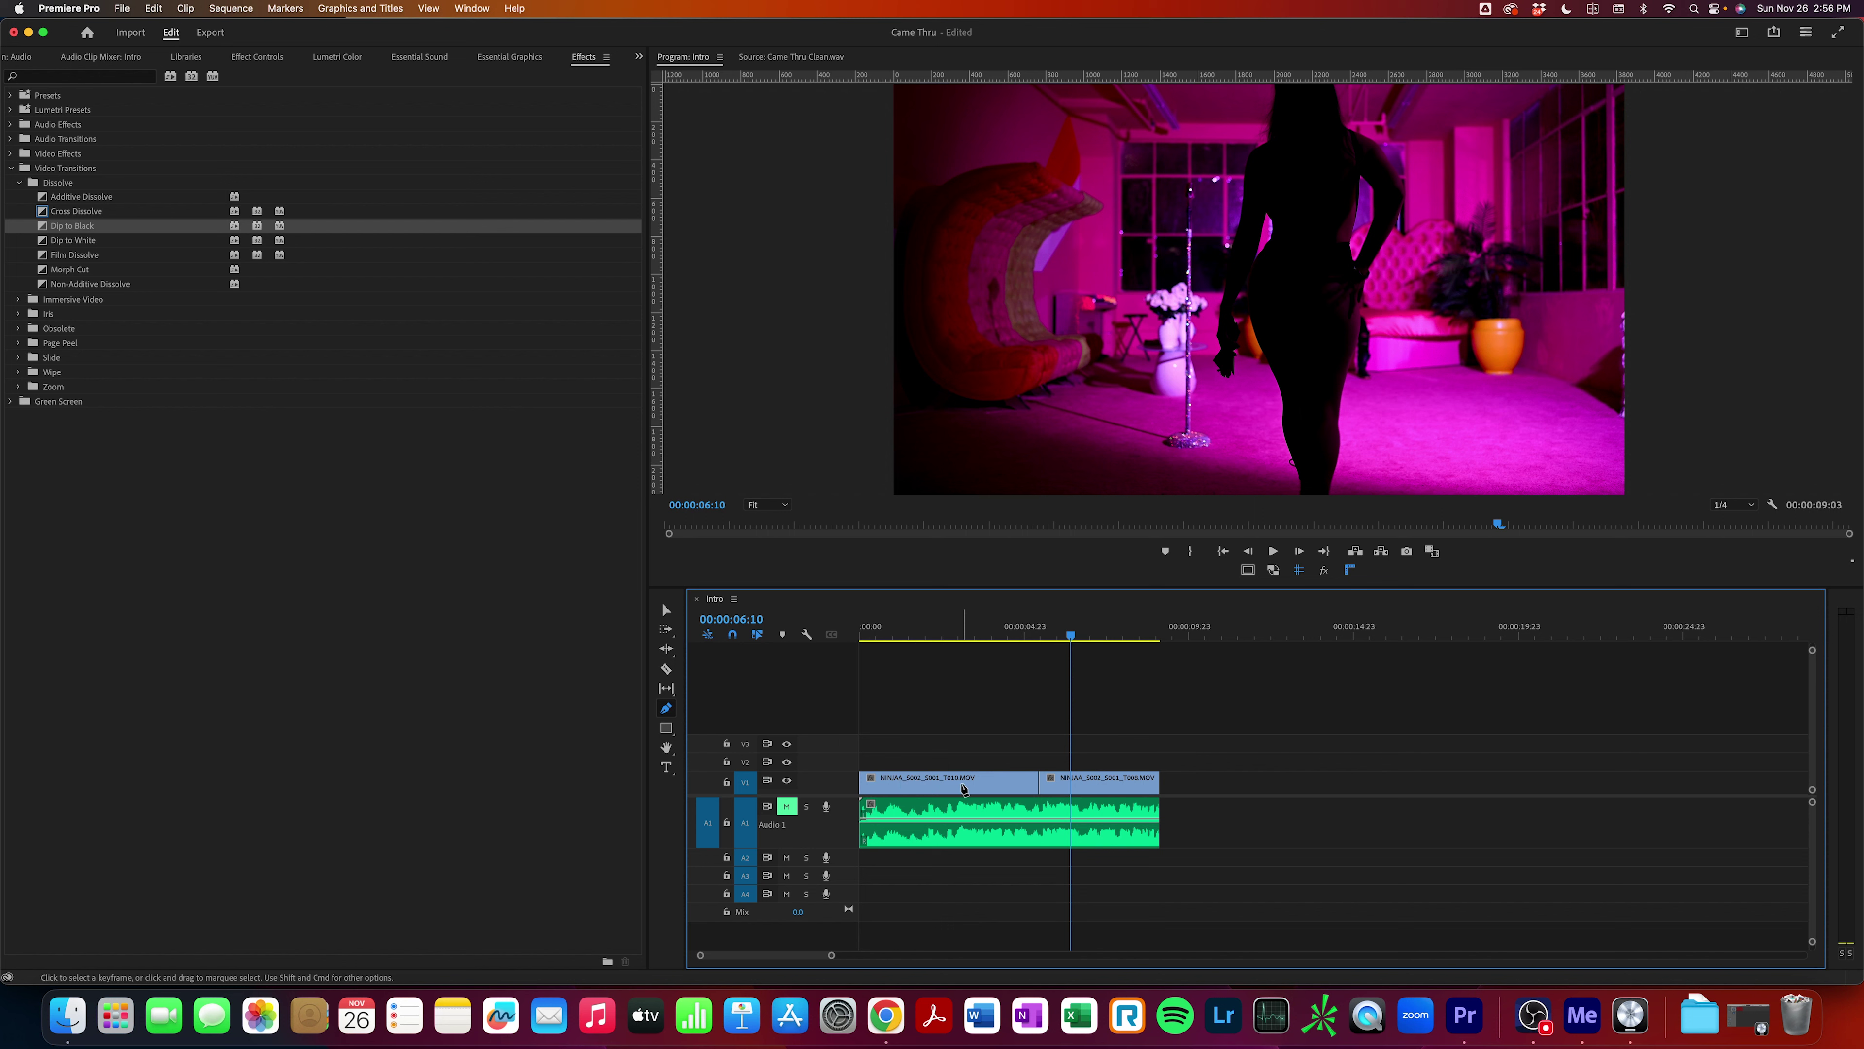
{"action": "left_click_drag", "start_coordinate": [829, 772], "coordinate": [832, 739]}
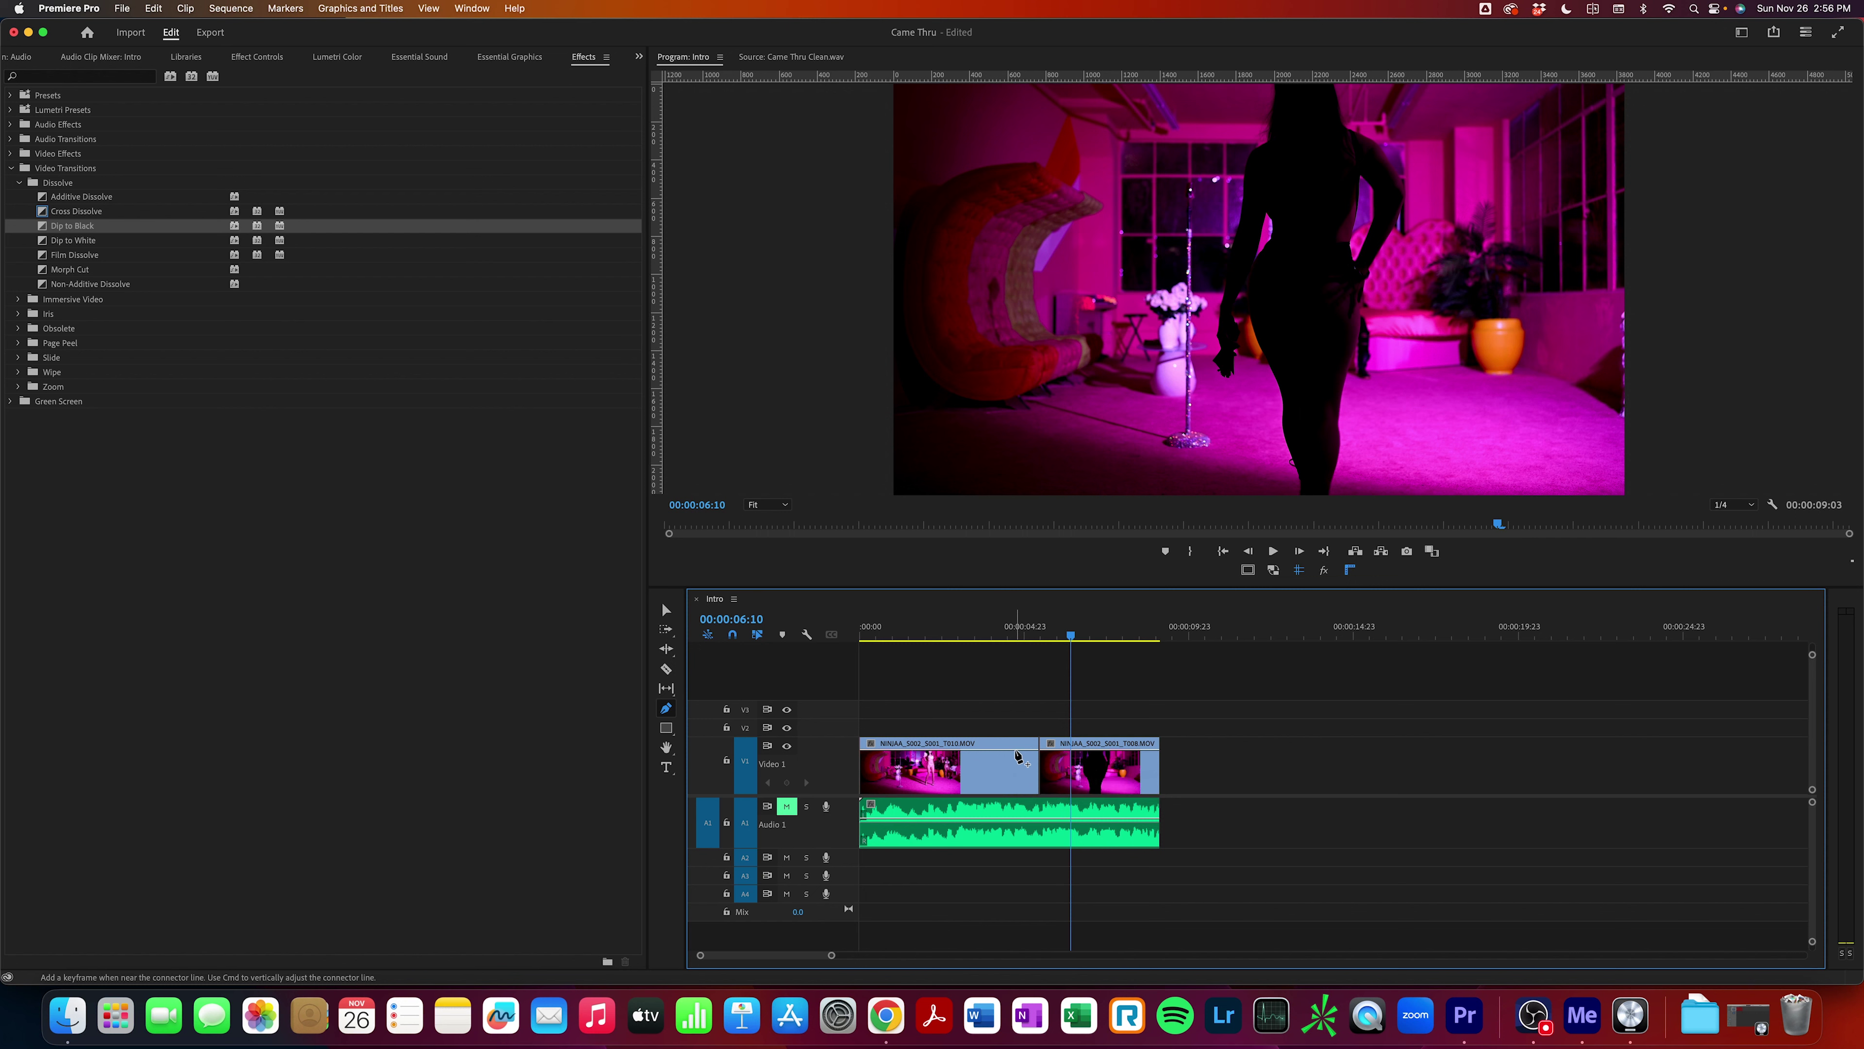
{"action": "left_click", "coordinate": [1015, 751]}
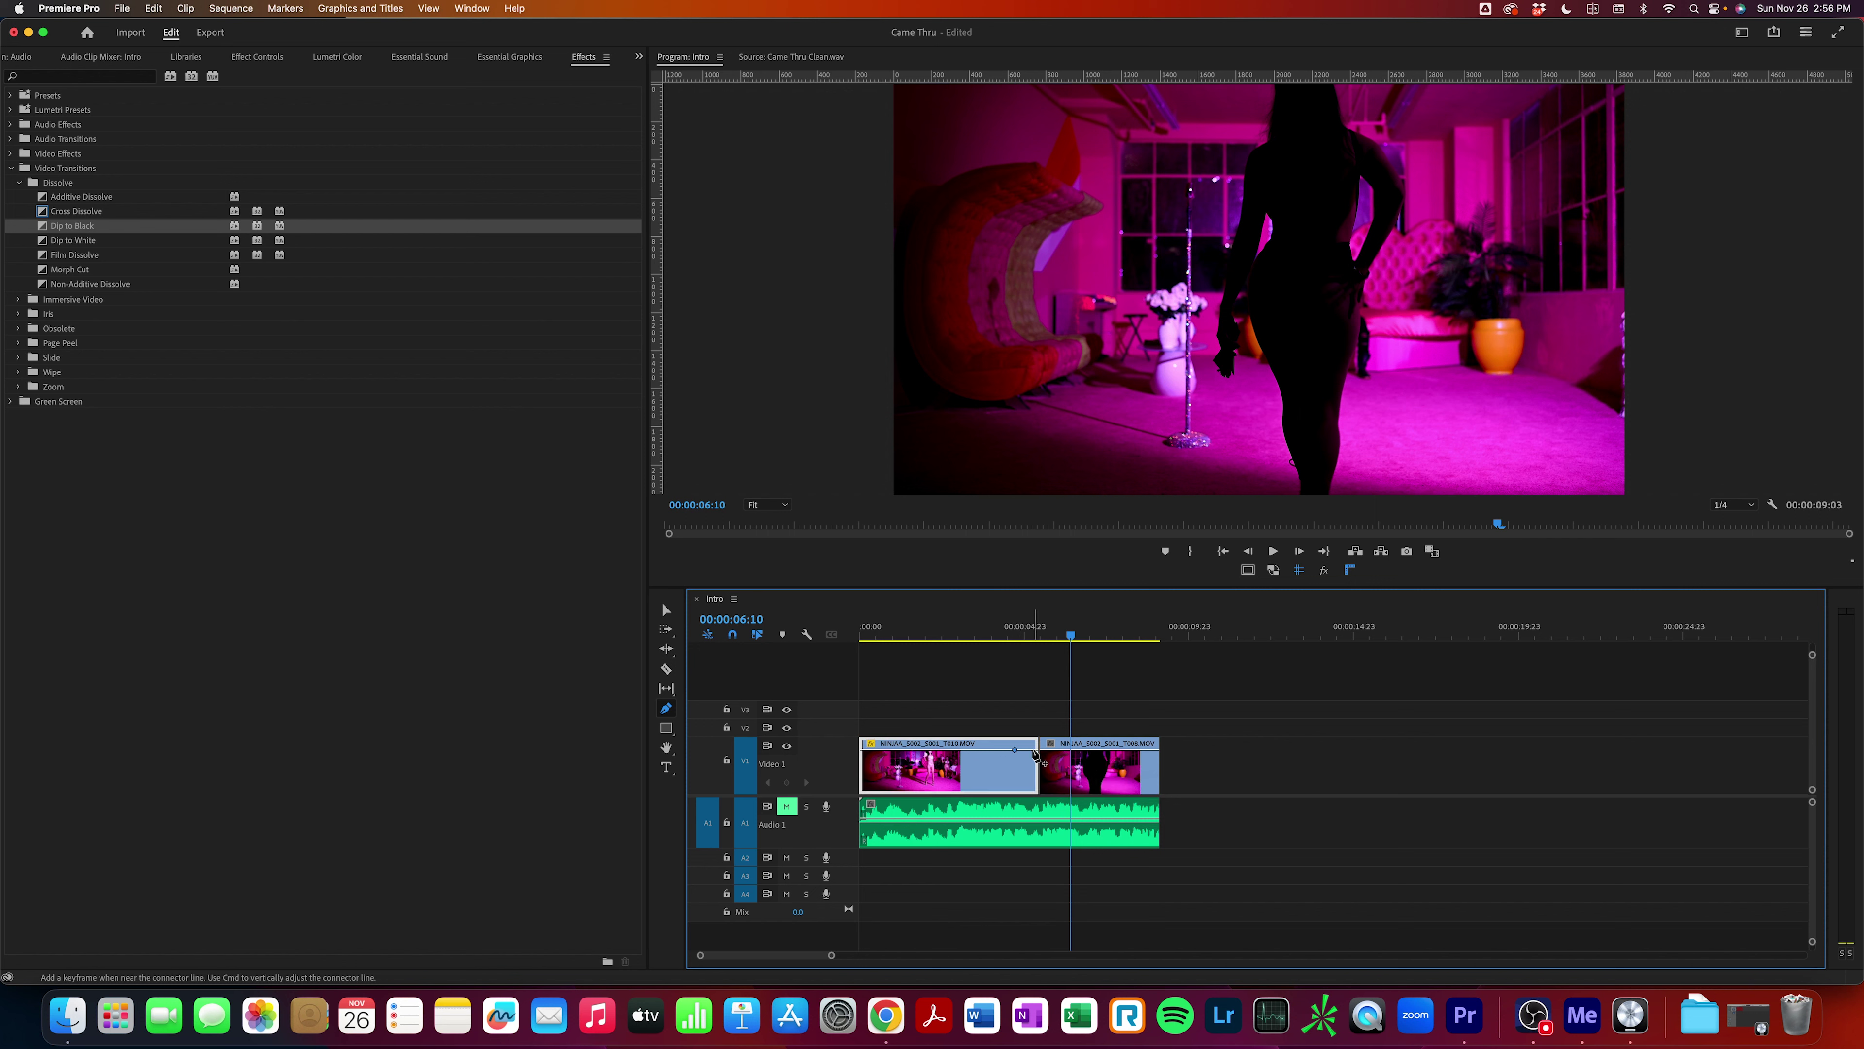
{"action": "left_click", "coordinate": [1033, 749]}
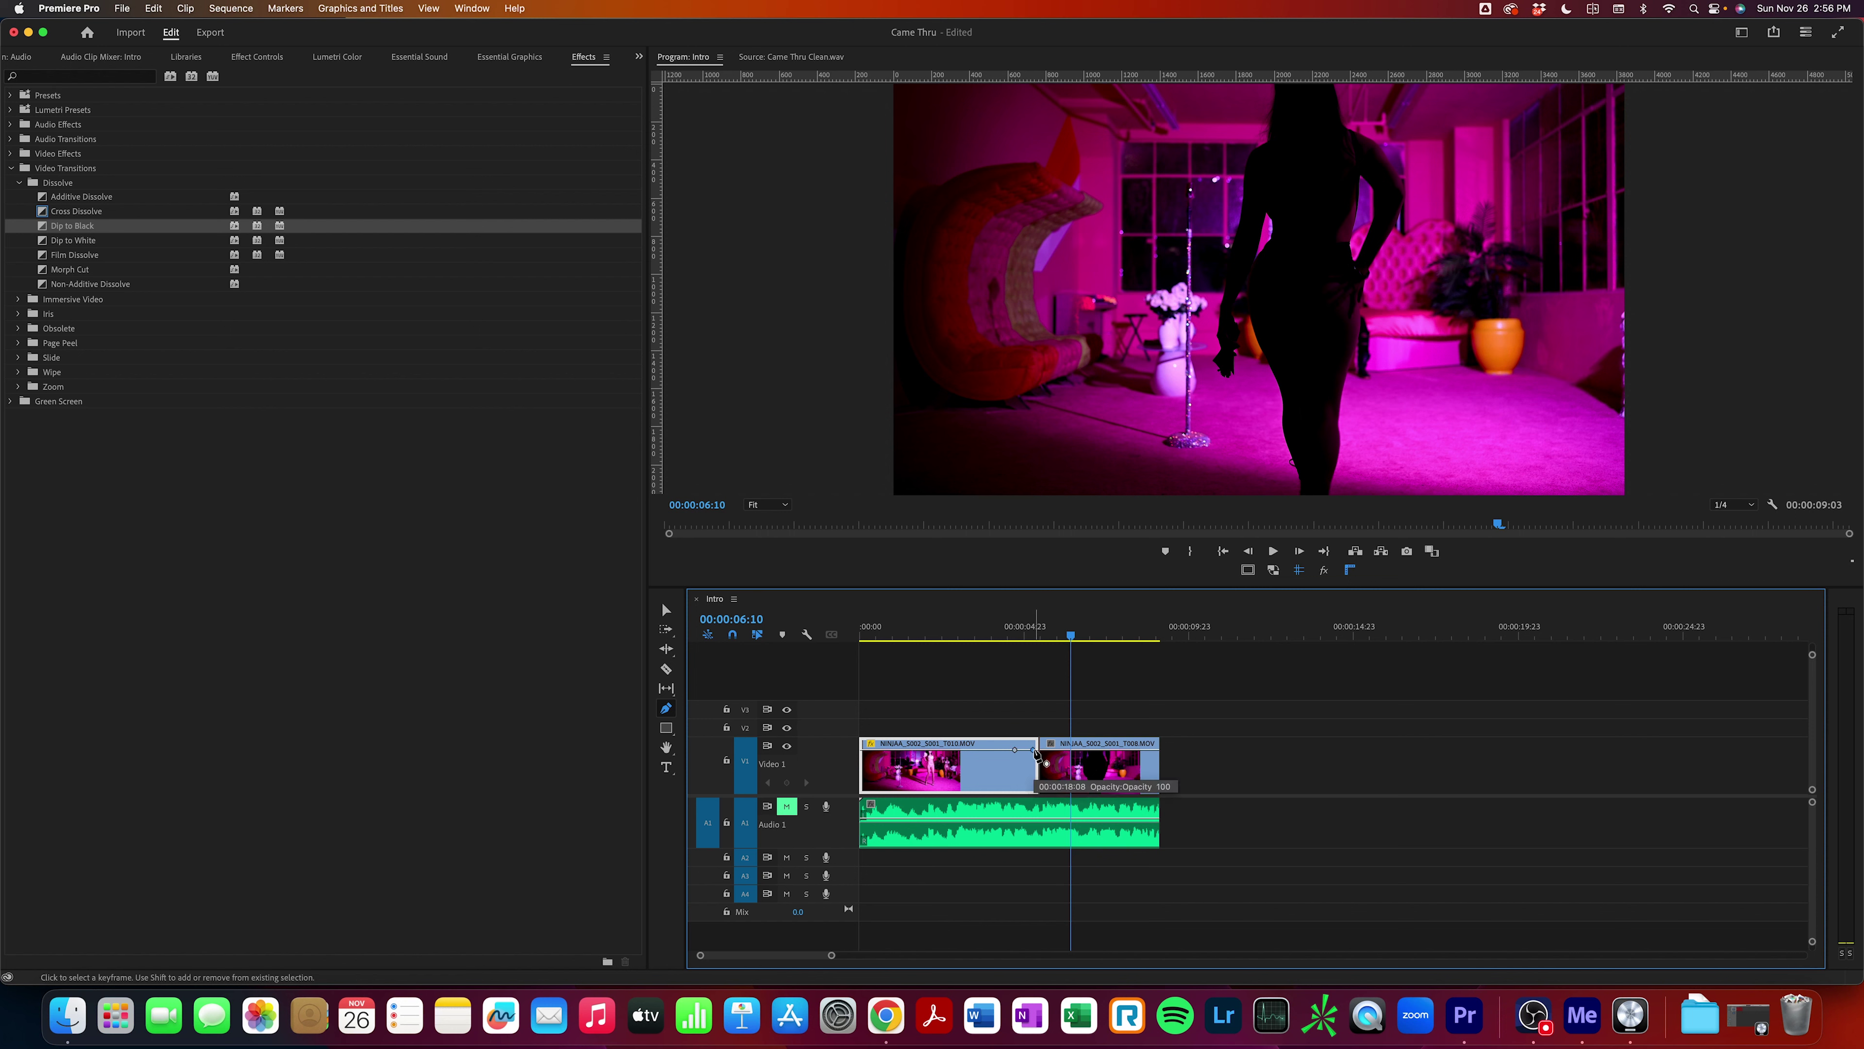
{"action": "left_click_drag", "start_coordinate": [1034, 749], "coordinate": [1038, 790]}
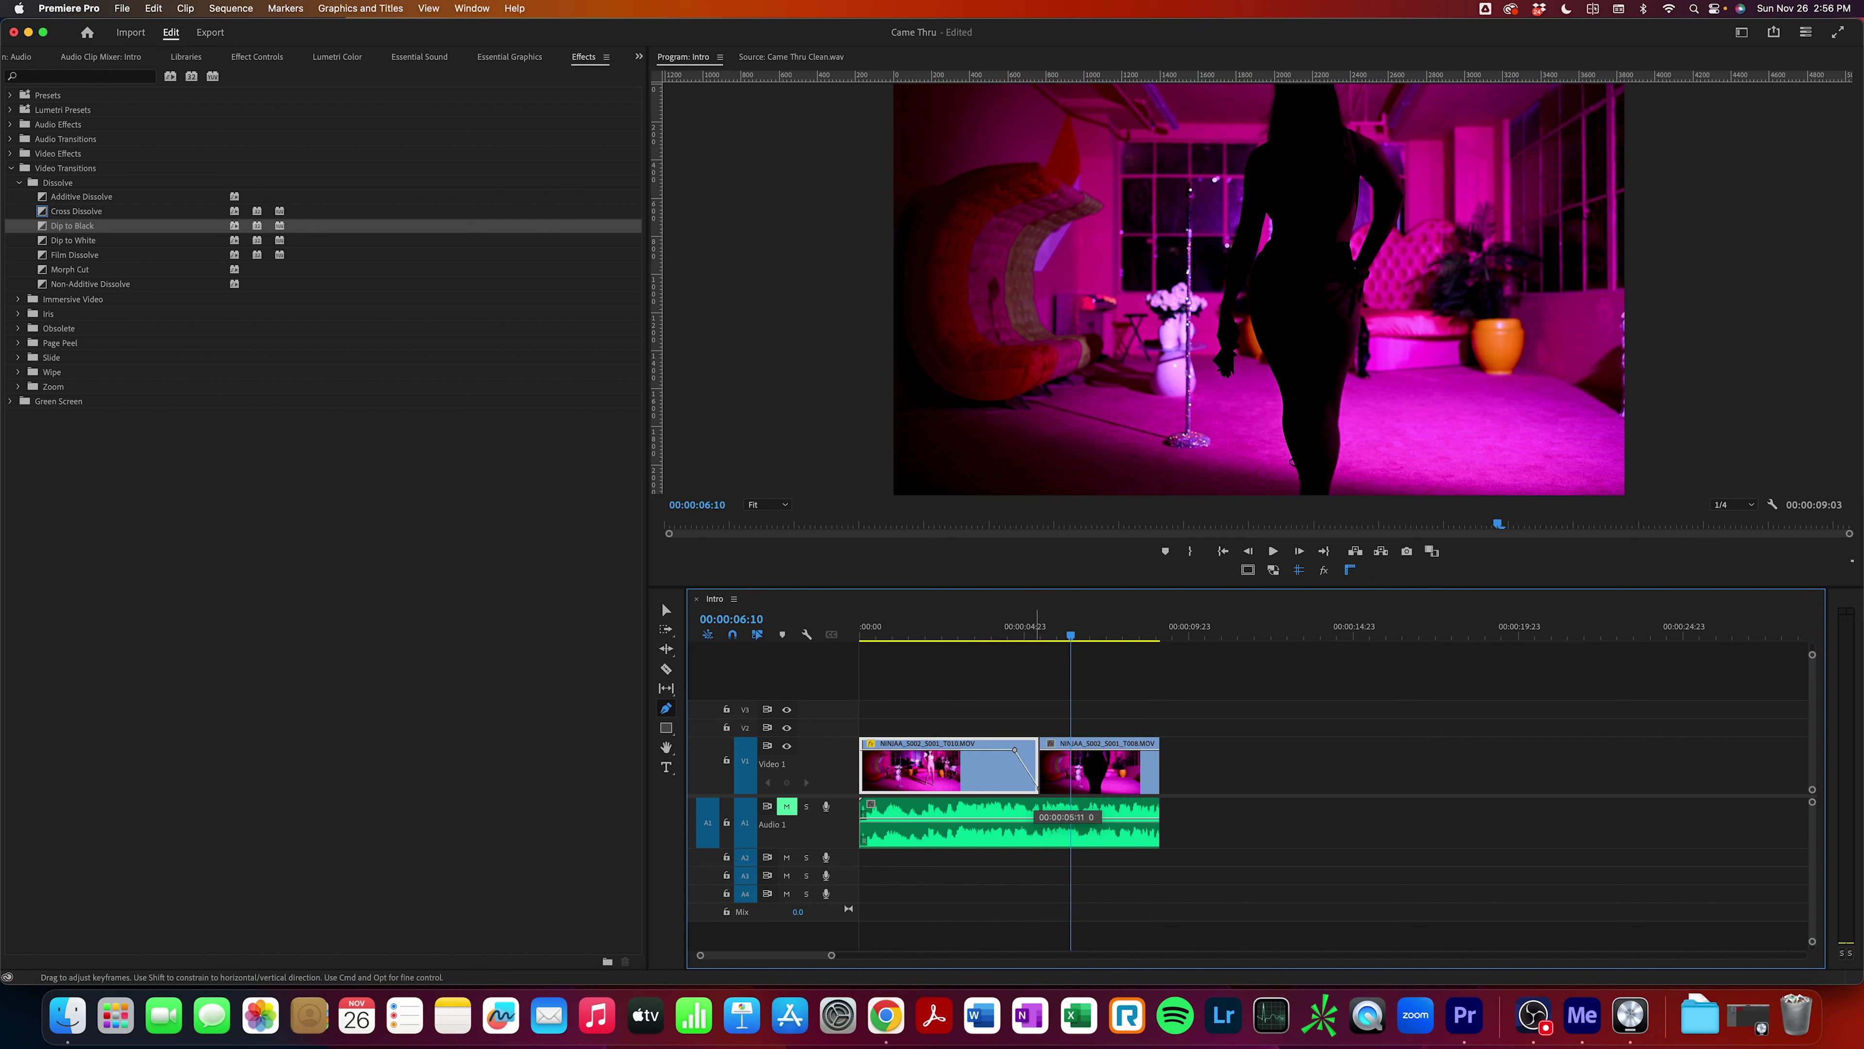
Add opacity keyframes at the start of T008, lower the first one for a fade-in, and play through both fades from 00:00:04:13.
{"action": "left_click", "coordinate": [1065, 750]}
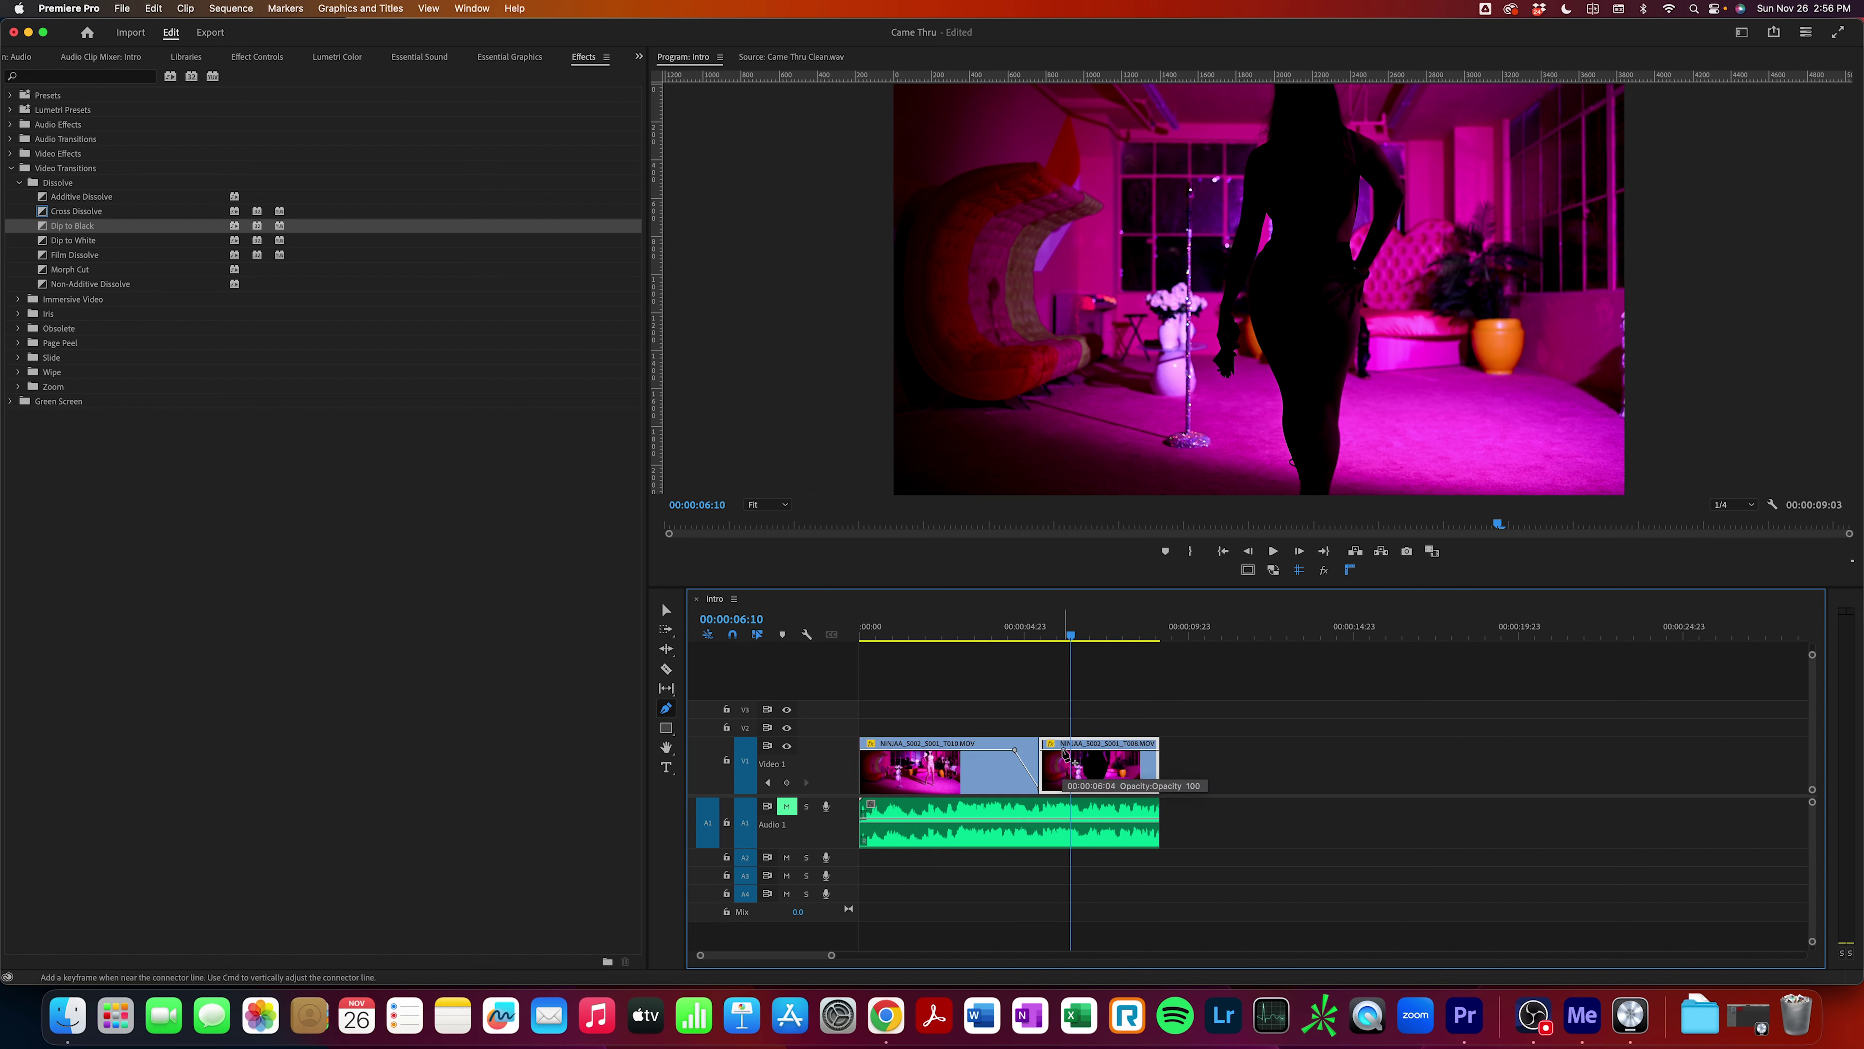
{"action": "left_click", "coordinate": [1065, 749]}
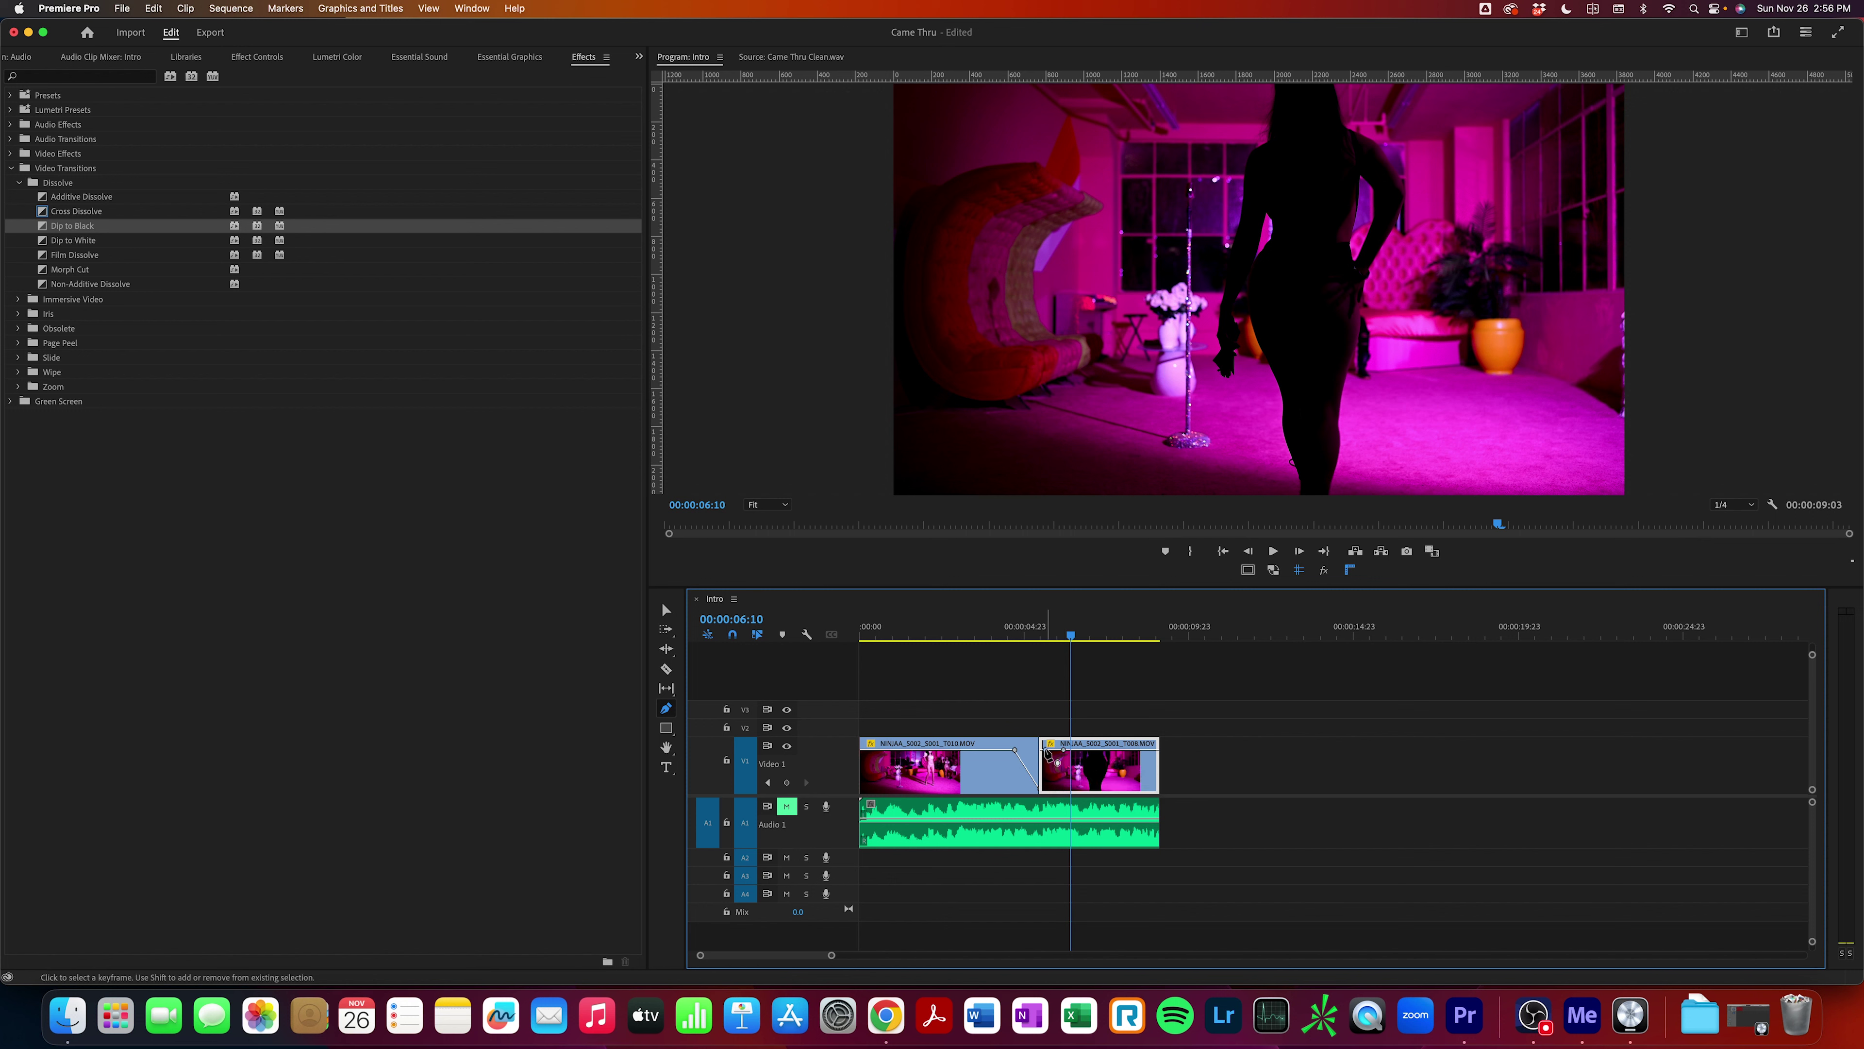
{"action": "left_click_drag", "start_coordinate": [1047, 750], "coordinate": [1041, 772]}
{"action": "left_click_drag", "start_coordinate": [1006, 633], "coordinate": [1010, 633]}
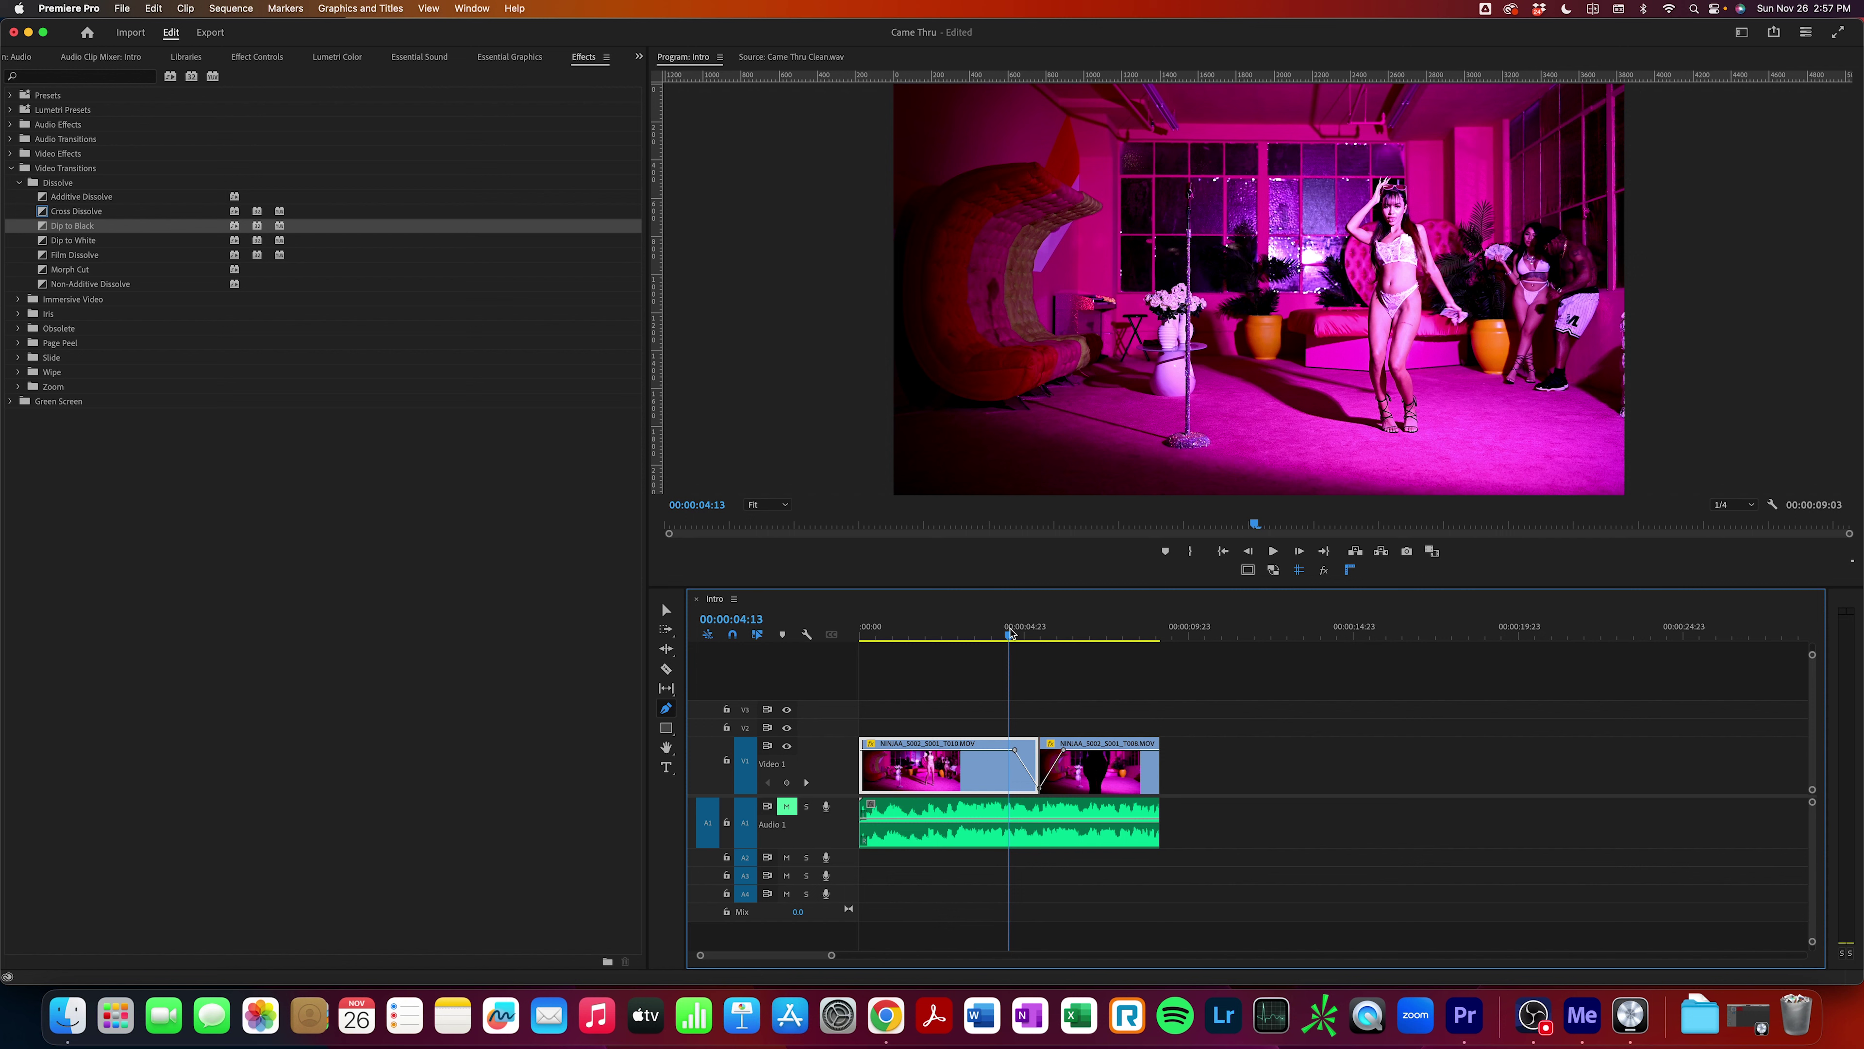
{"action": "key", "text": "space"}
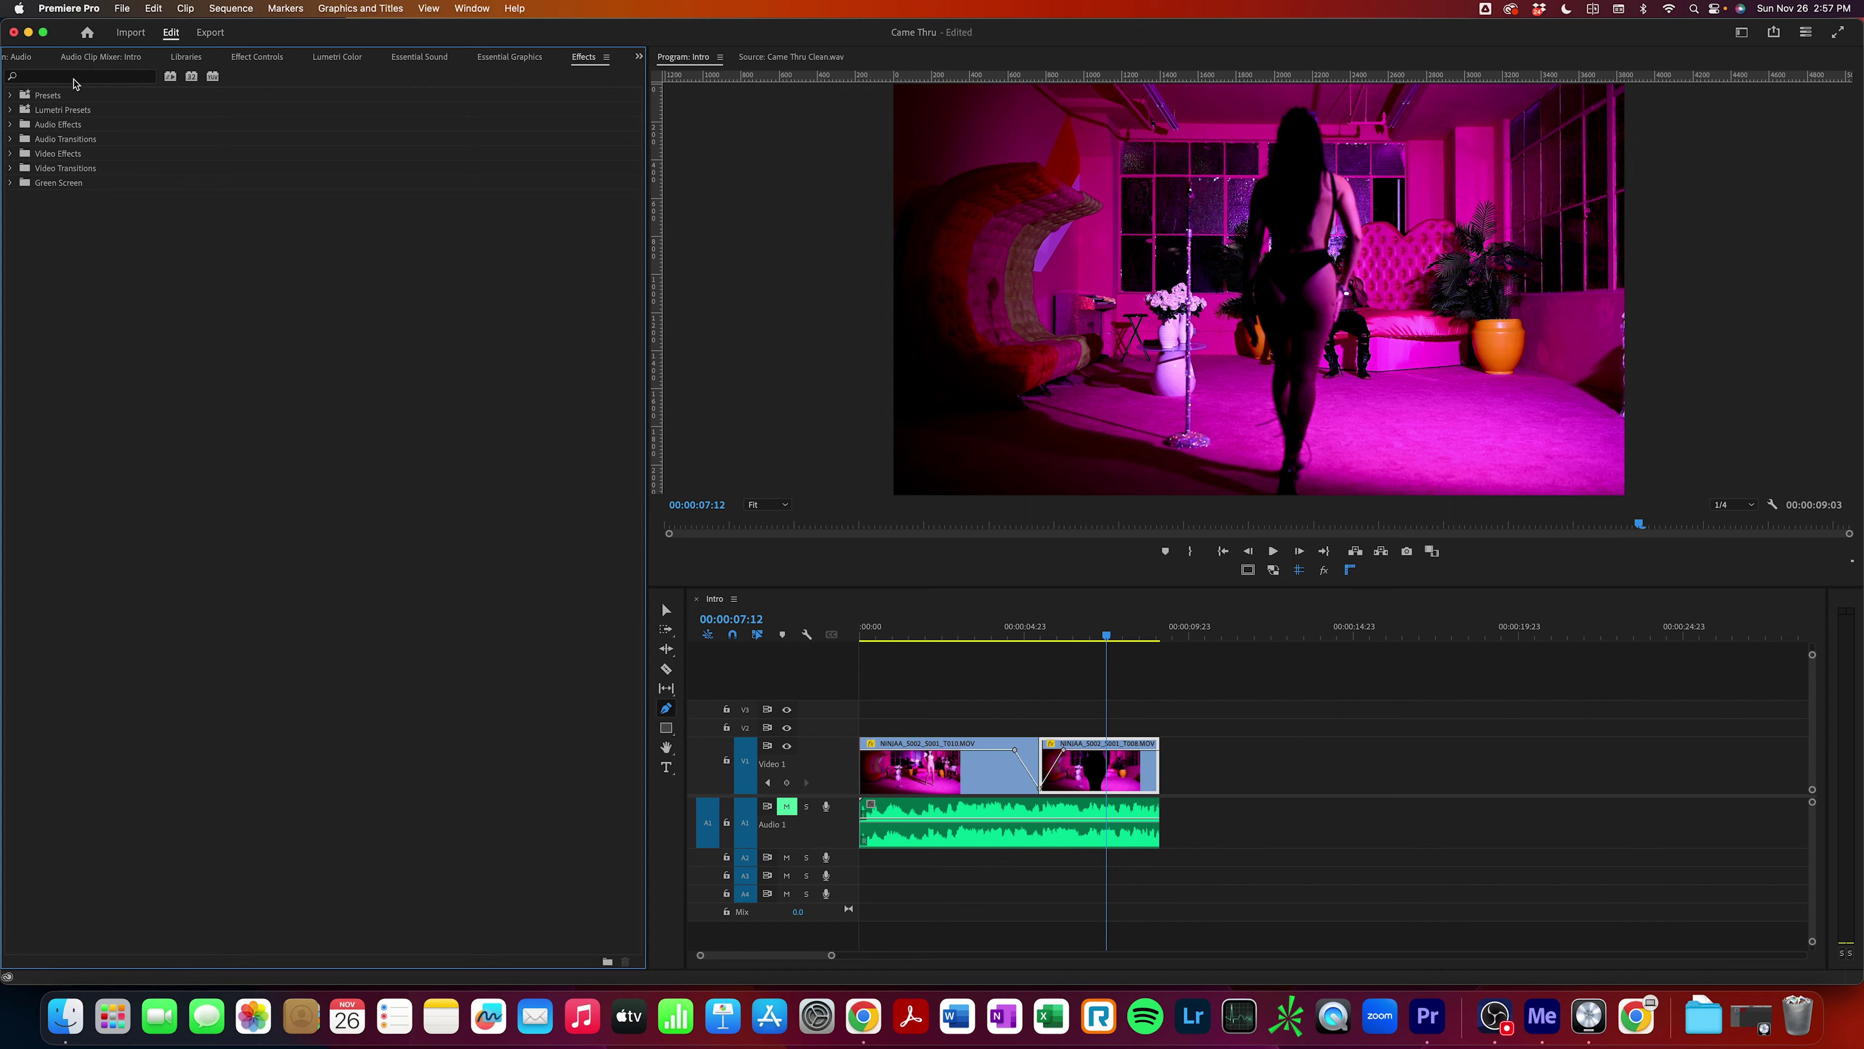
Search the effects for "tint" and apply the Tint video effect to the T008 clip on V1.
{"action": "left_click", "coordinate": [73, 78]}
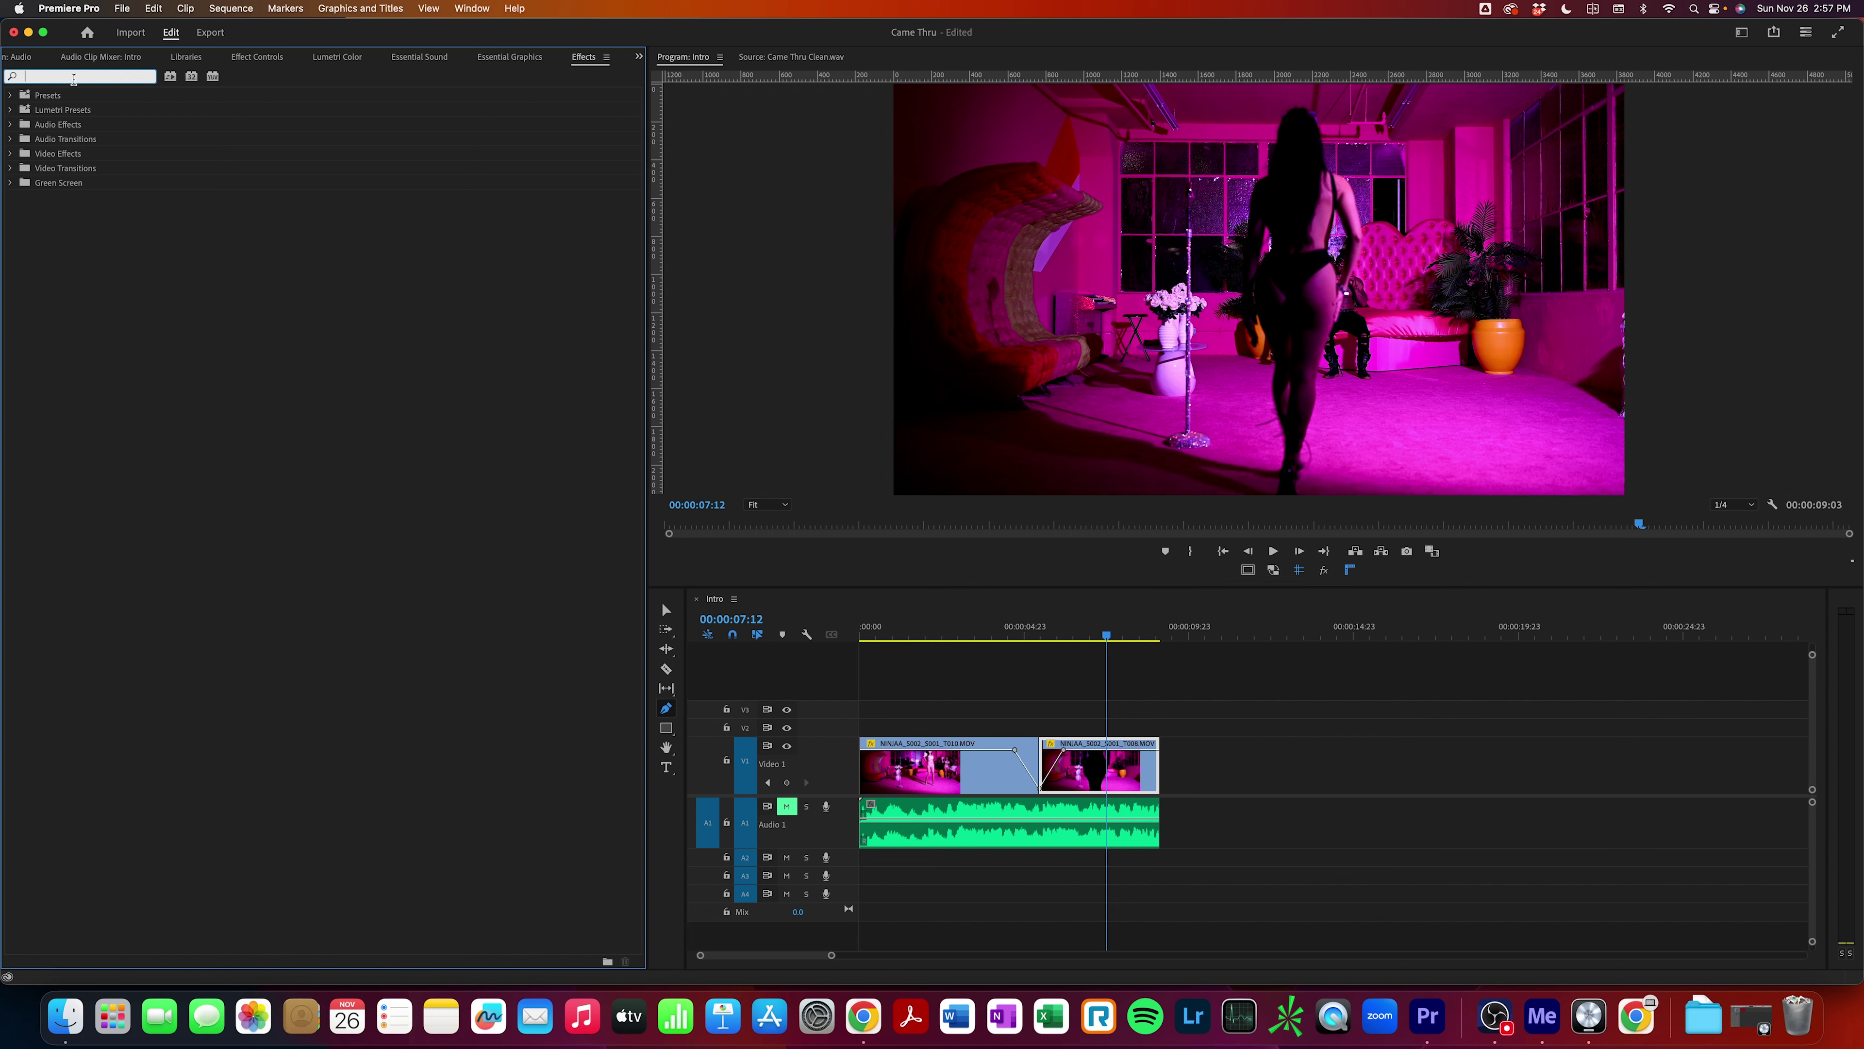
{"action": "type", "text": "tint"}
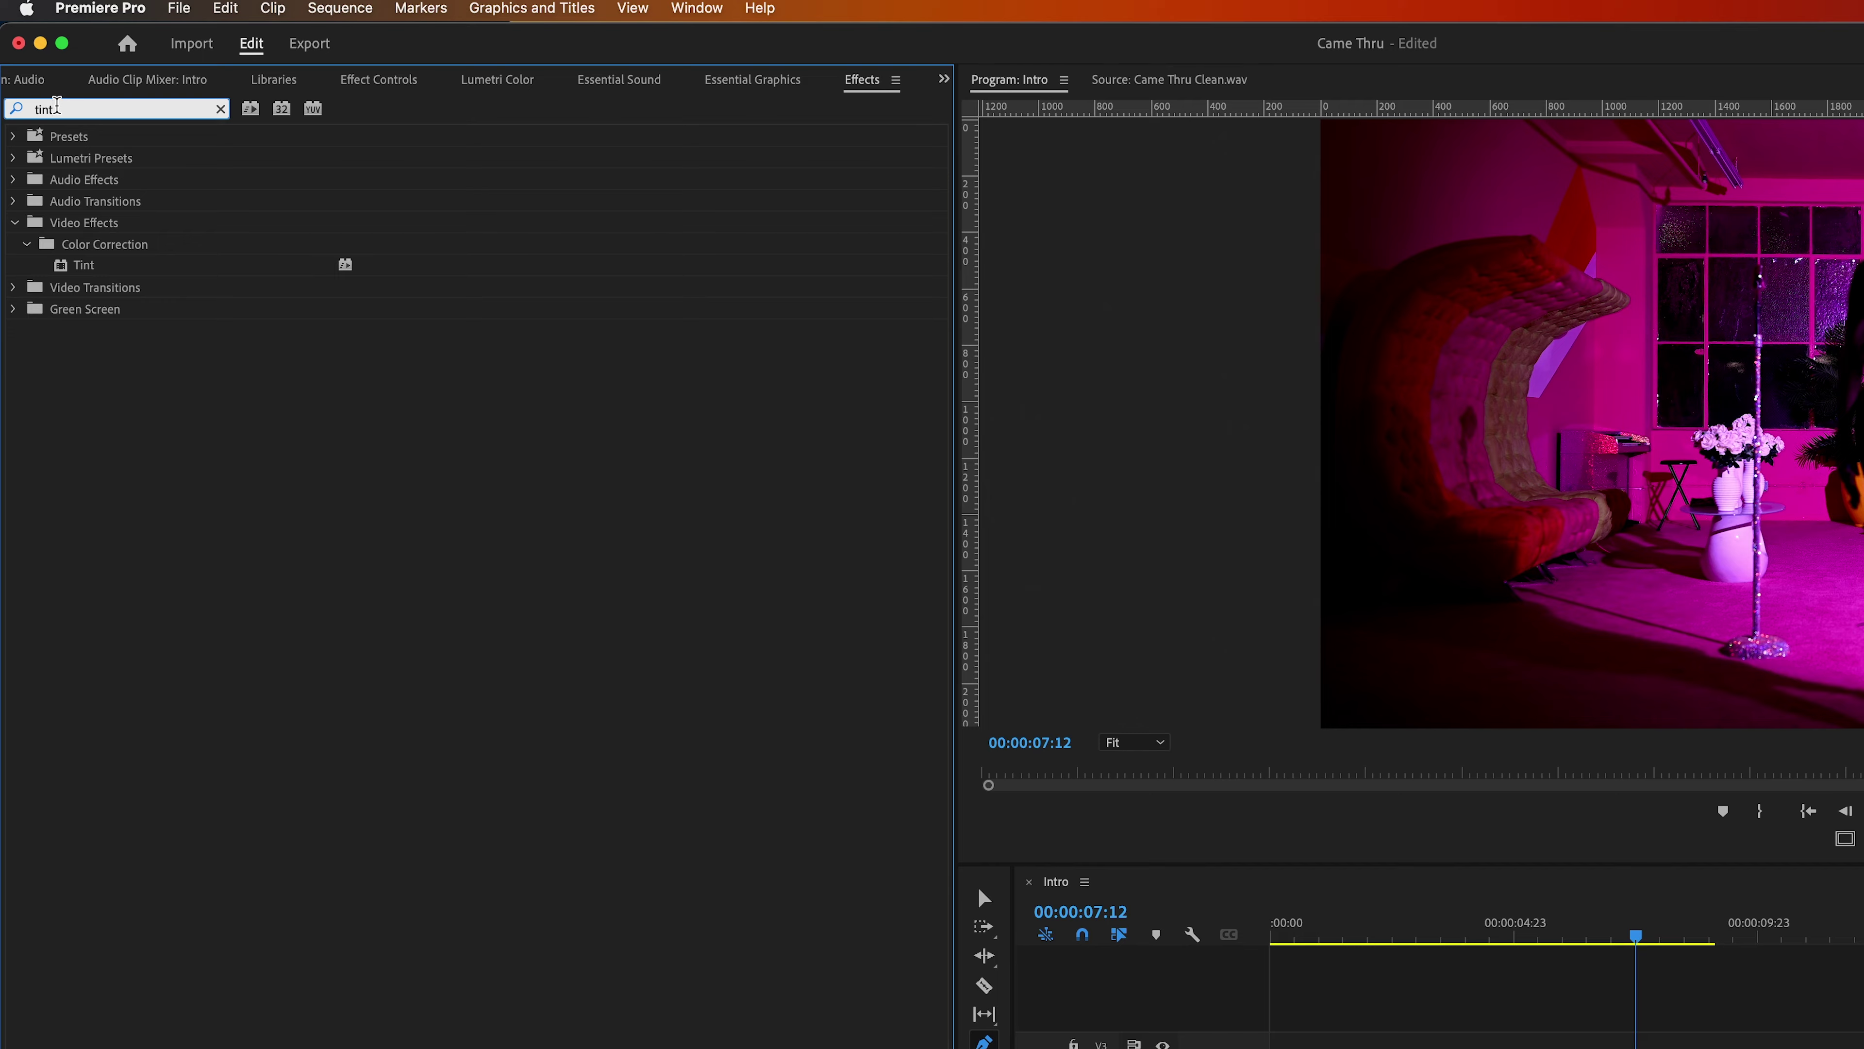
{"action": "left_click", "coordinate": [90, 270]}
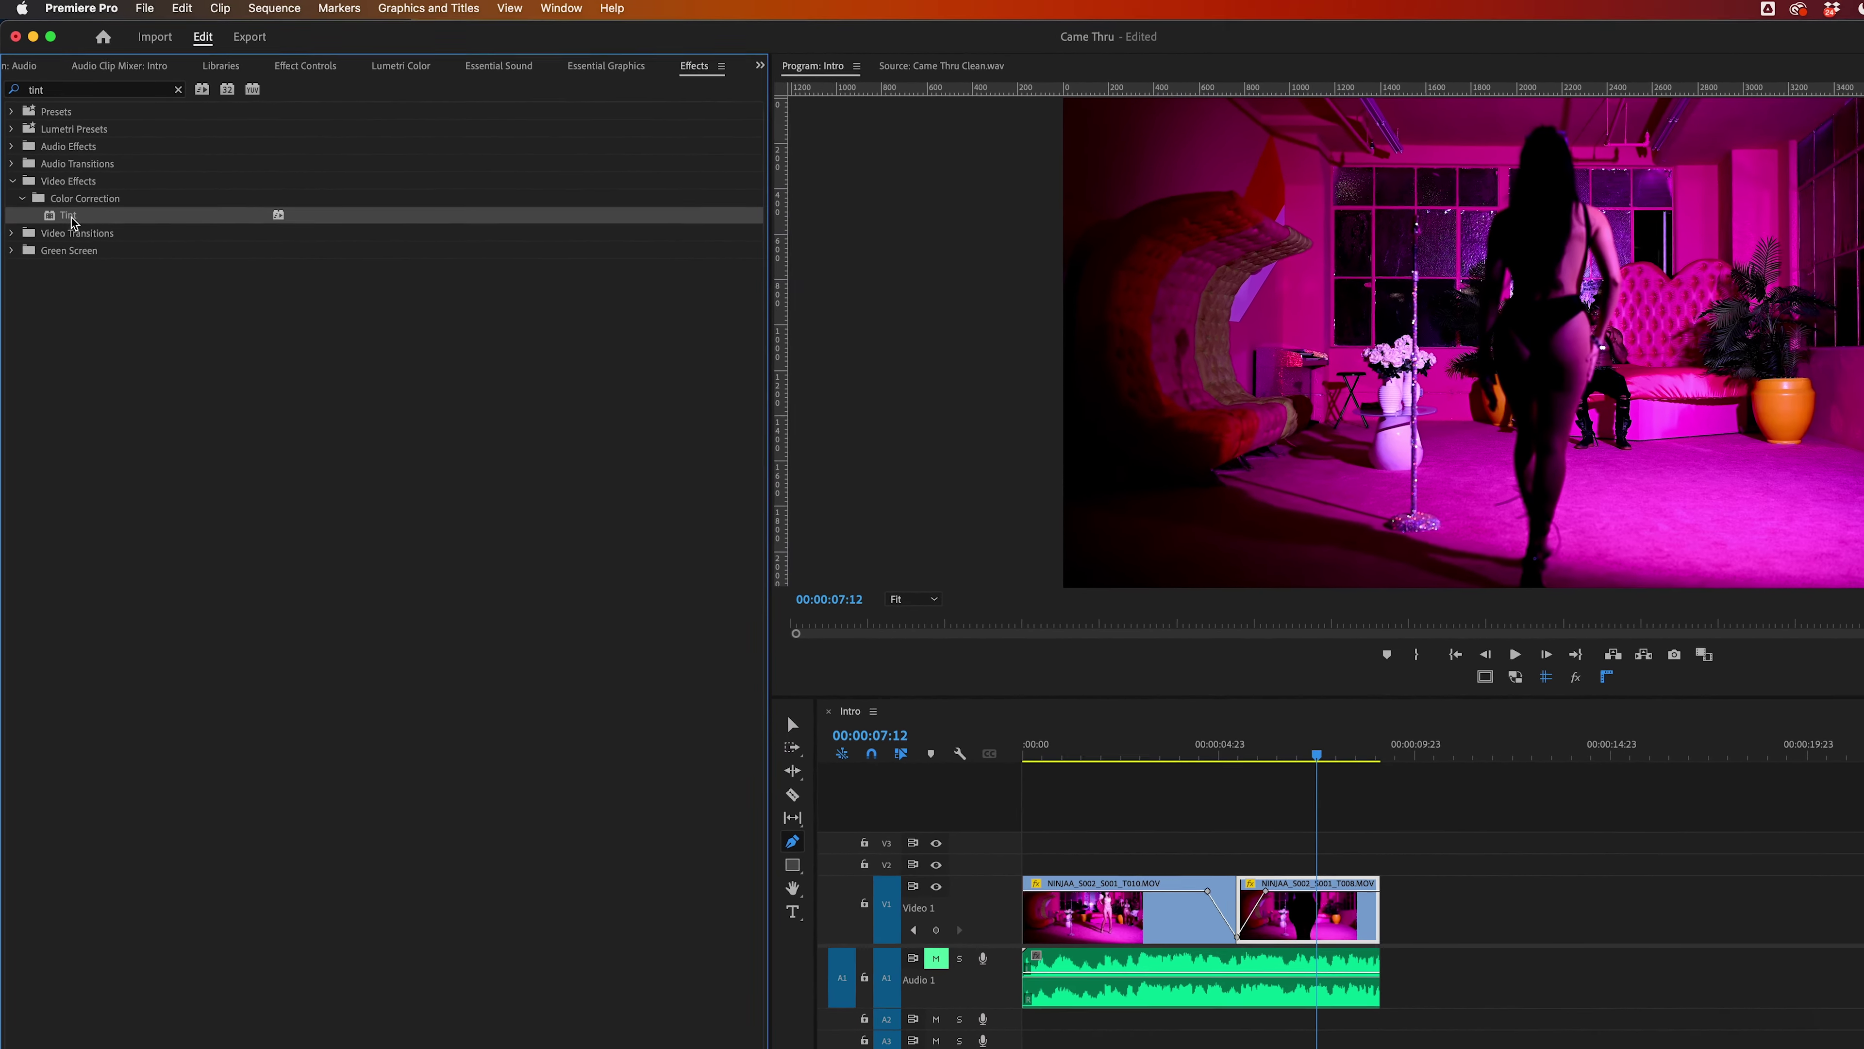
{"action": "left_click_drag", "start_coordinate": [71, 222], "coordinate": [1336, 913]}
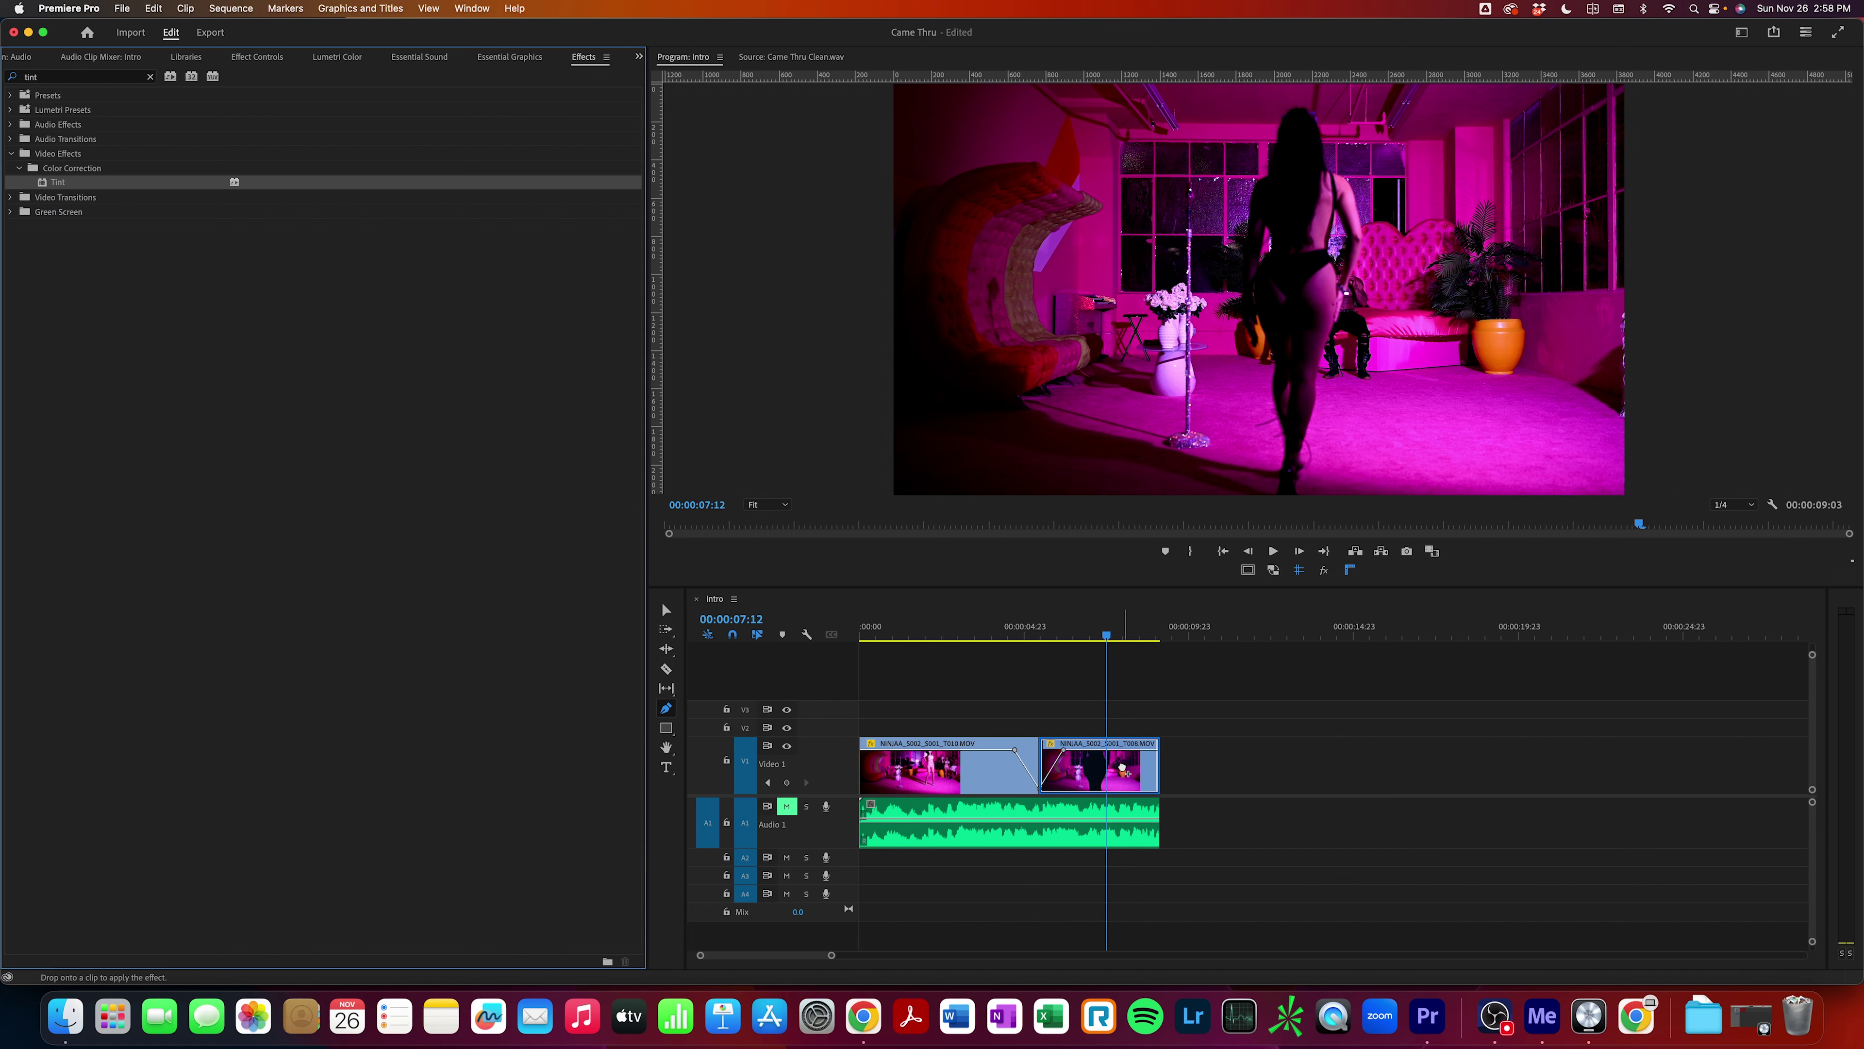
{"action": "left_click_drag", "start_coordinate": [1123, 768], "coordinate": [1123, 769]}
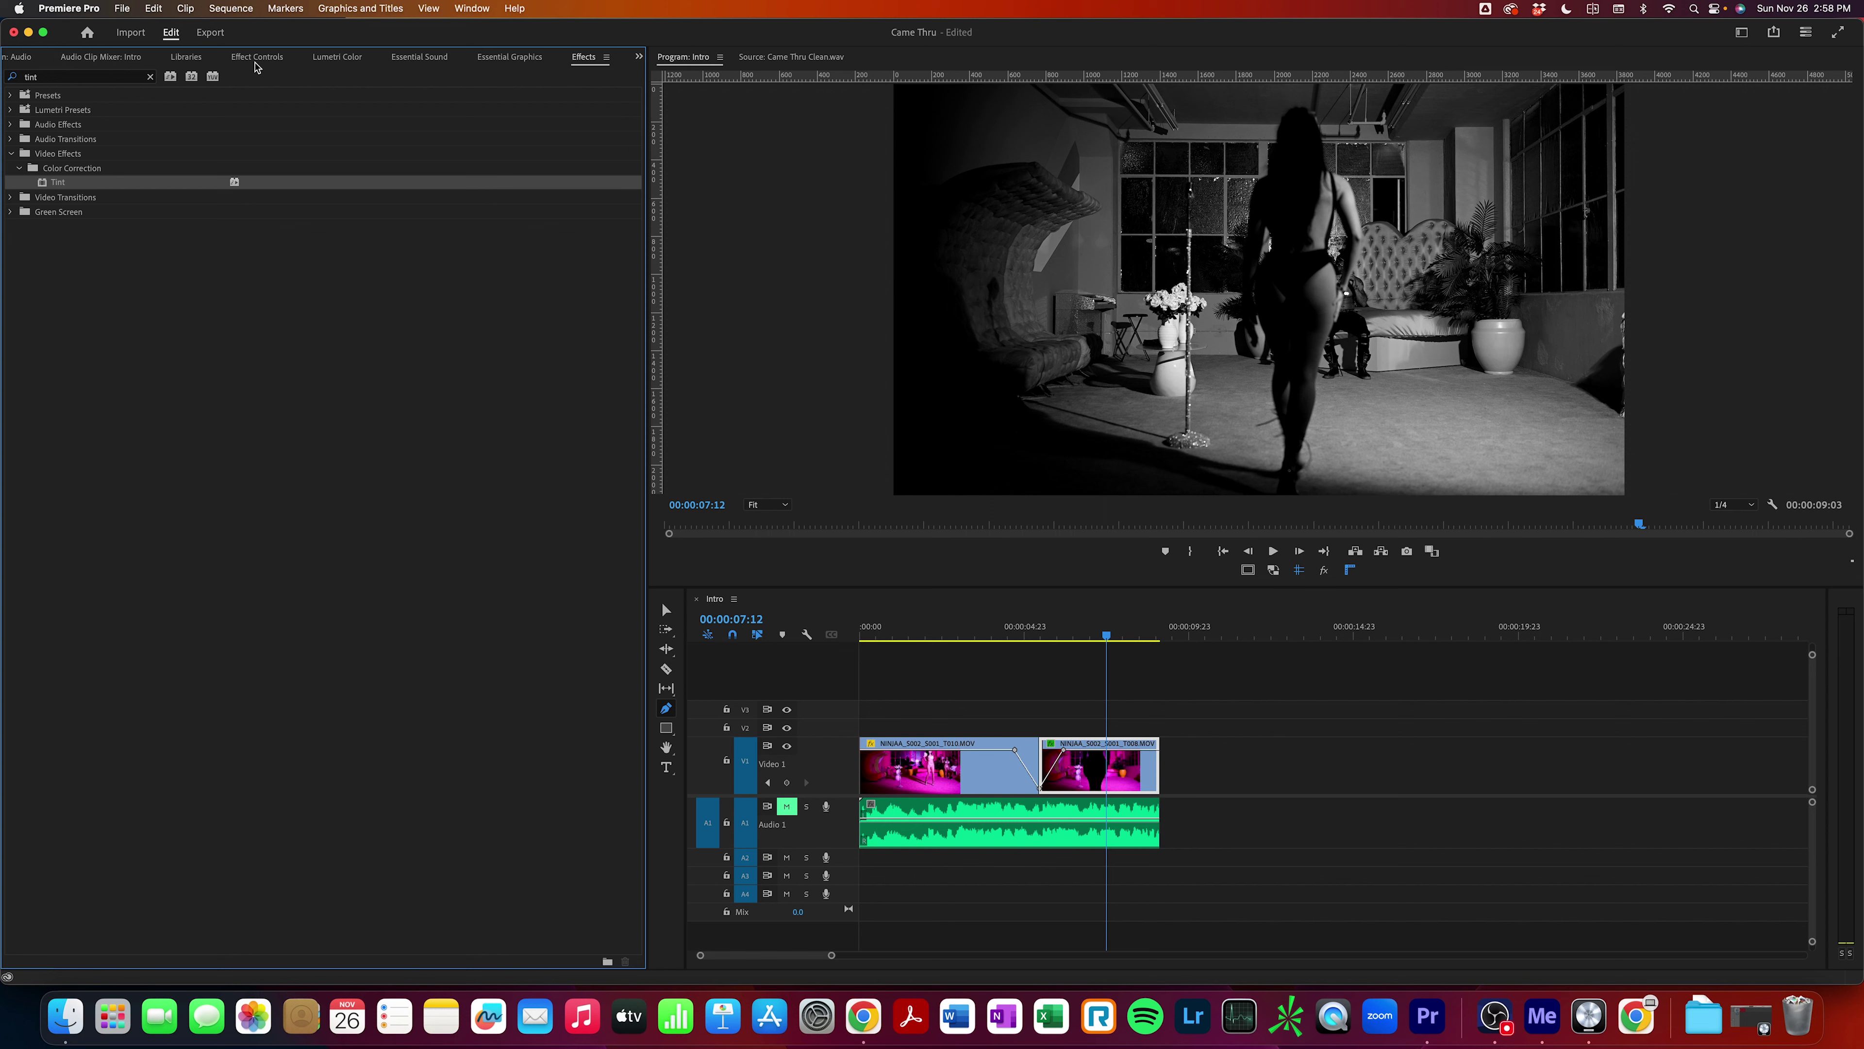
Set the Map Black To colour of T008's Tint effect to dark purple 300741.
{"action": "left_click", "coordinate": [257, 57]}
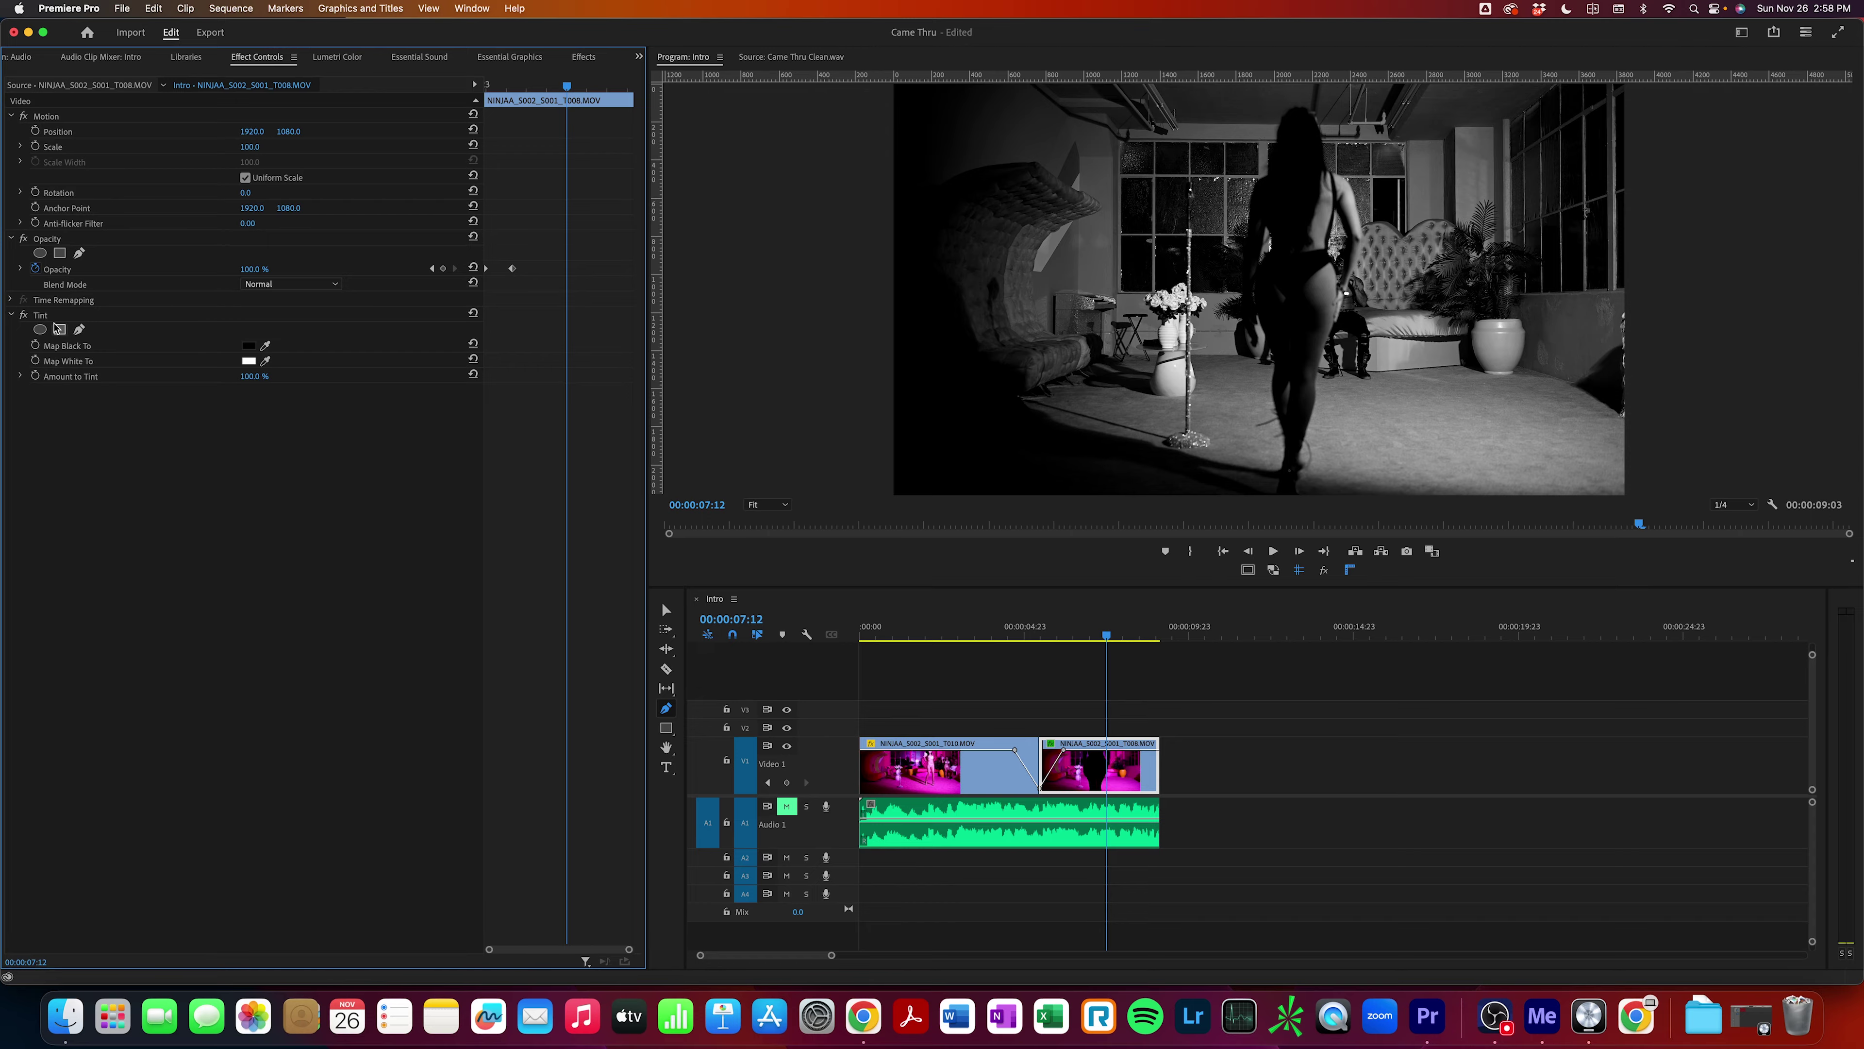
{"action": "left_click", "coordinate": [81, 318]}
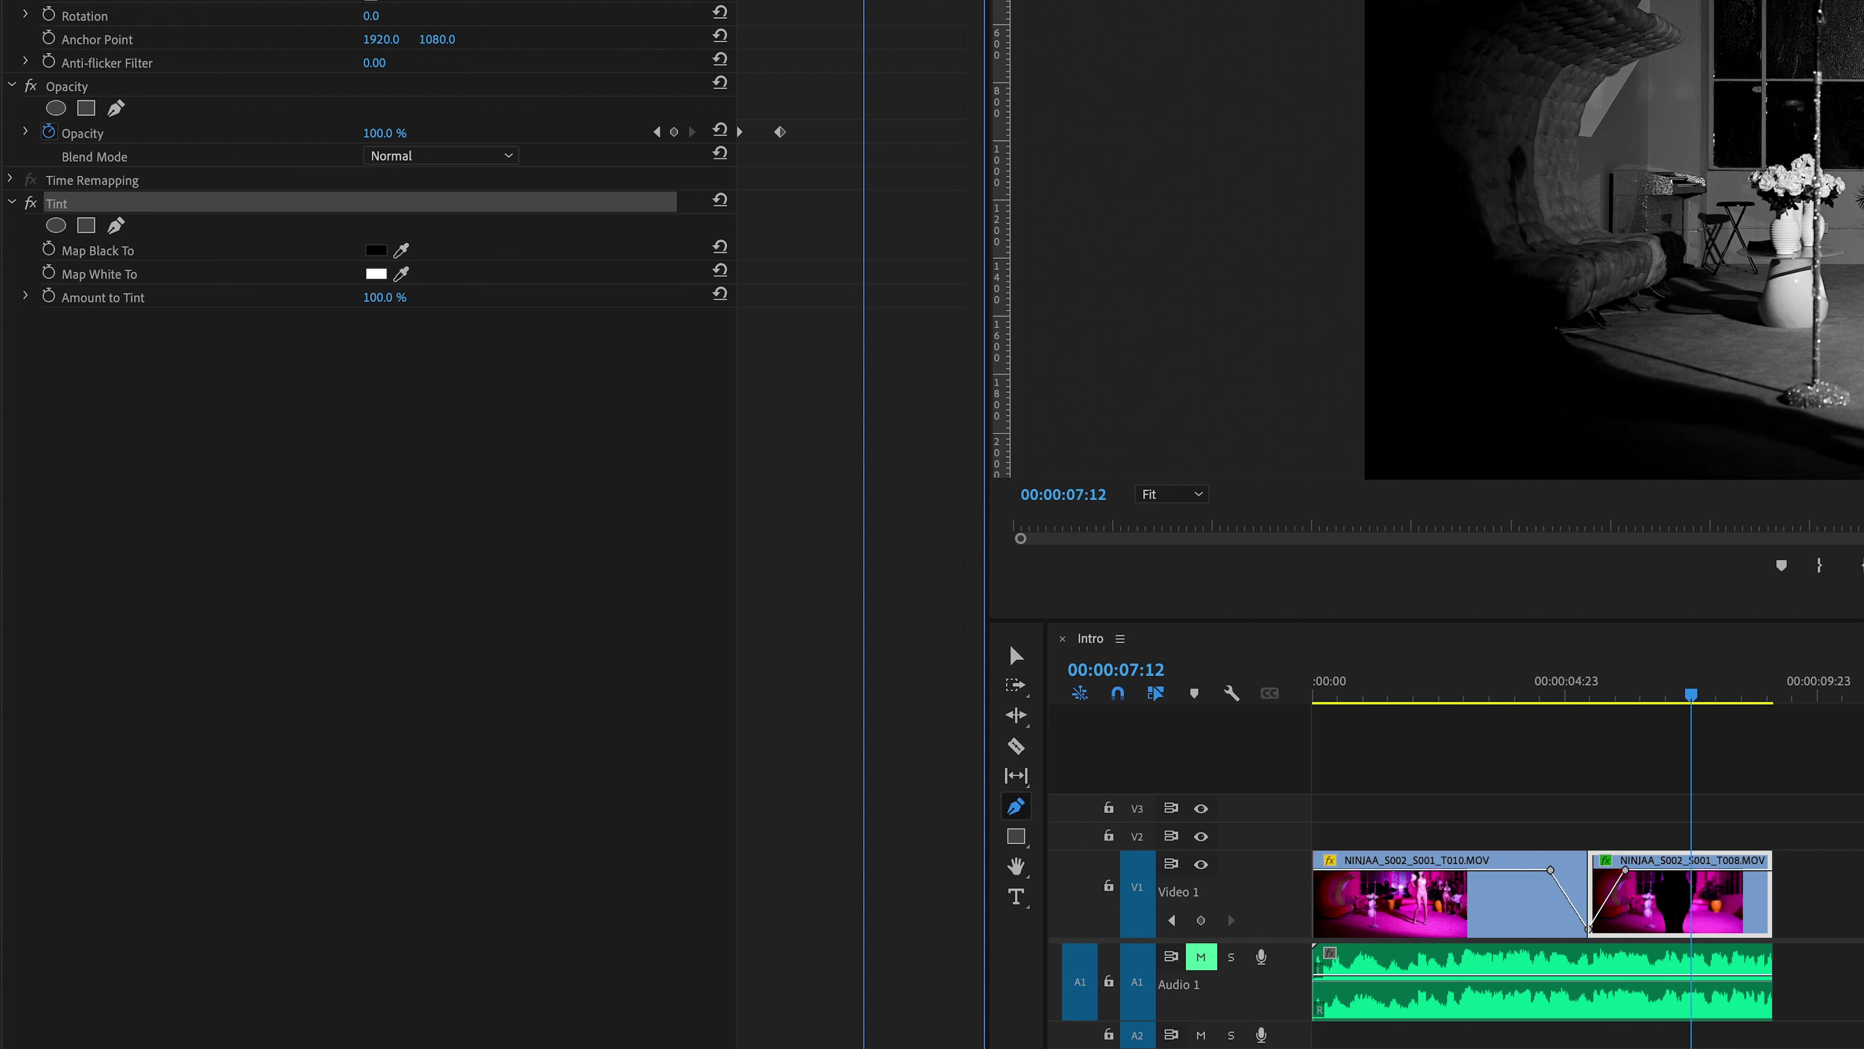
{"action": "left_click", "coordinate": [377, 252]}
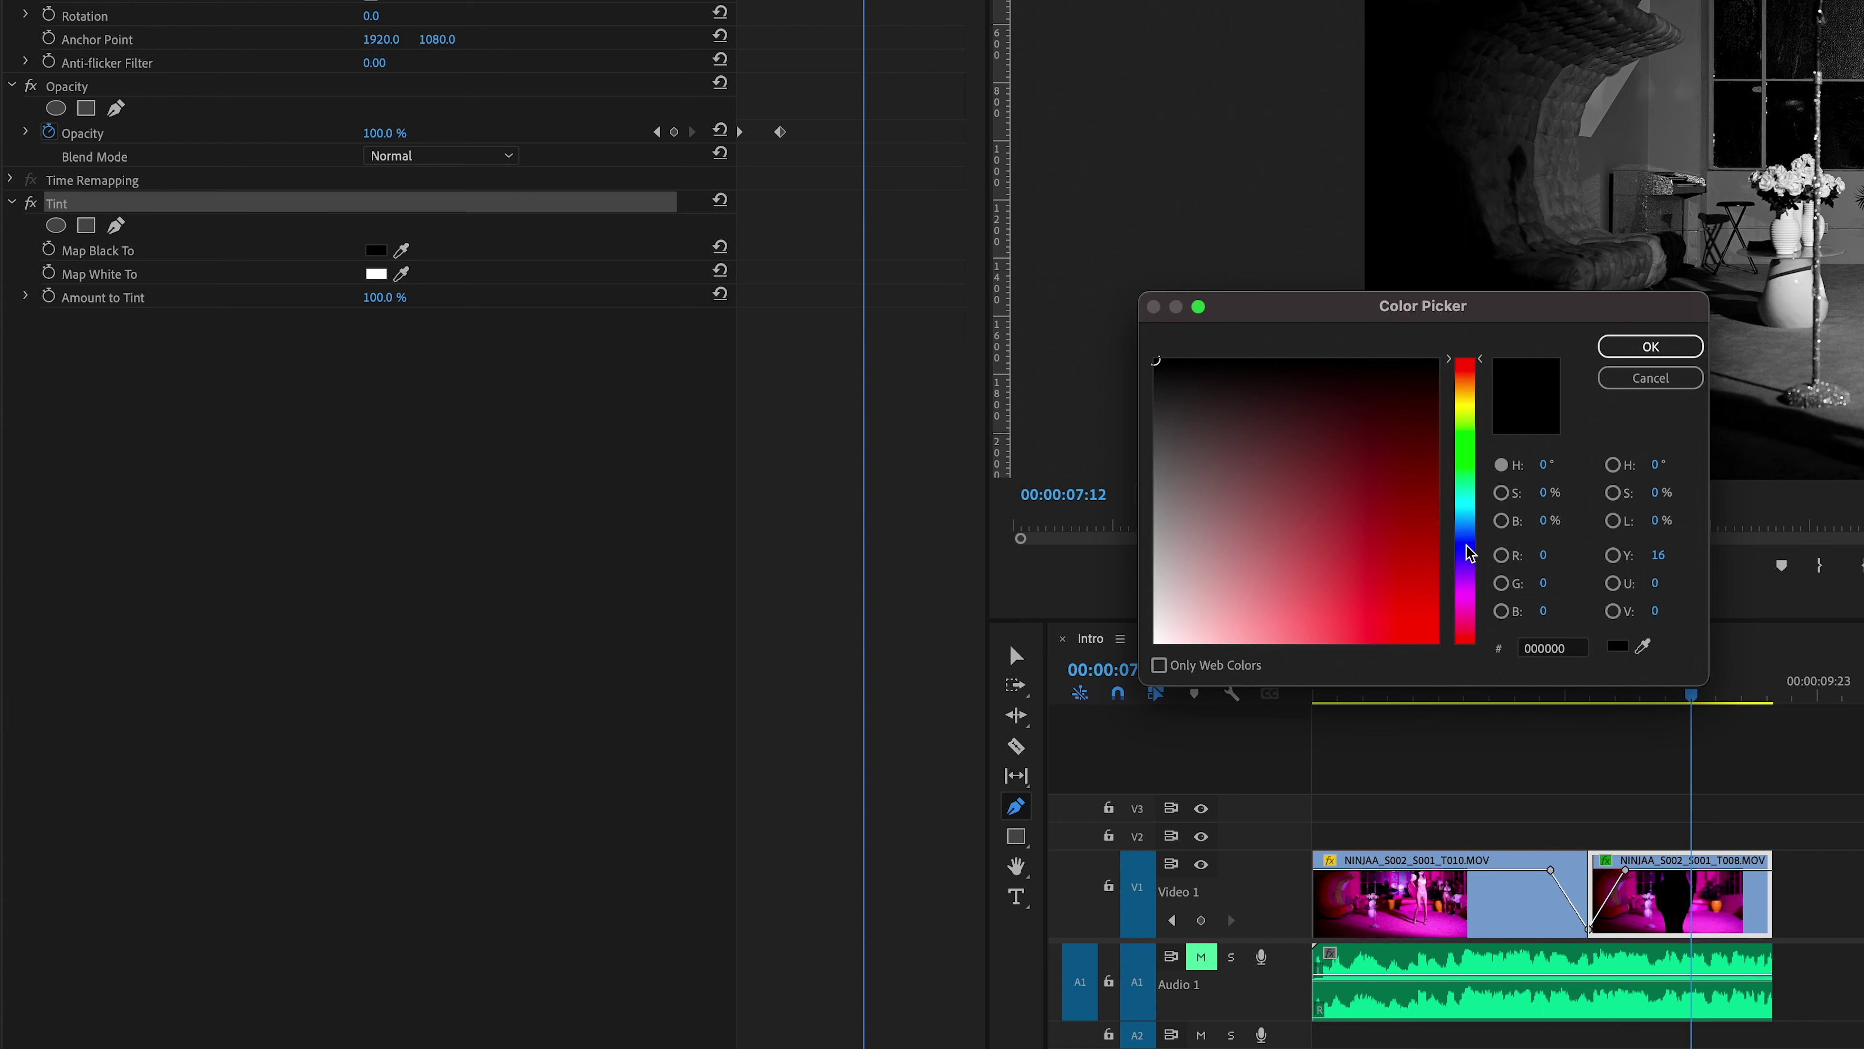
{"action": "left_click", "coordinate": [1465, 583]}
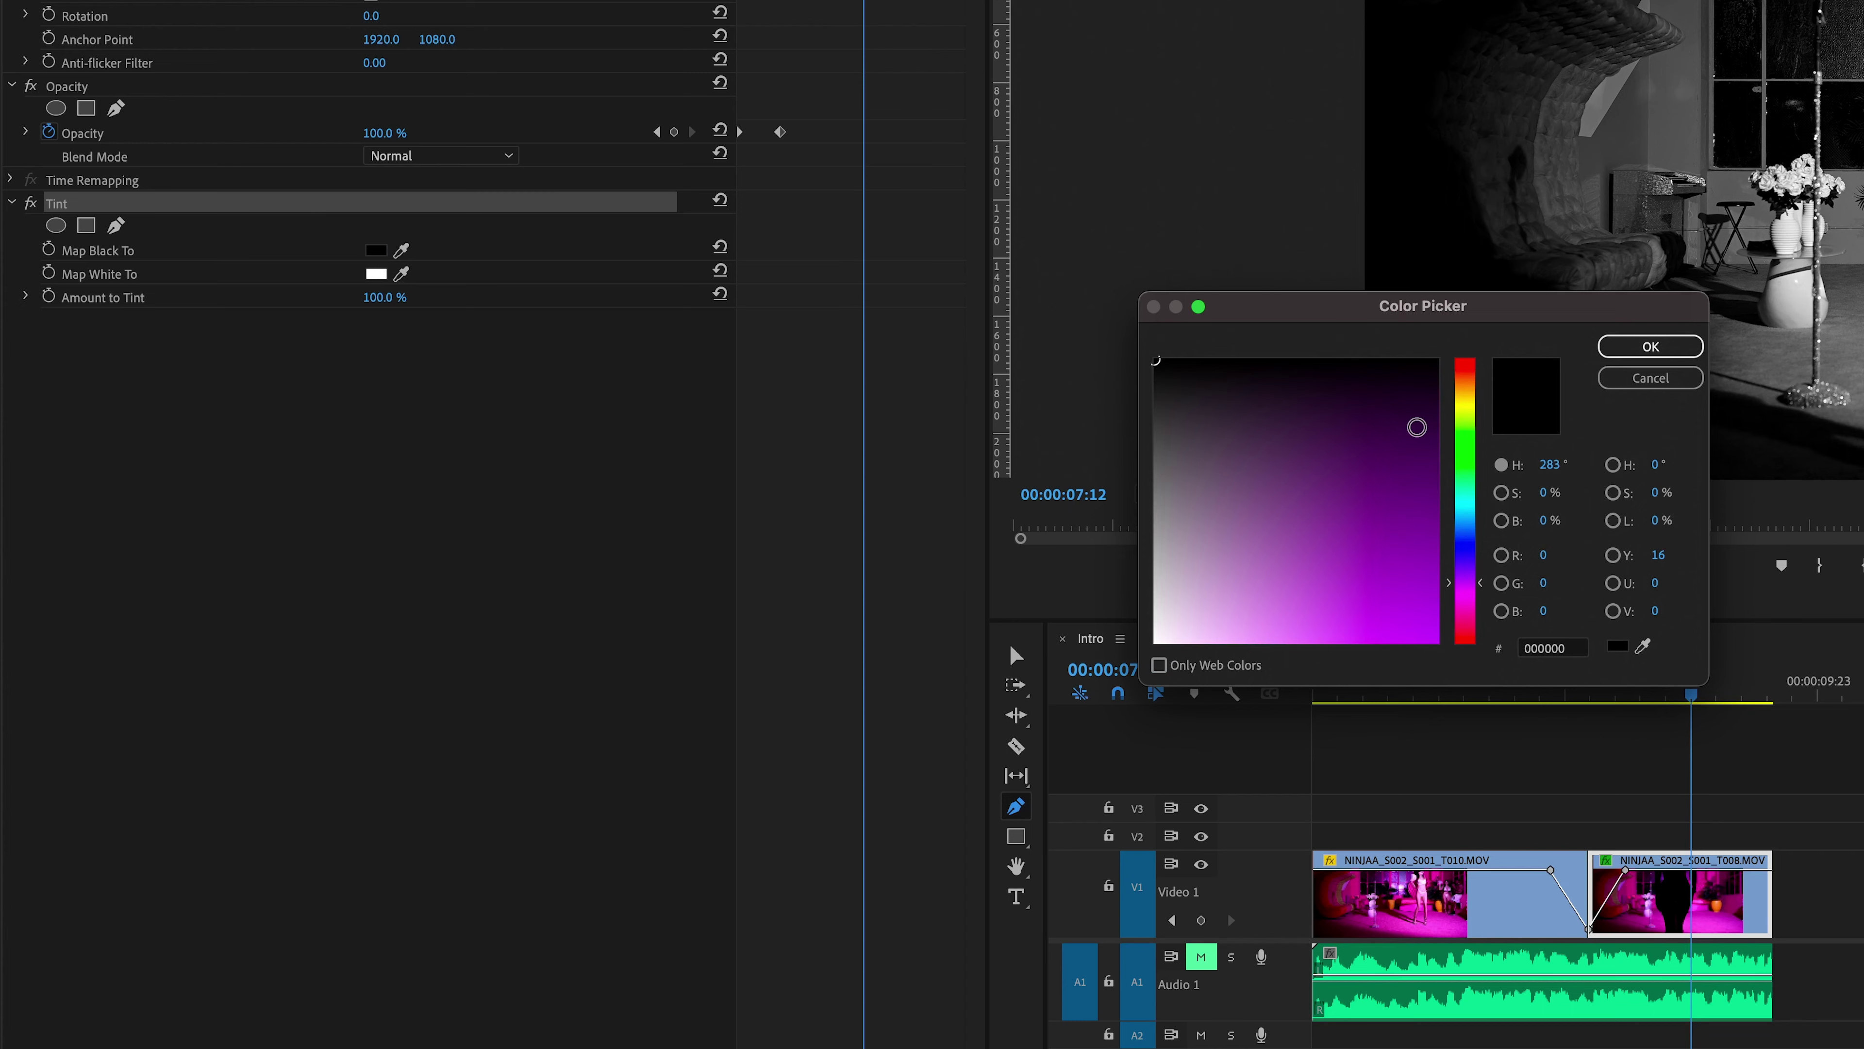
{"action": "left_click", "coordinate": [1408, 431]}
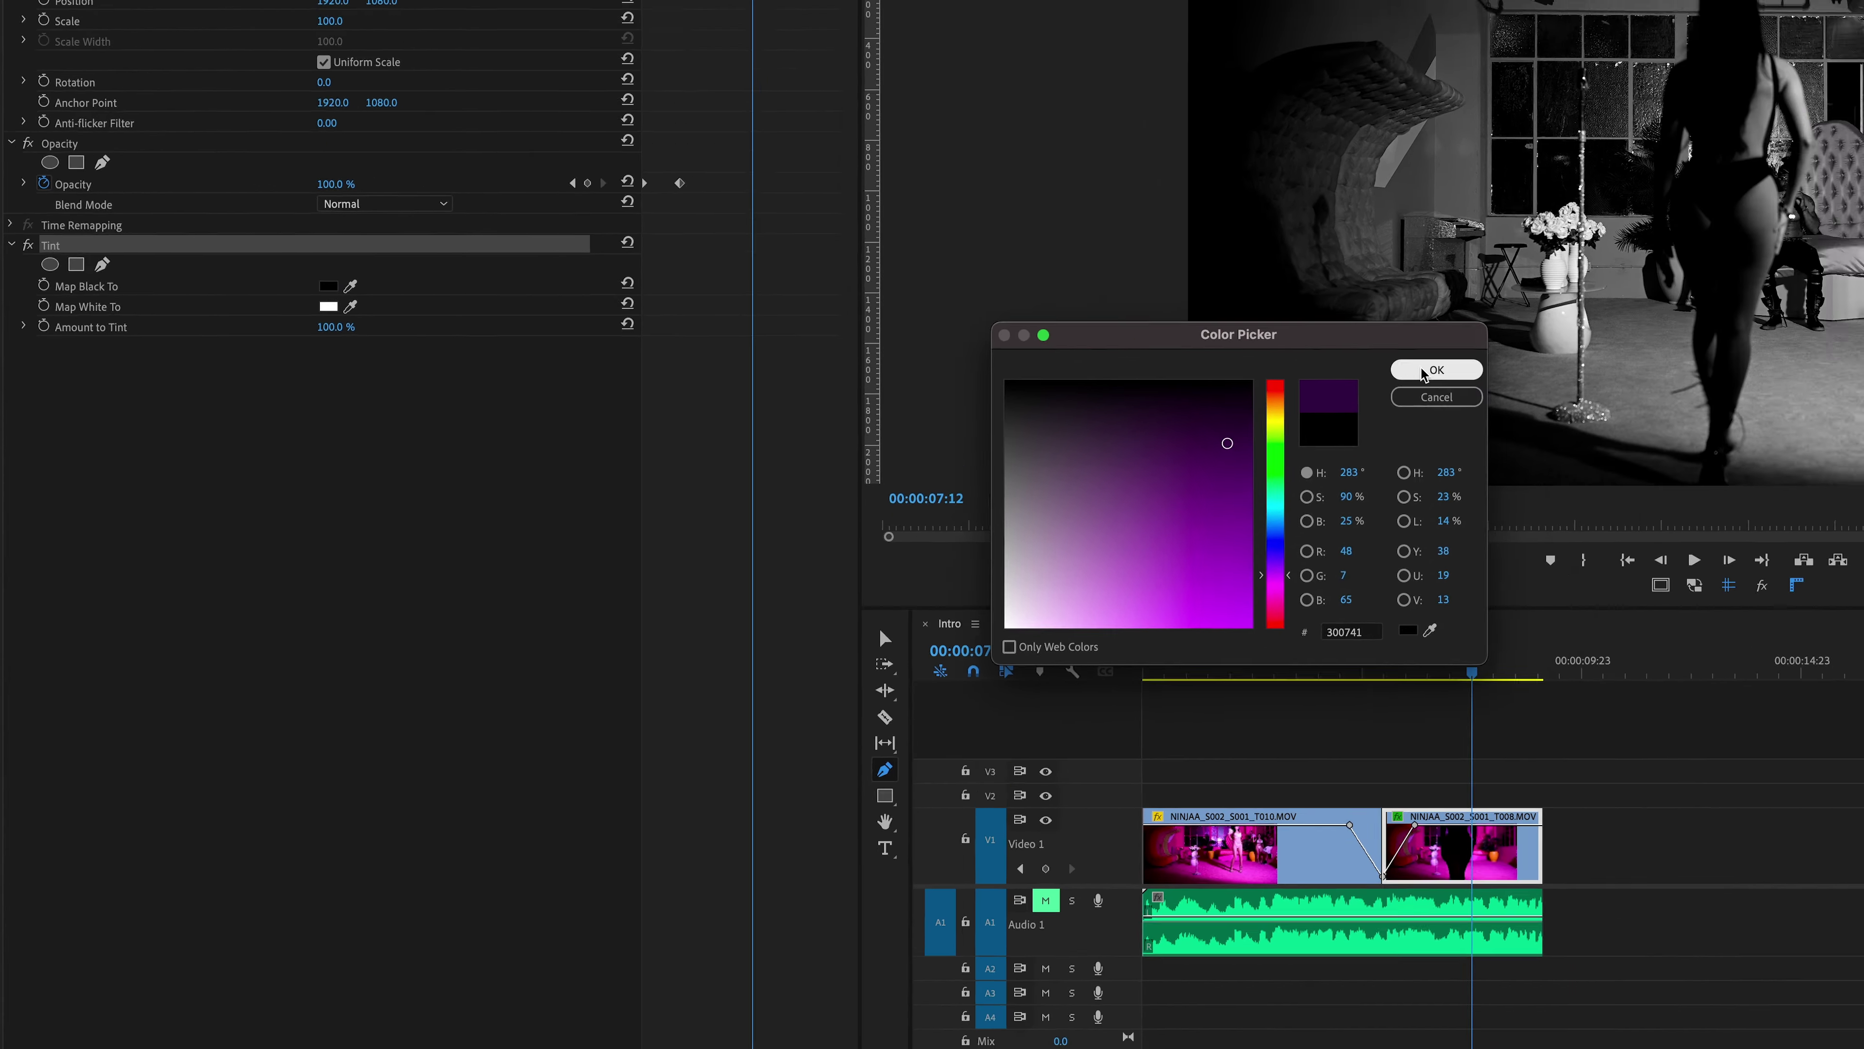
{"action": "left_click", "coordinate": [1650, 346]}
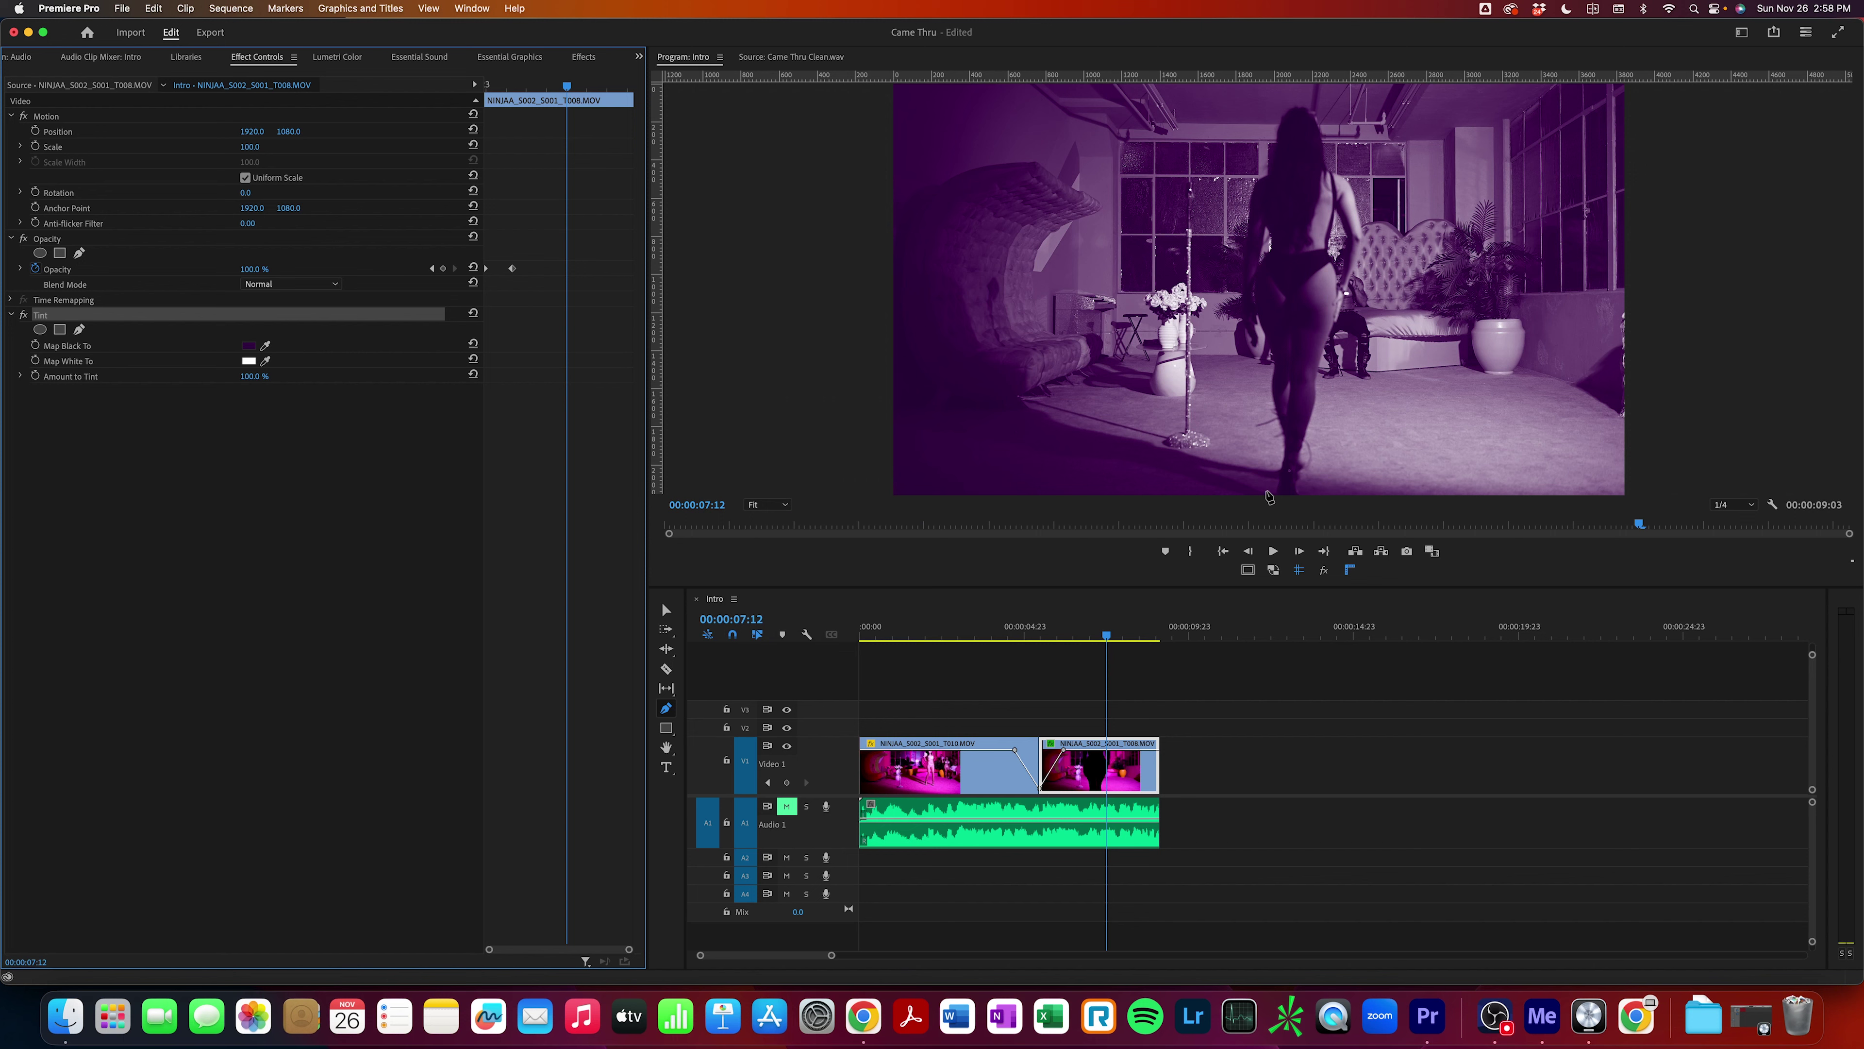
Play back the tinted footage and delete the Tint effect from the T008 clip.
{"action": "key", "text": "space"}
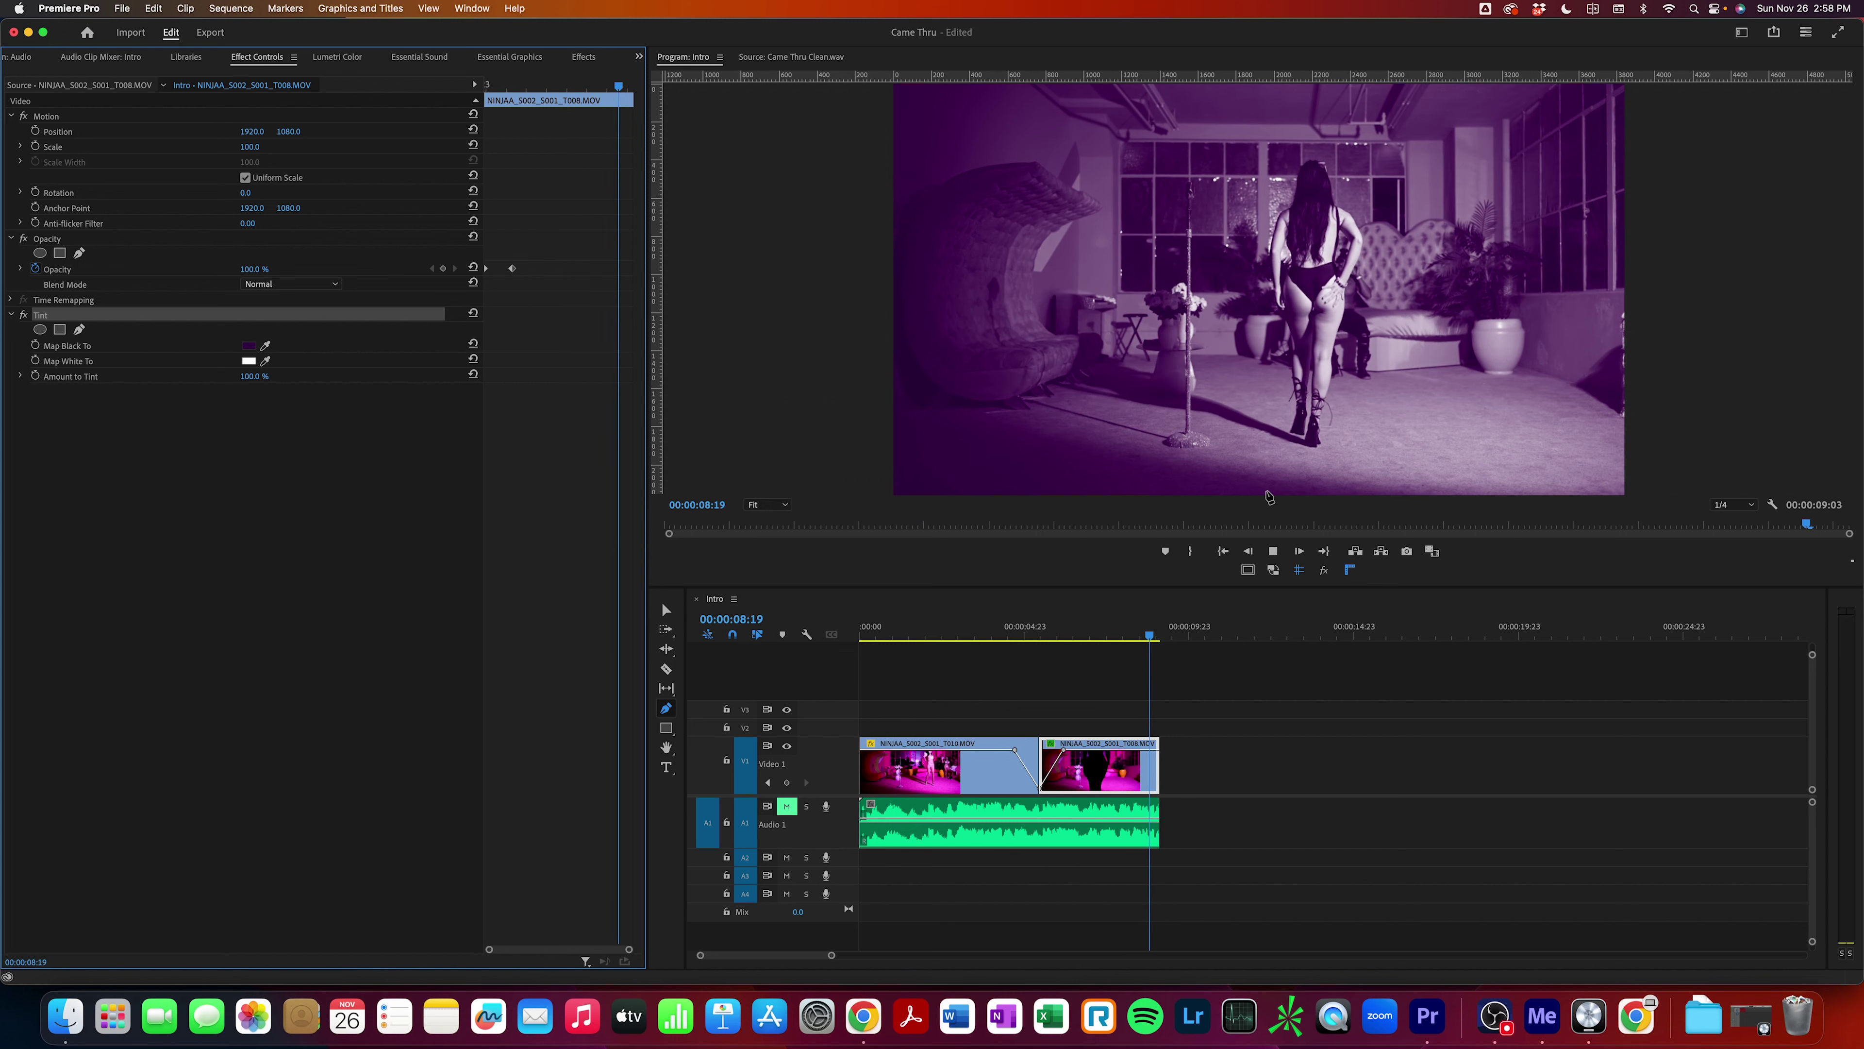
{"action": "left_click", "coordinate": [57, 316]}
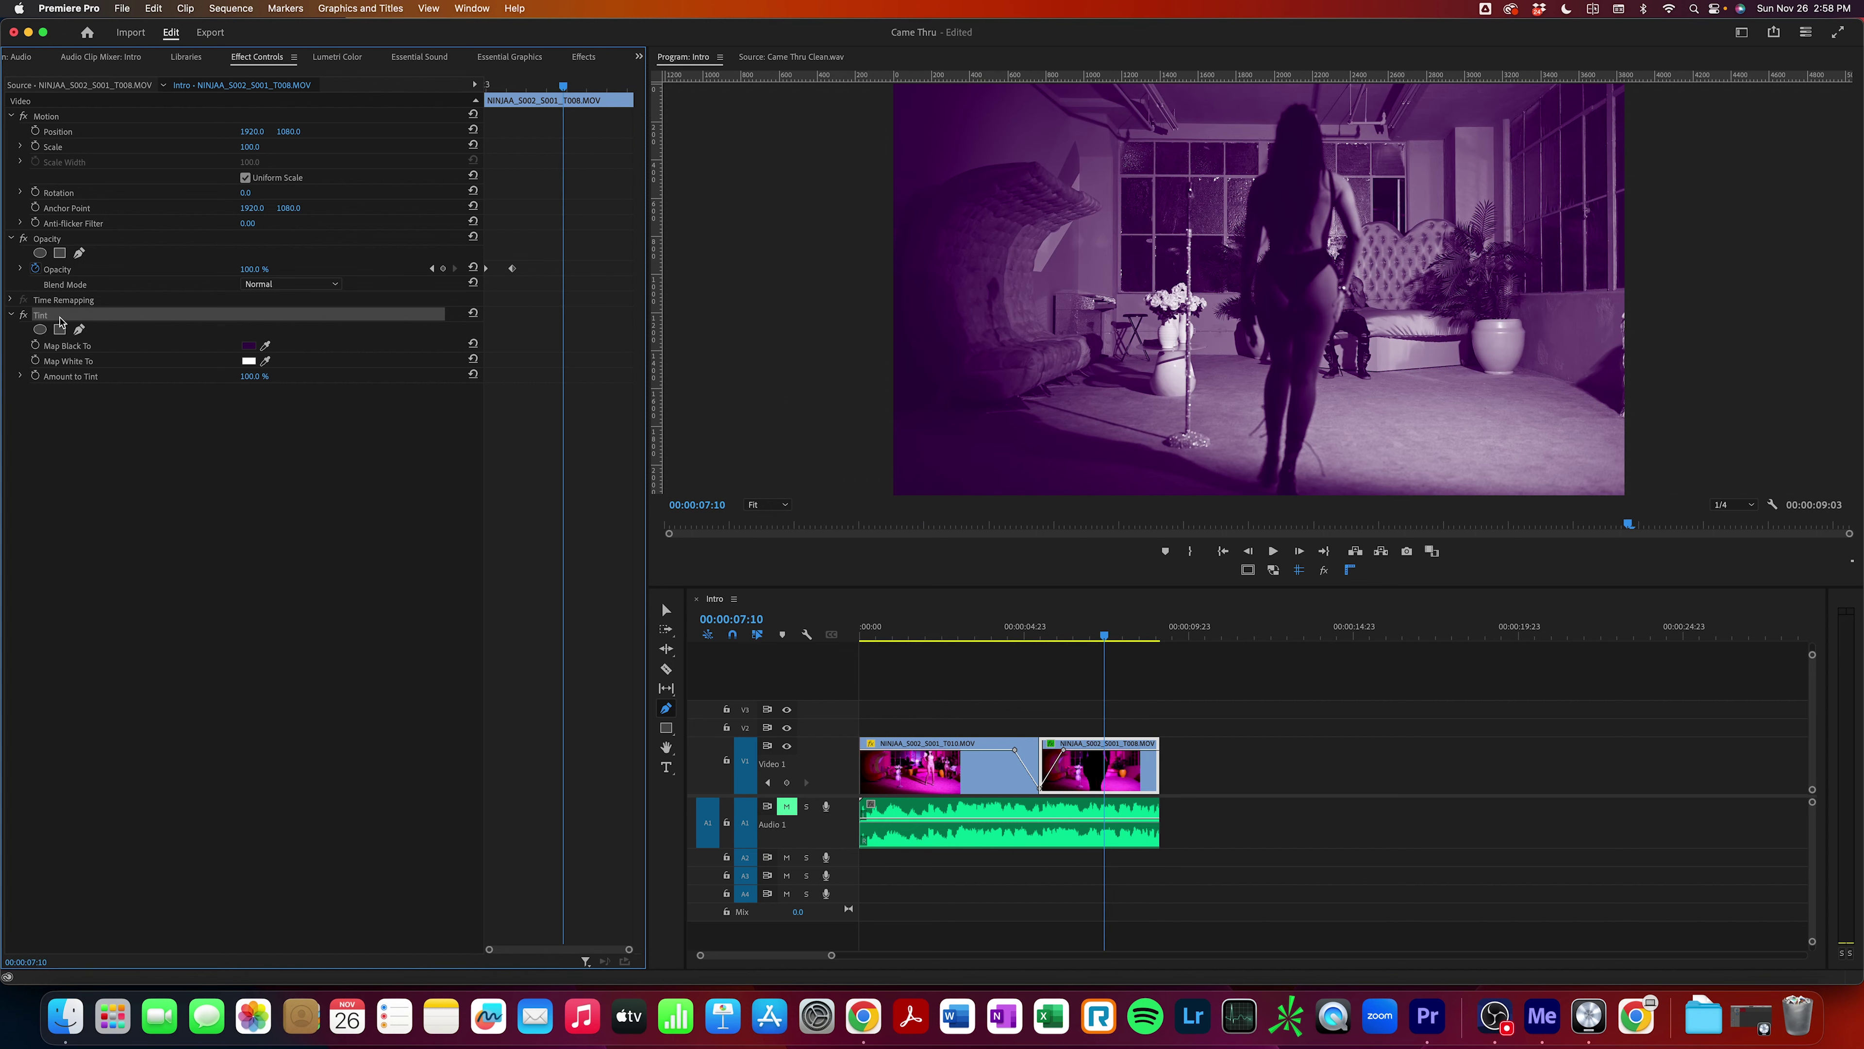
{"action": "key", "text": "Delete"}
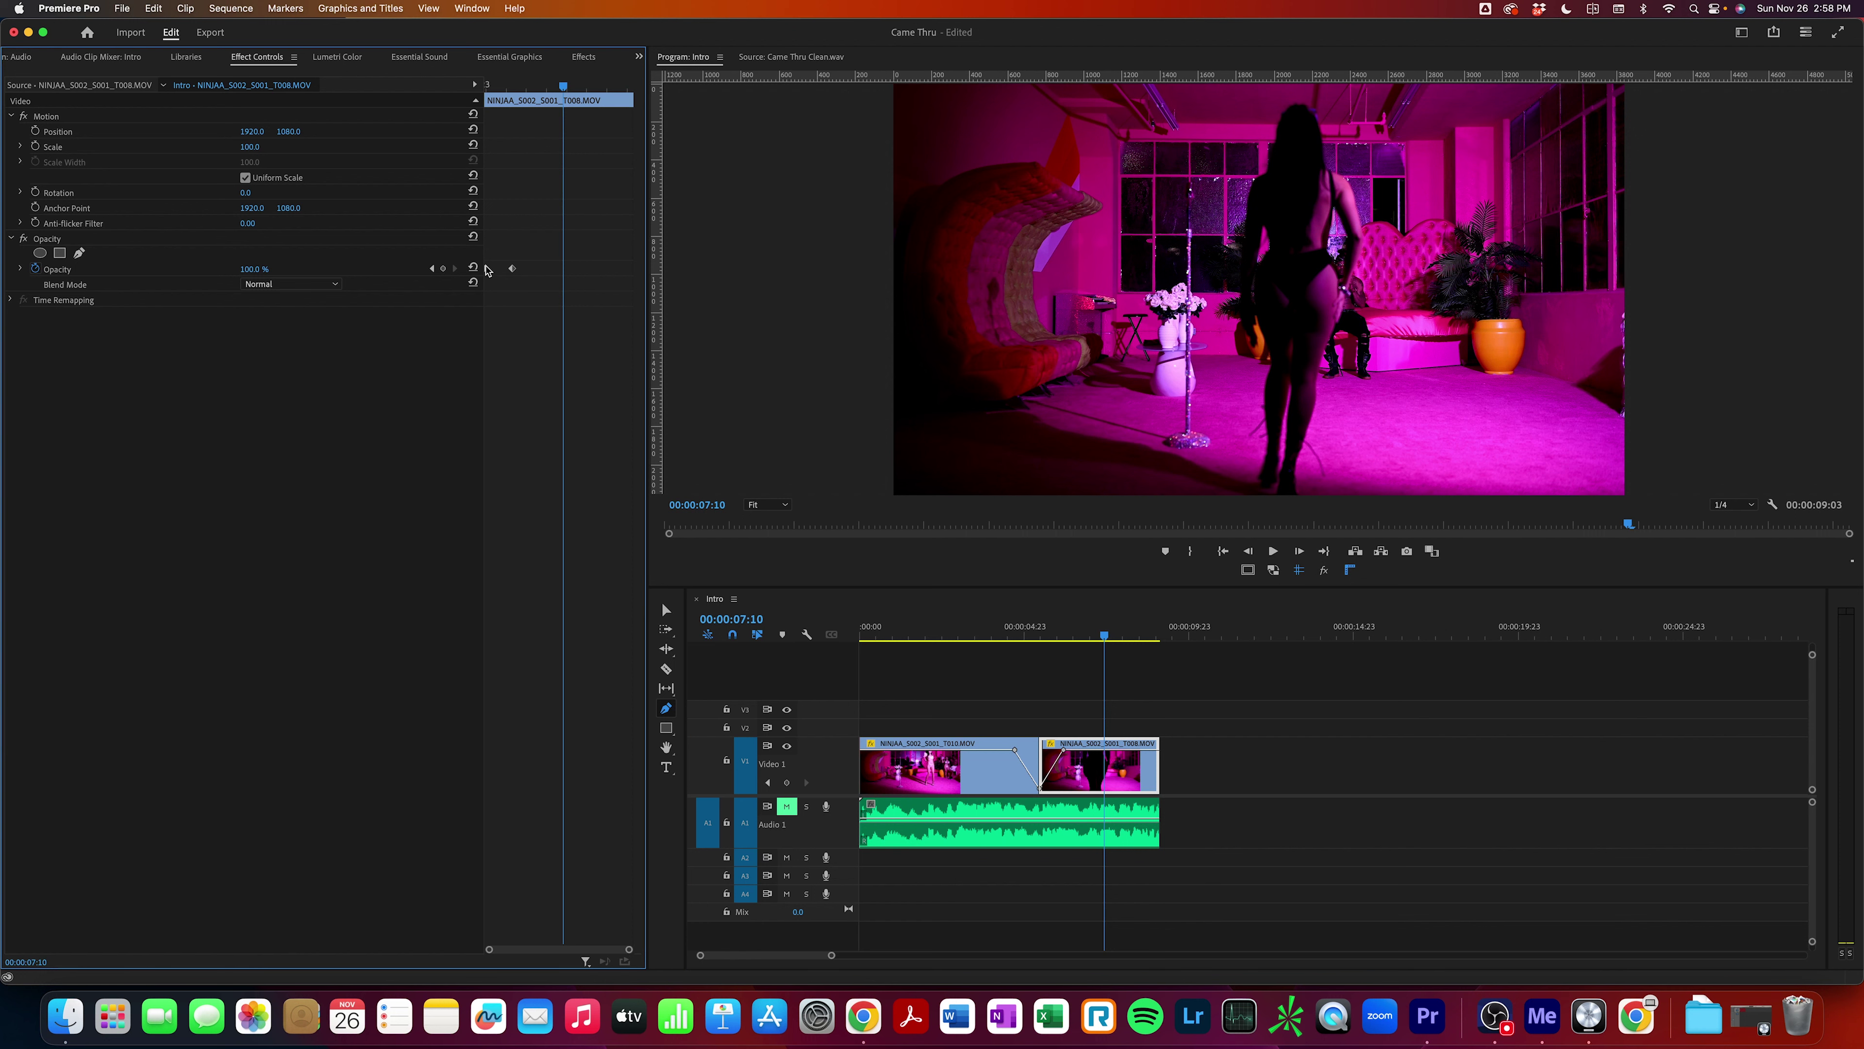
Clear the effects search and apply the Spherize effect from the Distort video effects to the T008 clip.
{"action": "left_click", "coordinate": [585, 58]}
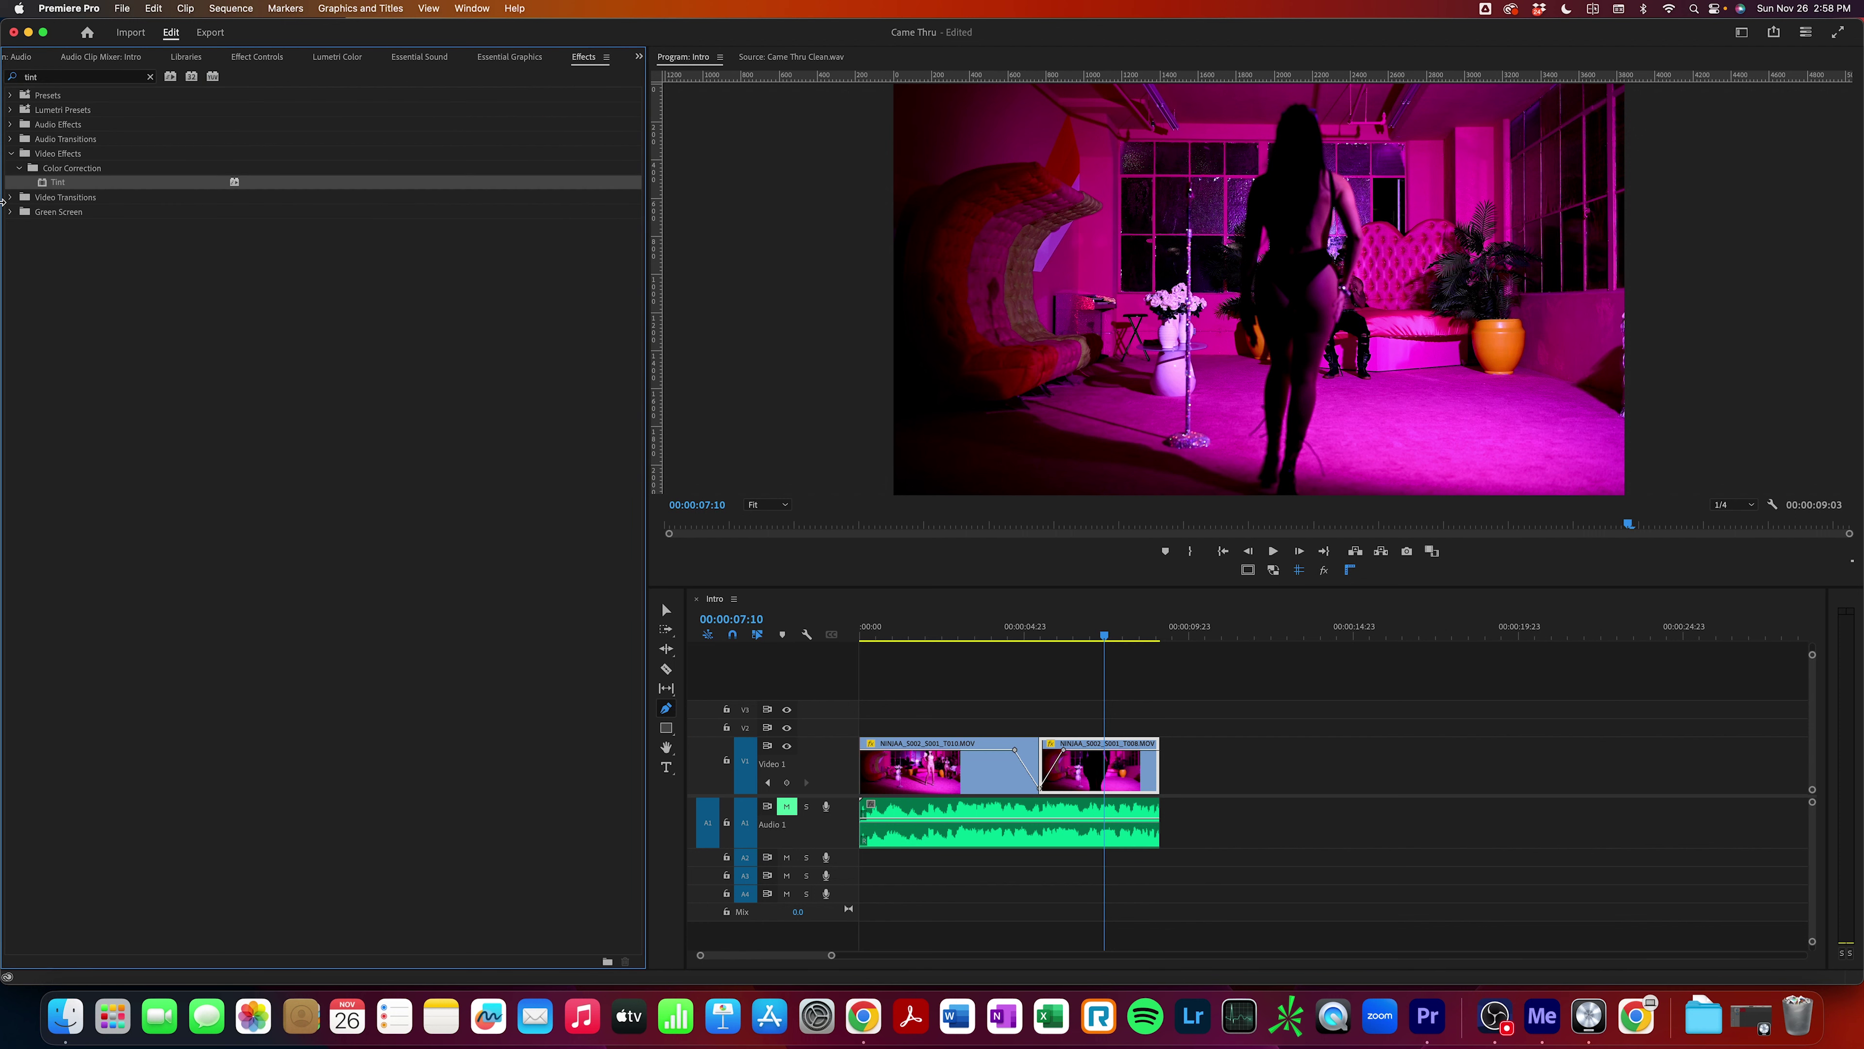
{"action": "left_click", "coordinate": [150, 78]}
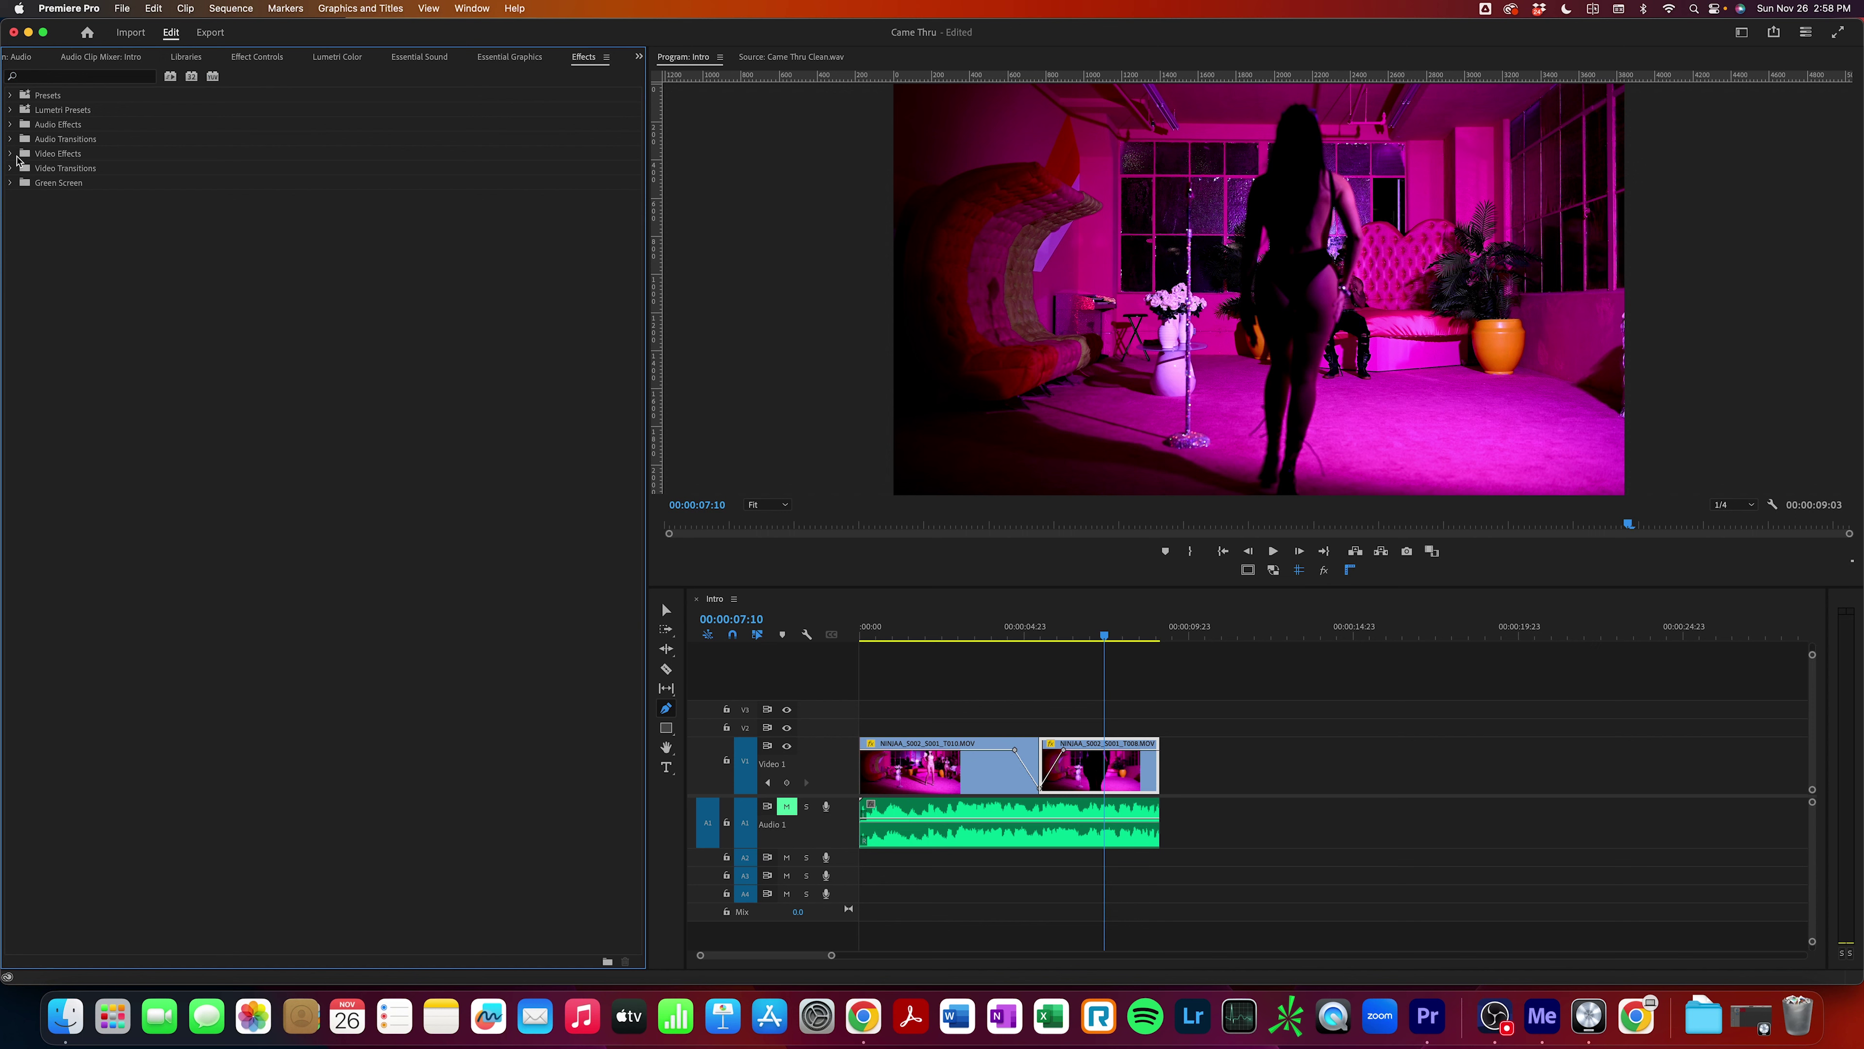
{"action": "left_click", "coordinate": [10, 154]}
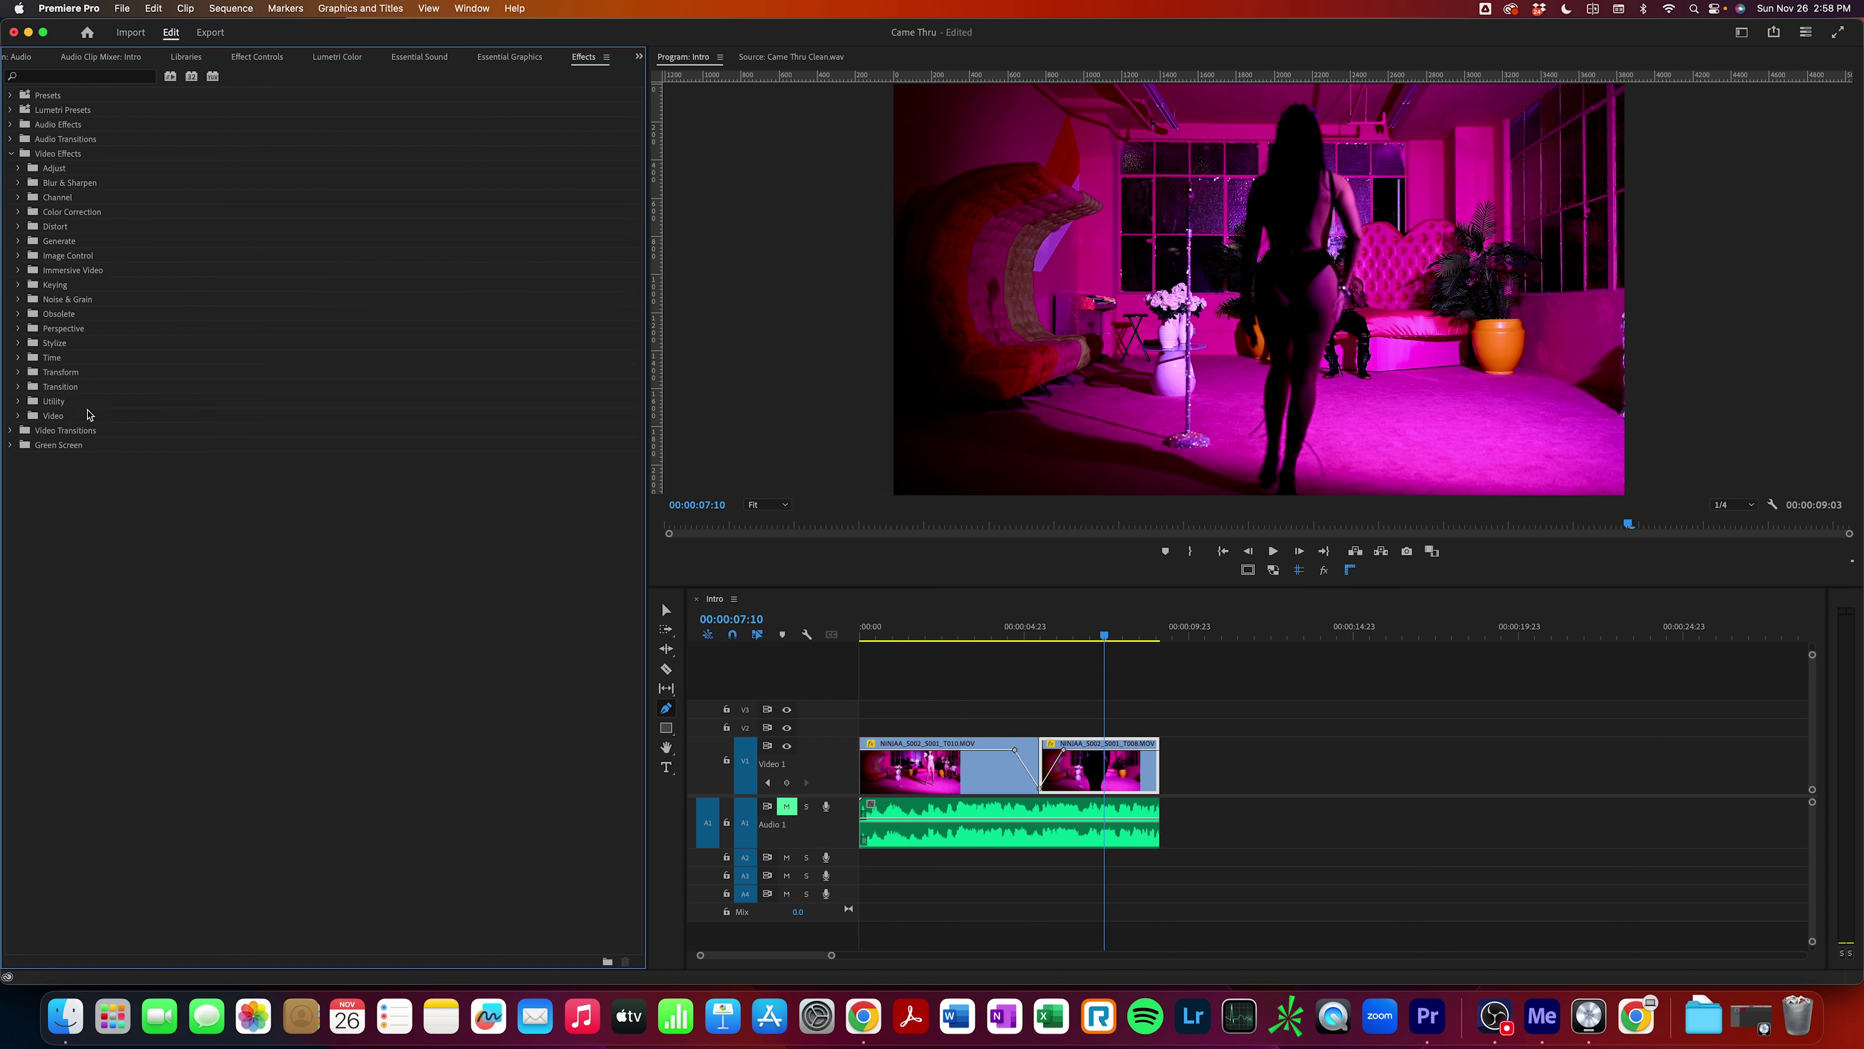
{"action": "left_click", "coordinate": [19, 329]}
{"action": "left_click", "coordinate": [18, 330]}
{"action": "left_click", "coordinate": [18, 226]}
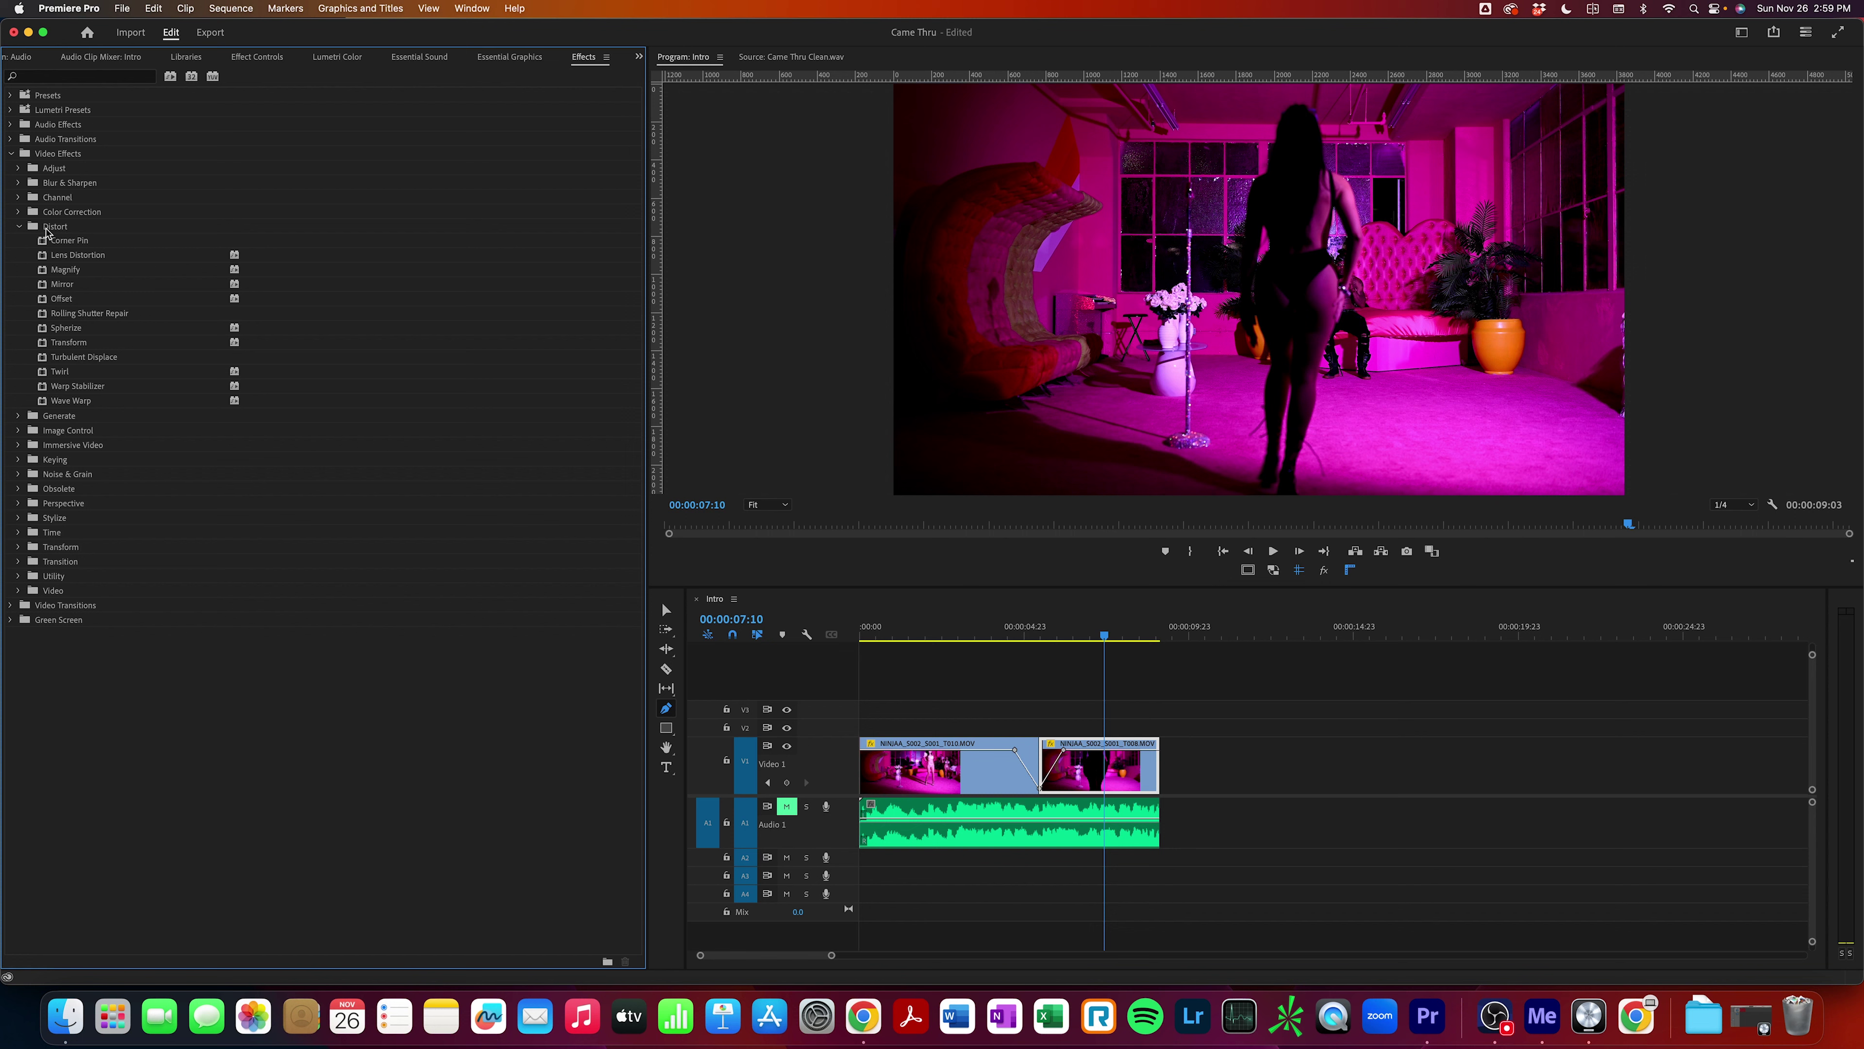
{"action": "left_click", "coordinate": [71, 330]}
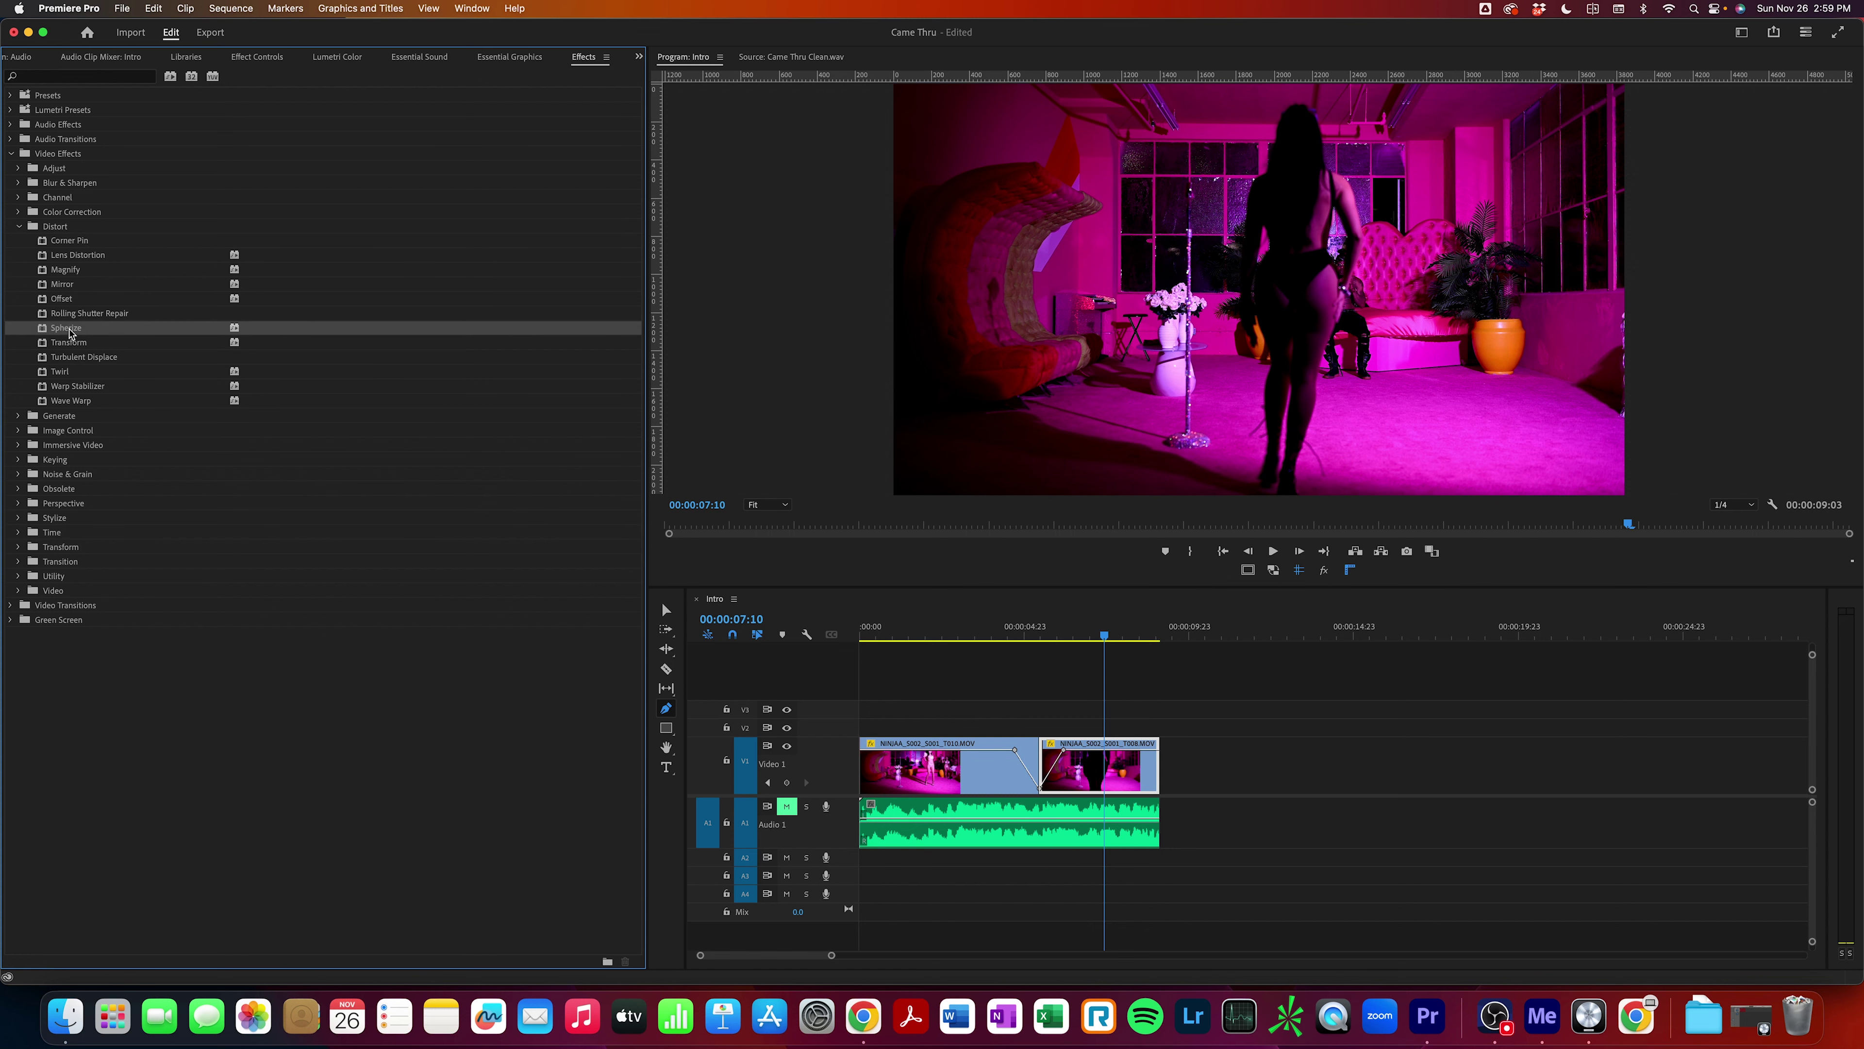
{"action": "left_click_drag", "start_coordinate": [69, 332], "coordinate": [1127, 783]}
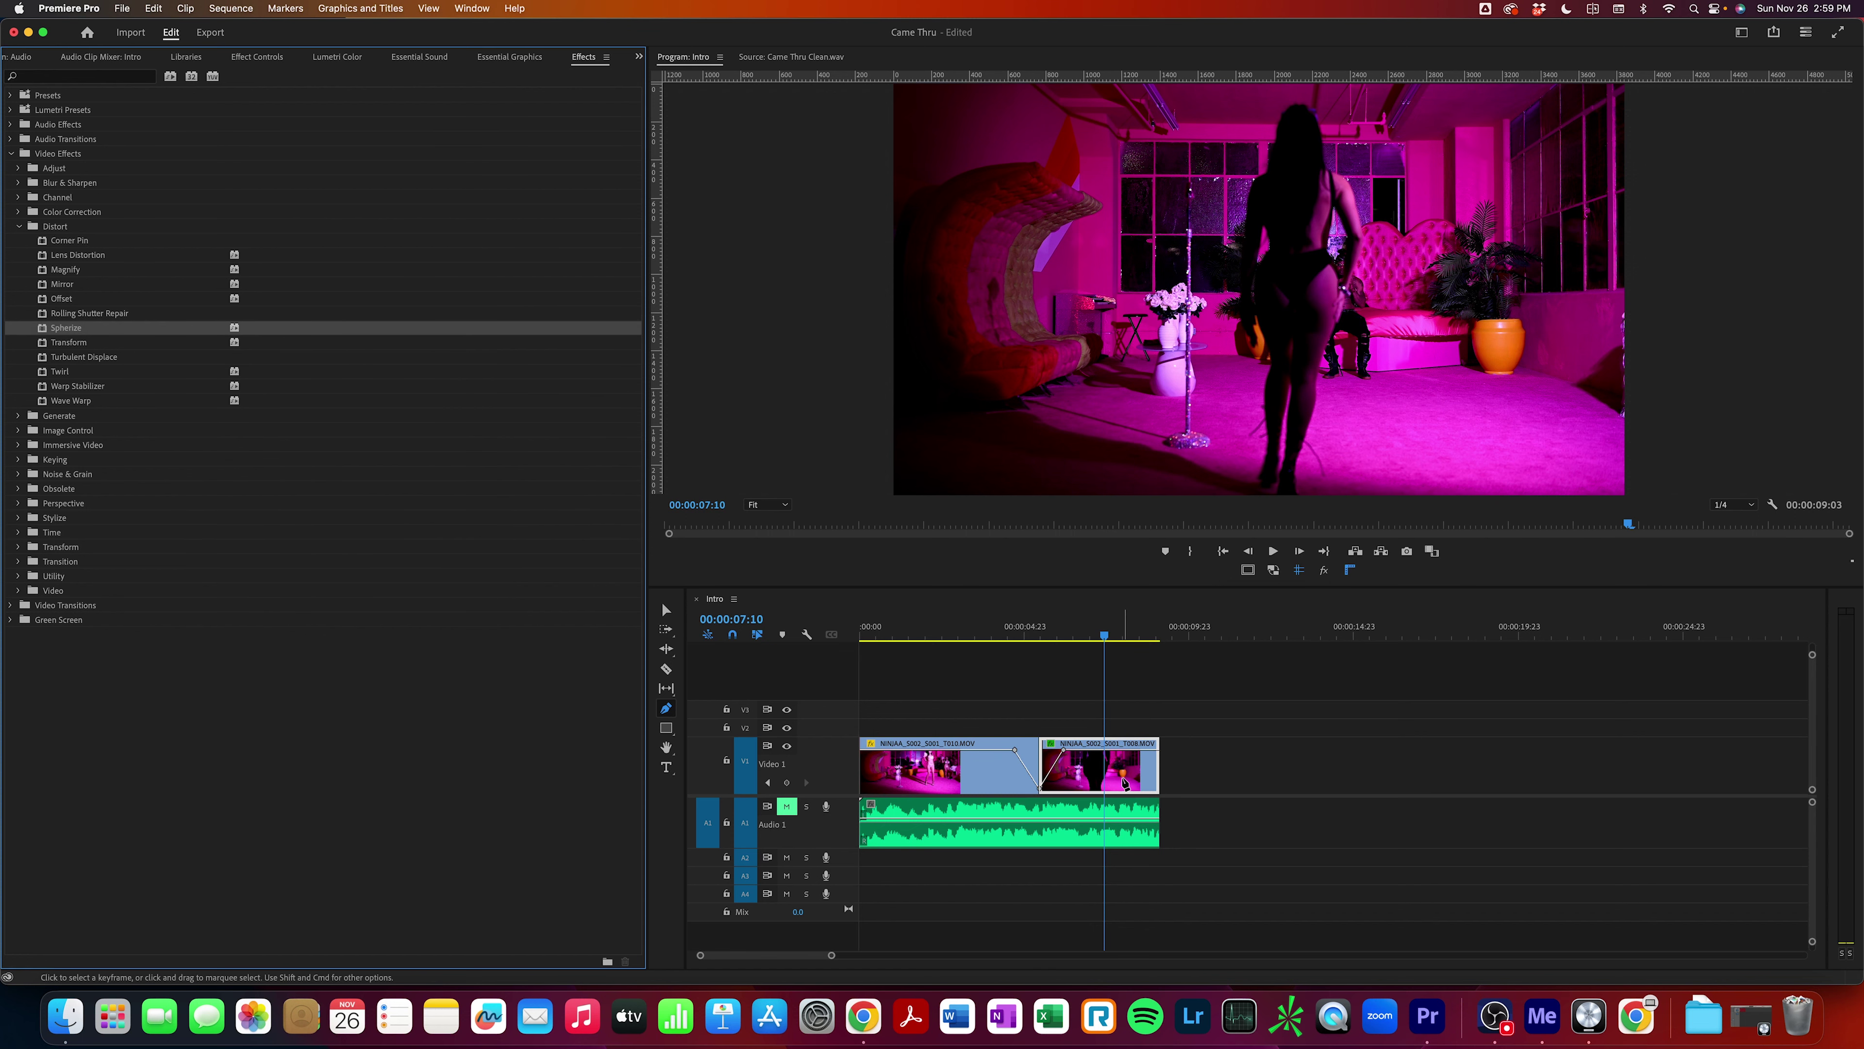
Set T008's Spherize radius to 950 and its horizontal sphere centre to 2103, and start playback.
{"action": "left_click", "coordinate": [256, 57]}
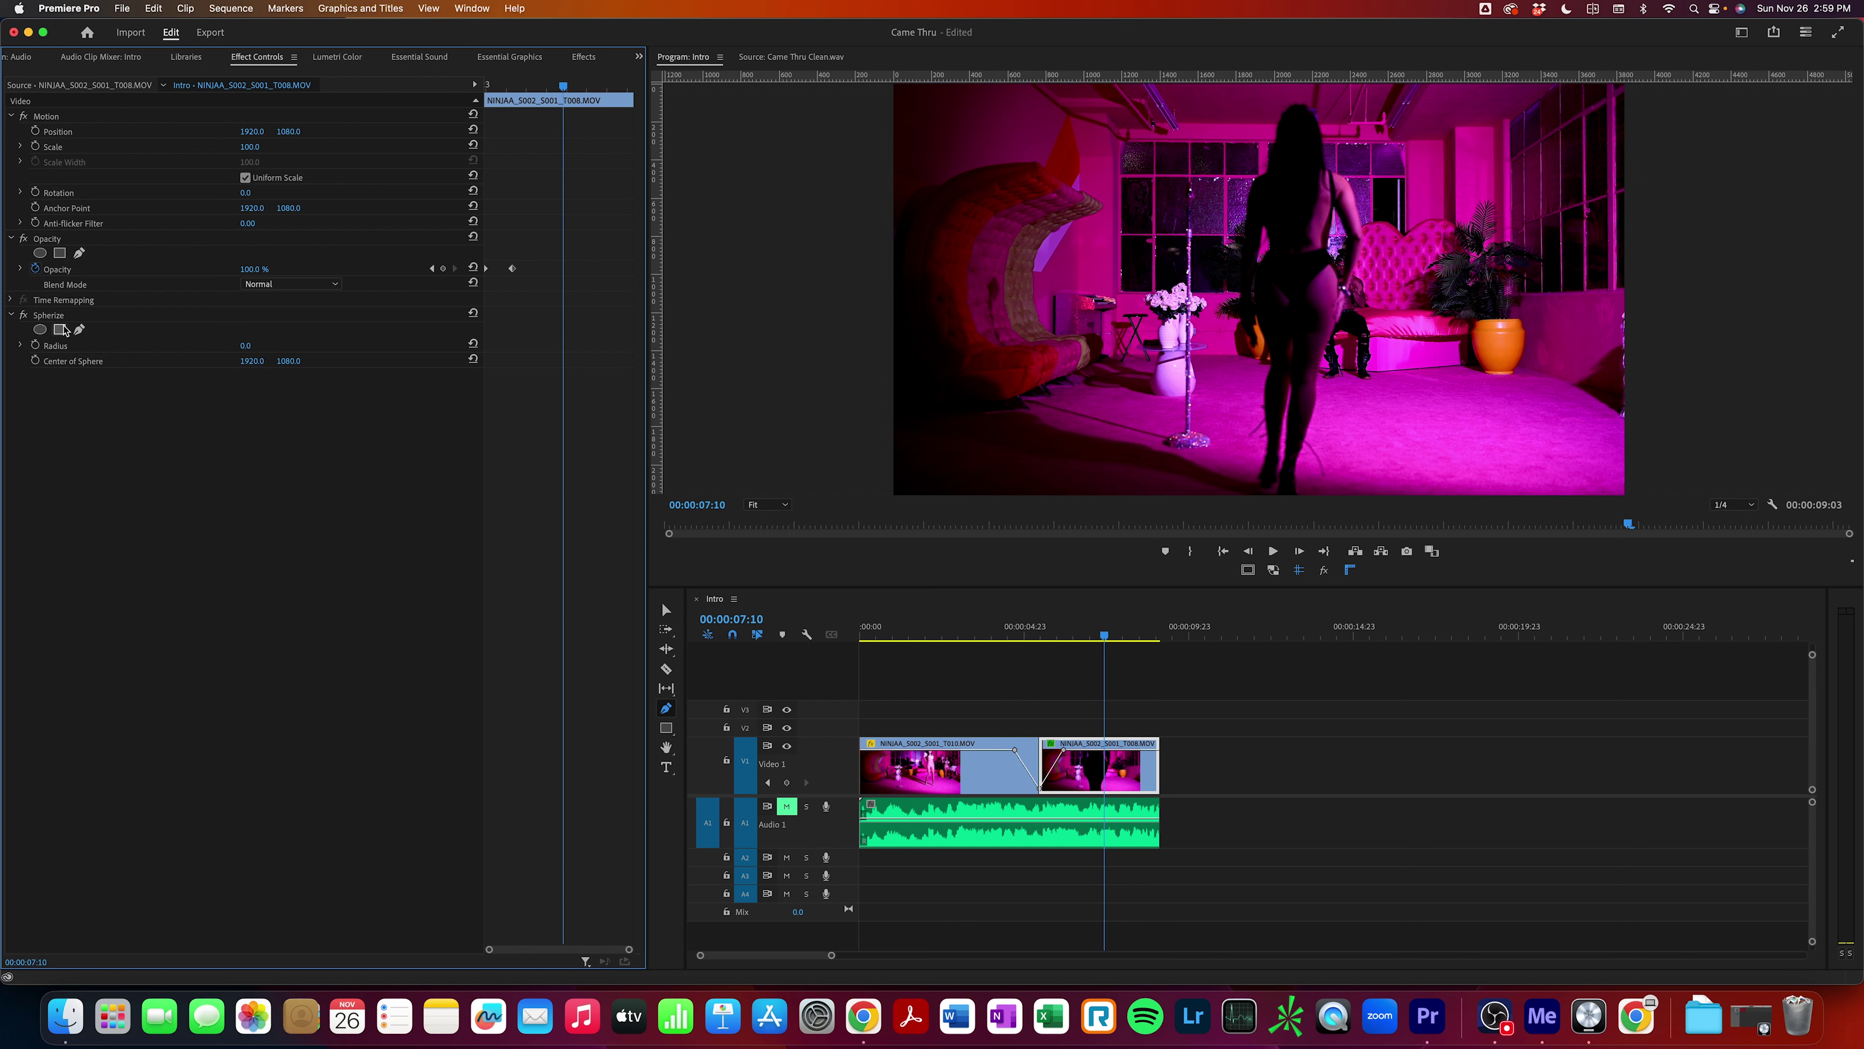
{"action": "left_click", "coordinate": [74, 320]}
{"action": "left_click_drag", "start_coordinate": [245, 346], "coordinate": [944, 346]}
{"action": "left_click_drag", "start_coordinate": [252, 361], "coordinate": [388, 361]}
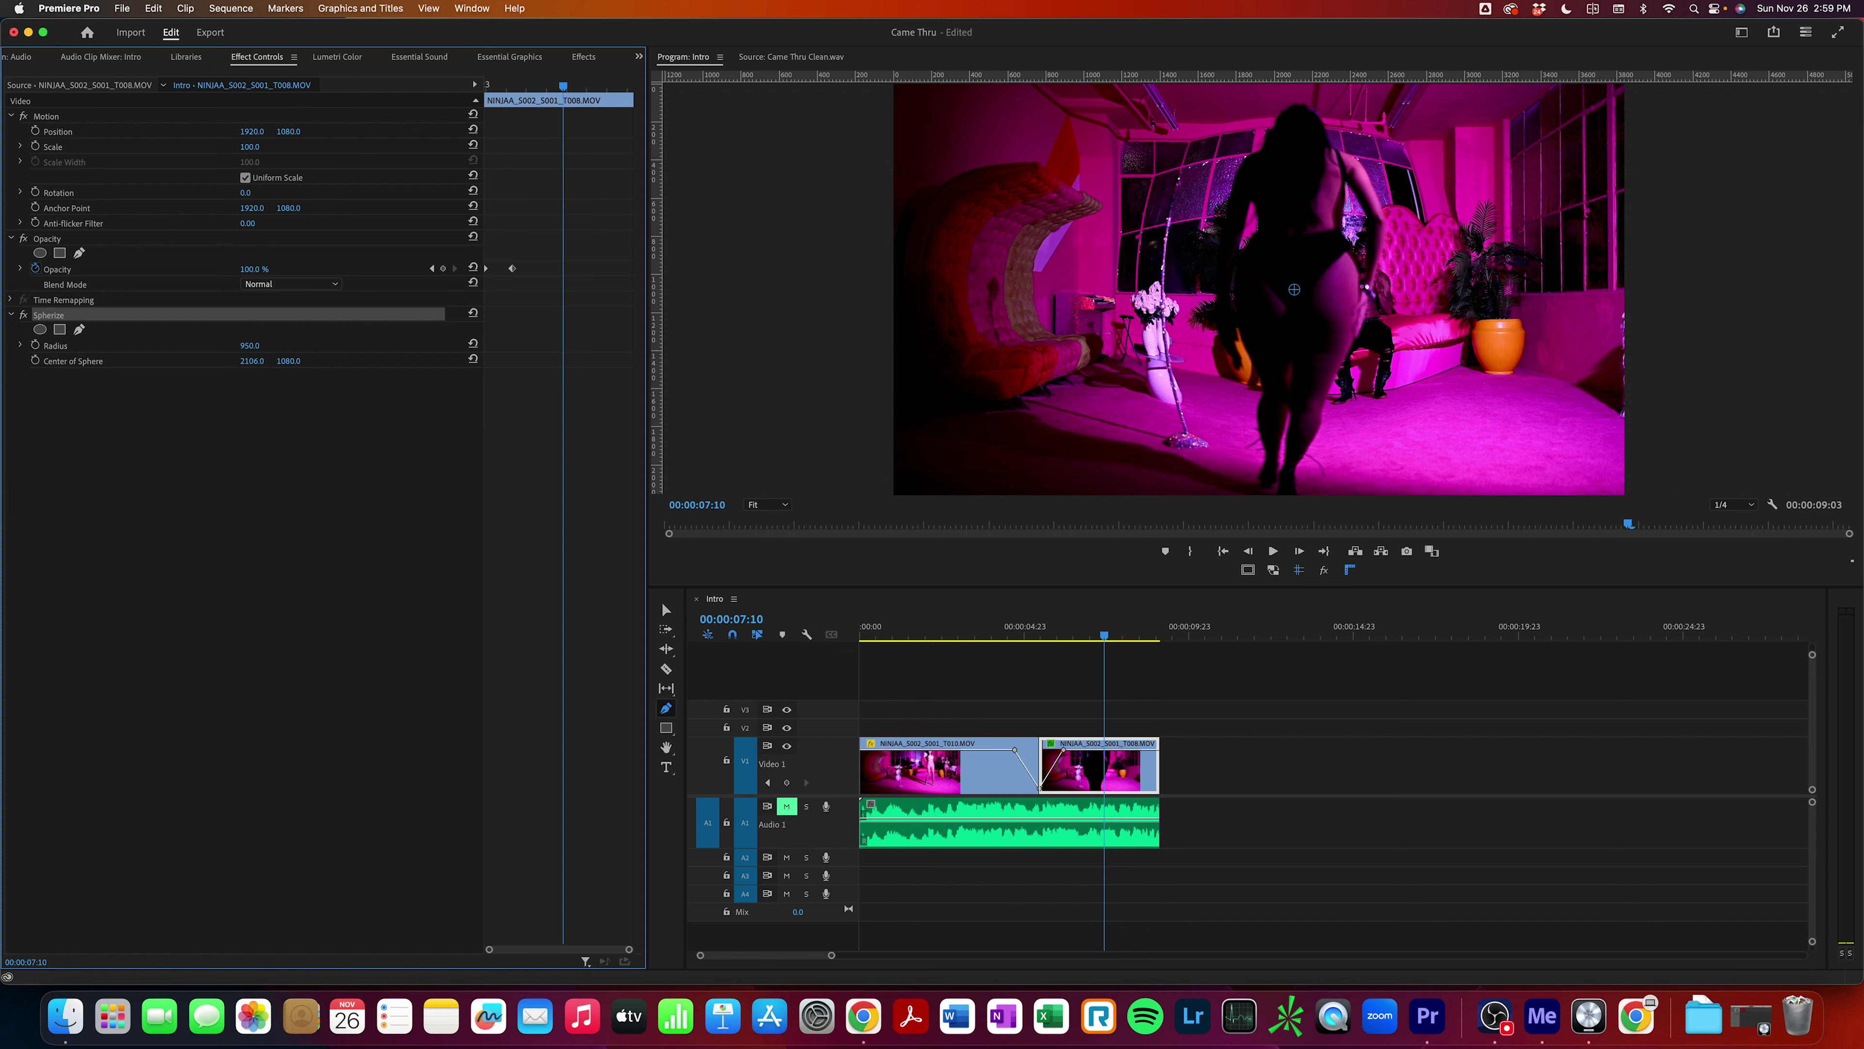
{"action": "left_click_drag", "start_coordinate": [255, 362], "coordinate": [402, 362]}
{"action": "key", "text": "space"}
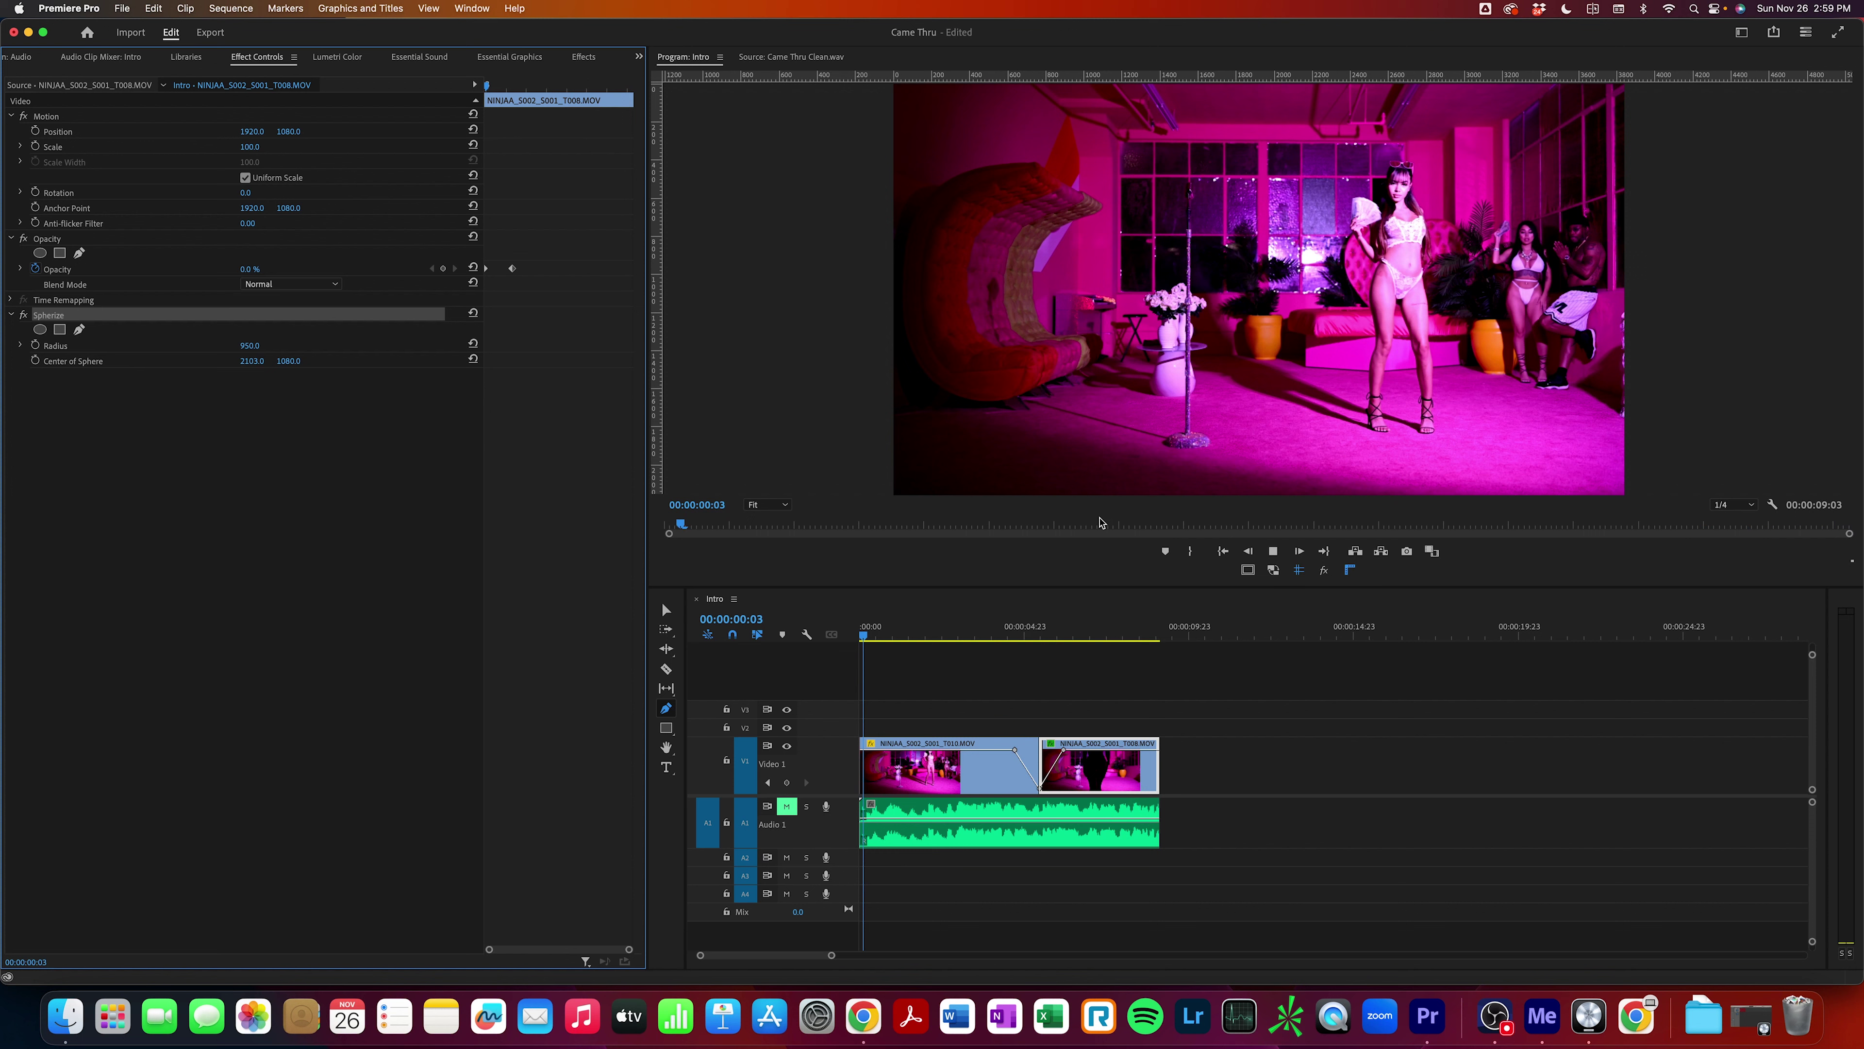
View the distortion at 00:00:08:01 and delete the Spherize effect from the T008 clip.
{"action": "left_click", "coordinate": [1124, 633]}
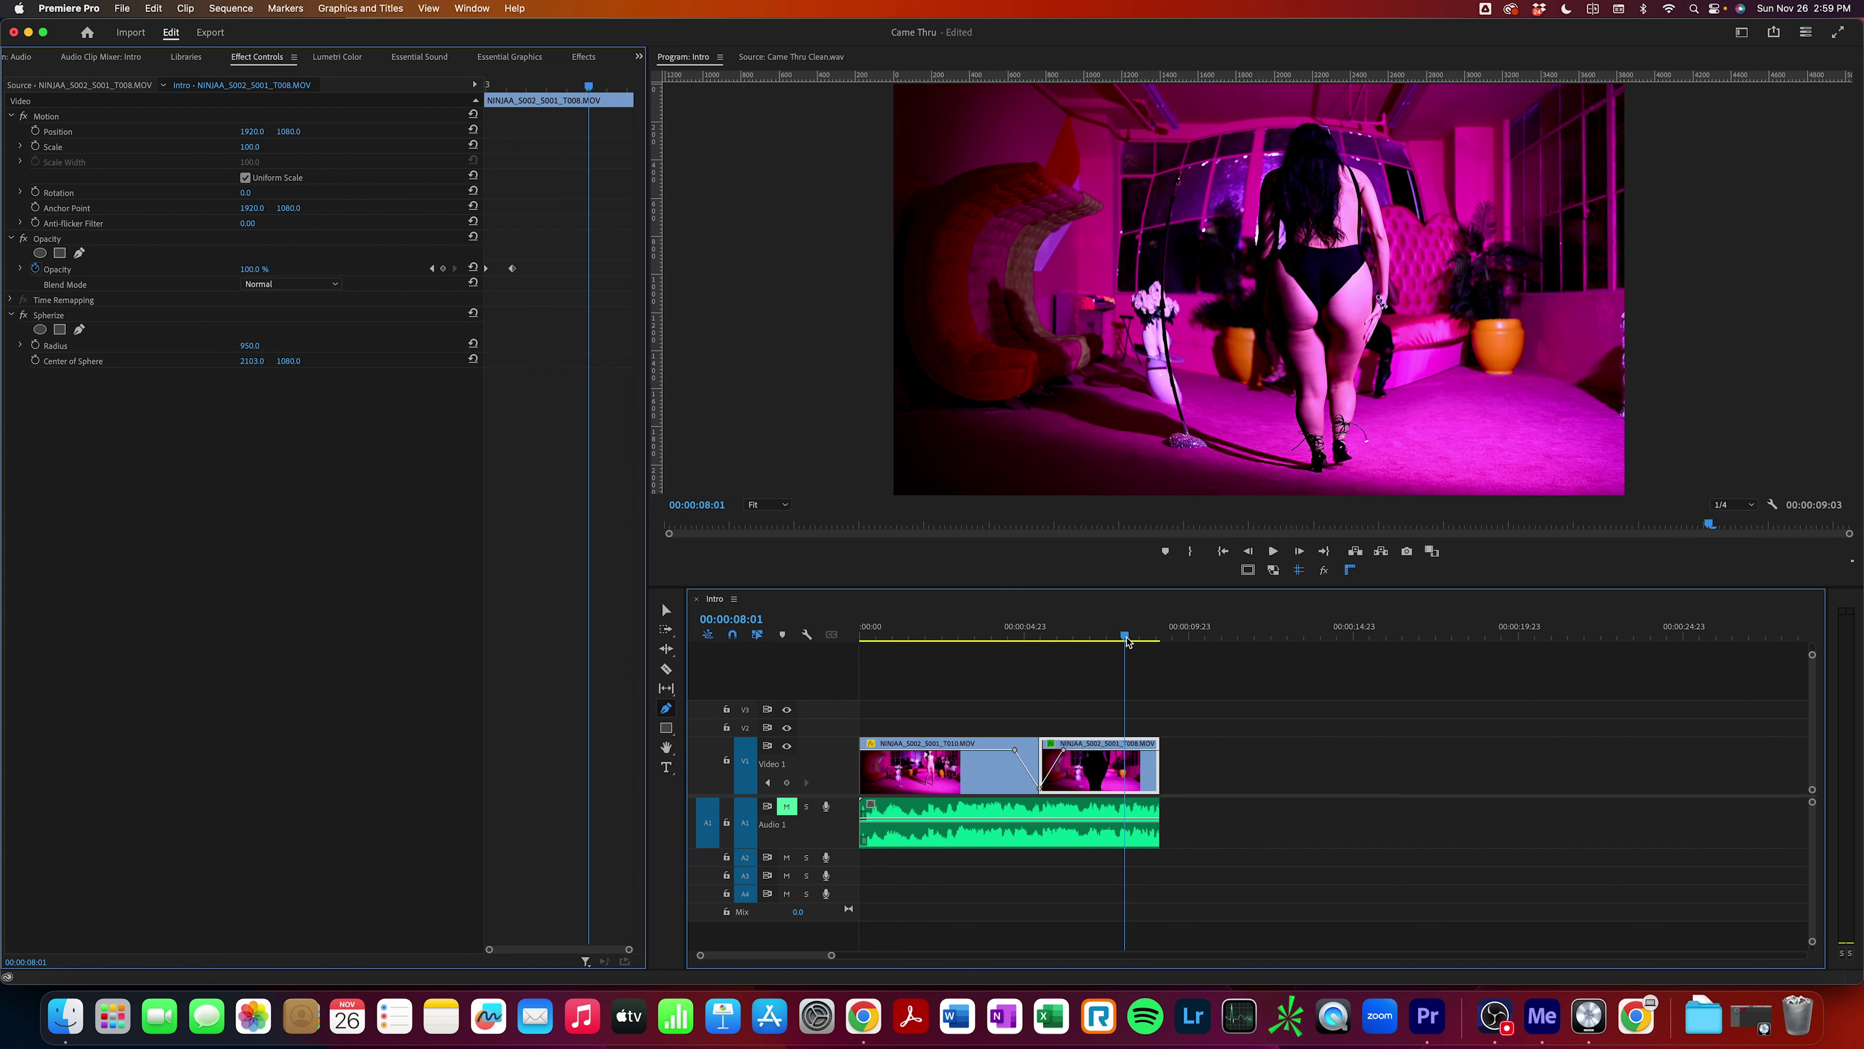
{"action": "left_click", "coordinate": [52, 317]}
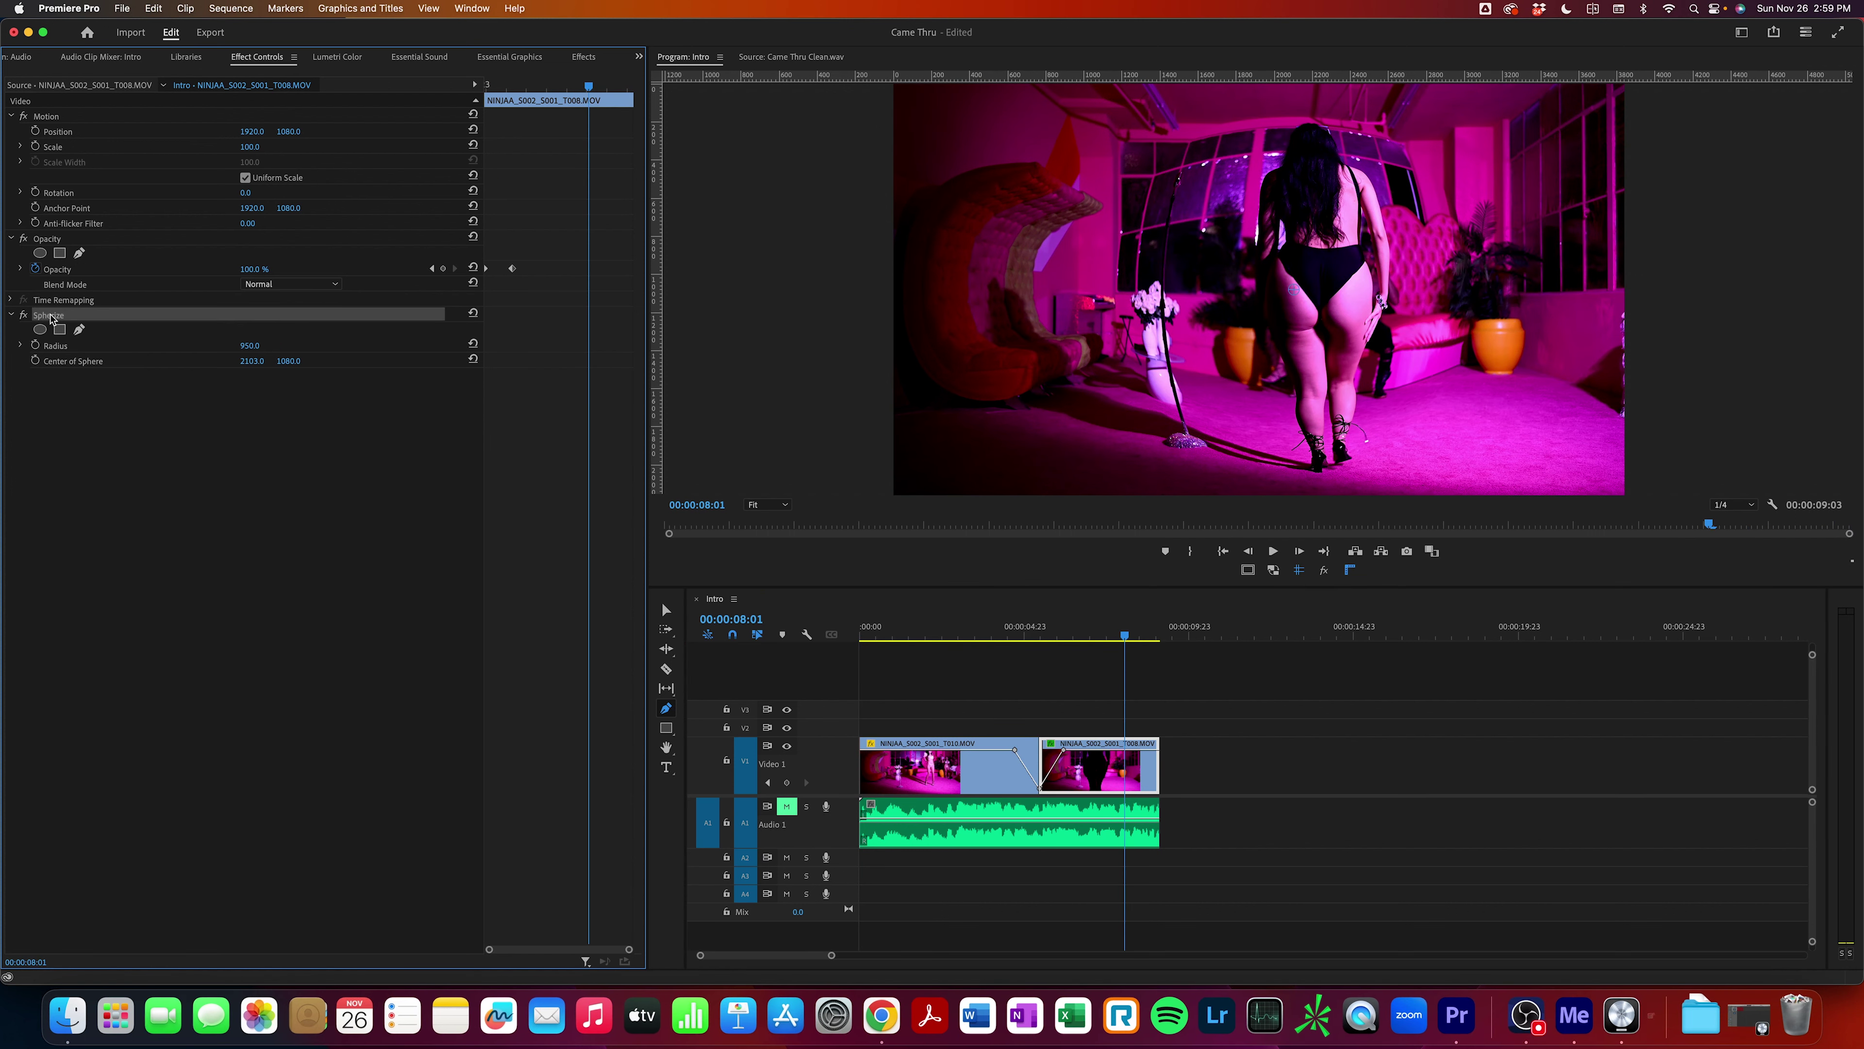
{"action": "key", "text": "Delete"}
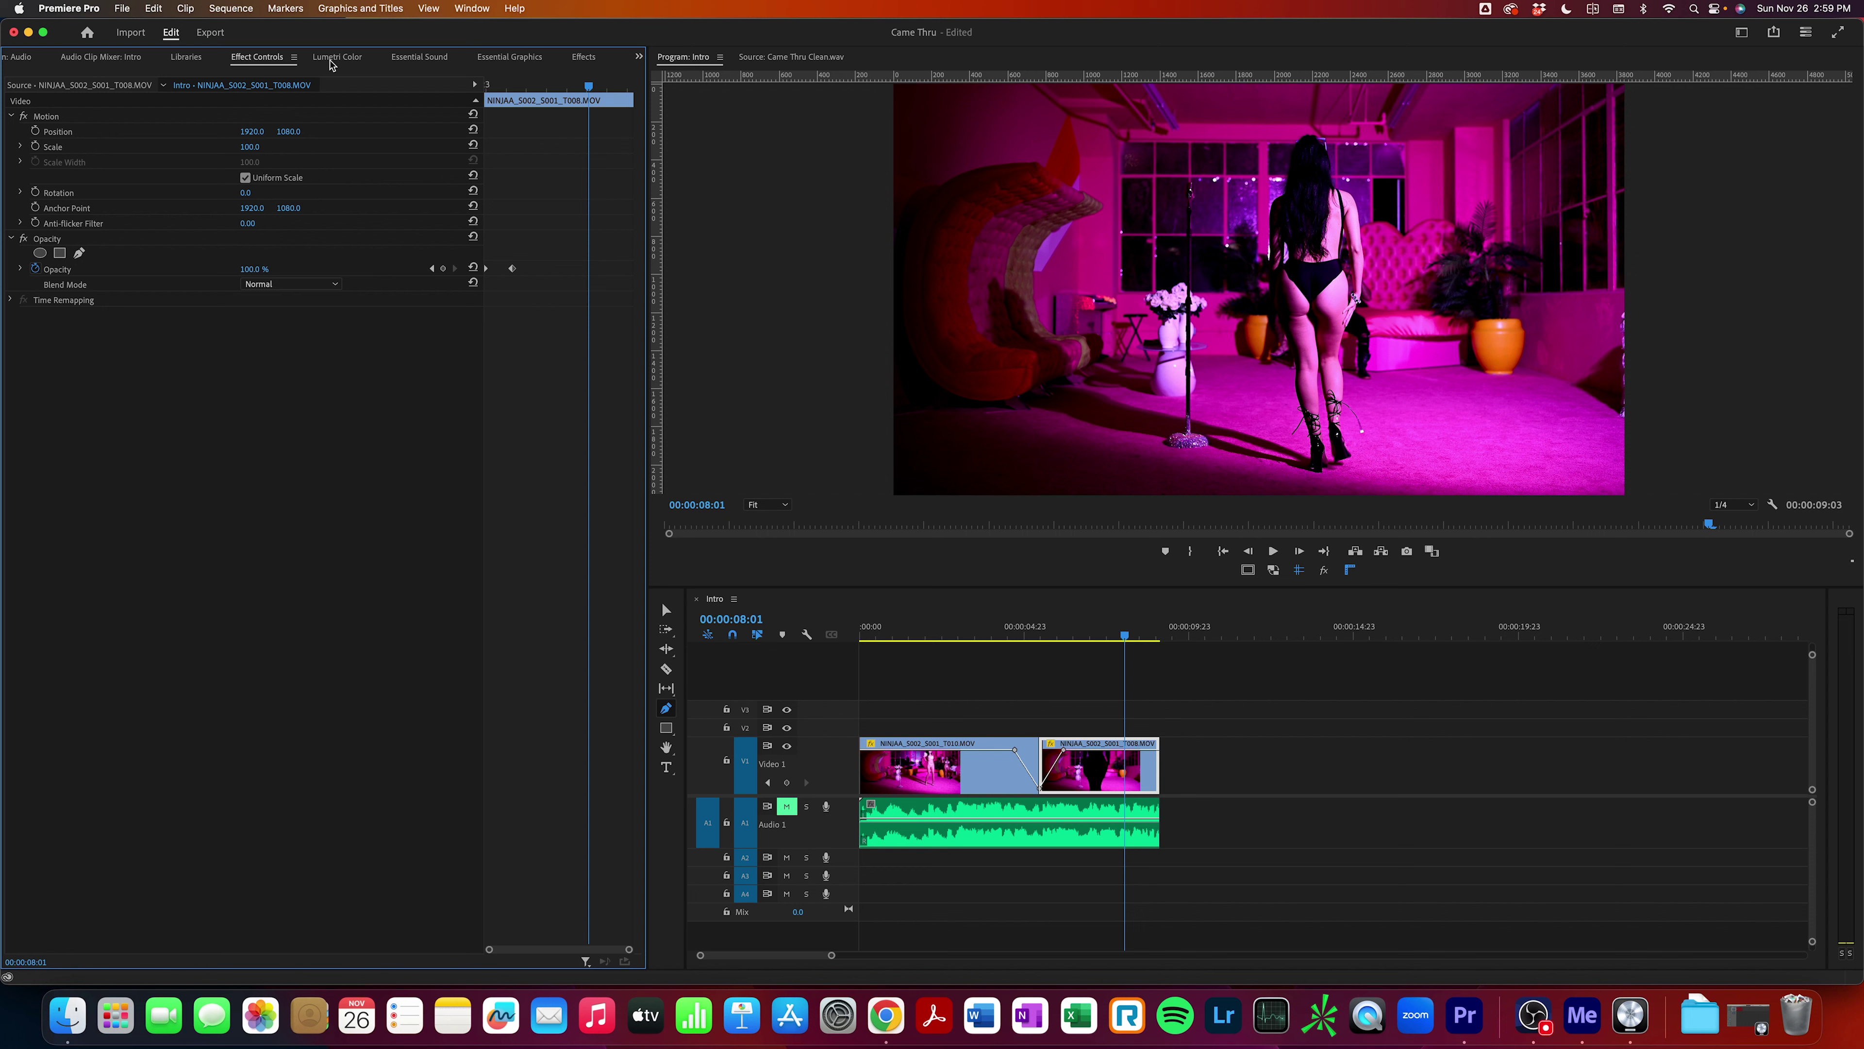
Switch to the Color workspace to grade the T008 clip.
{"action": "left_click", "coordinate": [470, 10]}
{"action": "mouse_move", "coordinate": [486, 30]}
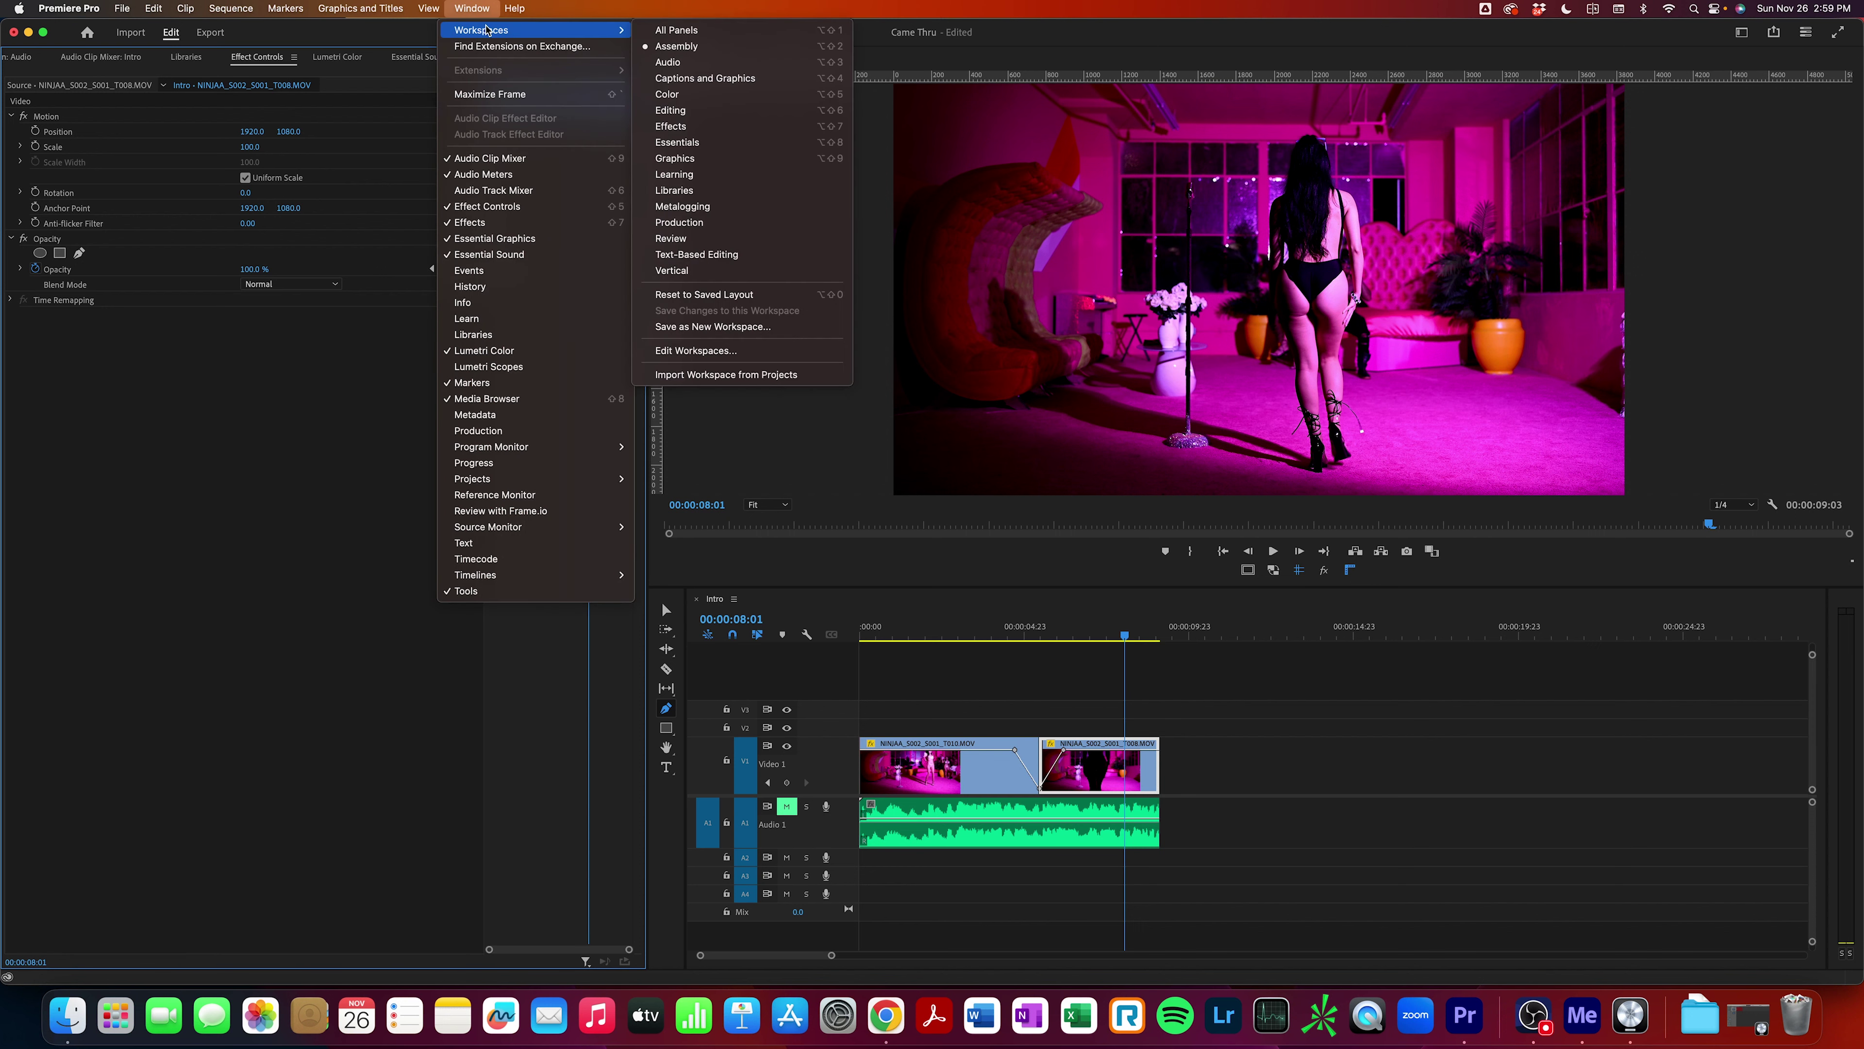
{"action": "left_click", "coordinate": [676, 99]}
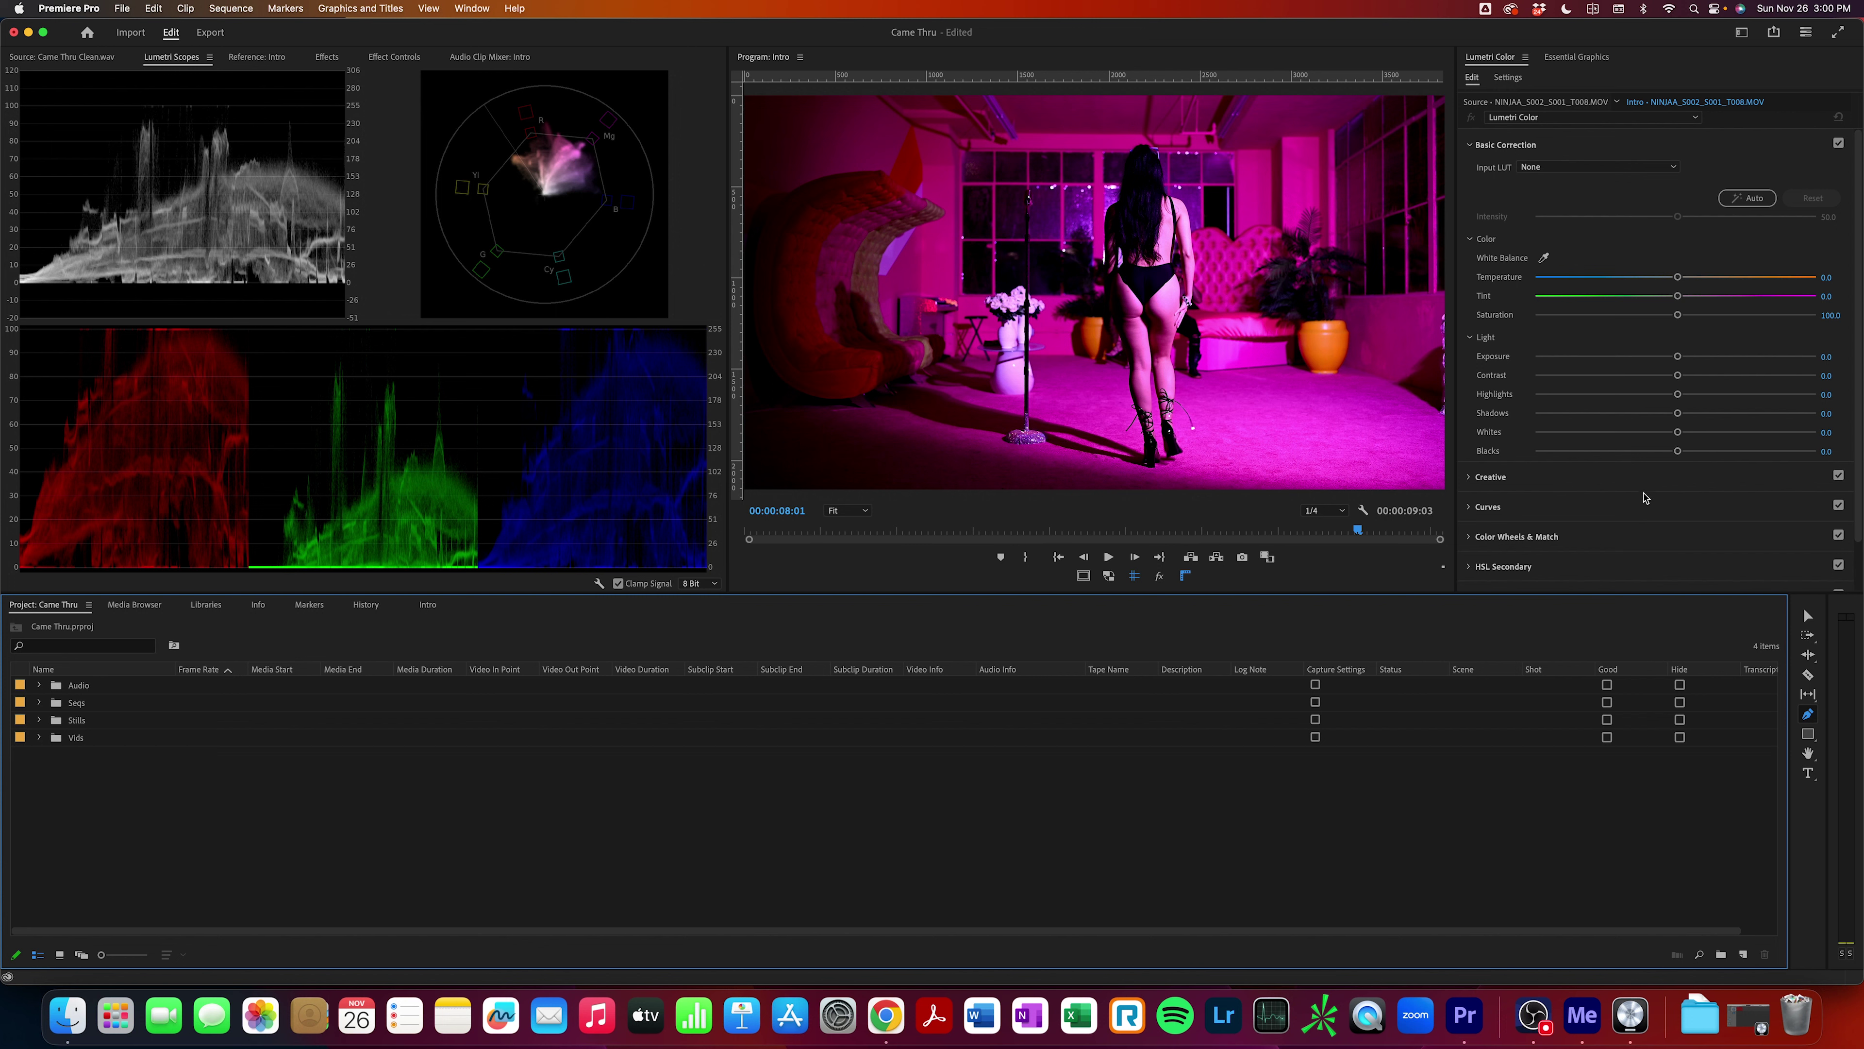
Apply the Auto adjustment in T008's Basic Correction and compare the image with the correction off and on.
{"action": "left_click", "coordinate": [1745, 205]}
{"action": "left_click", "coordinate": [1747, 205]}
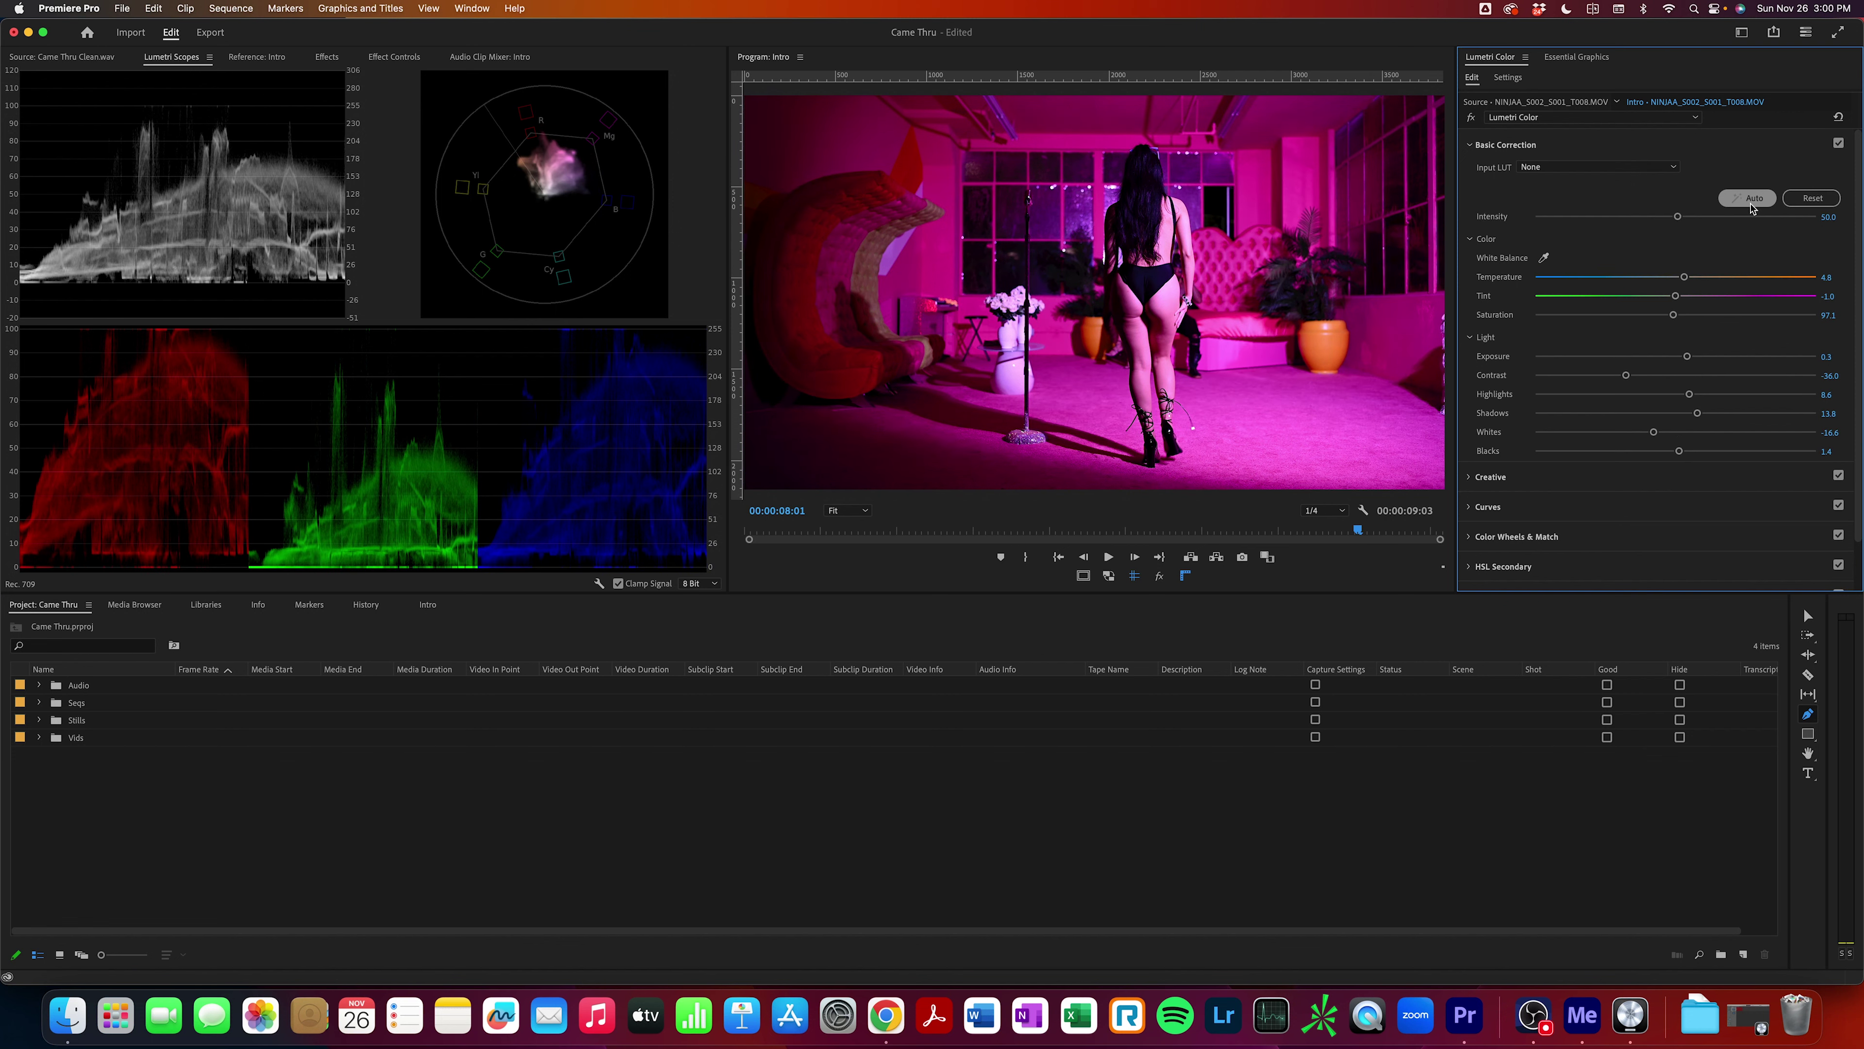
{"action": "left_click", "coordinate": [1838, 144]}
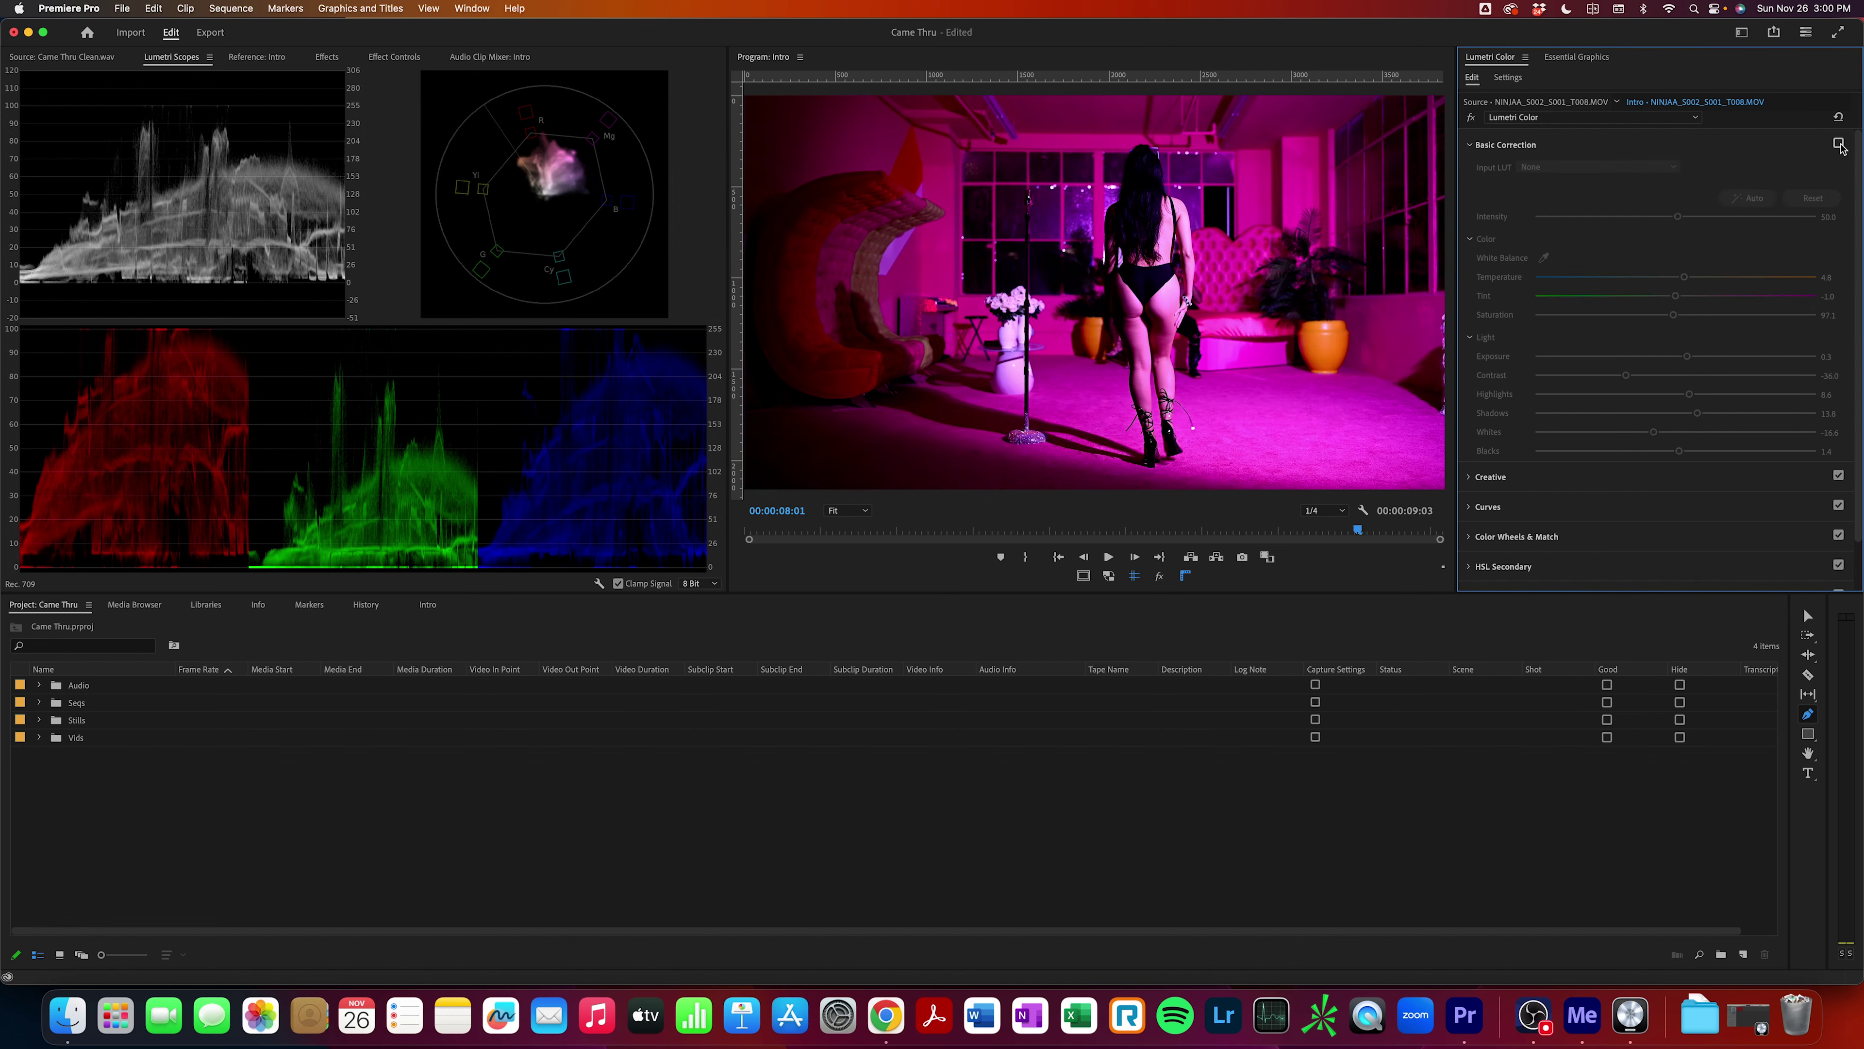
{"action": "left_click", "coordinate": [1838, 144]}
{"action": "left_click", "coordinate": [1838, 144]}
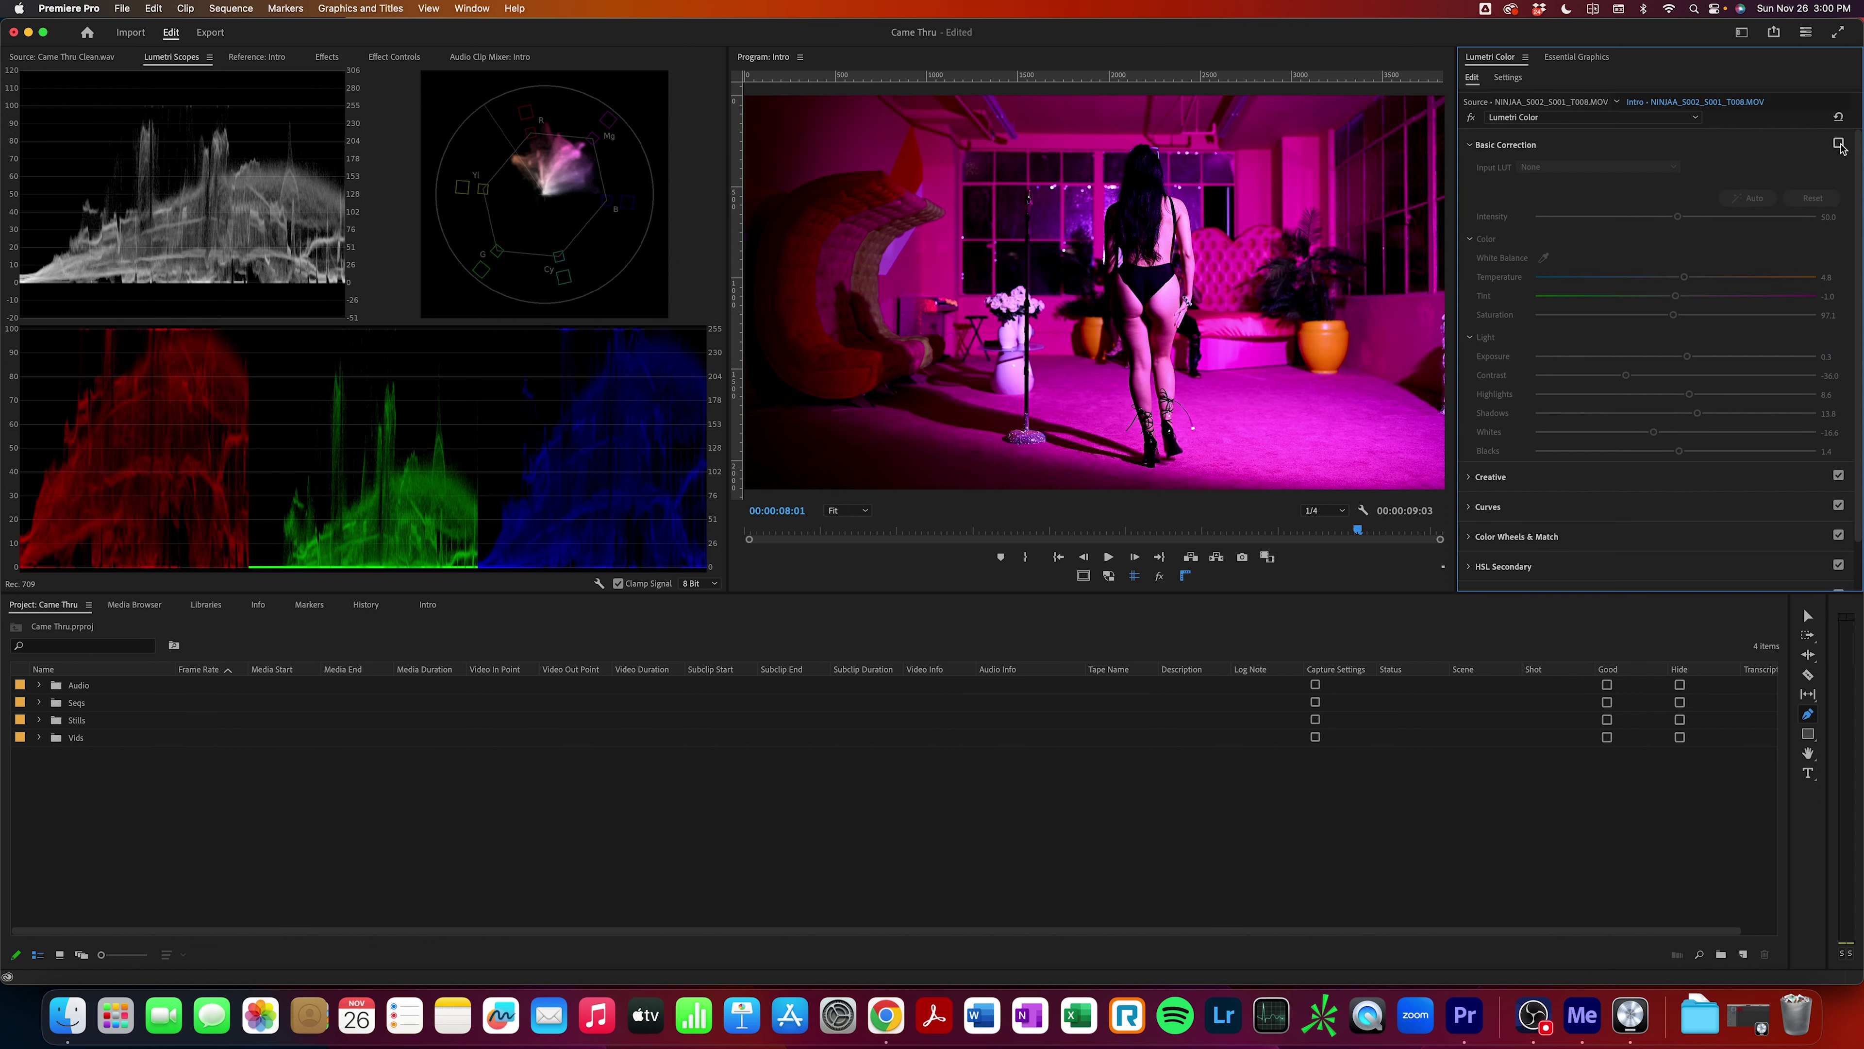
{"action": "left_click", "coordinate": [1839, 144]}
Reset the Auto adjustment and try Shadows -55, Whites 33.9 and Blacks 19.4 on the T008 clip.
{"action": "left_click", "coordinate": [1810, 200]}
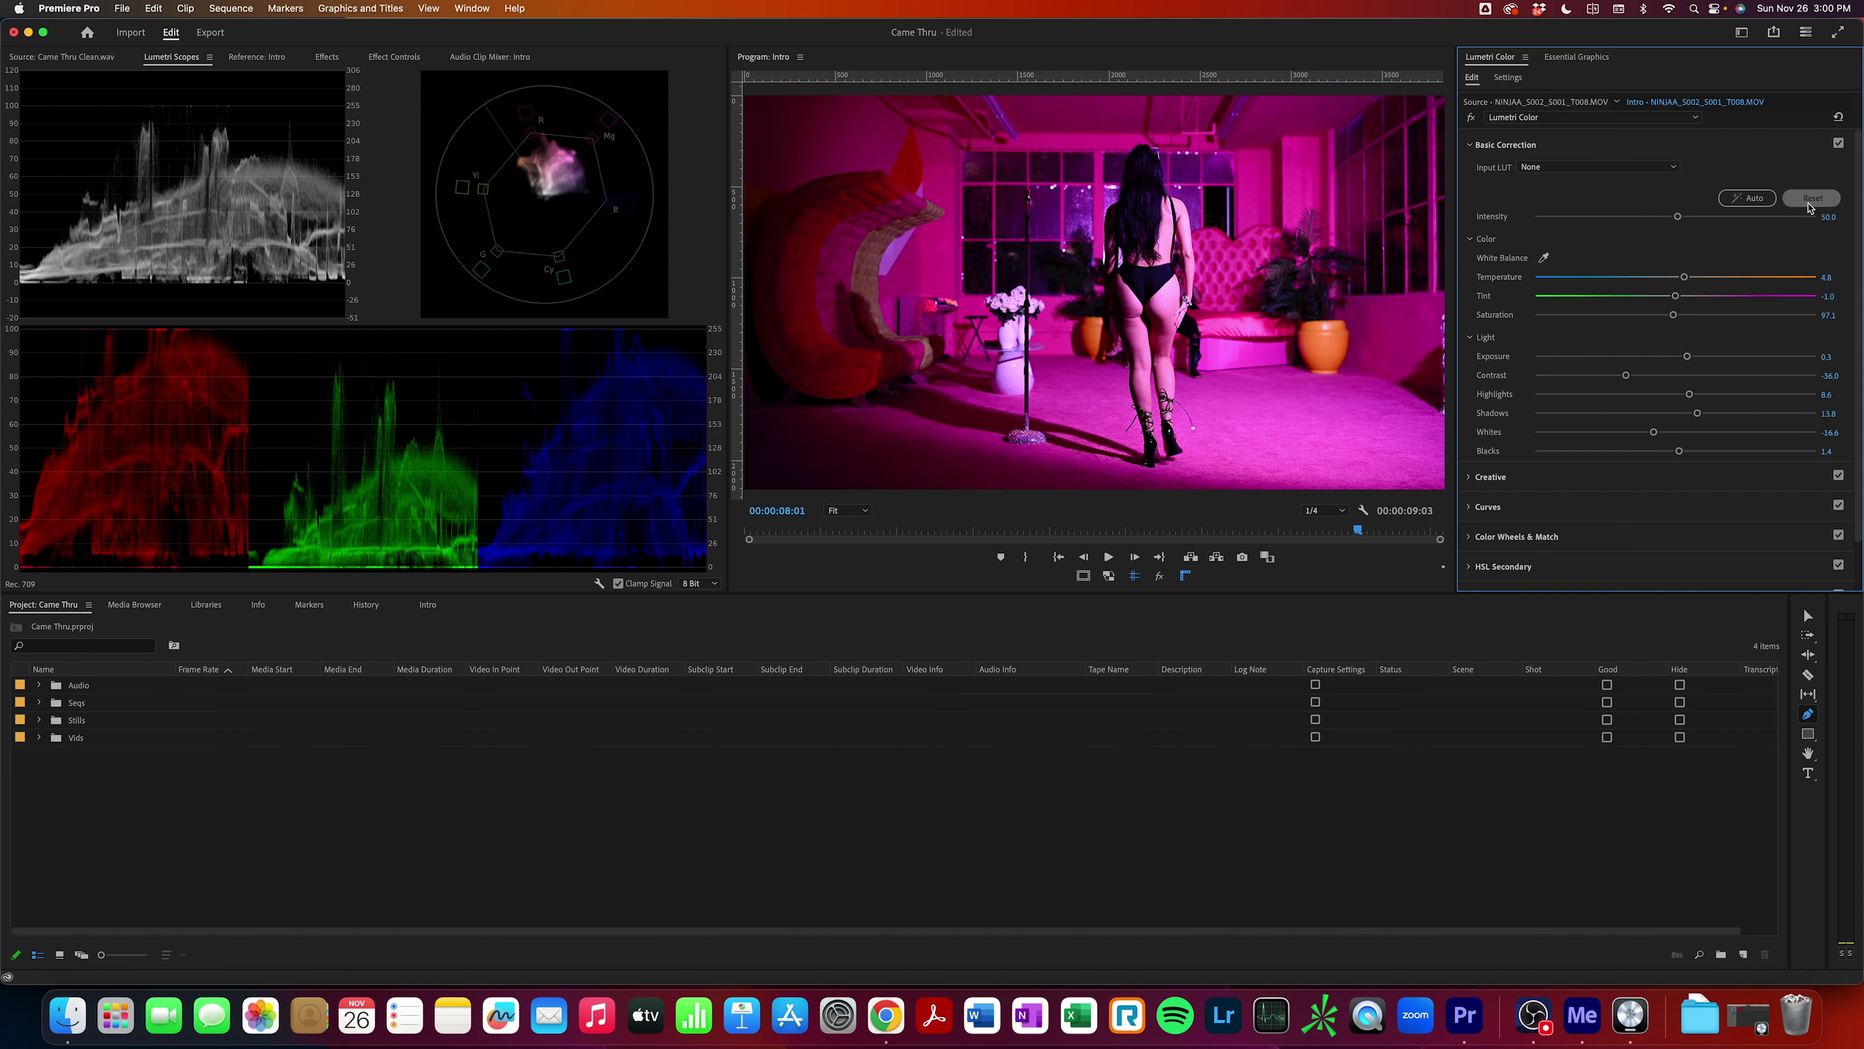
{"action": "left_click_drag", "start_coordinate": [1678, 451], "coordinate": [1599, 414]}
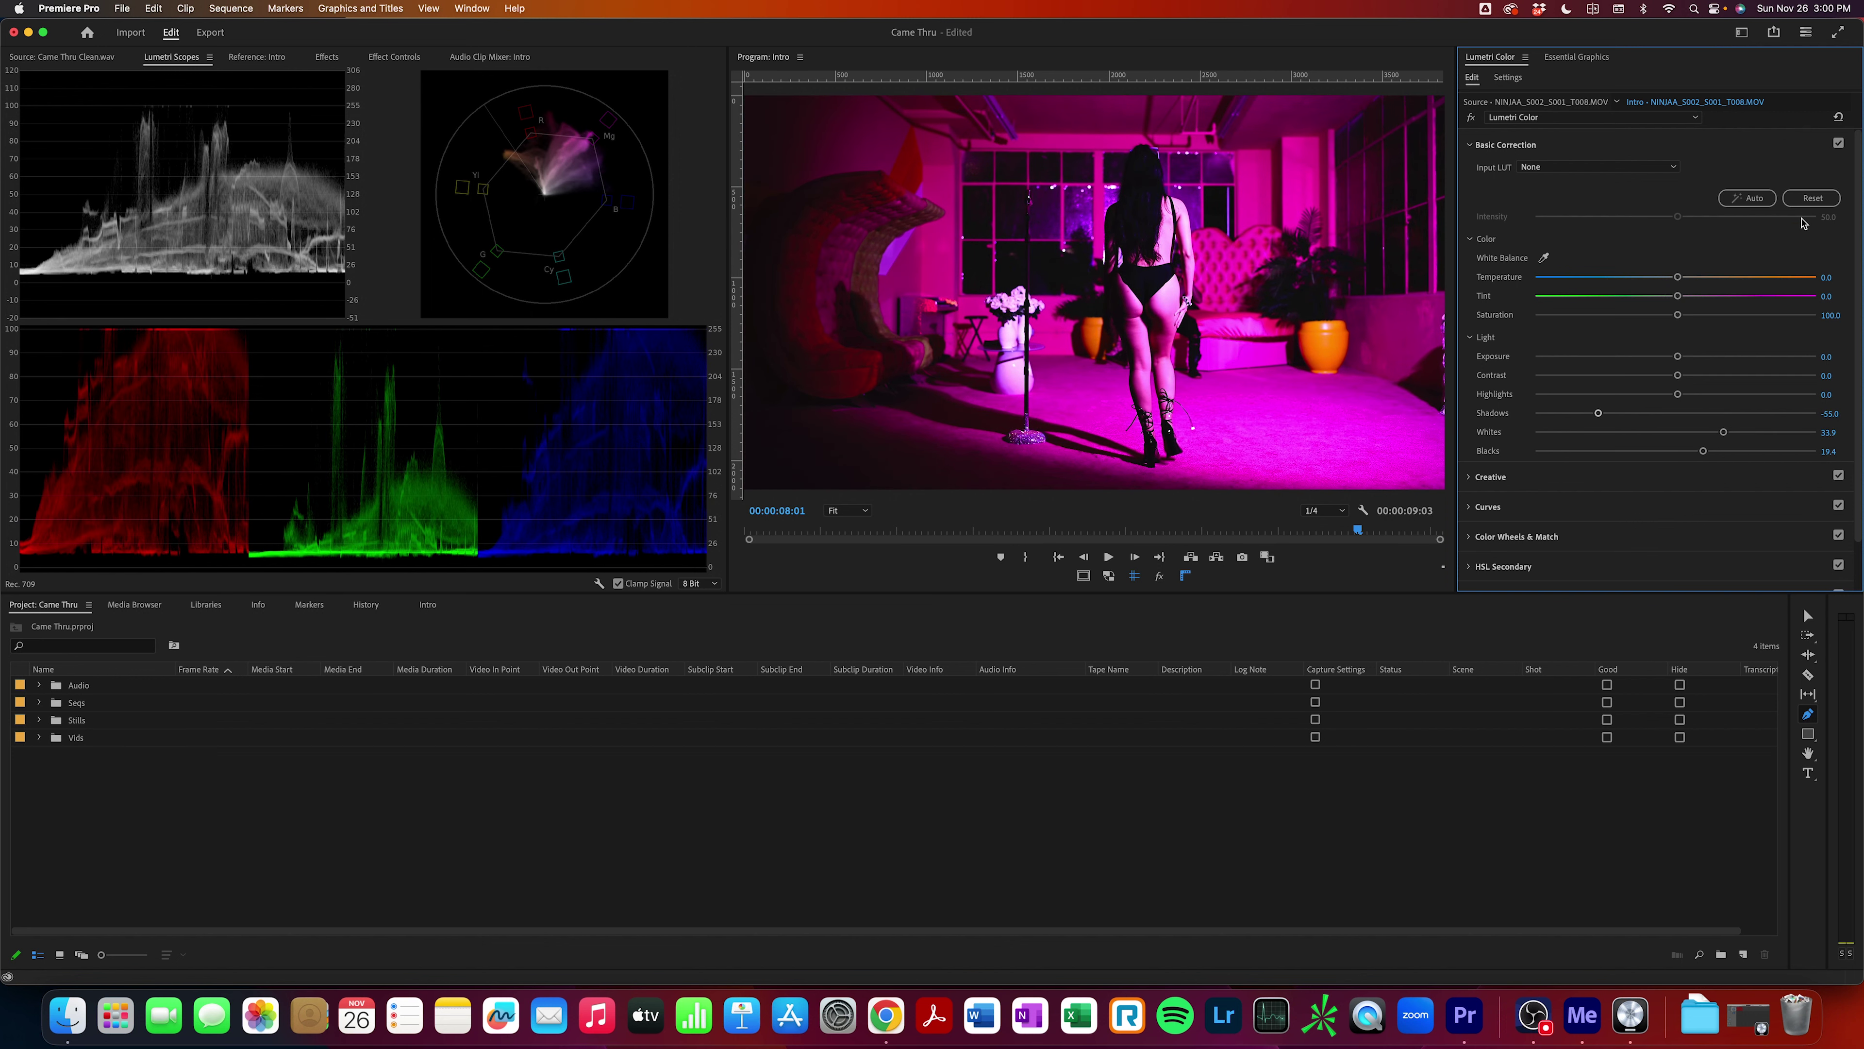
Reset T008's Basic Correction and set the white balance by sampling the white vase of flowers beside the microphone stand.
{"action": "left_click", "coordinate": [1817, 198]}
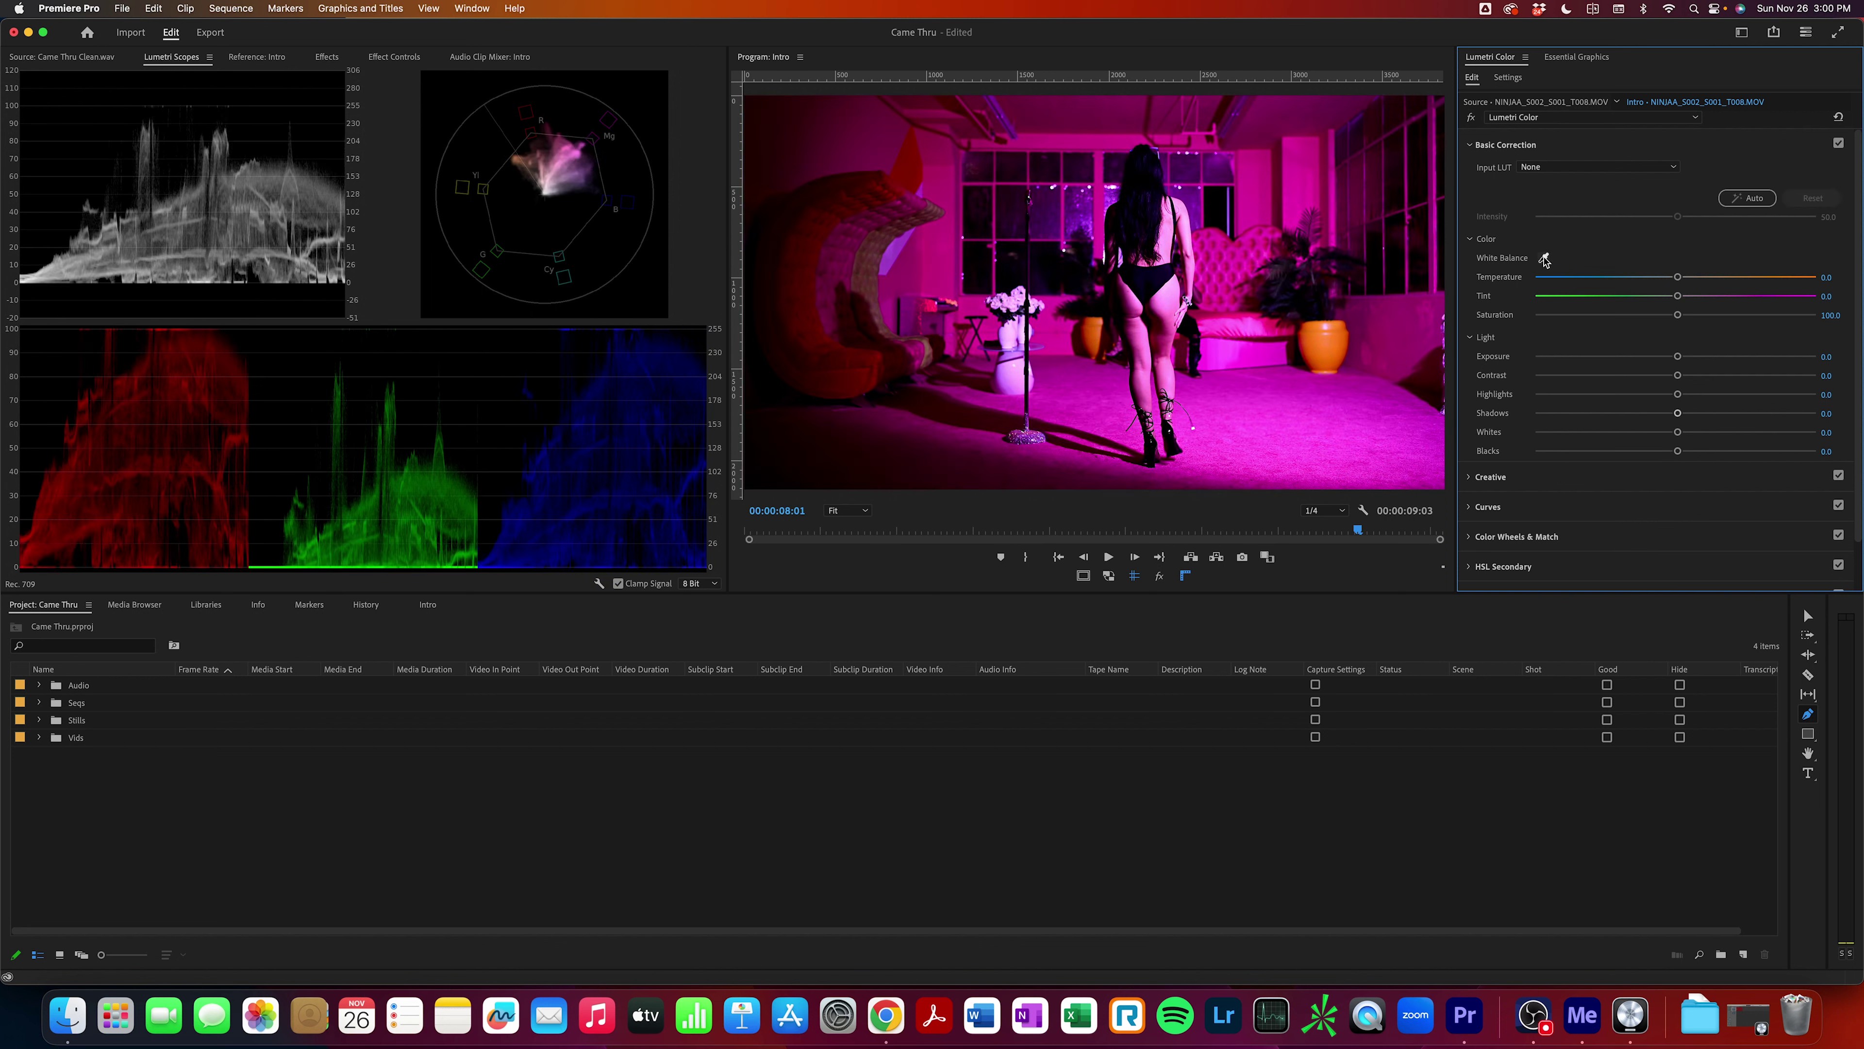
{"action": "left_click", "coordinate": [1015, 331]}
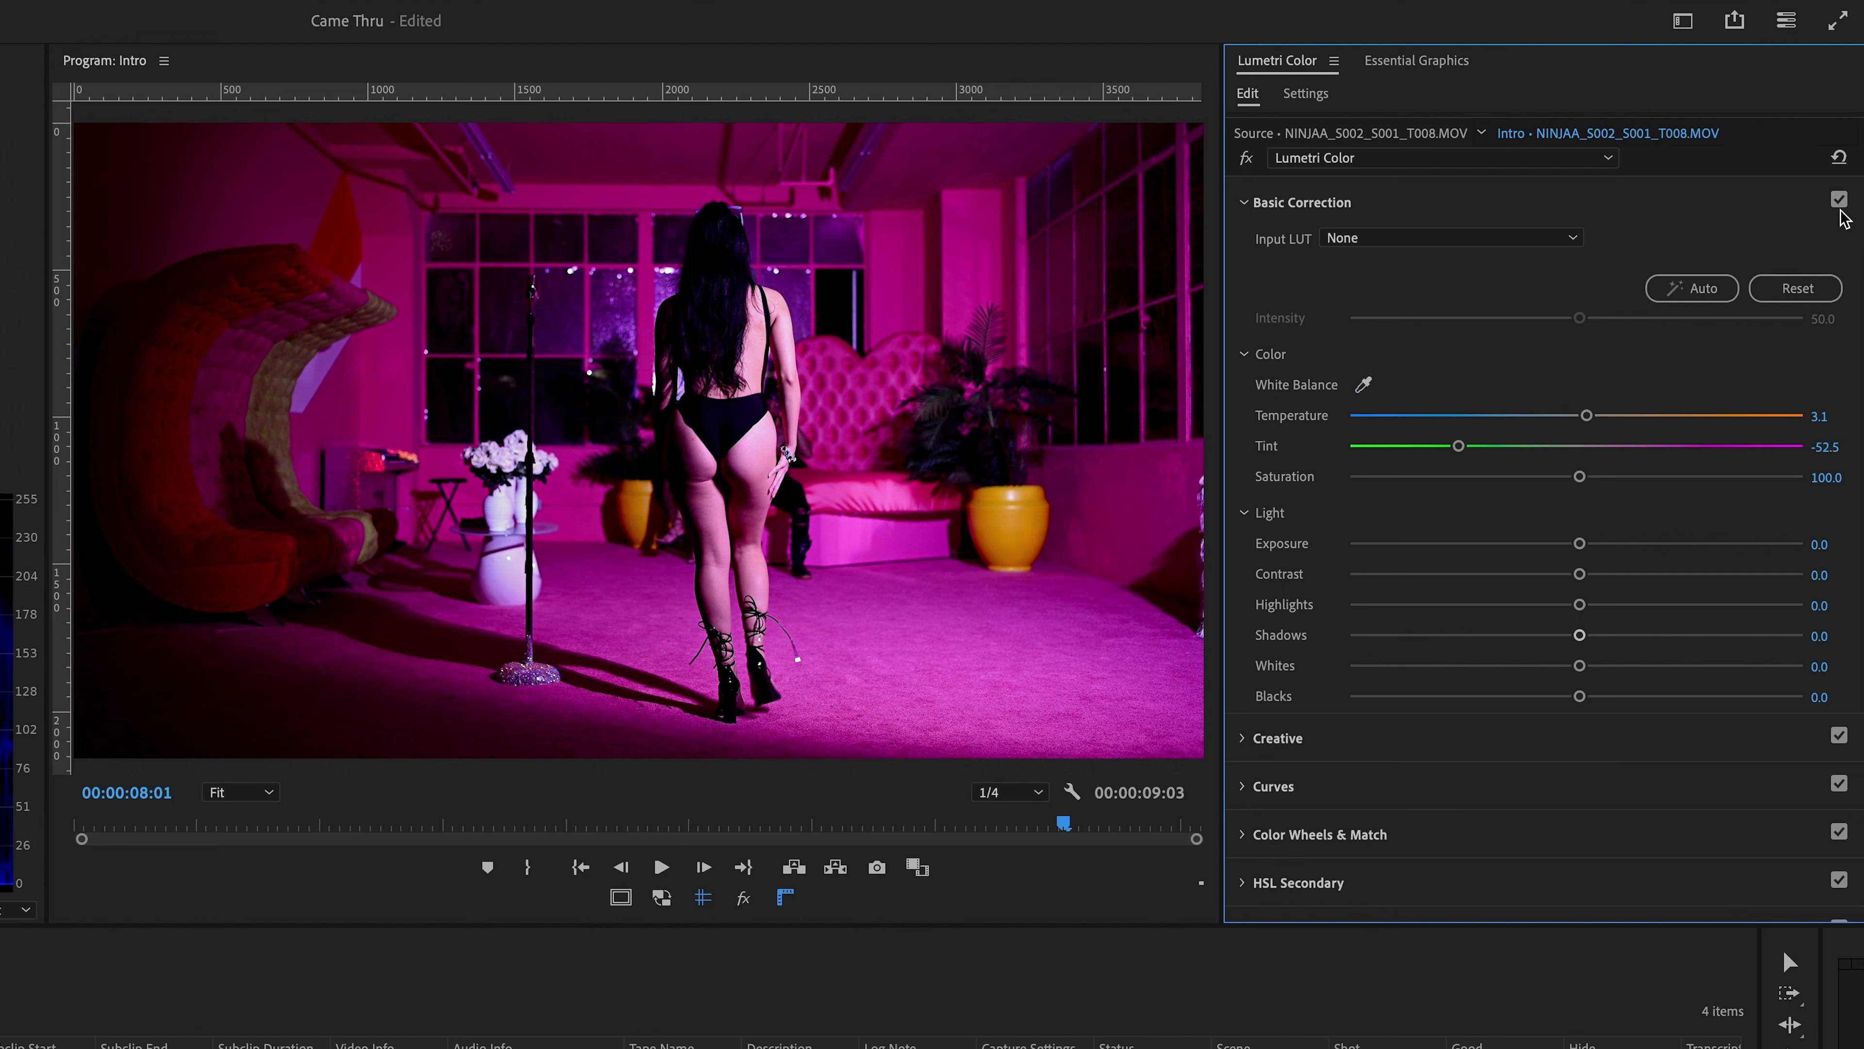
Reset the T008 clip's Basic Correction and switch to the Assembly workspace.
{"action": "left_click", "coordinate": [1807, 292]}
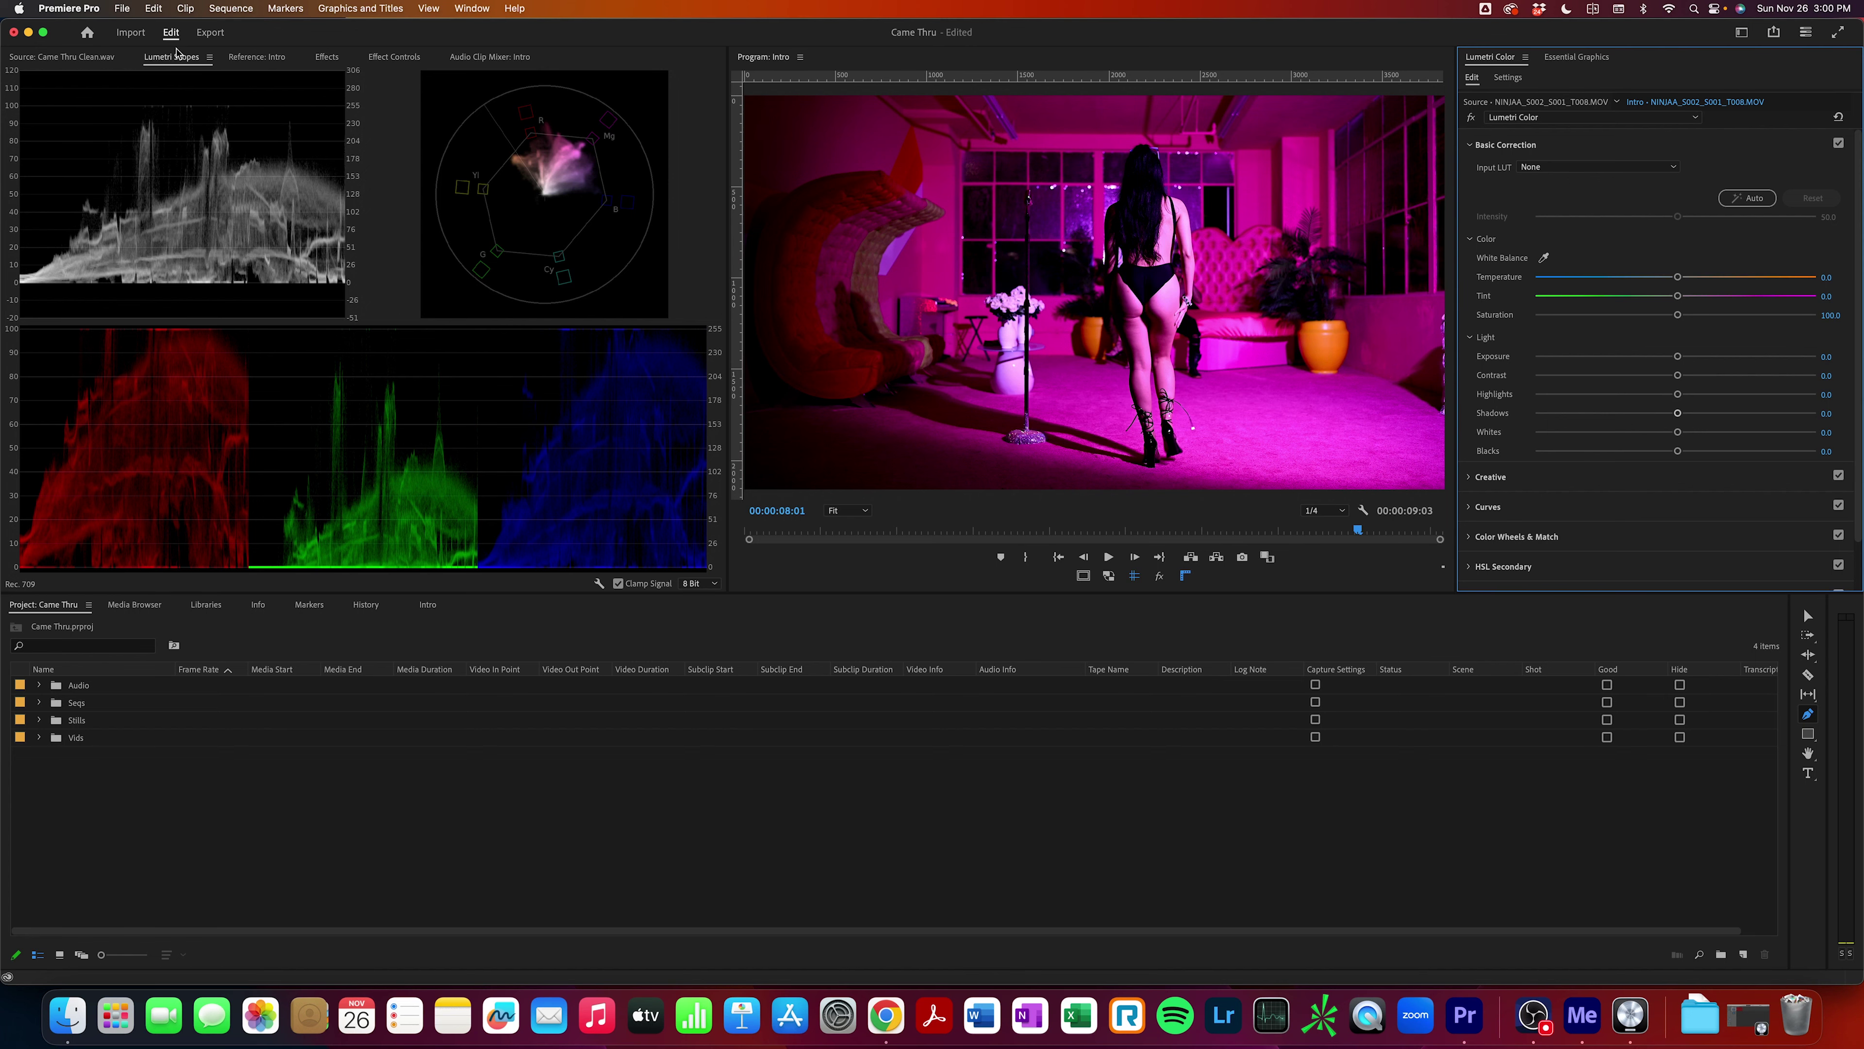
{"action": "left_click", "coordinate": [219, 36]}
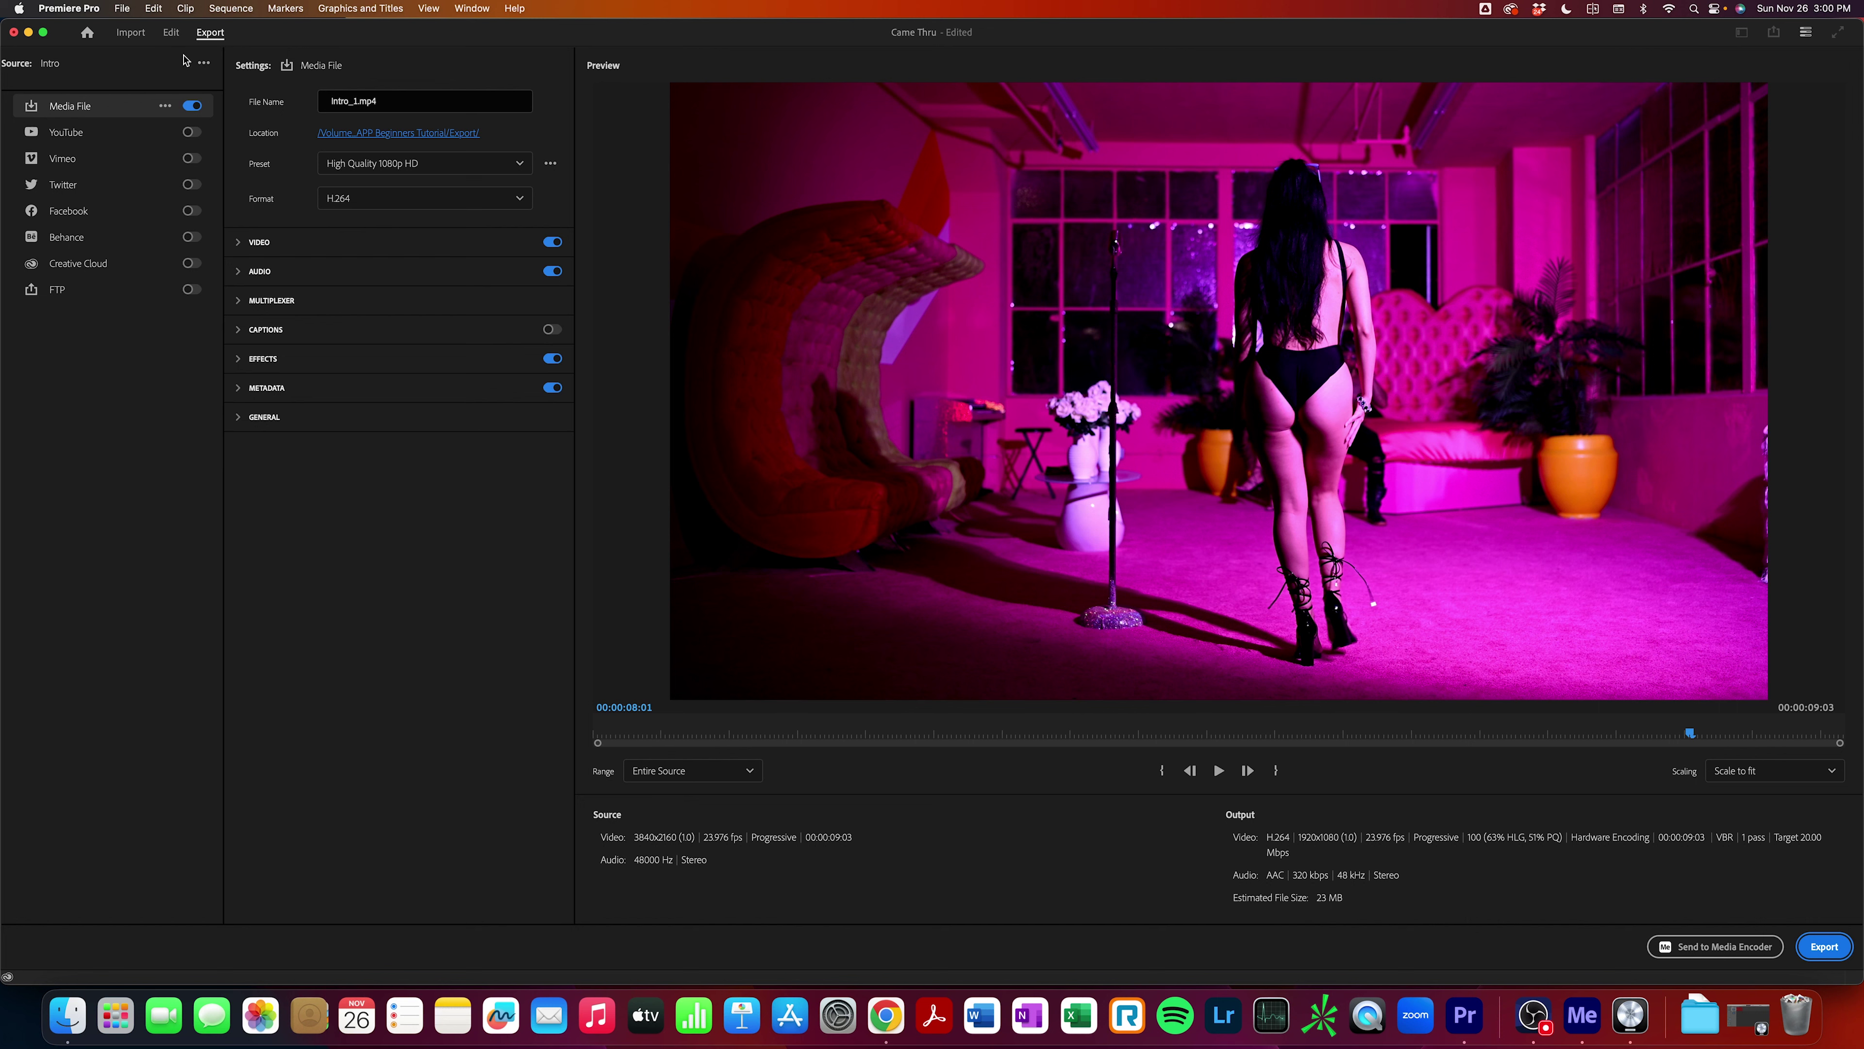
{"action": "left_click", "coordinate": [171, 33]}
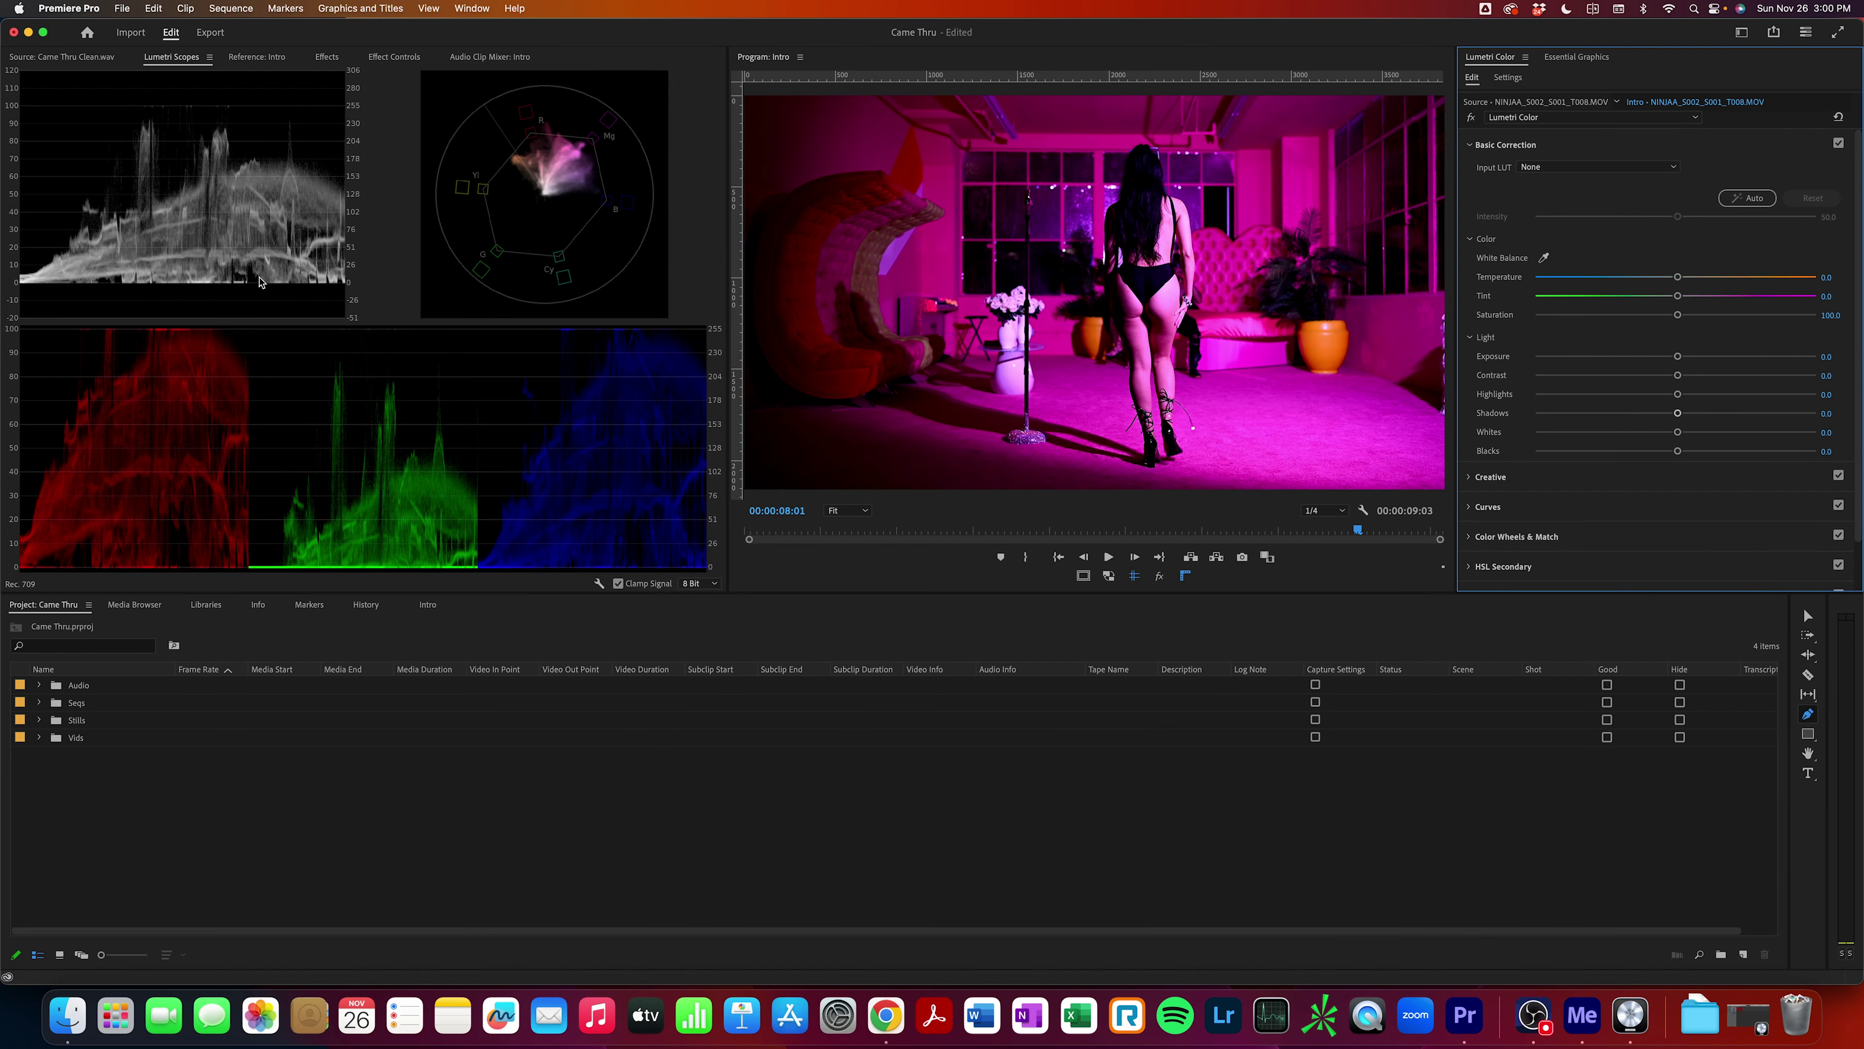
{"action": "left_click", "coordinate": [488, 8]}
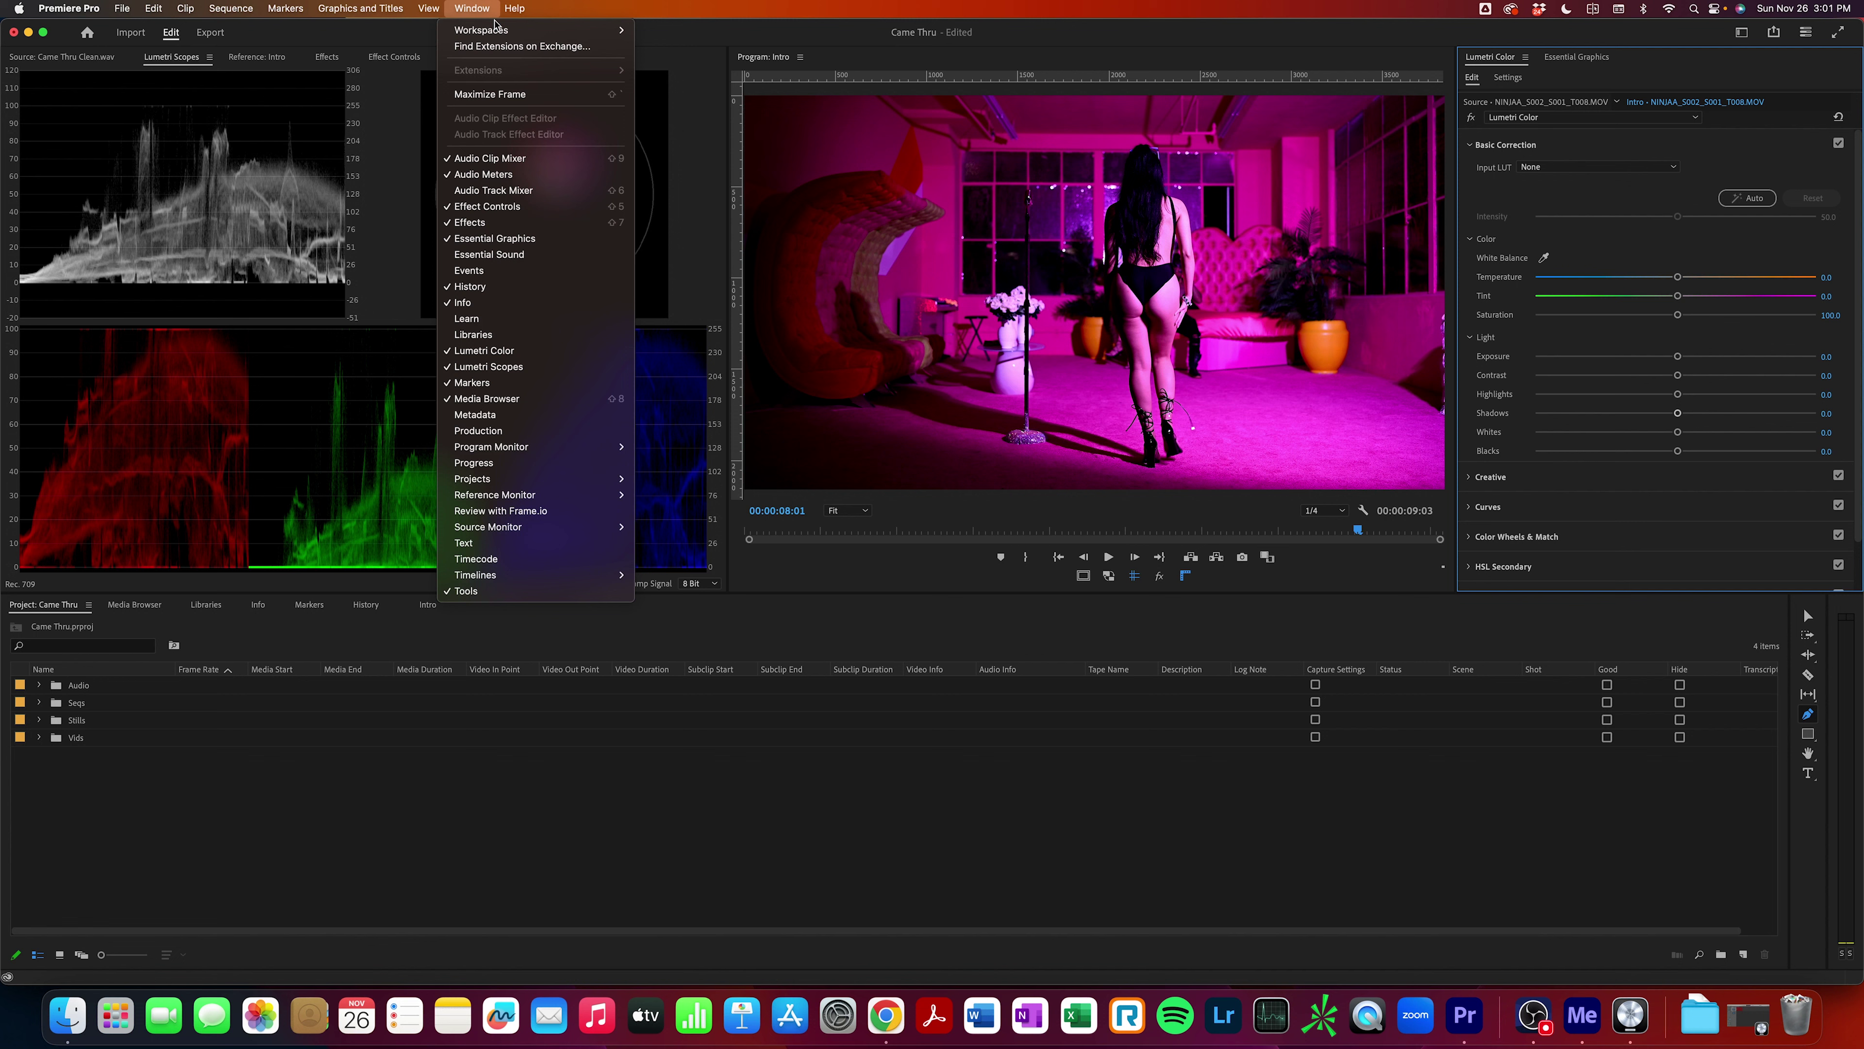
{"action": "mouse_move", "coordinate": [514, 30]}
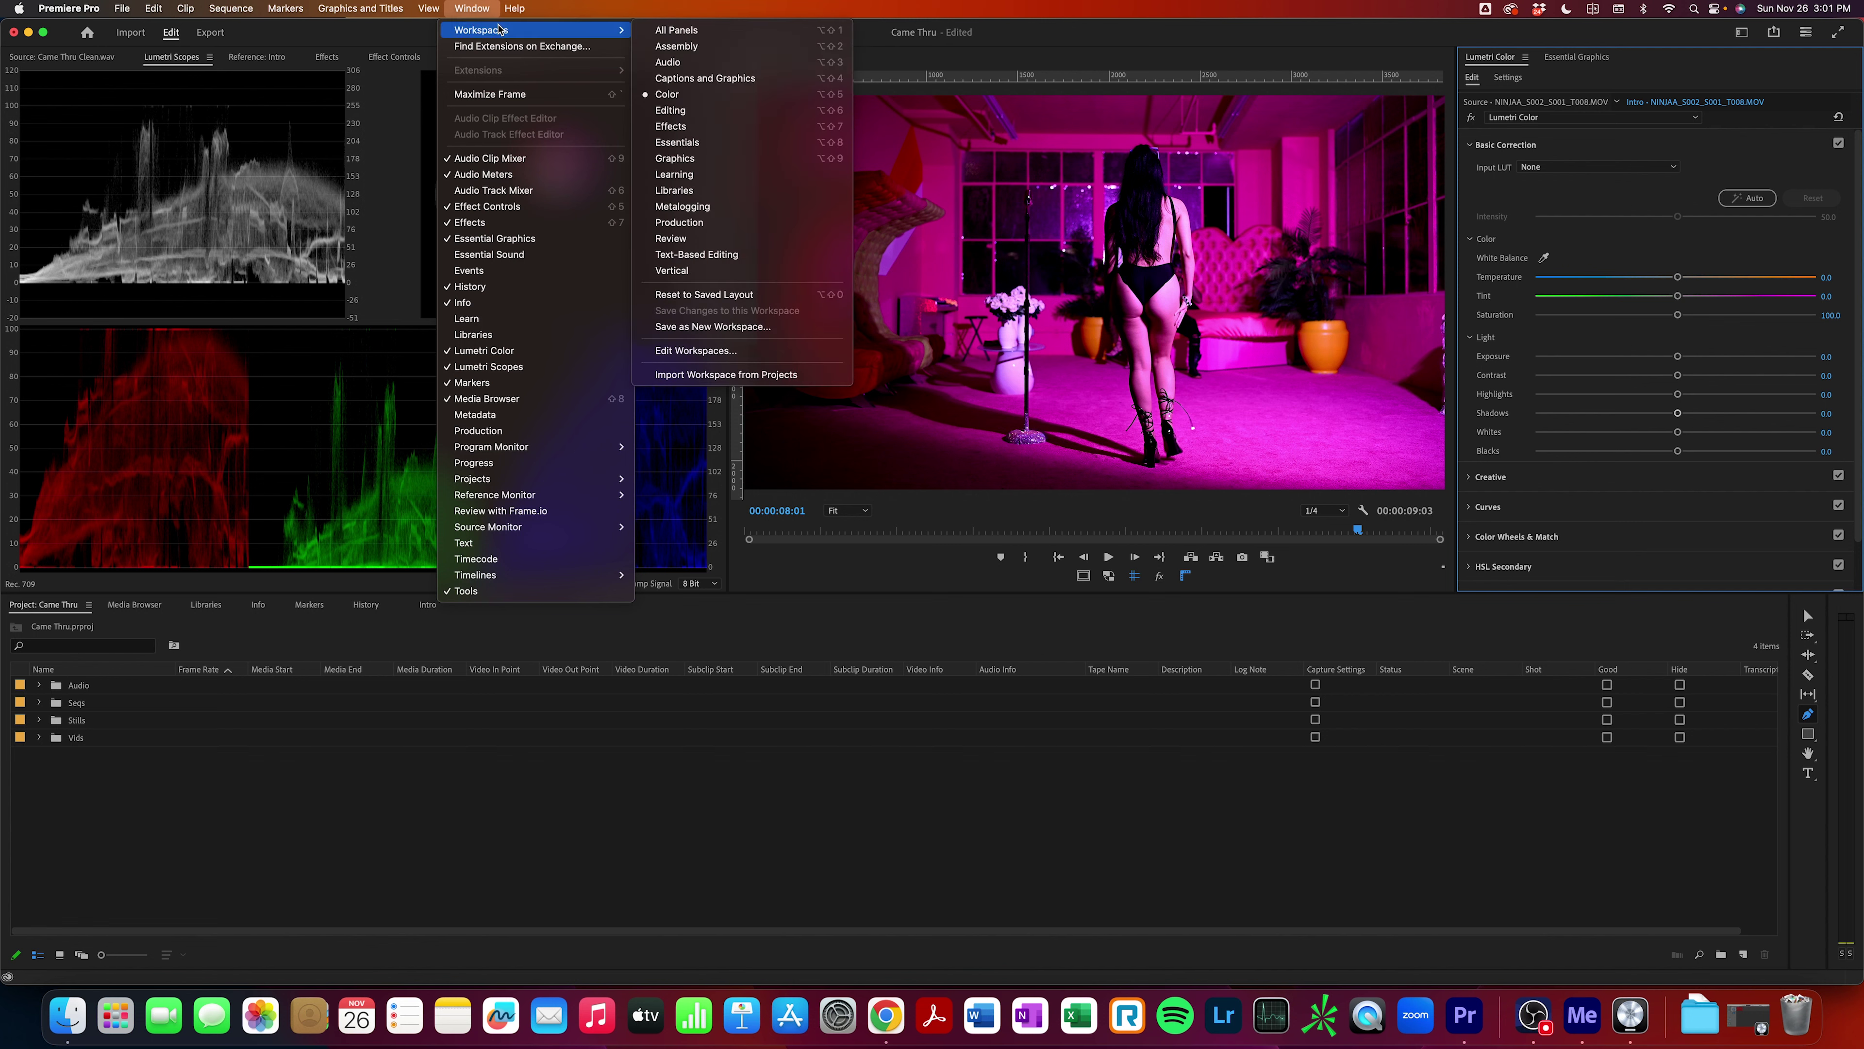
{"action": "left_click", "coordinate": [717, 47]}
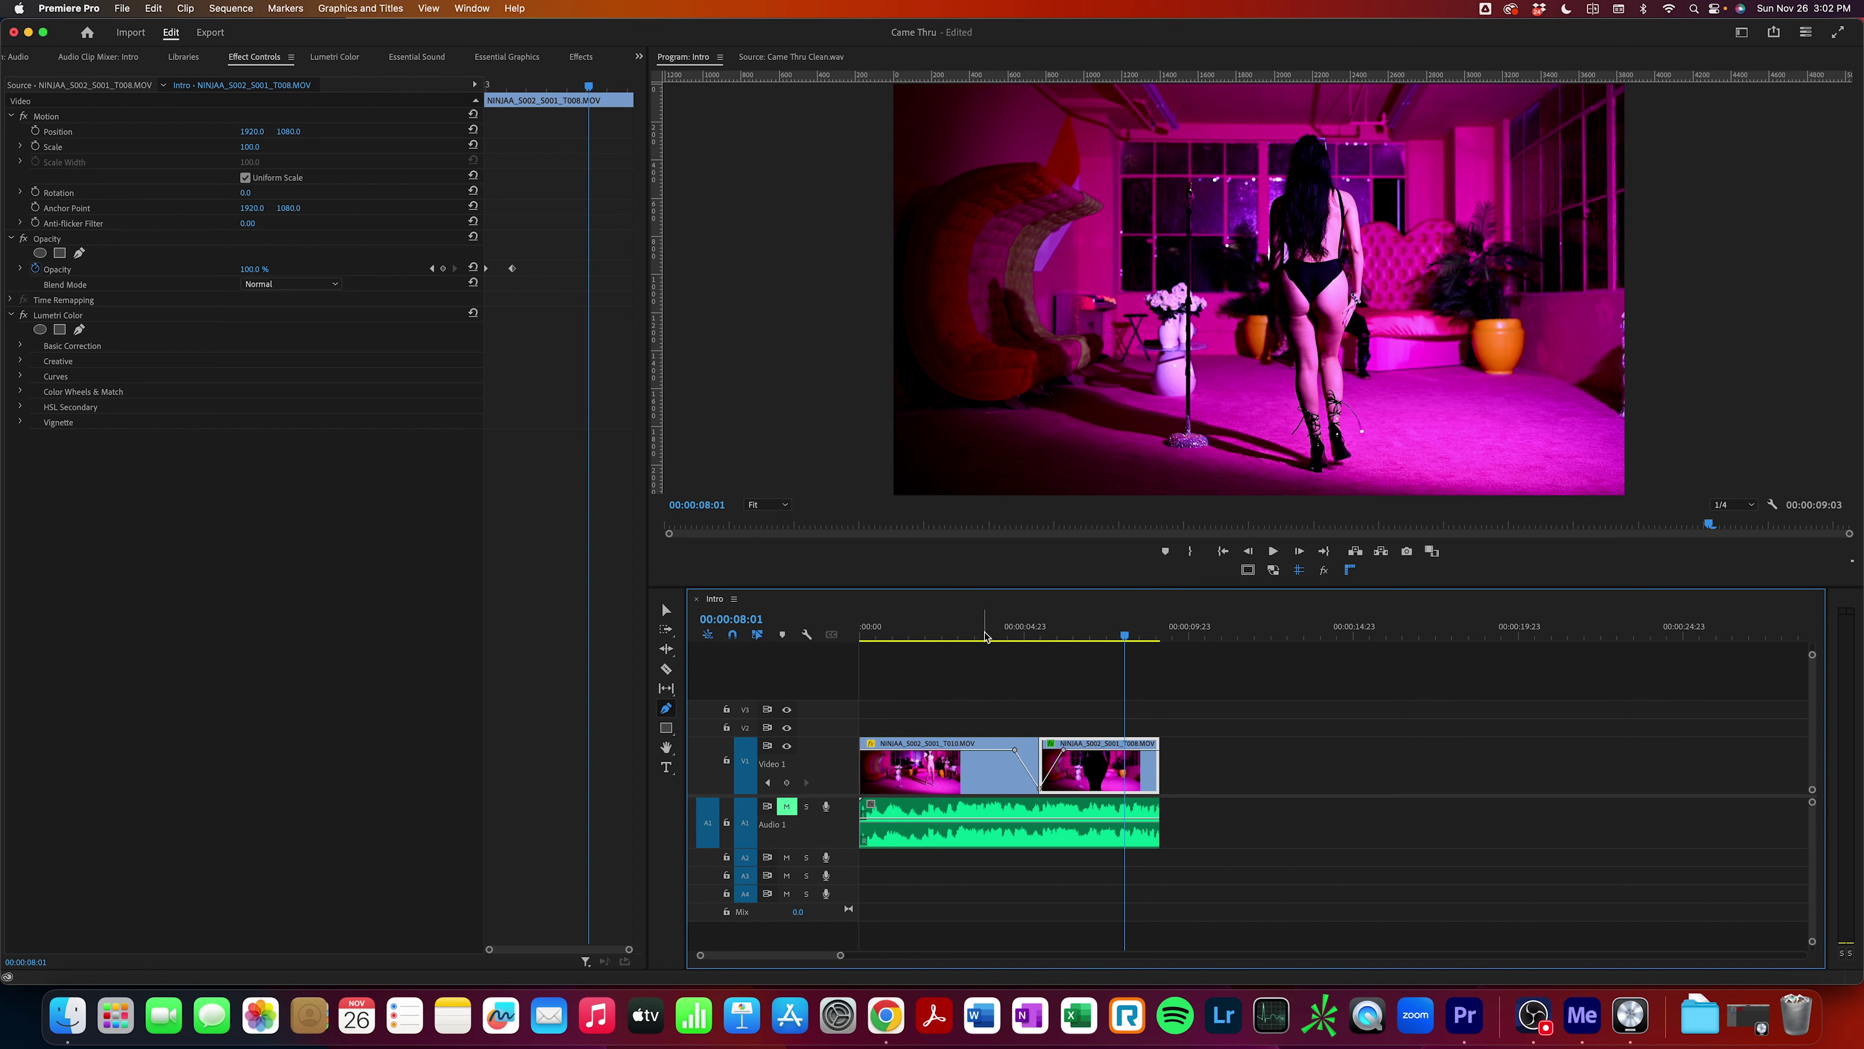
Mark the whole Intro sequence as the export range, with the Out point at the end of the T008 clip.
{"action": "left_click", "coordinate": [1149, 628]}
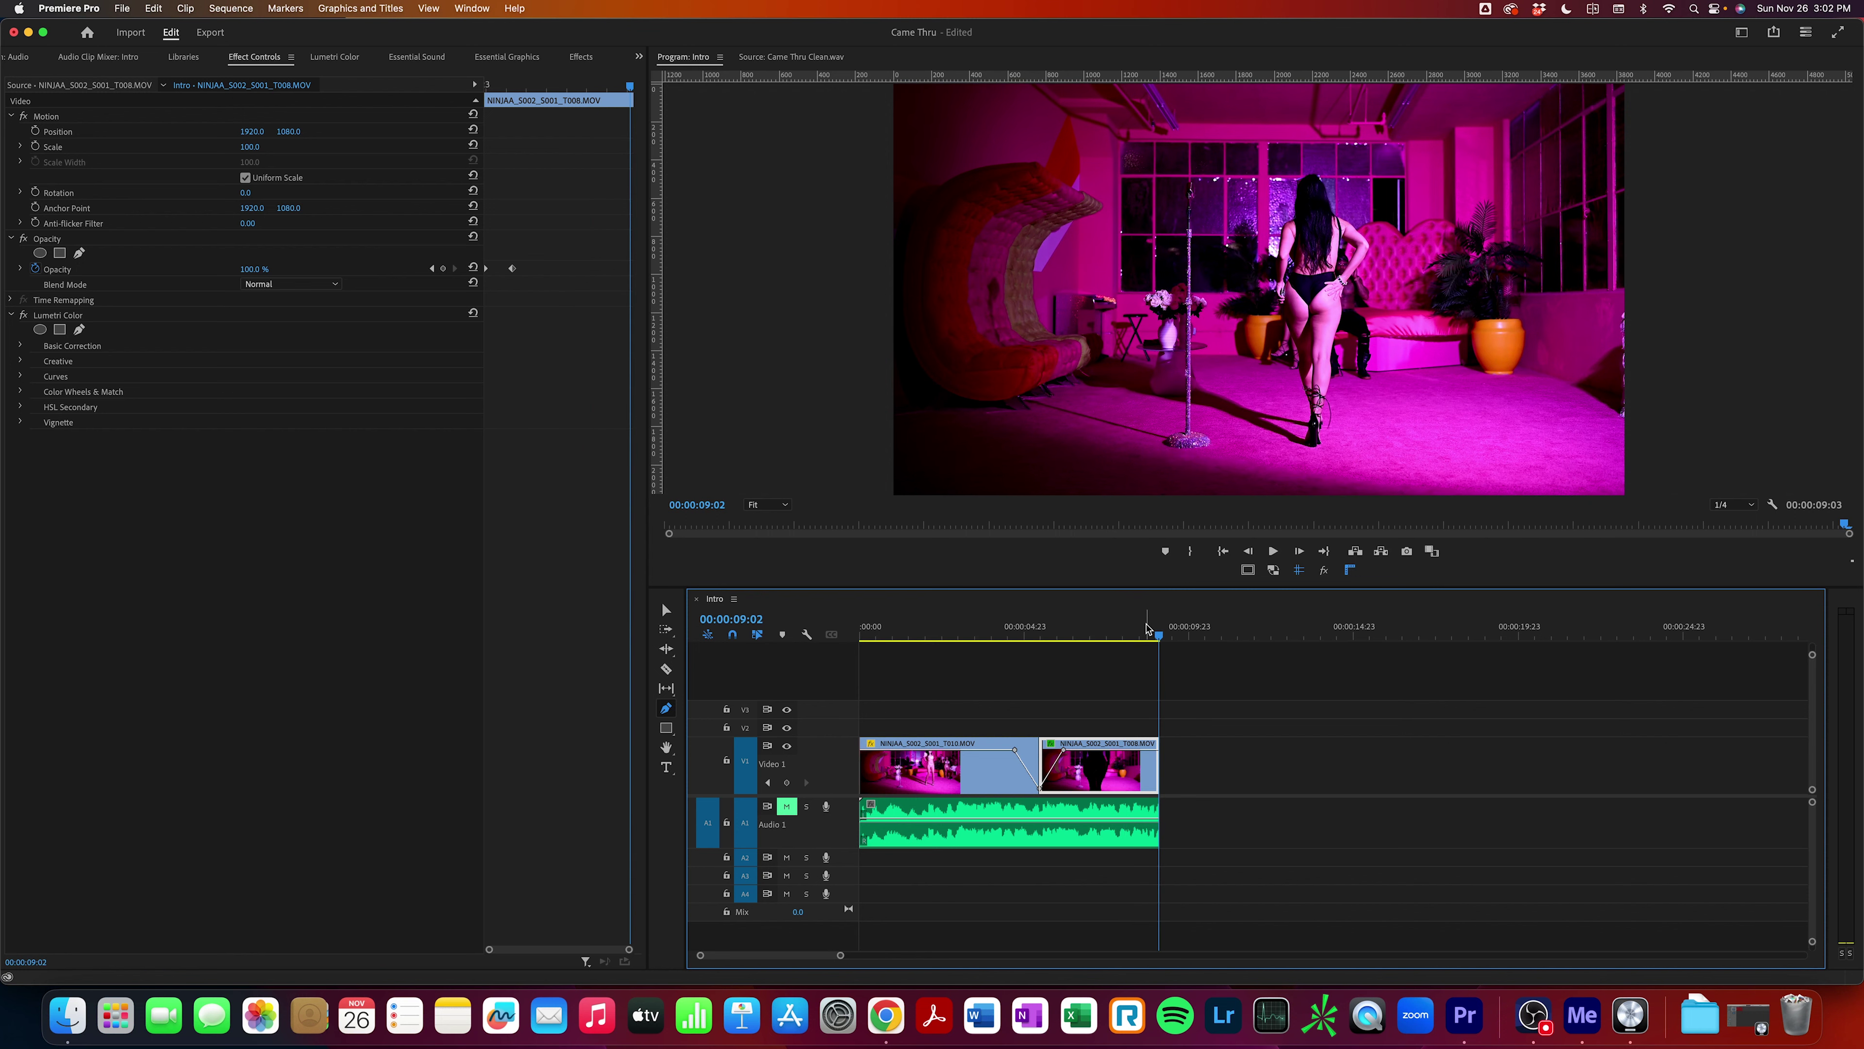
{"action": "key", "text": "Right"}
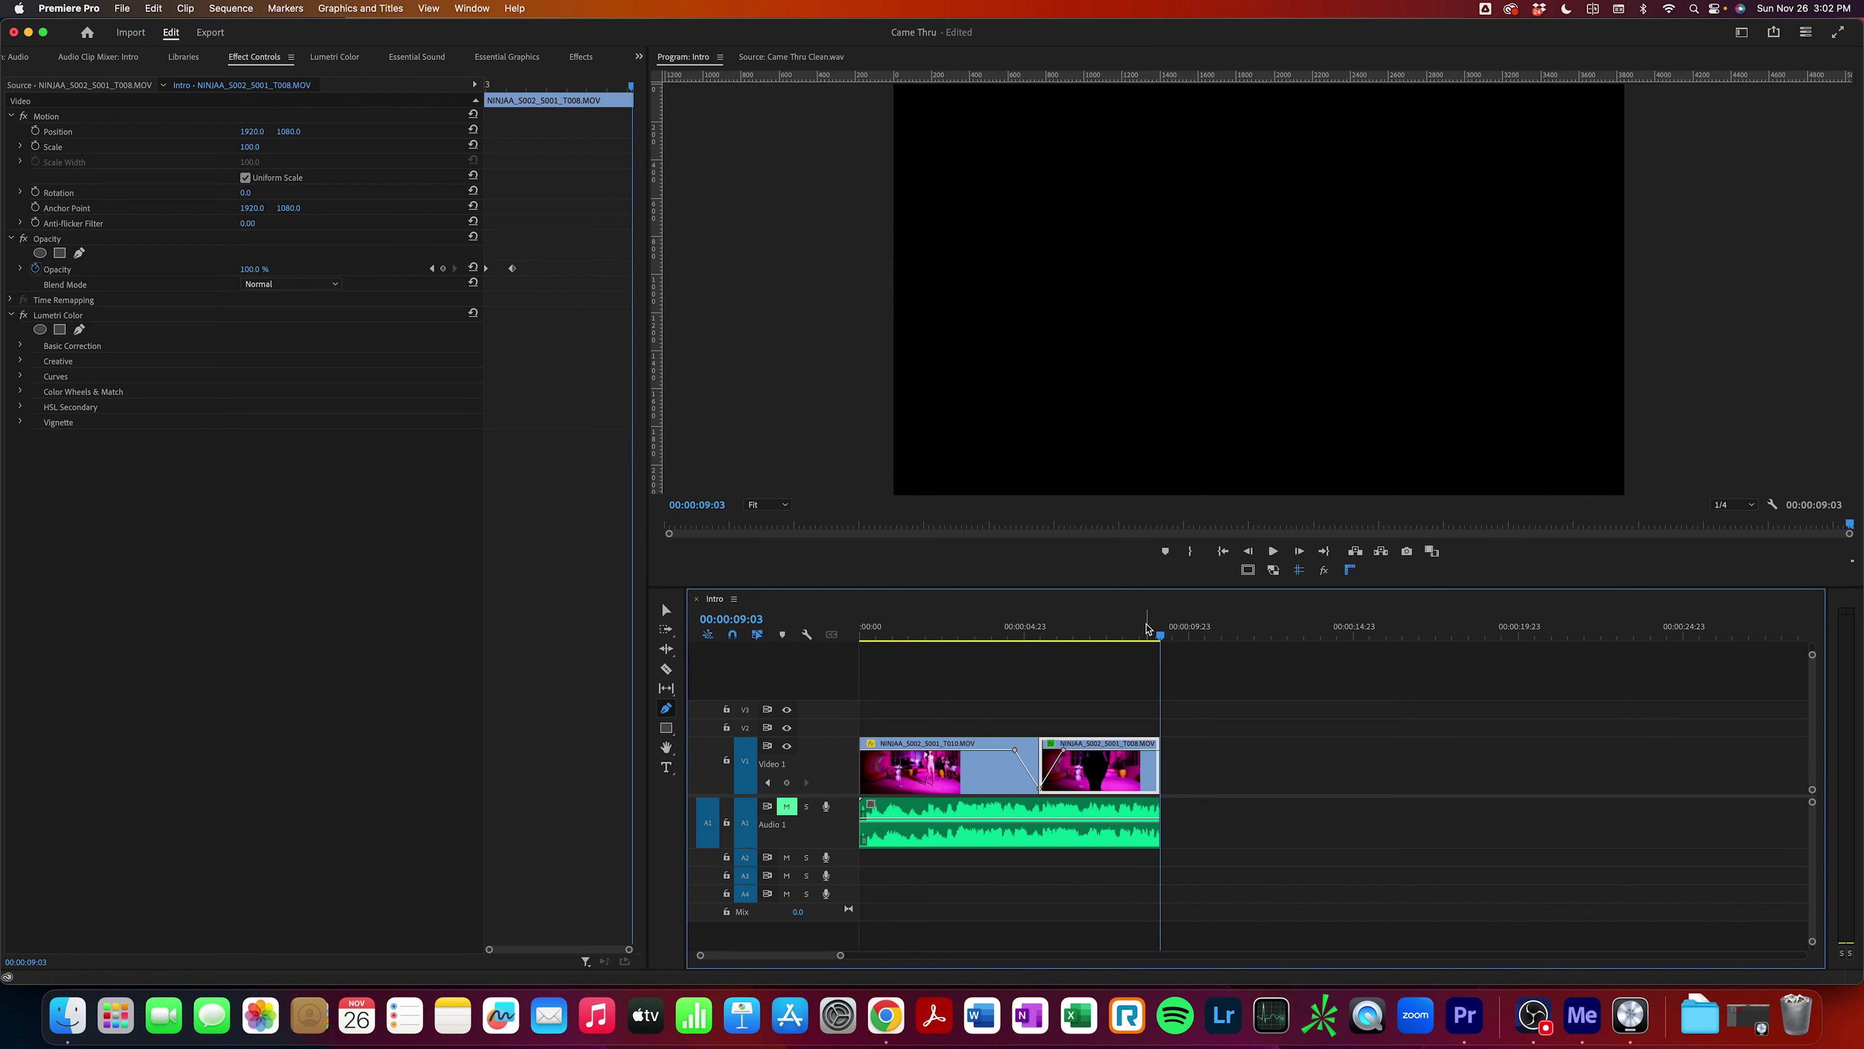
{"action": "key", "text": "x"}
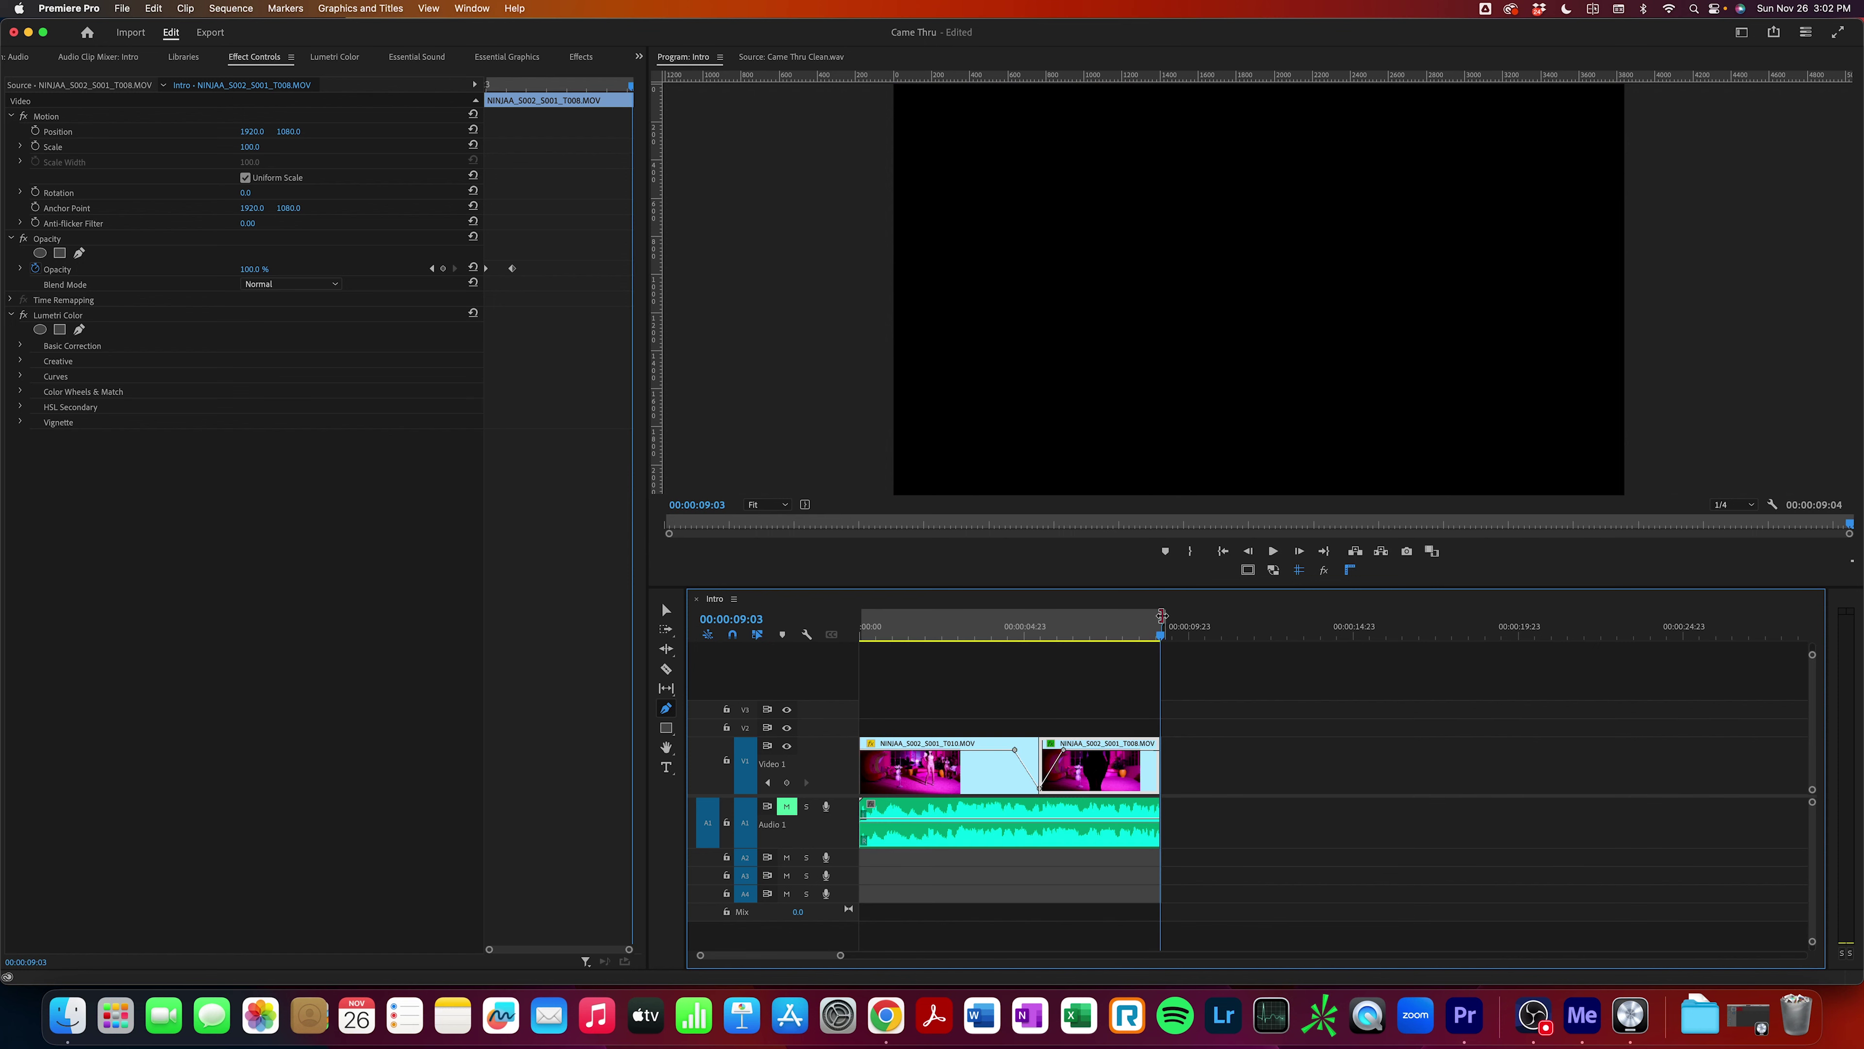
{"action": "left_click", "coordinate": [1155, 638]}
{"action": "key", "text": "Left"}
{"action": "key", "text": "Left"}
{"action": "key", "text": "Left"}
{"action": "key", "text": "Left"}
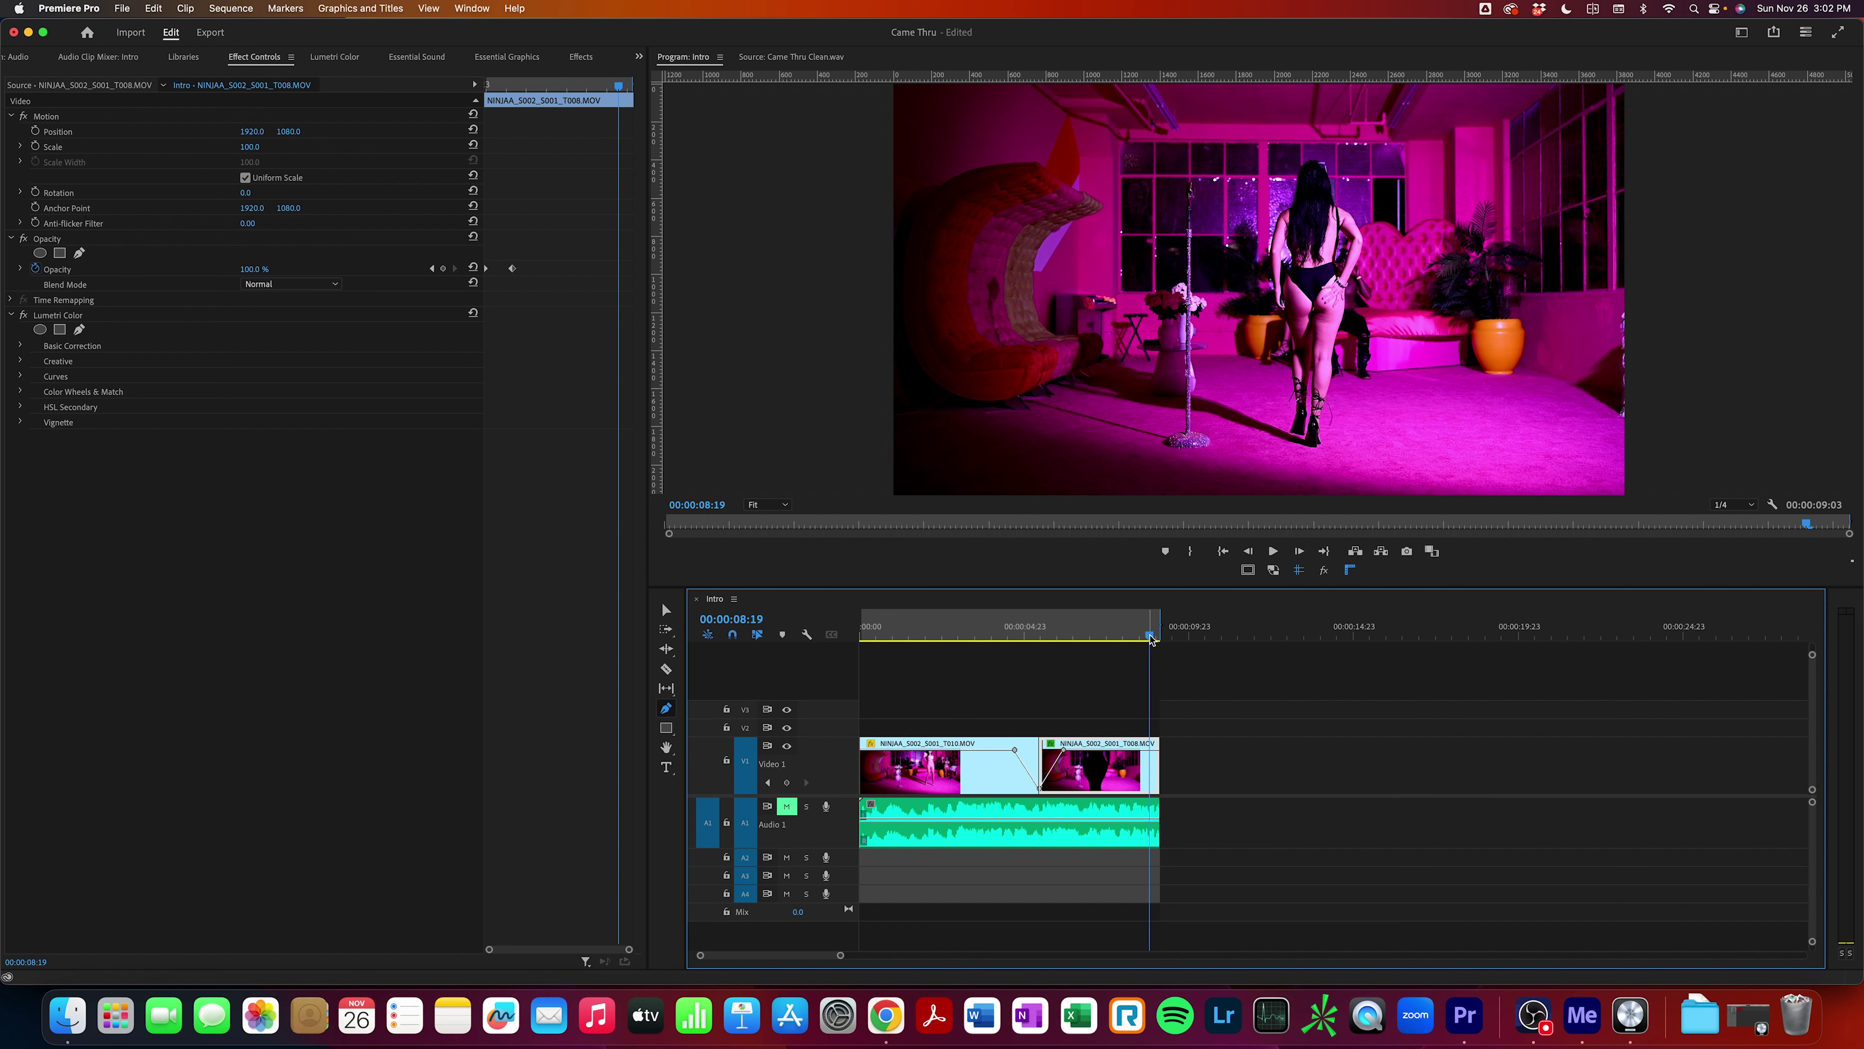
Try an In point at the start of the T008 clip, 00:00:05:11, and move it back to the sequence start.
{"action": "left_click_drag", "start_coordinate": [1151, 639], "coordinate": [1043, 627]}
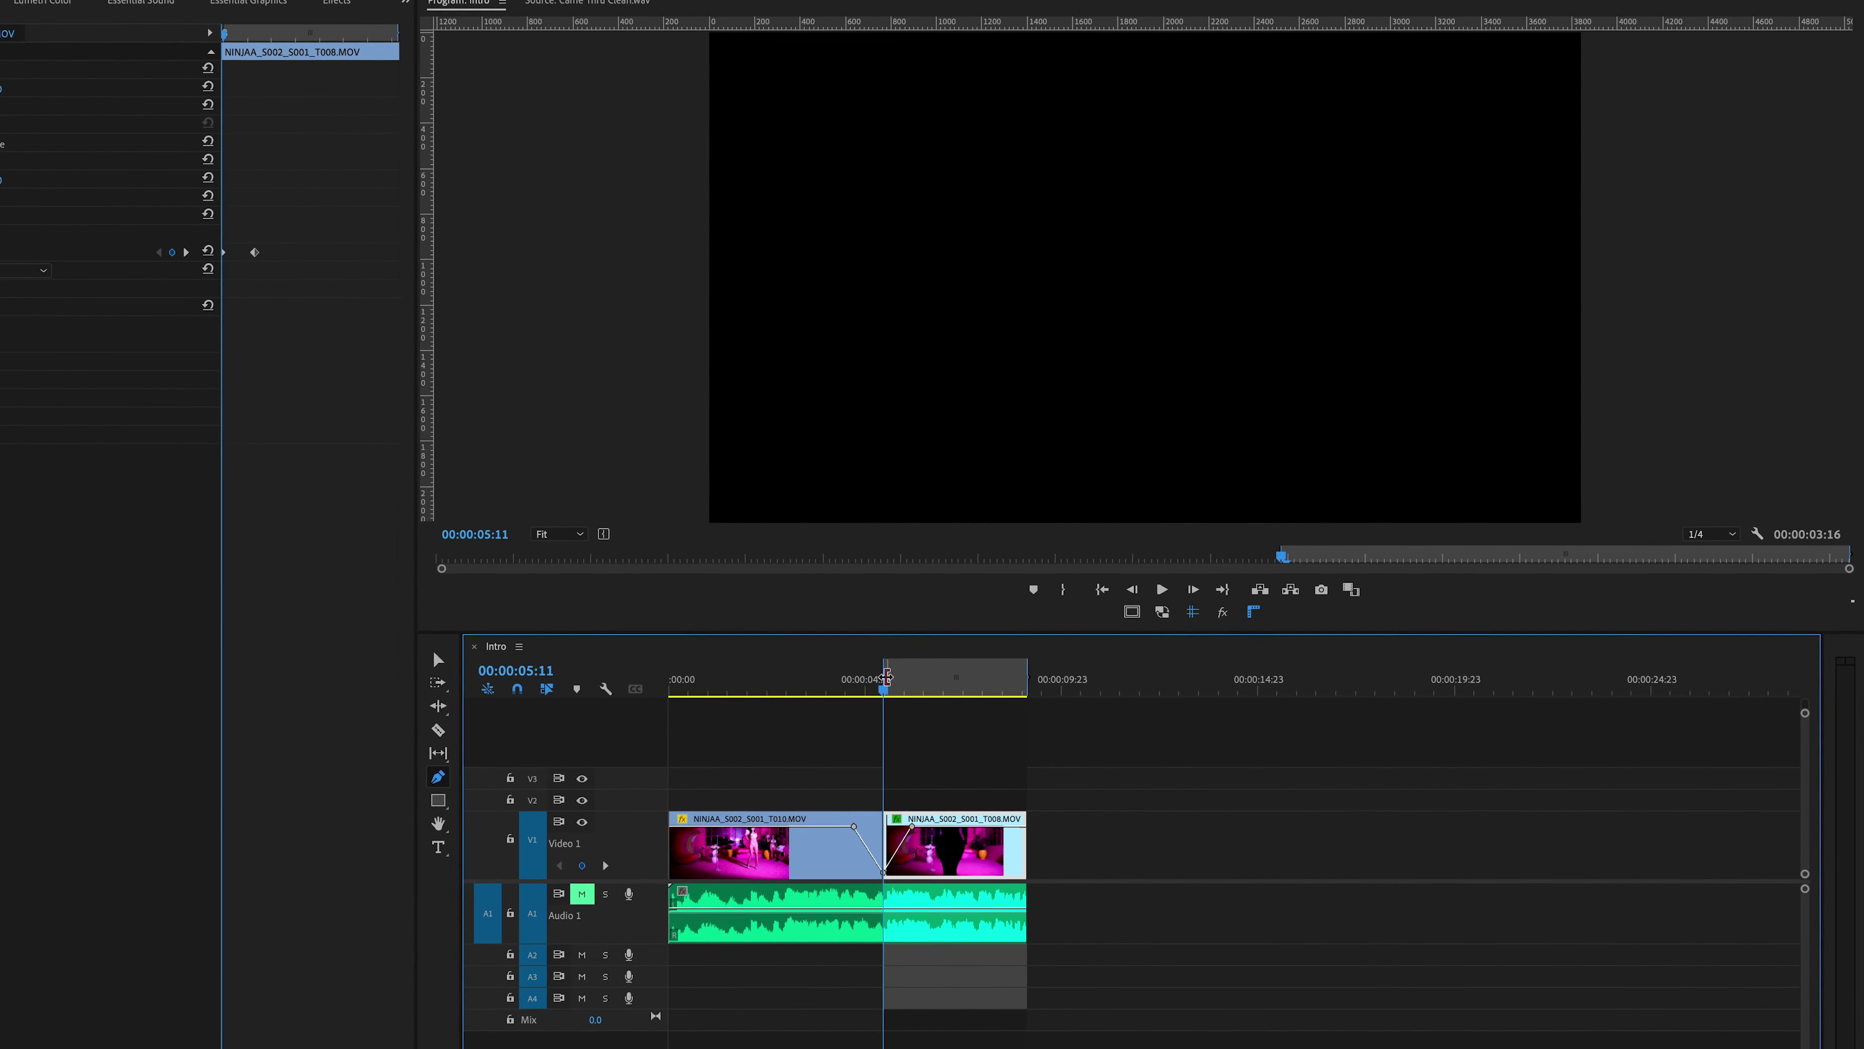
{"action": "left_click", "coordinate": [957, 658]}
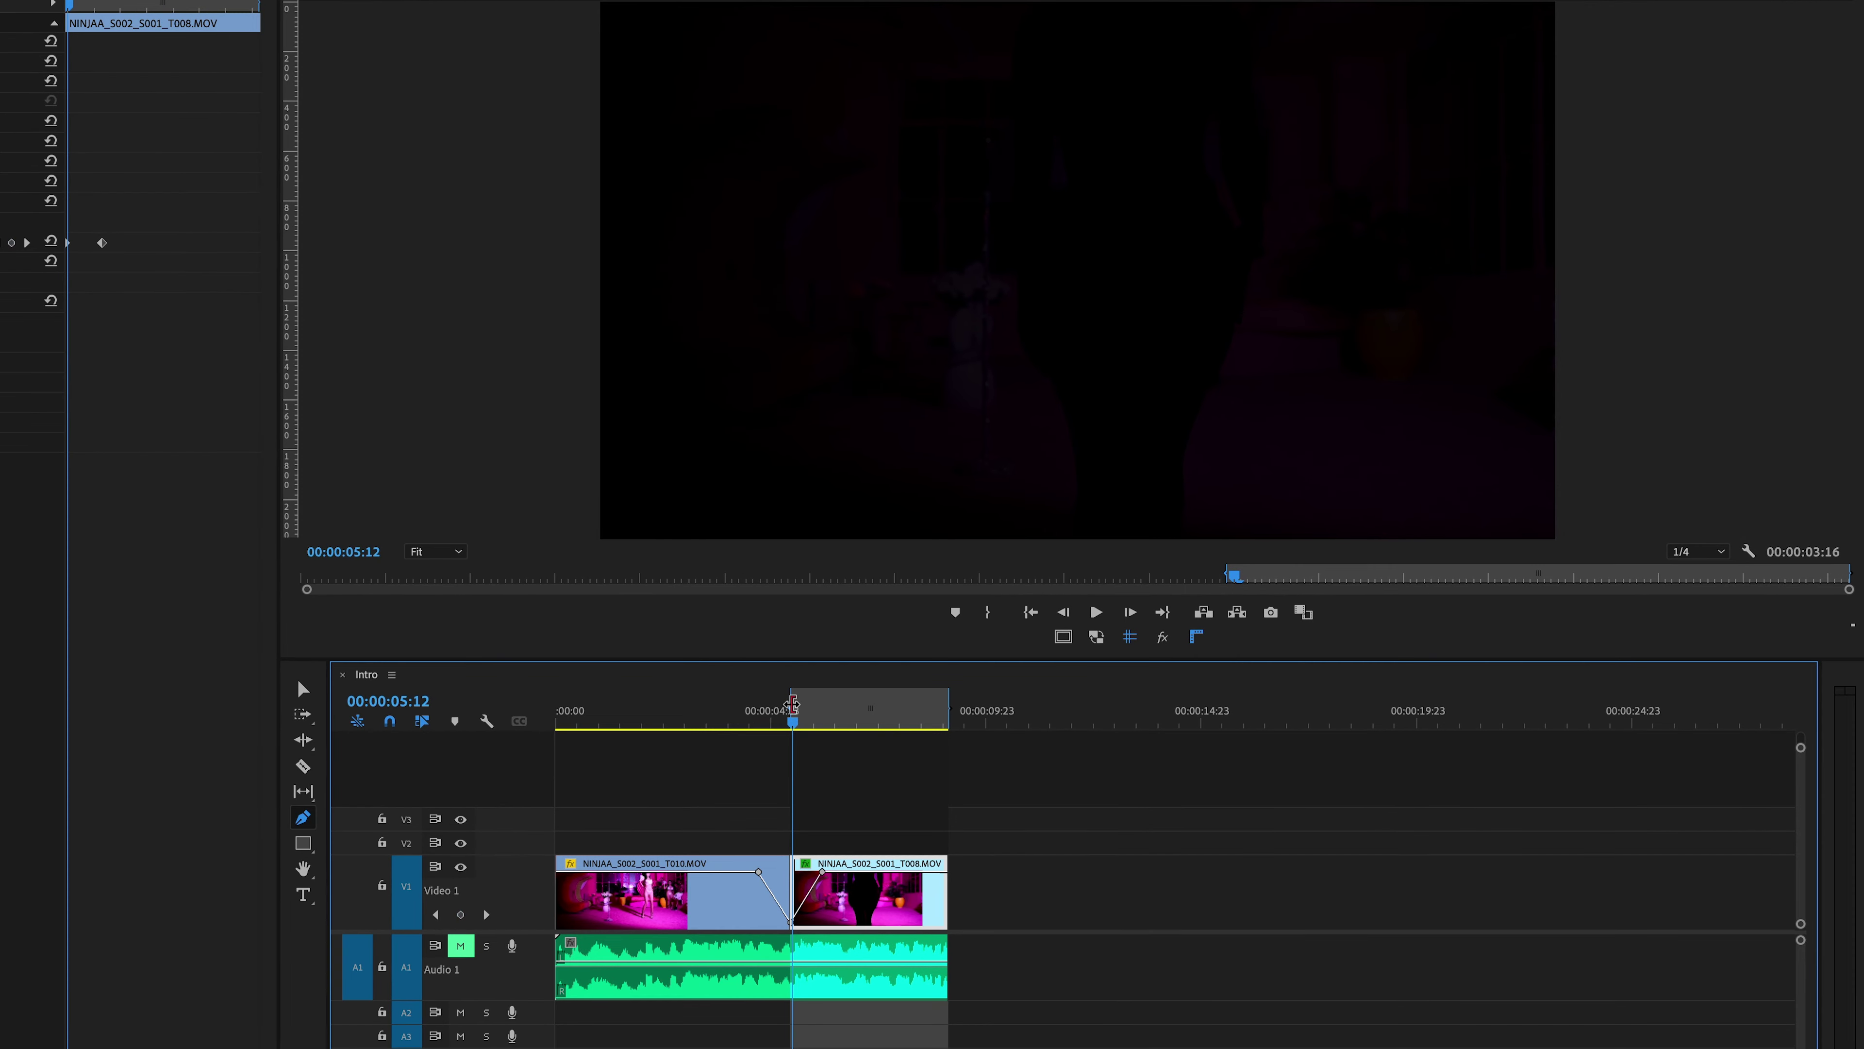
{"action": "left_click_drag", "start_coordinate": [792, 705], "coordinate": [556, 716]}
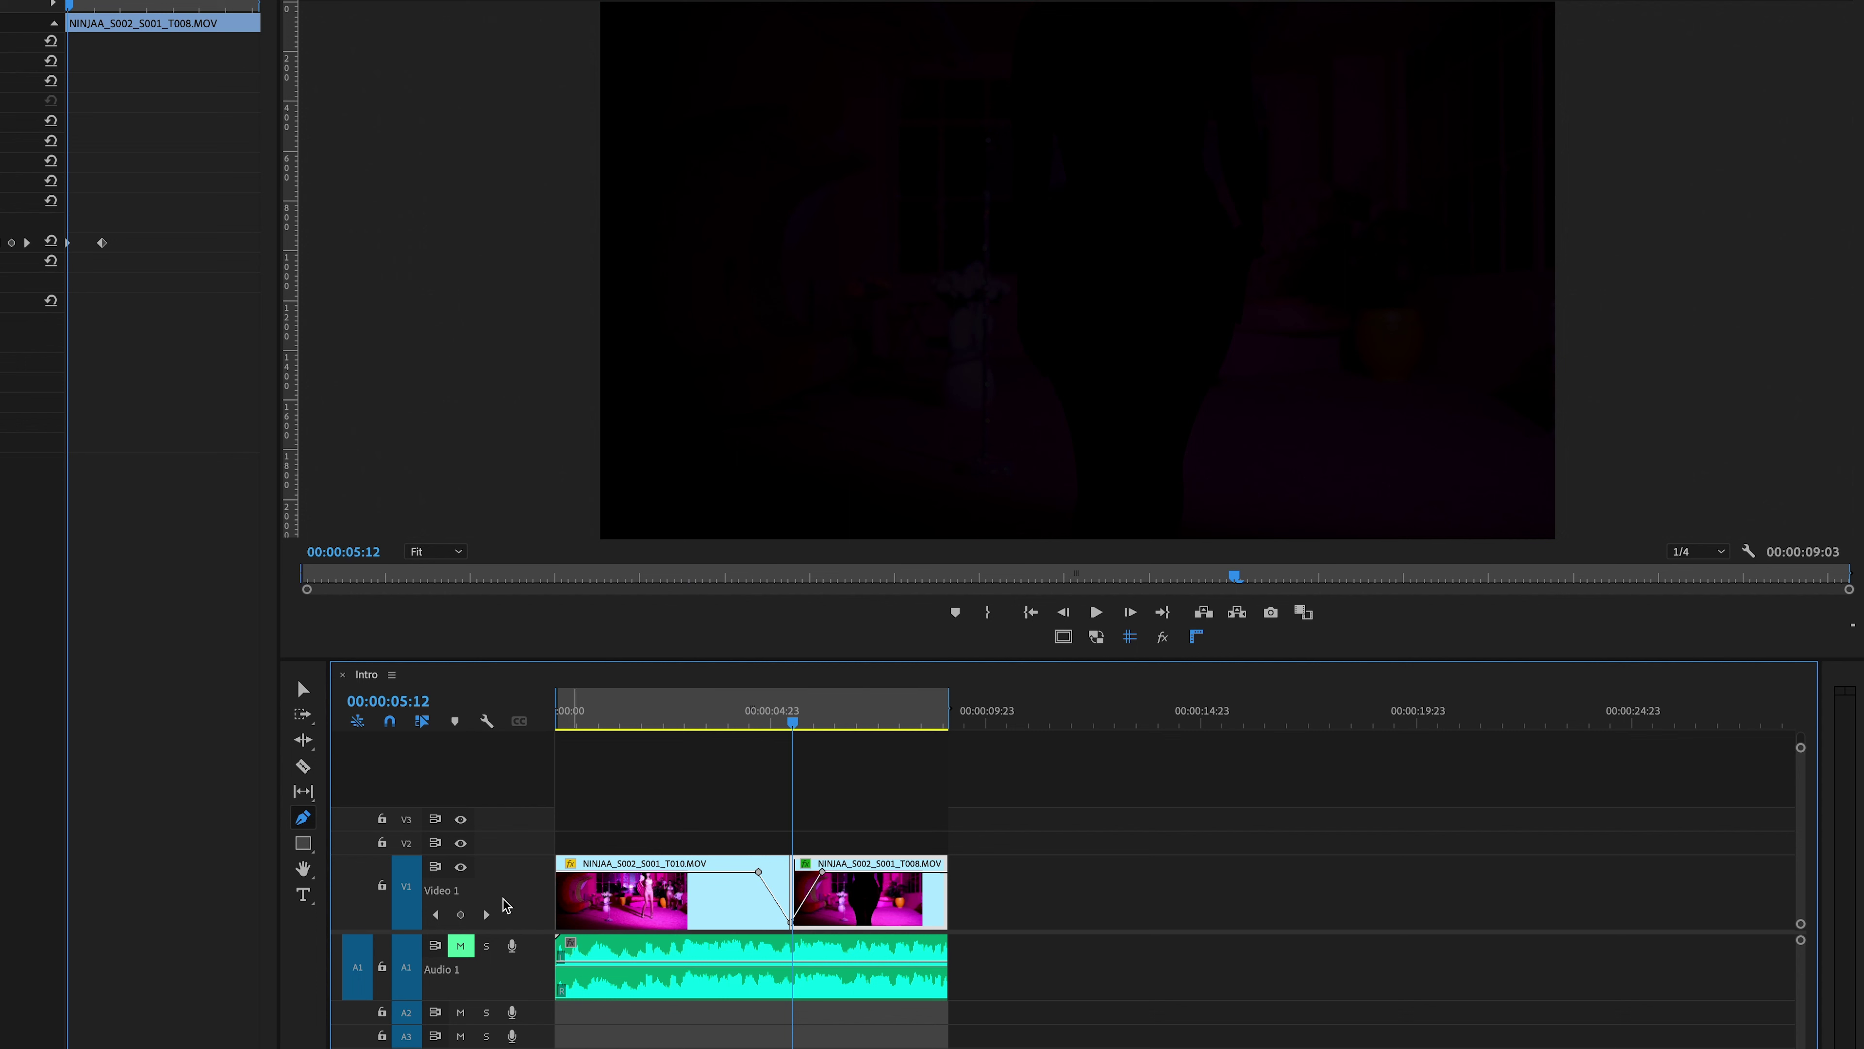
Unmute the Audio 1 track and set the sequence's export to save as Intro.mp4 in the Export folder.
{"action": "left_click", "coordinate": [461, 945]}
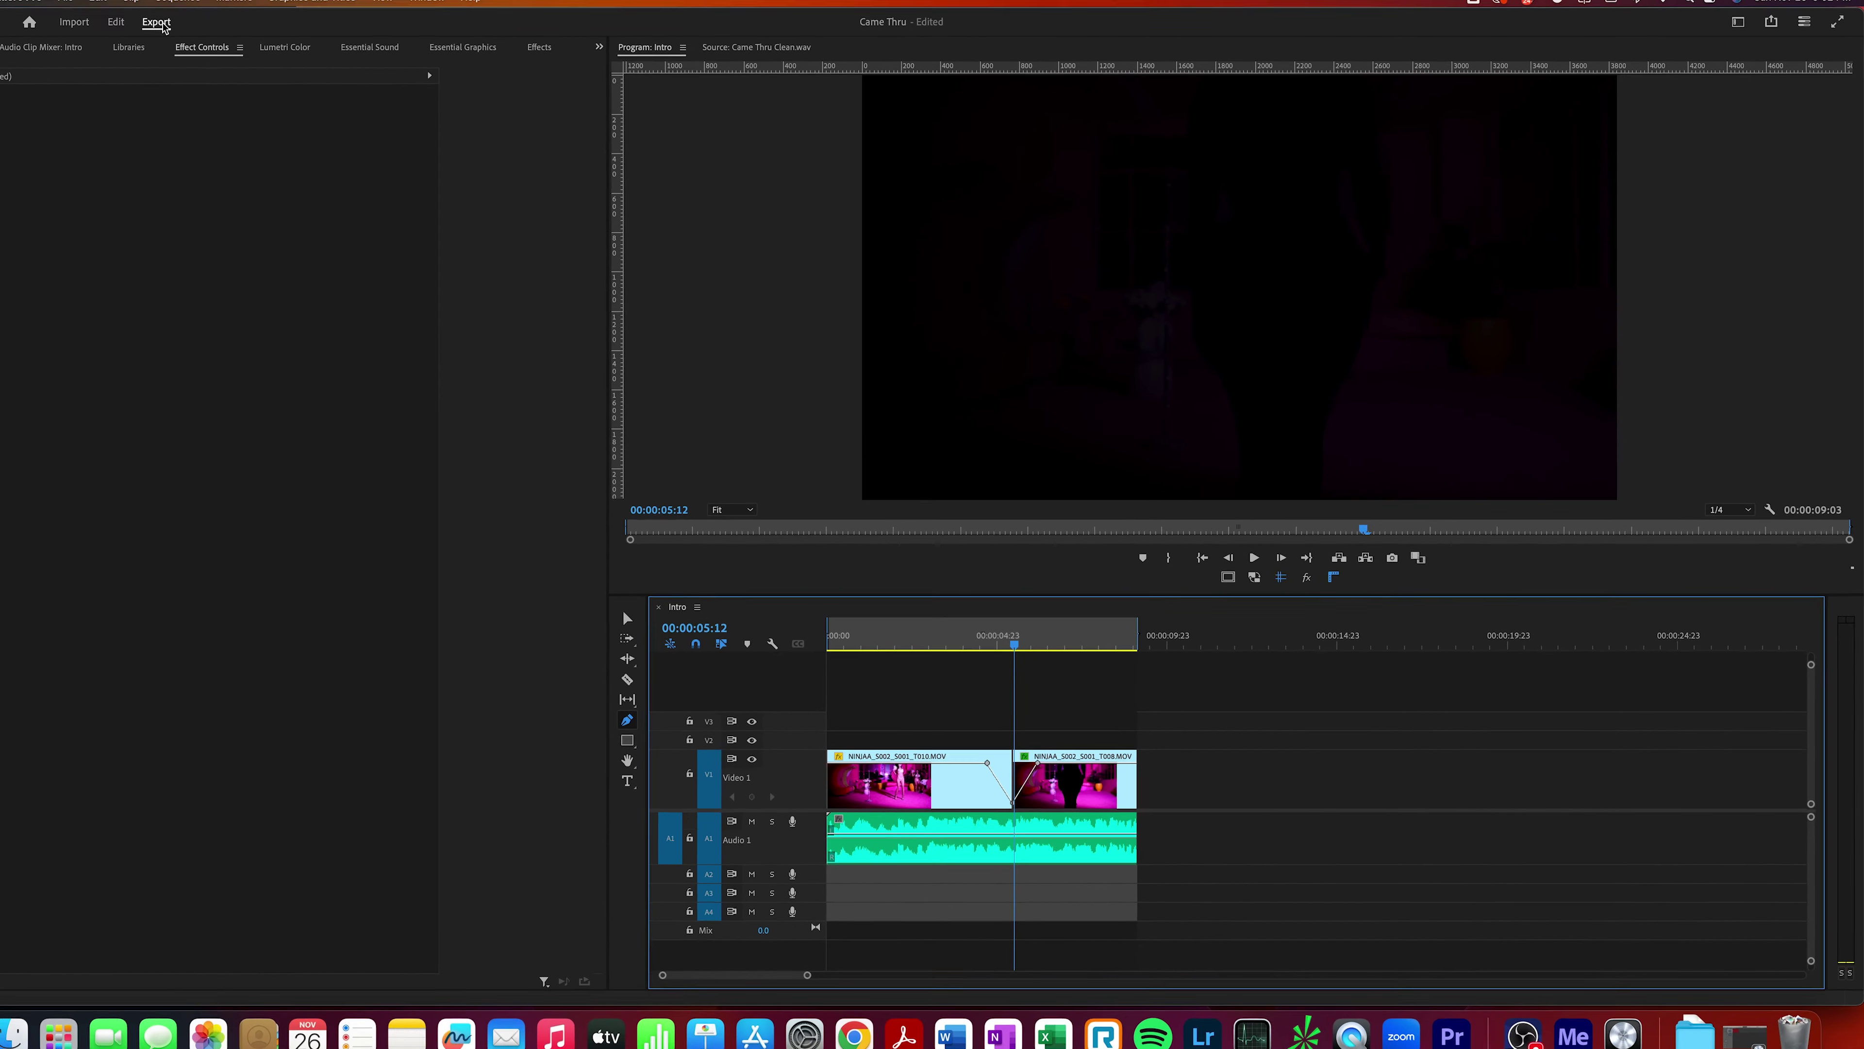
{"action": "left_click", "coordinate": [212, 33]}
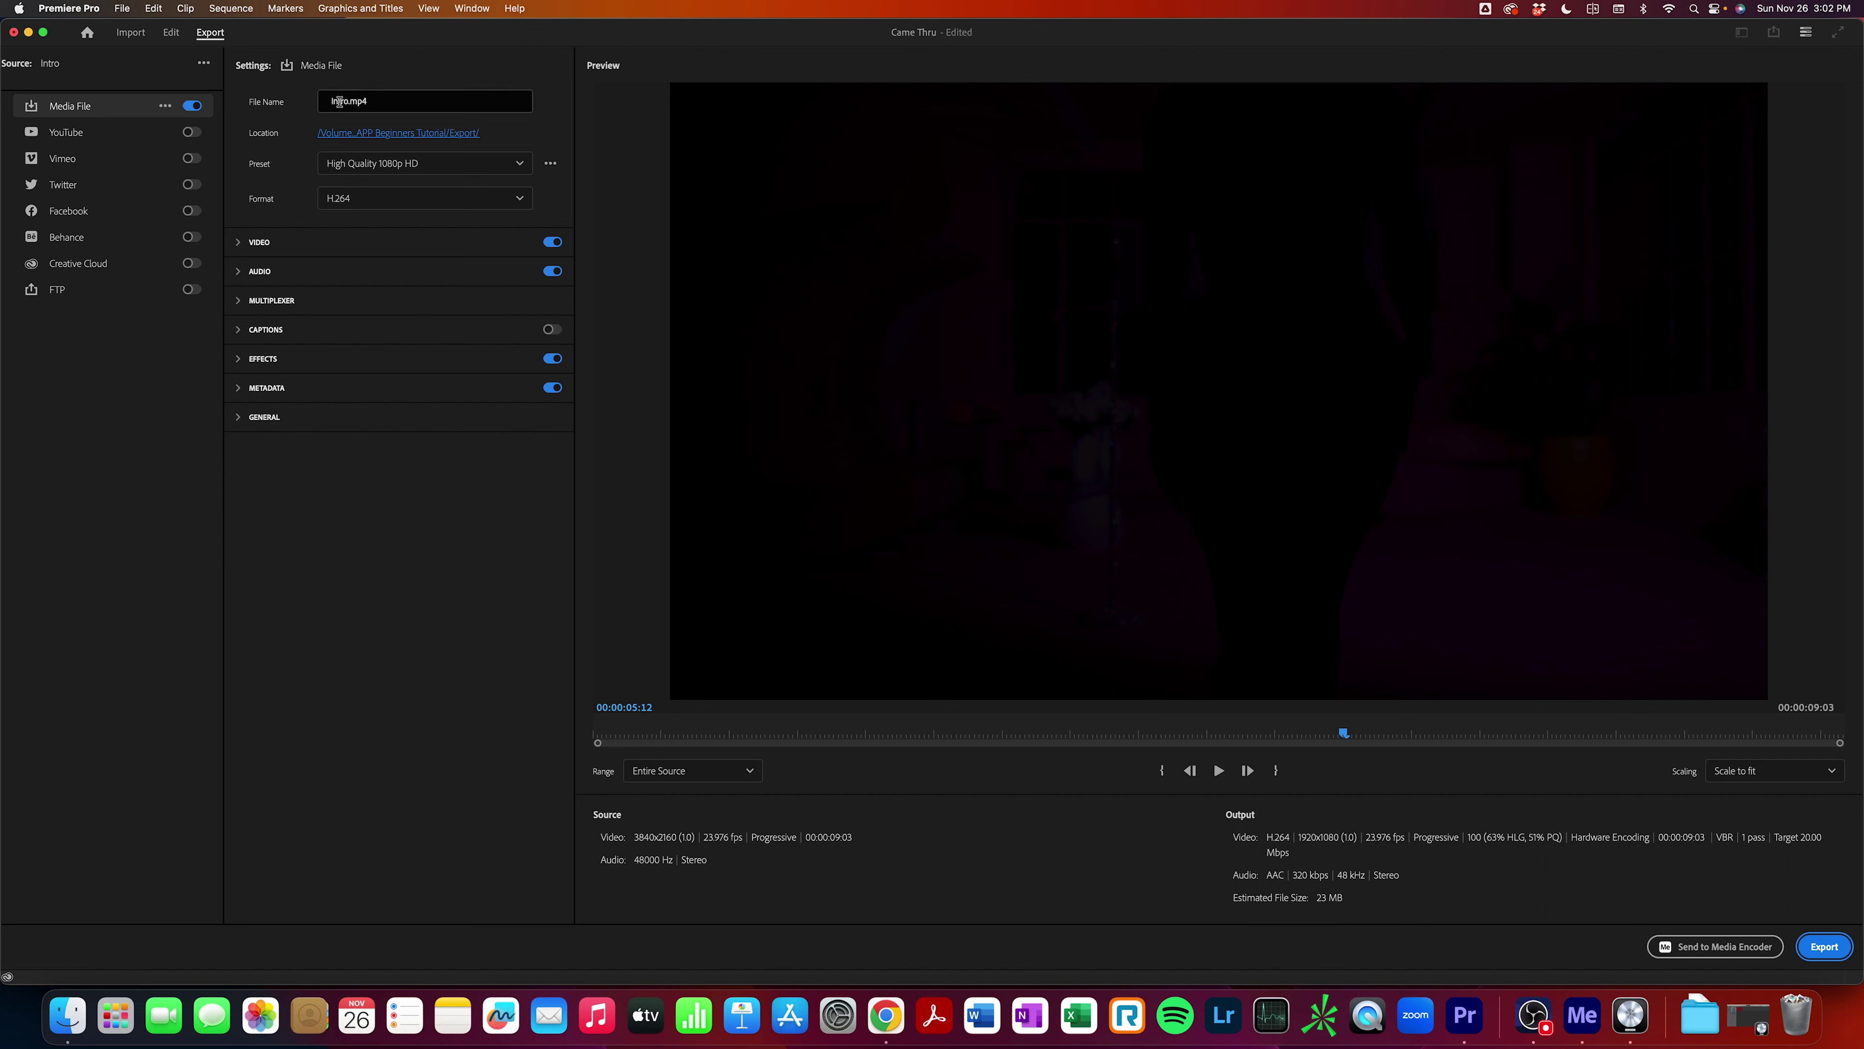
{"action": "left_click", "coordinate": [437, 139]}
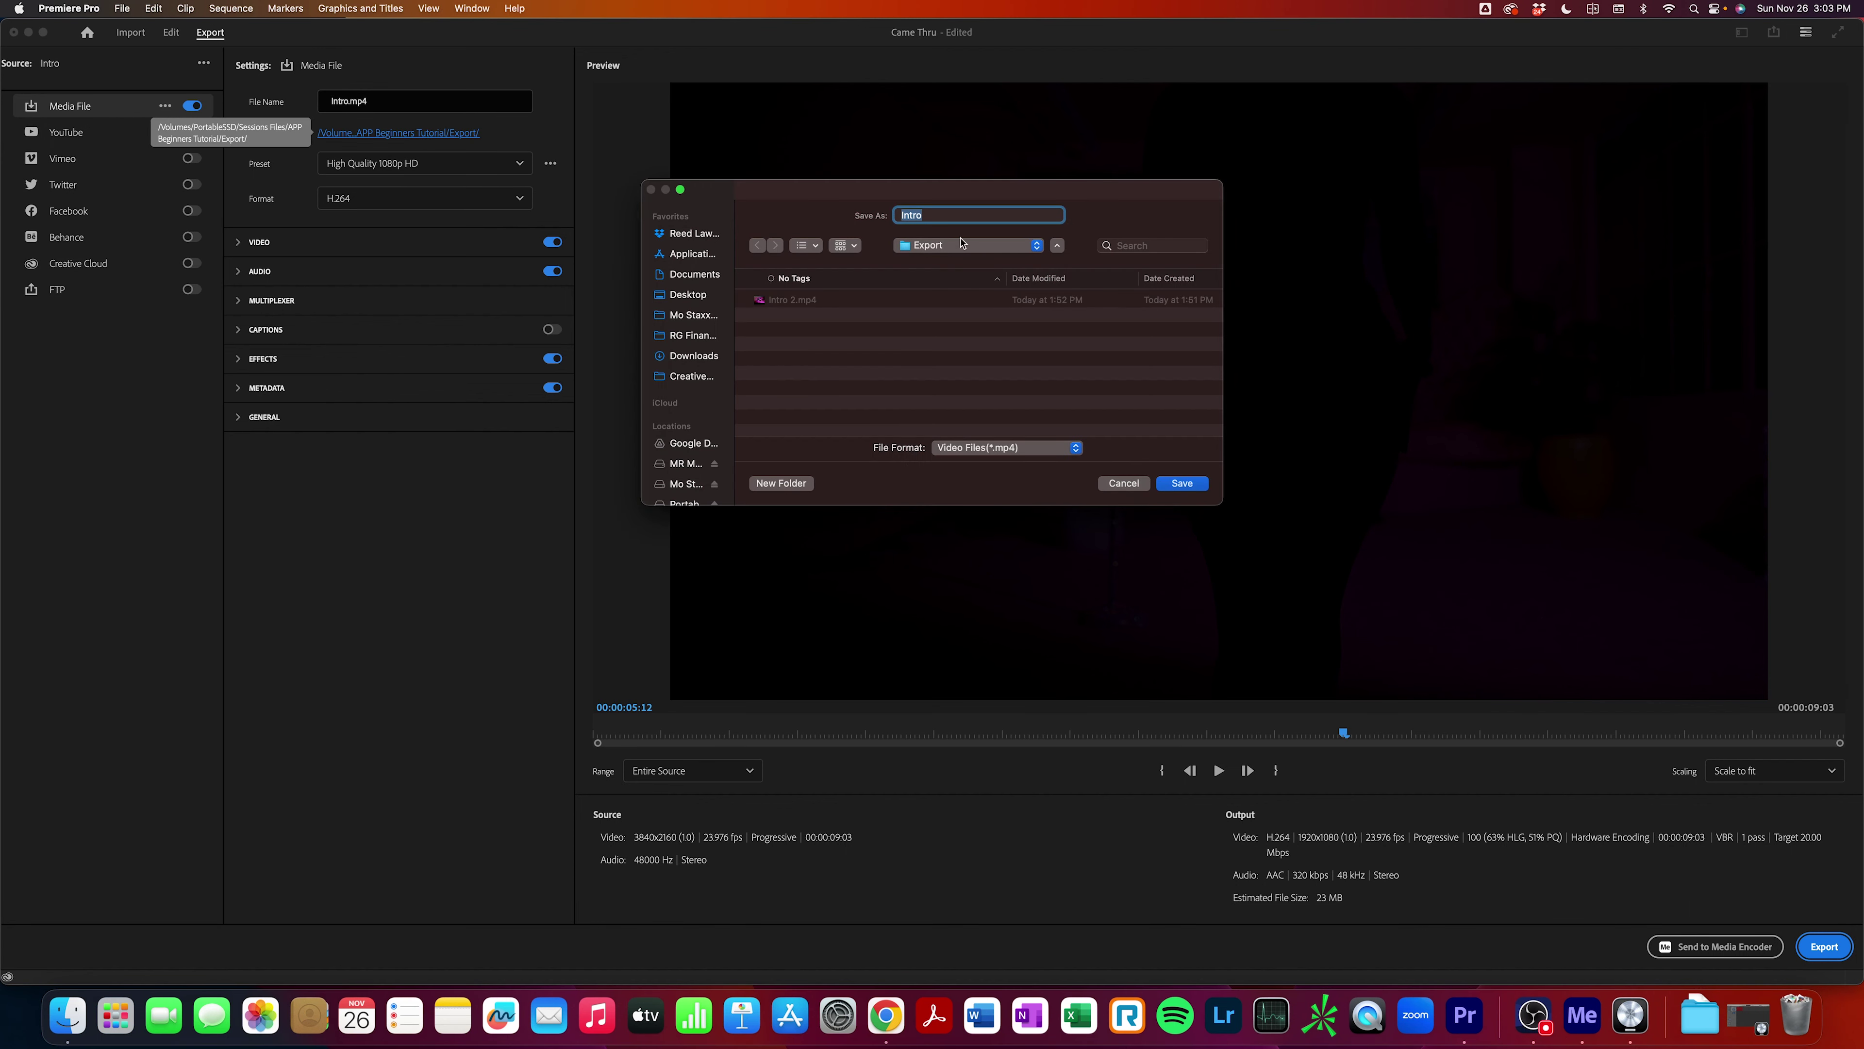
{"action": "left_click", "coordinate": [1182, 485]}
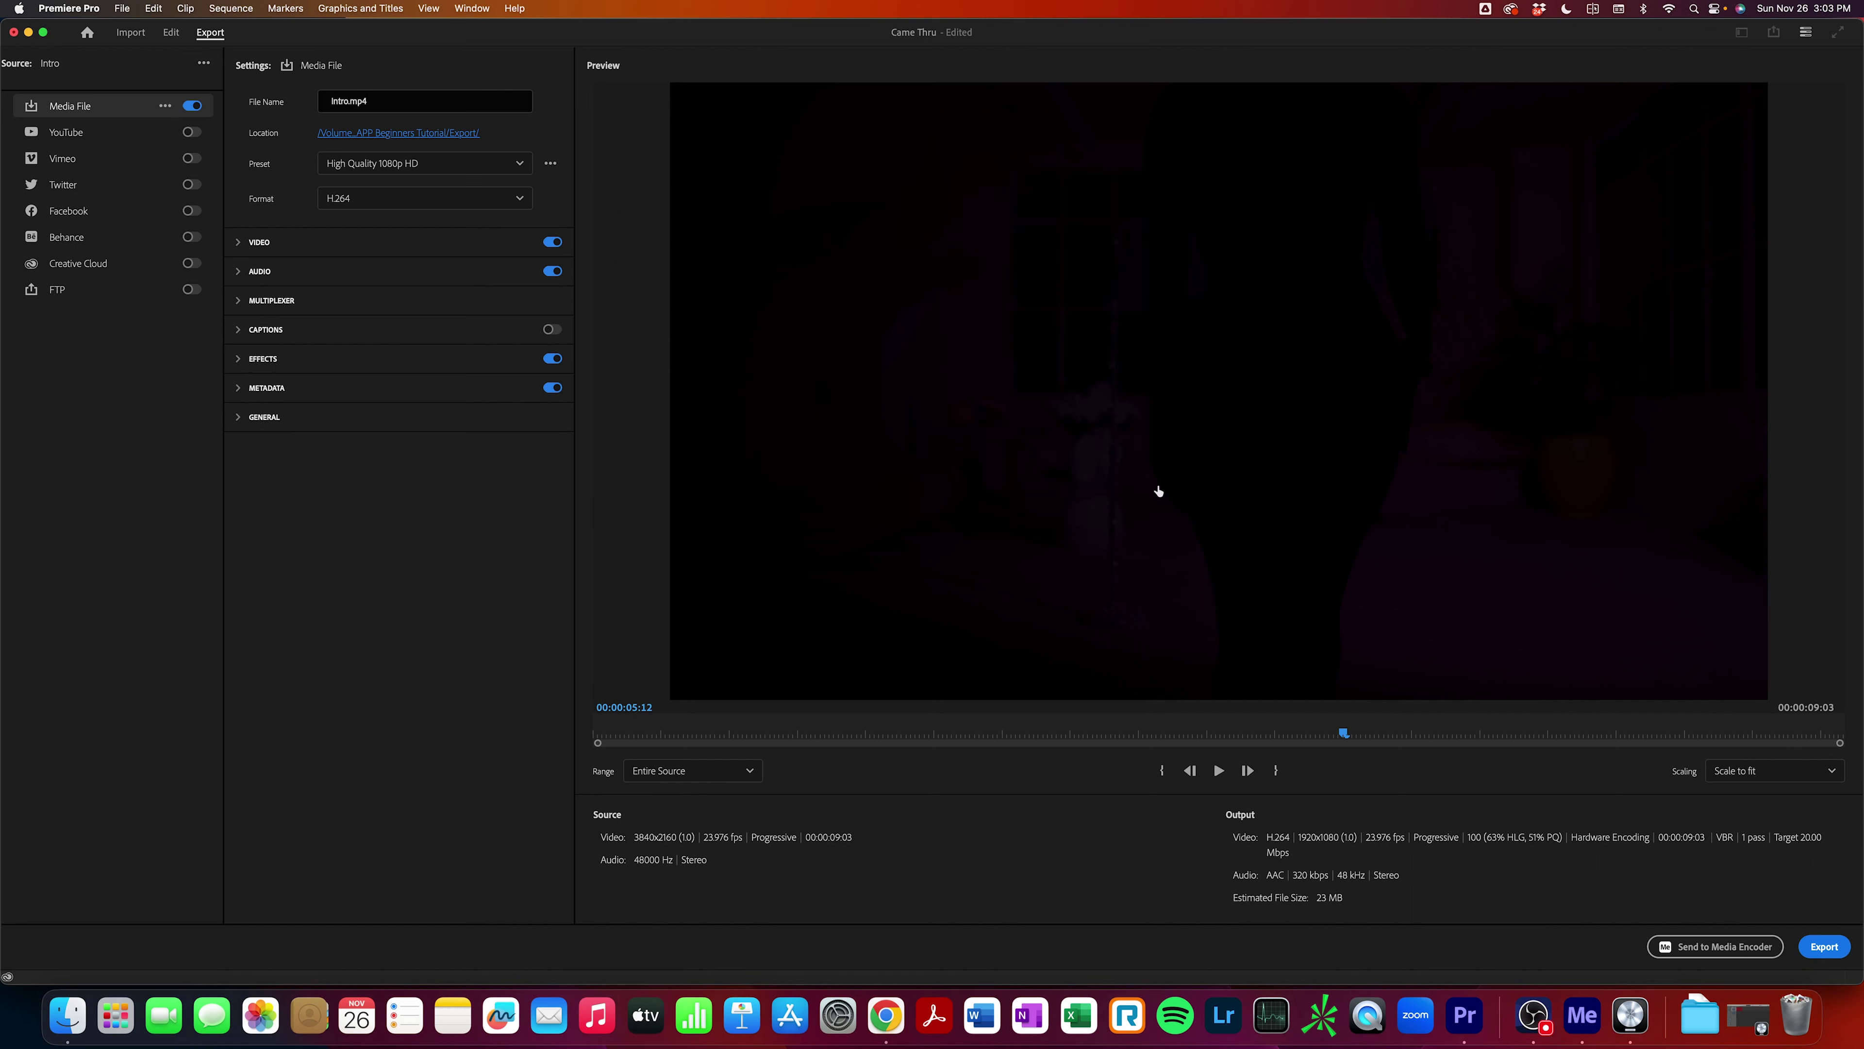
Choose YT Custom Preset for the export and review its frame size, render quality, encoding and bitrate settings.
{"action": "left_click", "coordinate": [434, 164]}
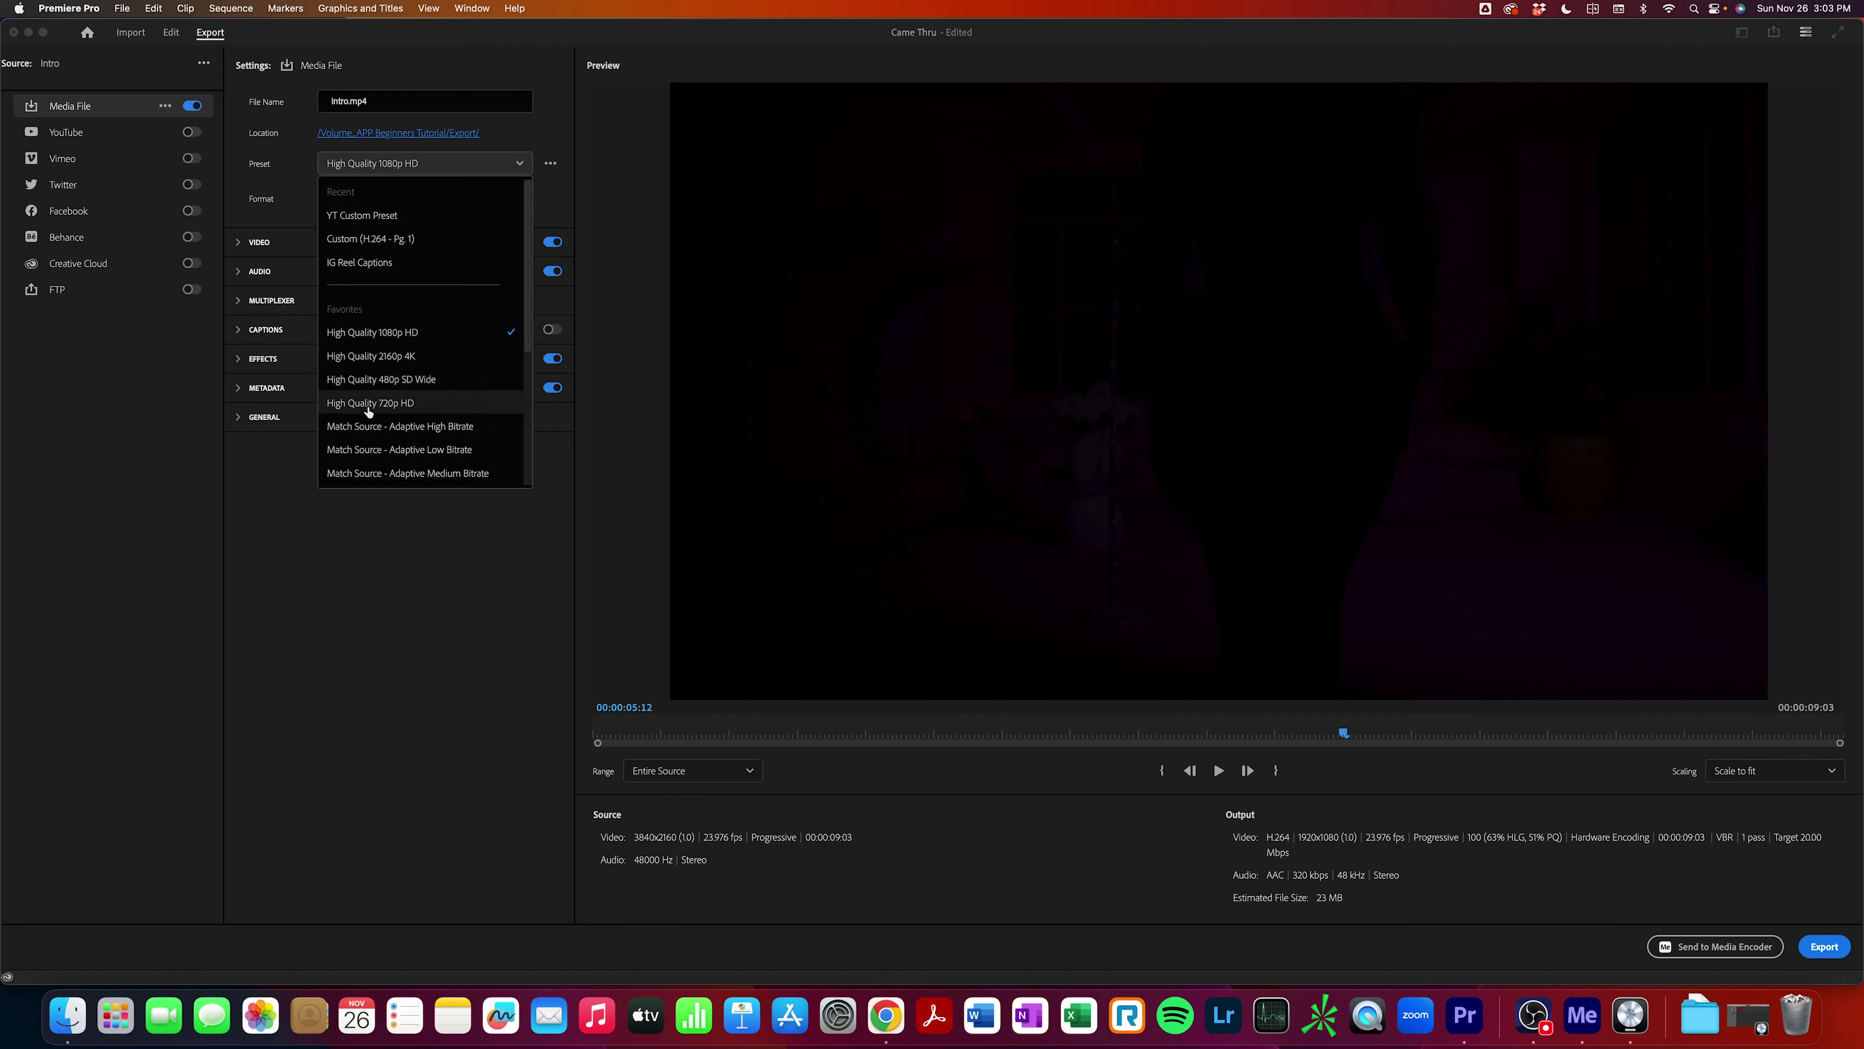
{"action": "scroll", "coordinate": [388, 404], "scroll_direction": "down", "scroll_amount": 3}
{"action": "scroll", "coordinate": [396, 420], "scroll_direction": "down", "scroll_amount": 2}
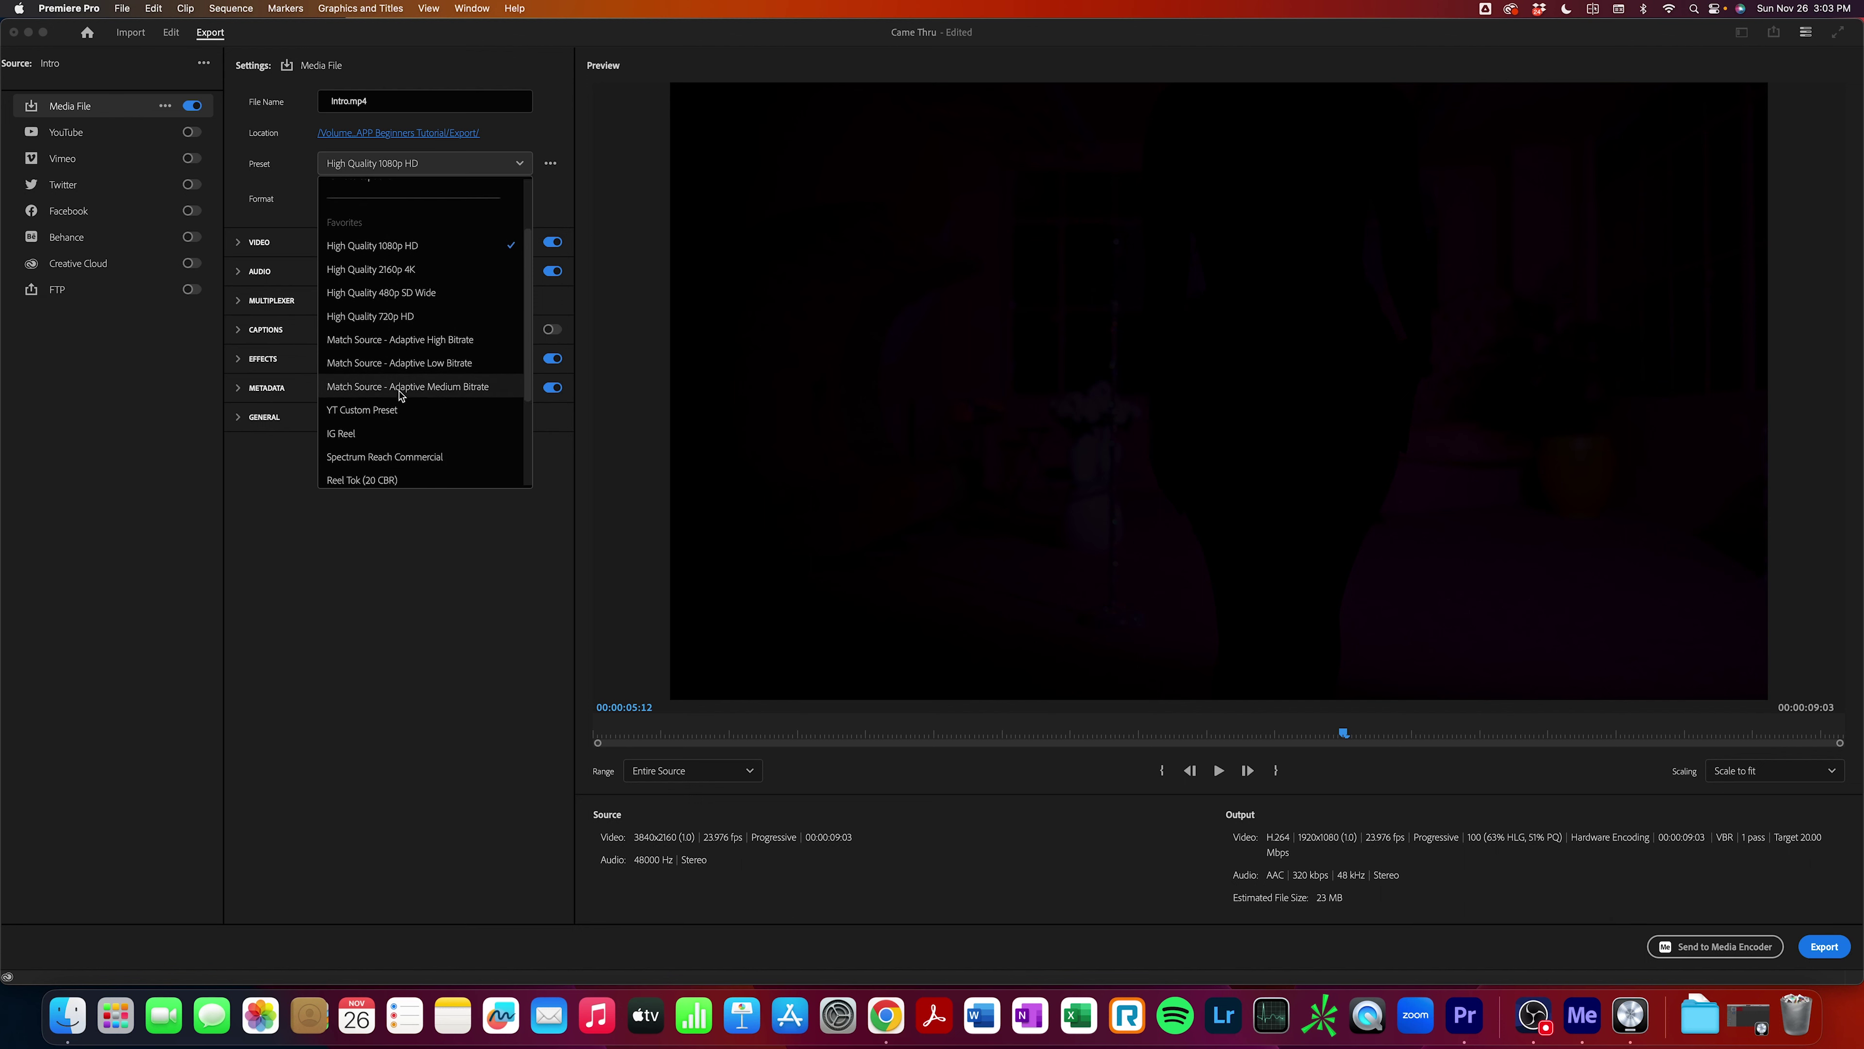
{"action": "left_click", "coordinate": [365, 404]}
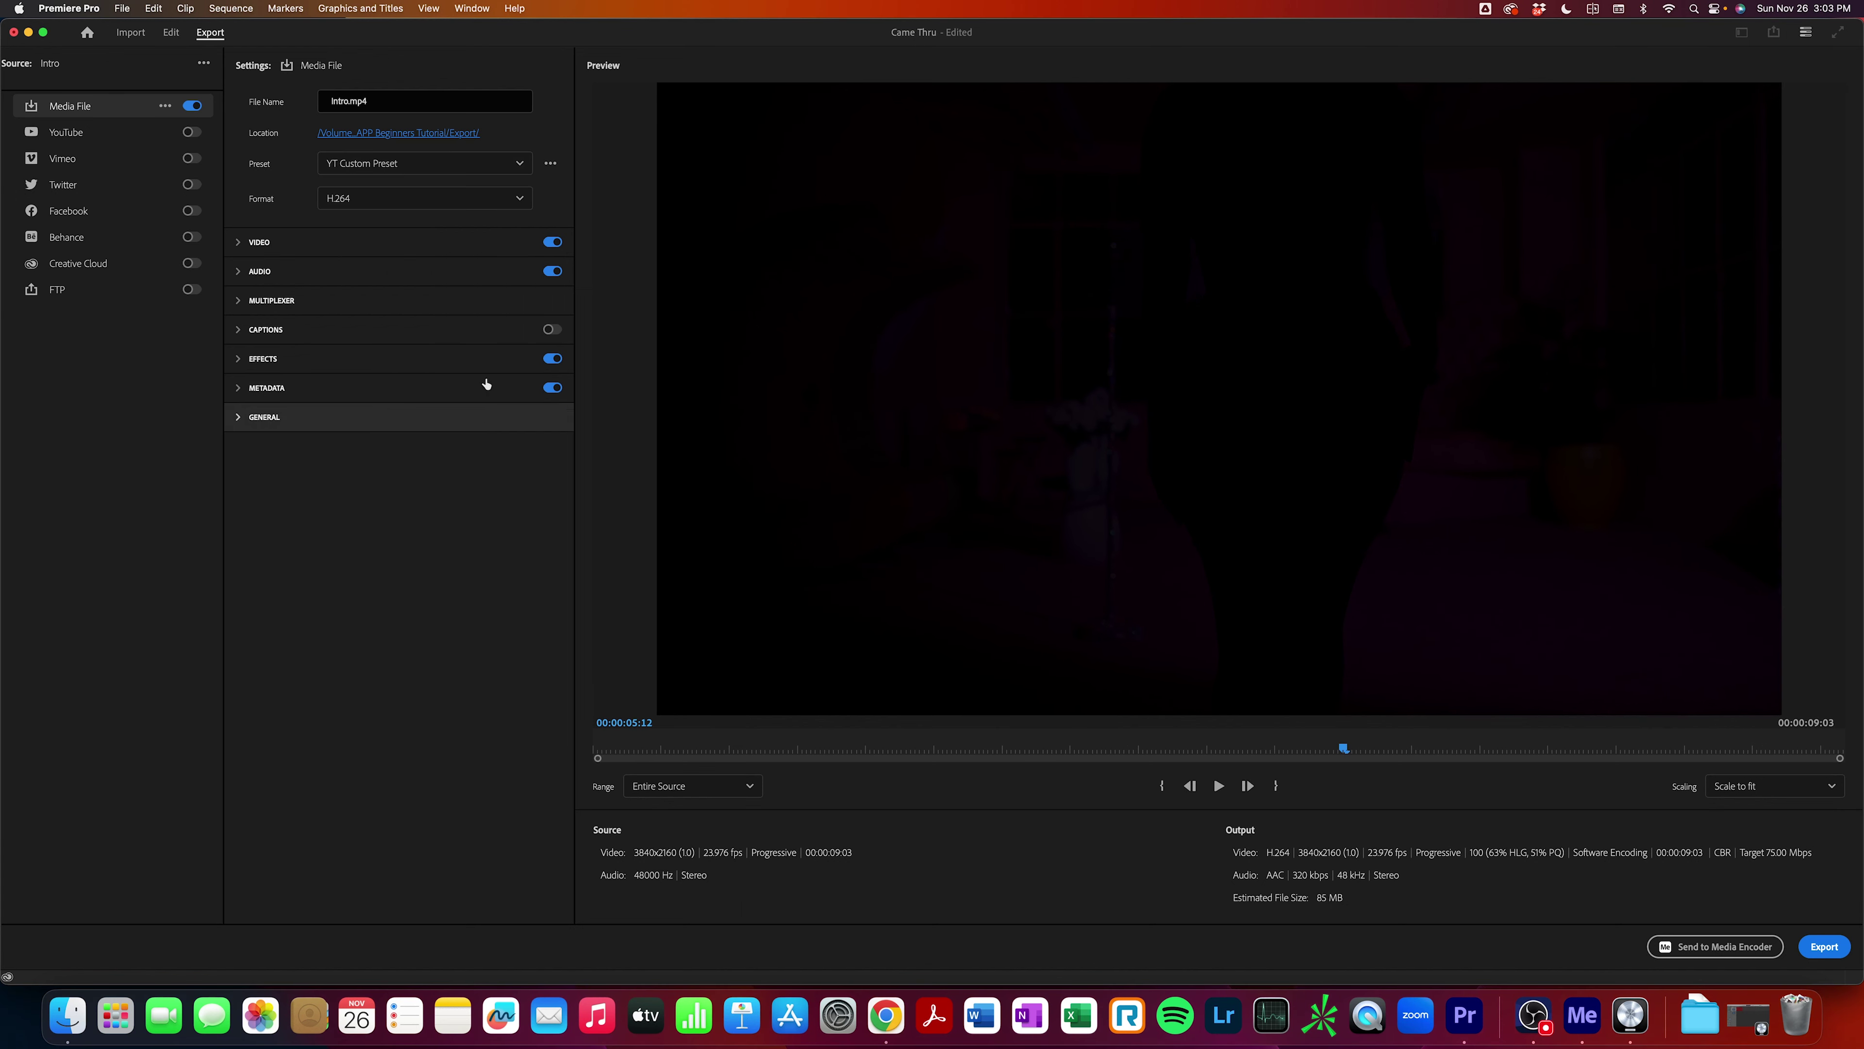
{"action": "left_click", "coordinate": [235, 246]}
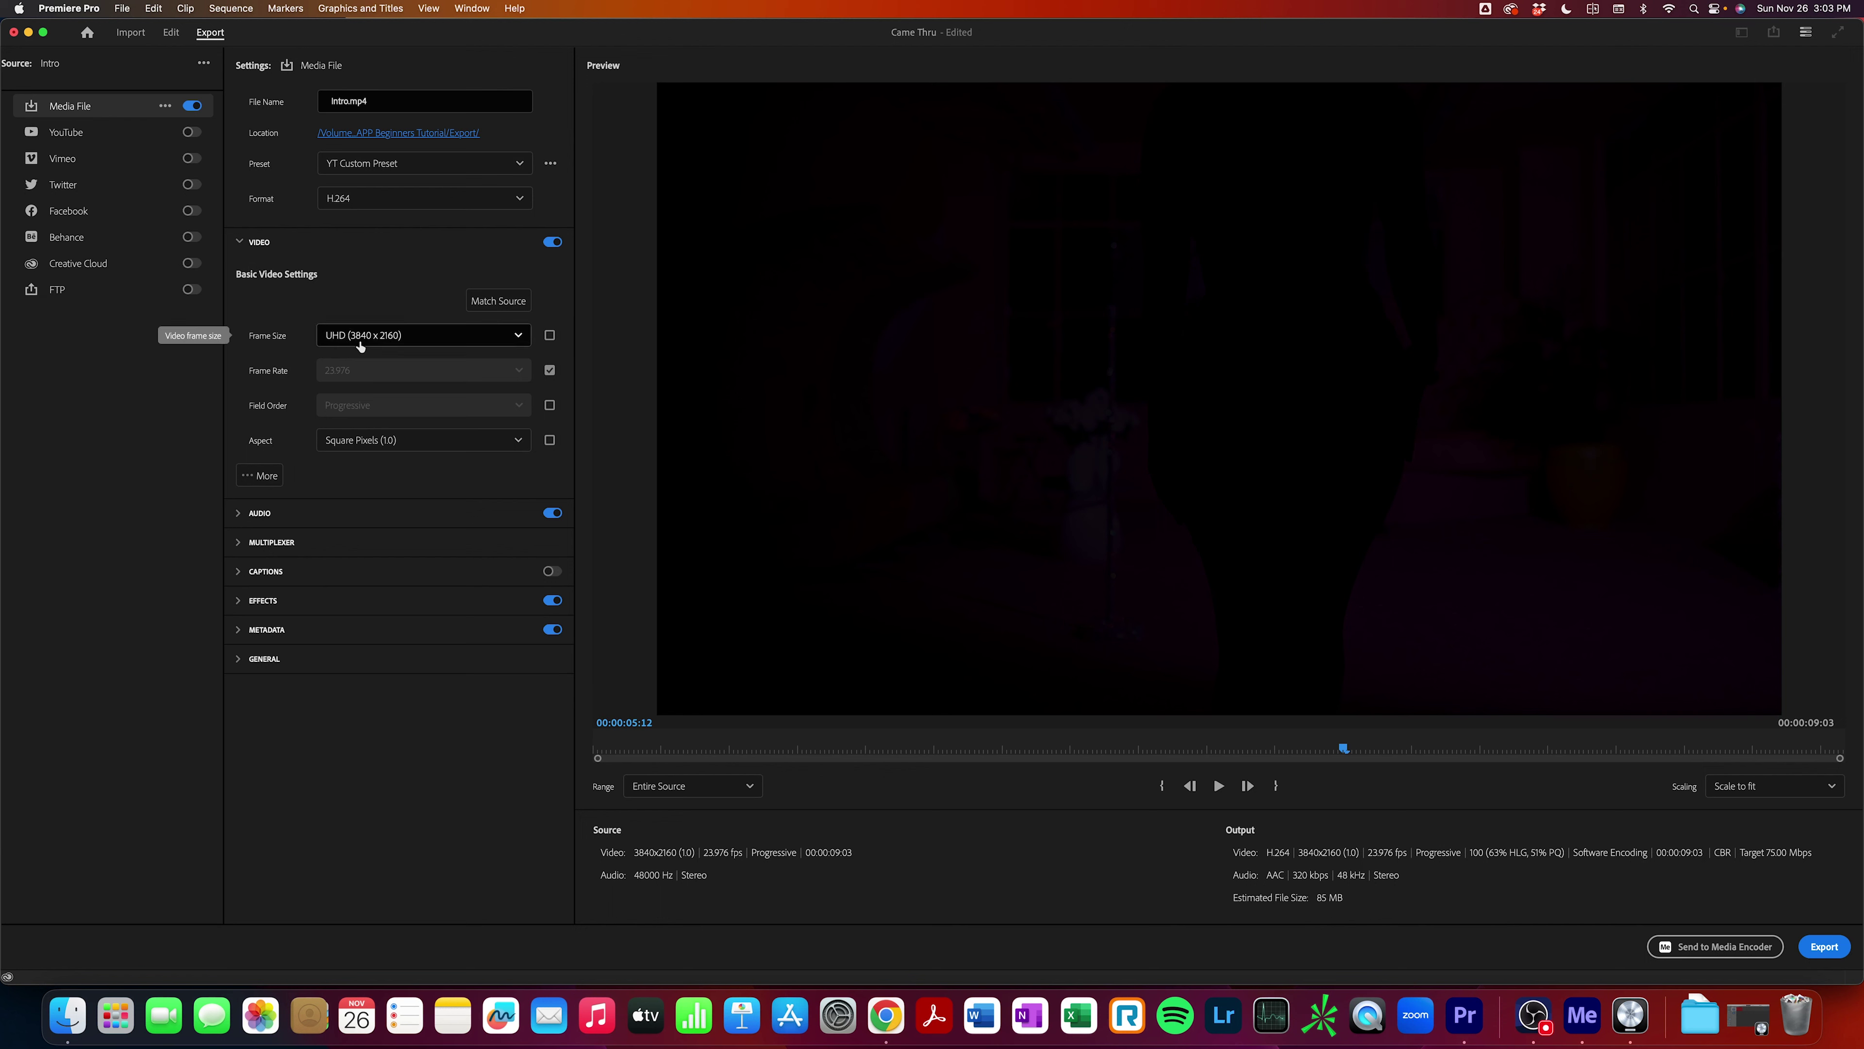
{"action": "left_click", "coordinate": [260, 475]}
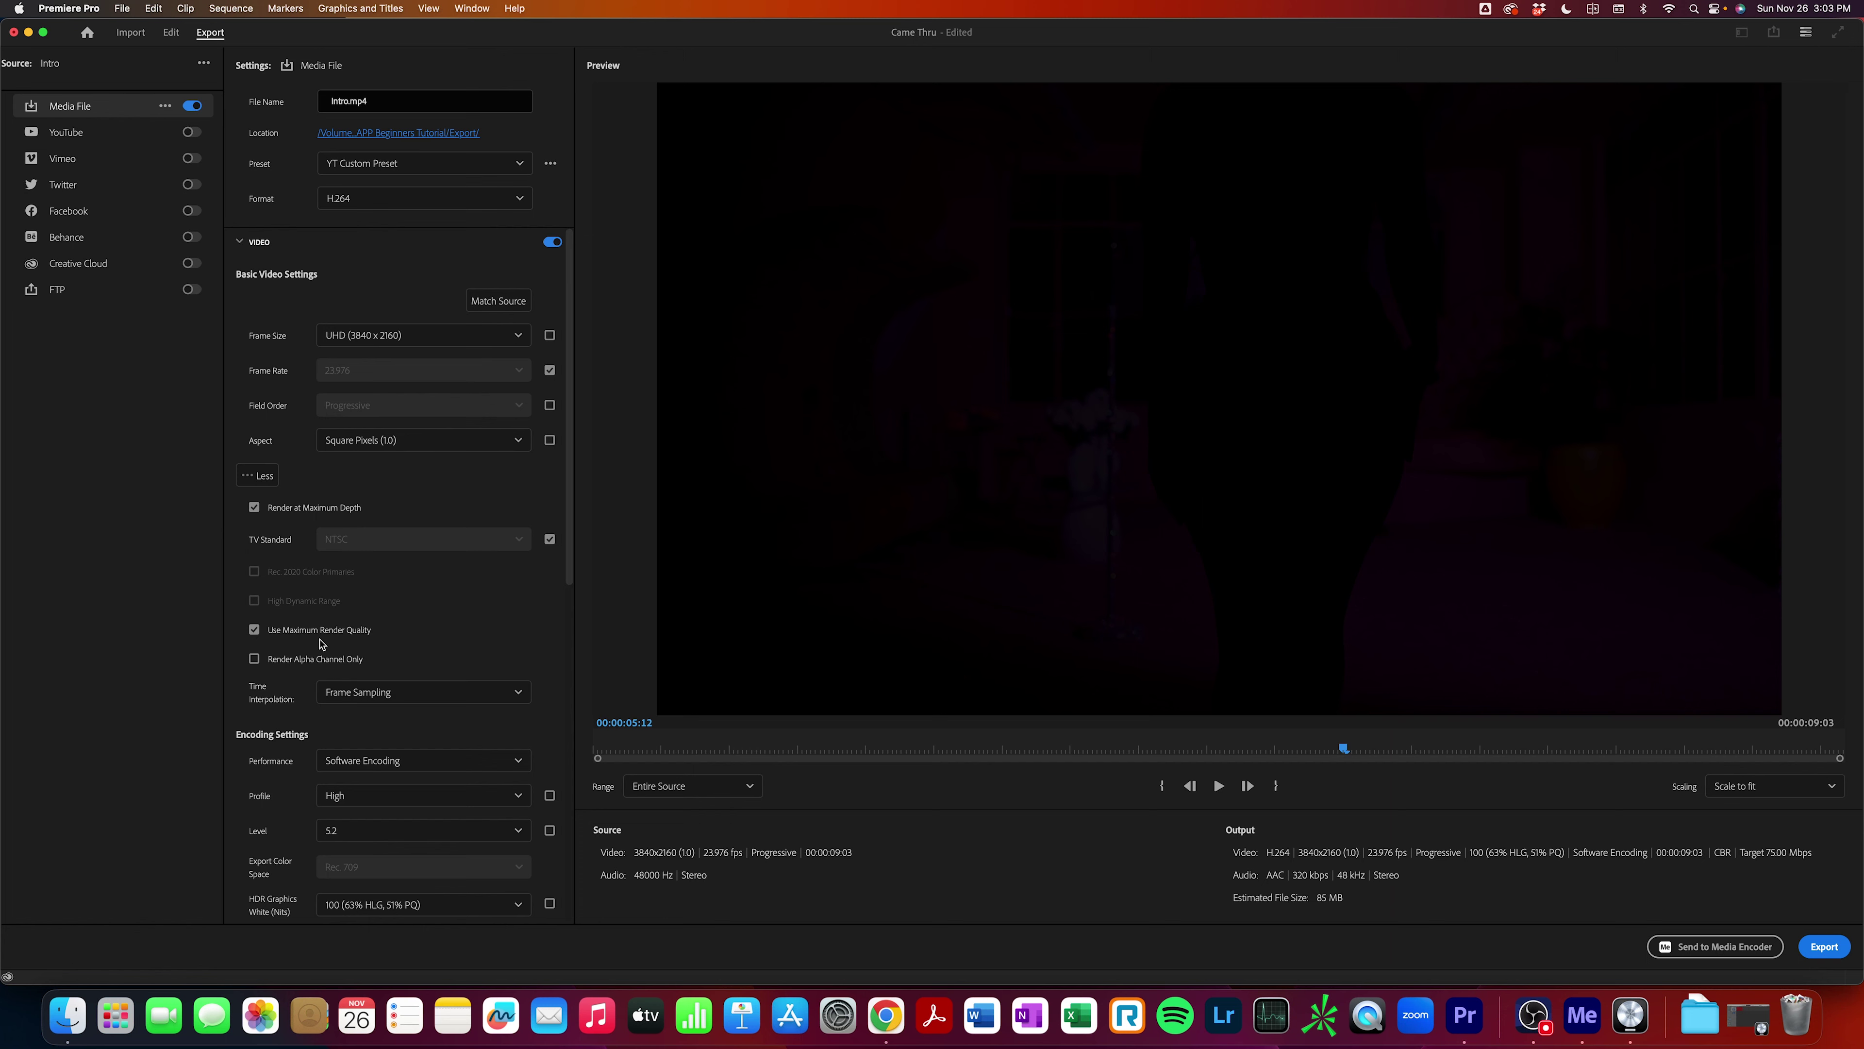
{"action": "scroll", "coordinate": [321, 644], "scroll_direction": "down", "scroll_amount": 5}
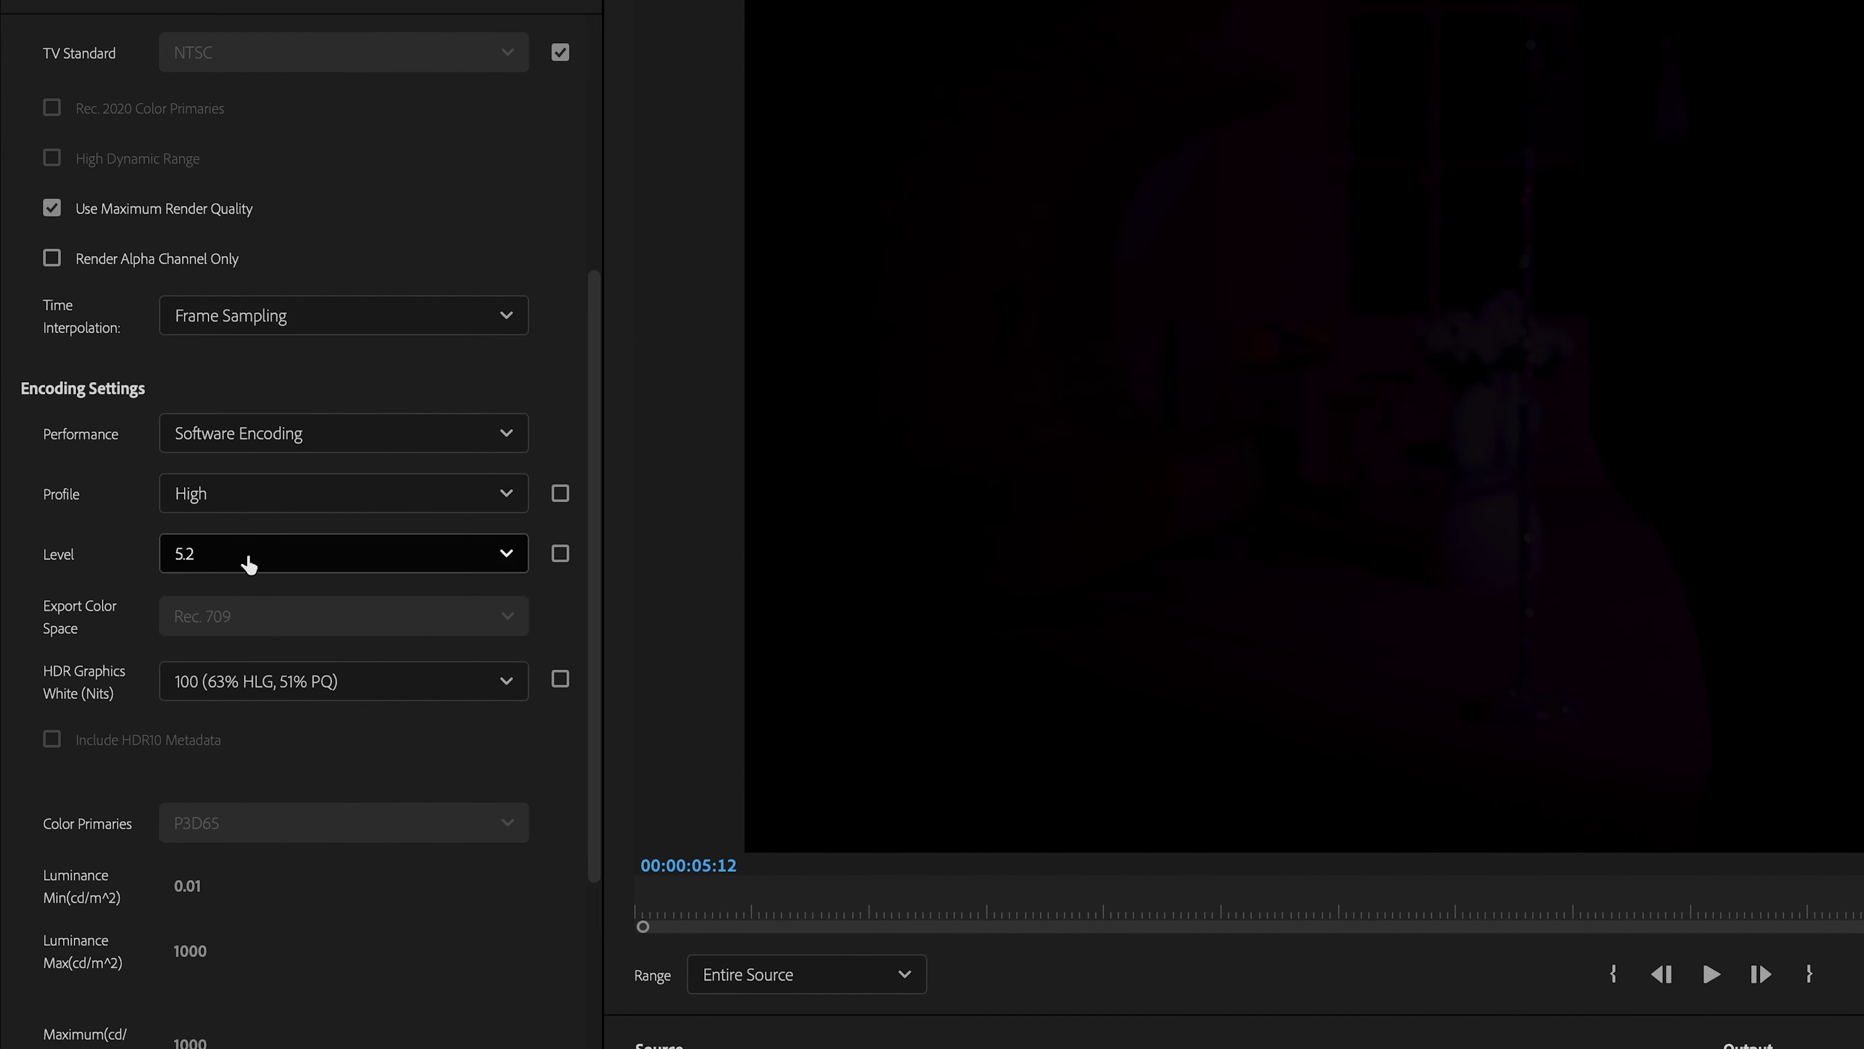
{"action": "scroll", "coordinate": [499, 914], "scroll_direction": "down", "scroll_amount": 10}
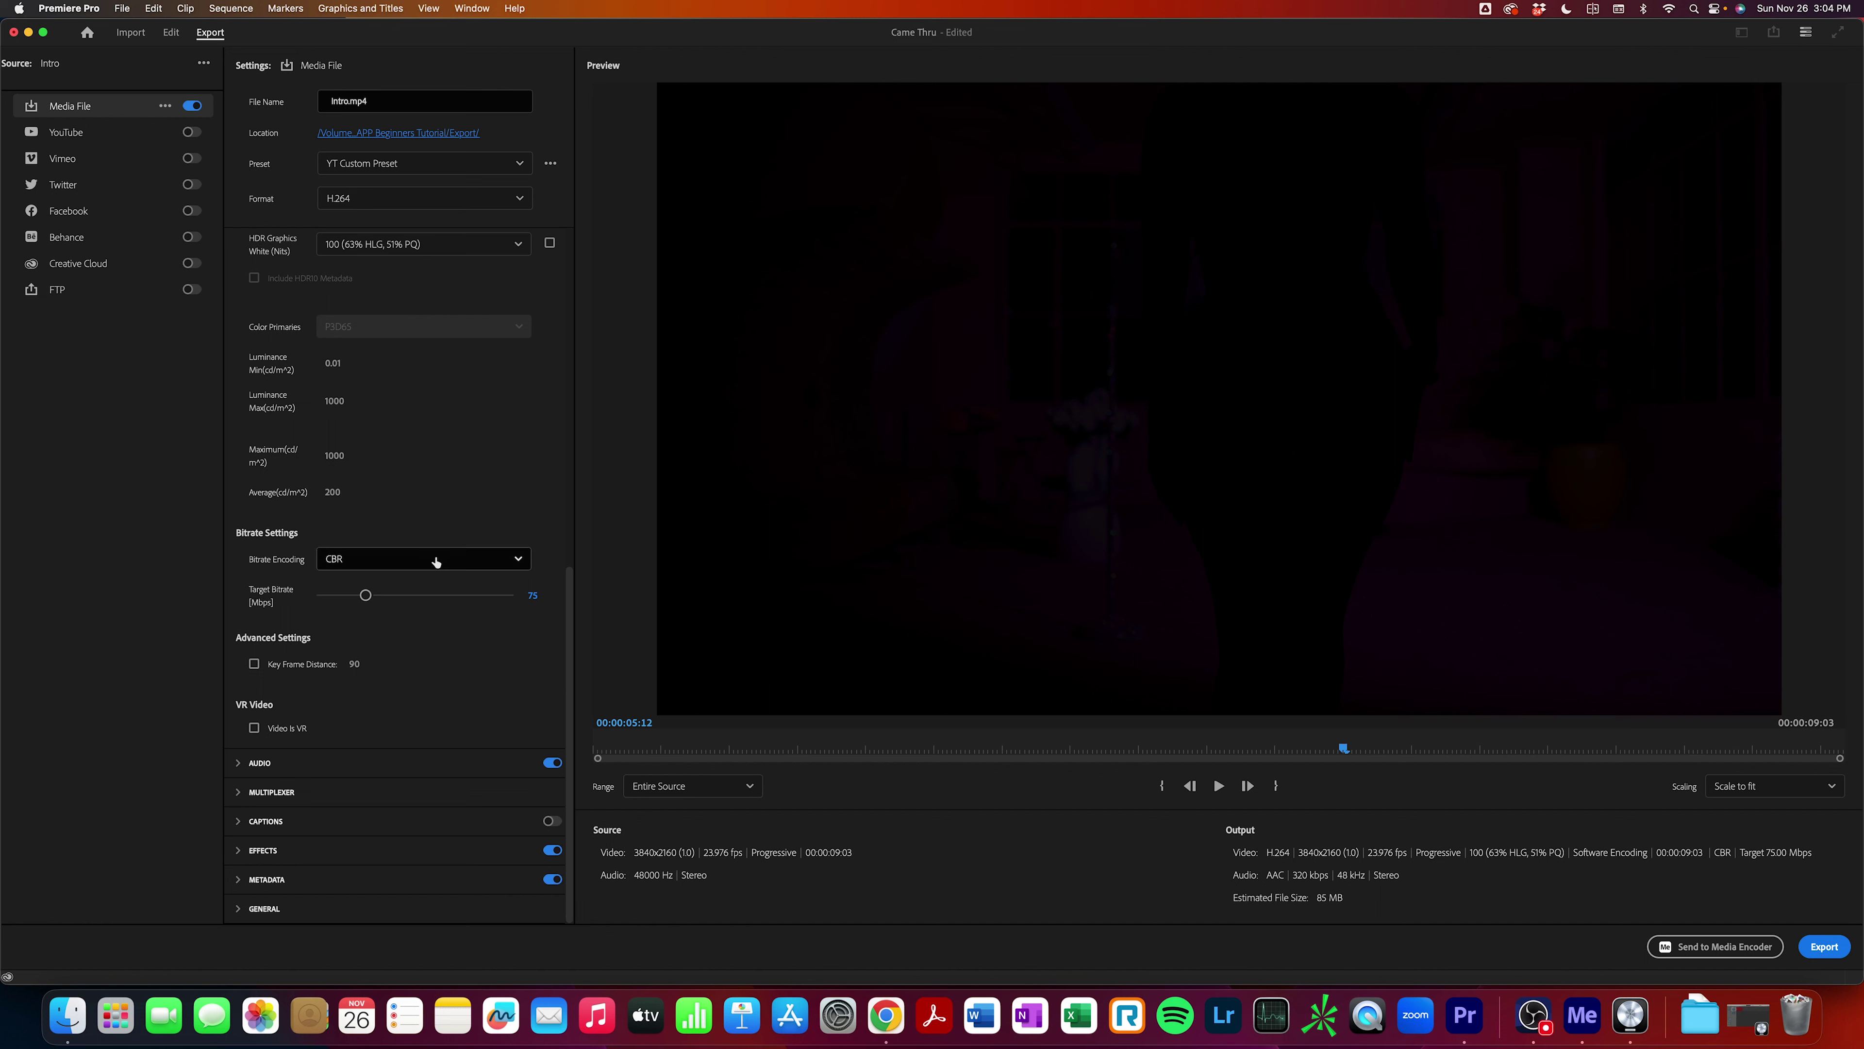
Set the export range to Source In/Out and check the marked range on the Intro timeline.
{"action": "left_click", "coordinate": [668, 788]}
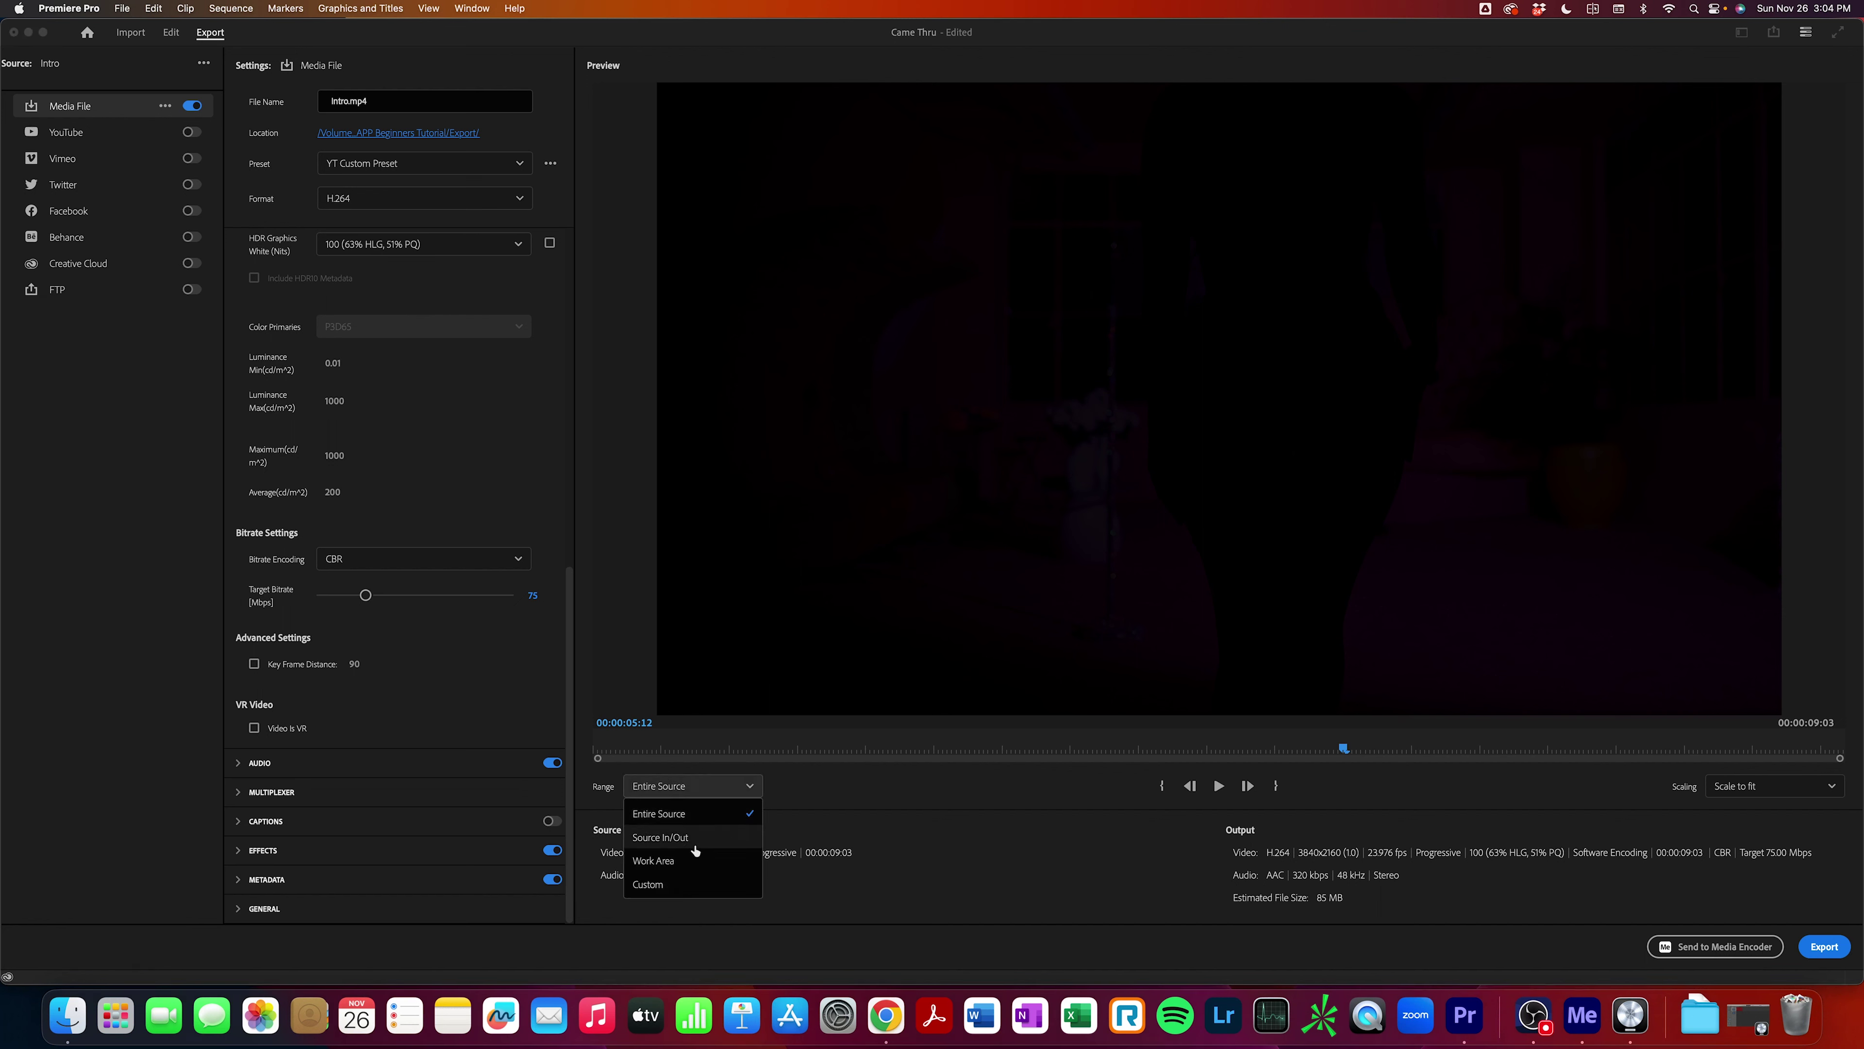
{"action": "left_click", "coordinate": [680, 841]}
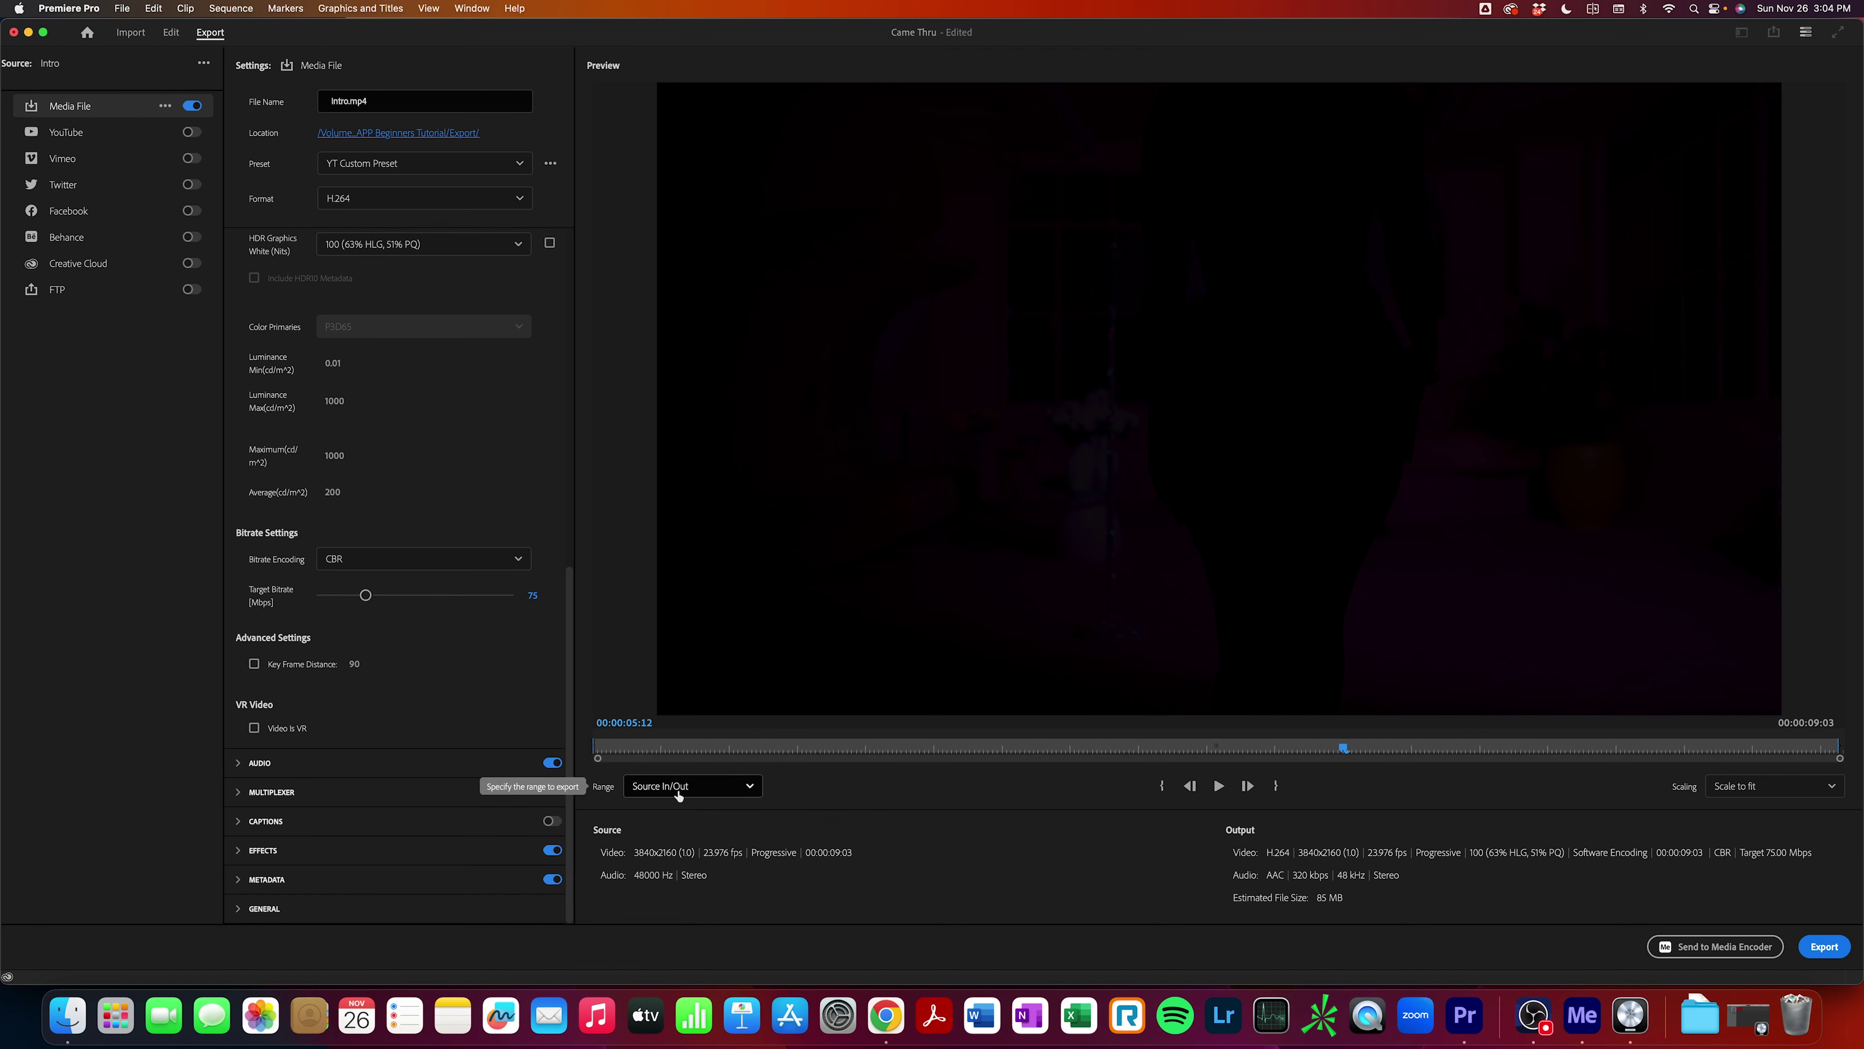
{"action": "left_click", "coordinate": [172, 33]}
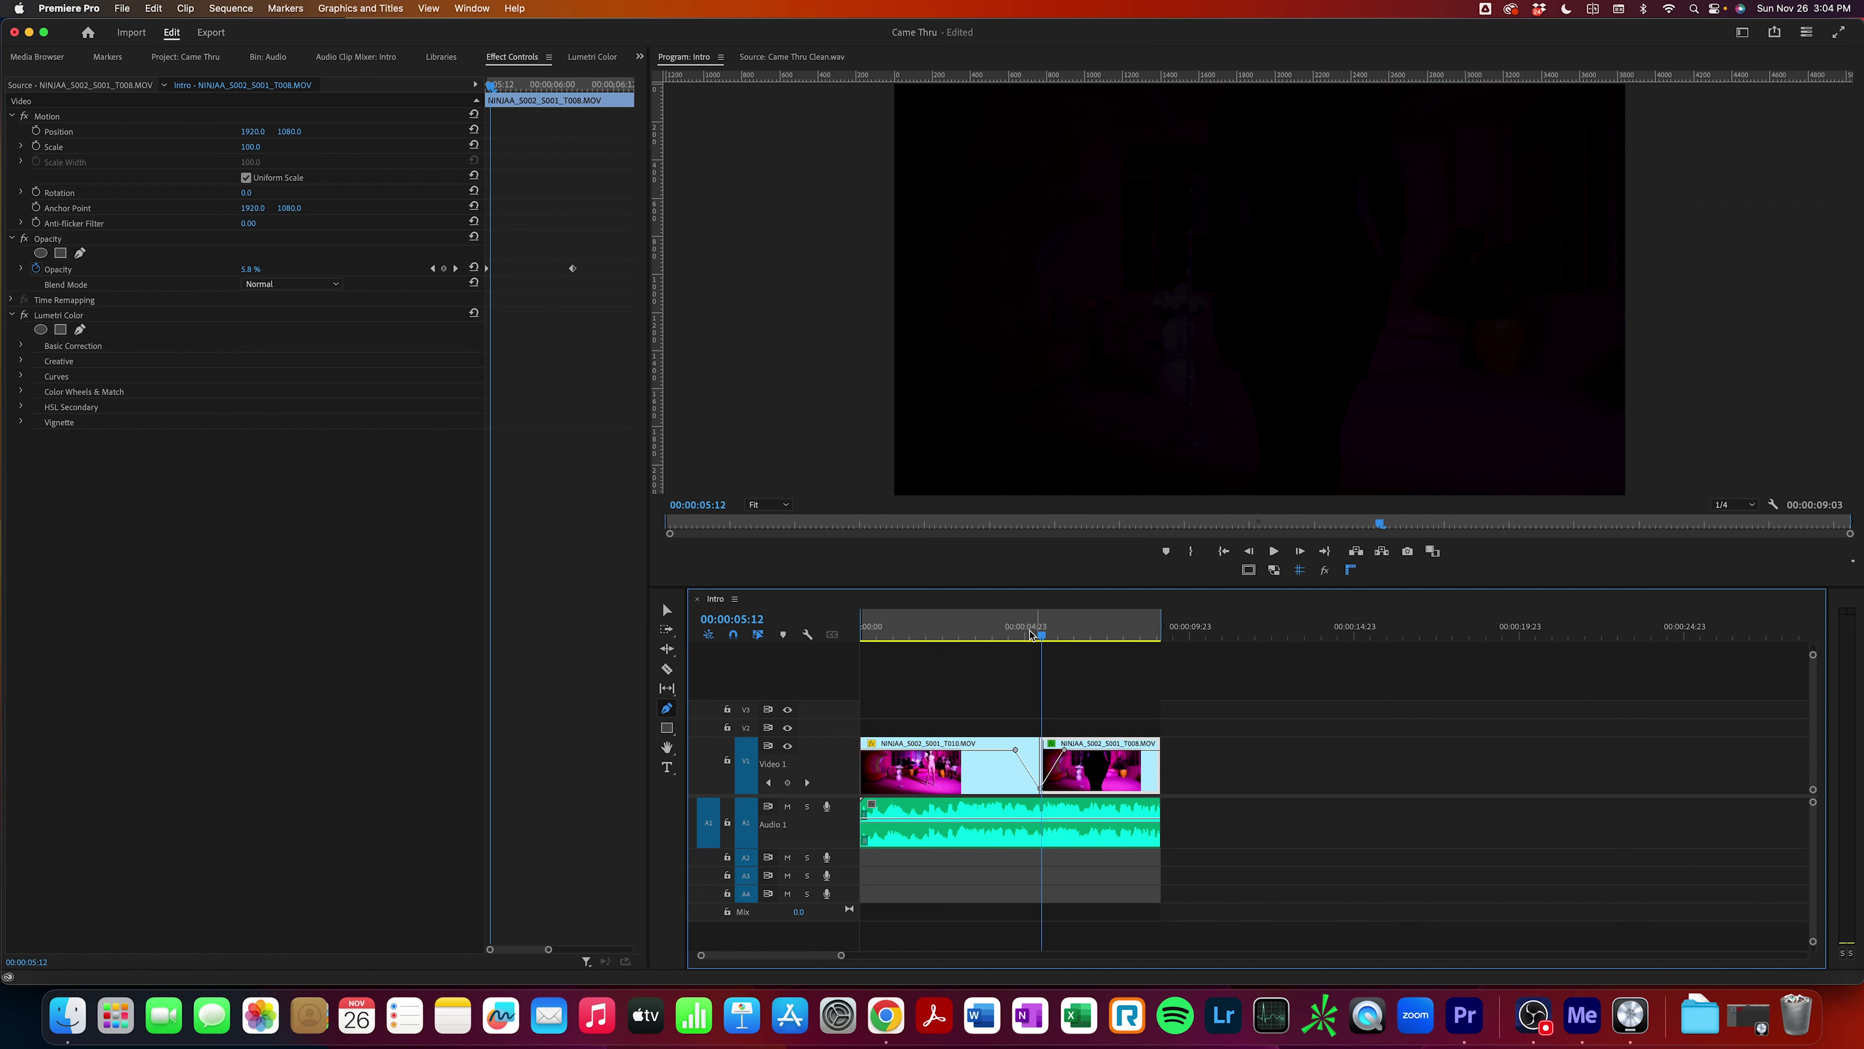
{"action": "left_click", "coordinate": [212, 34]}
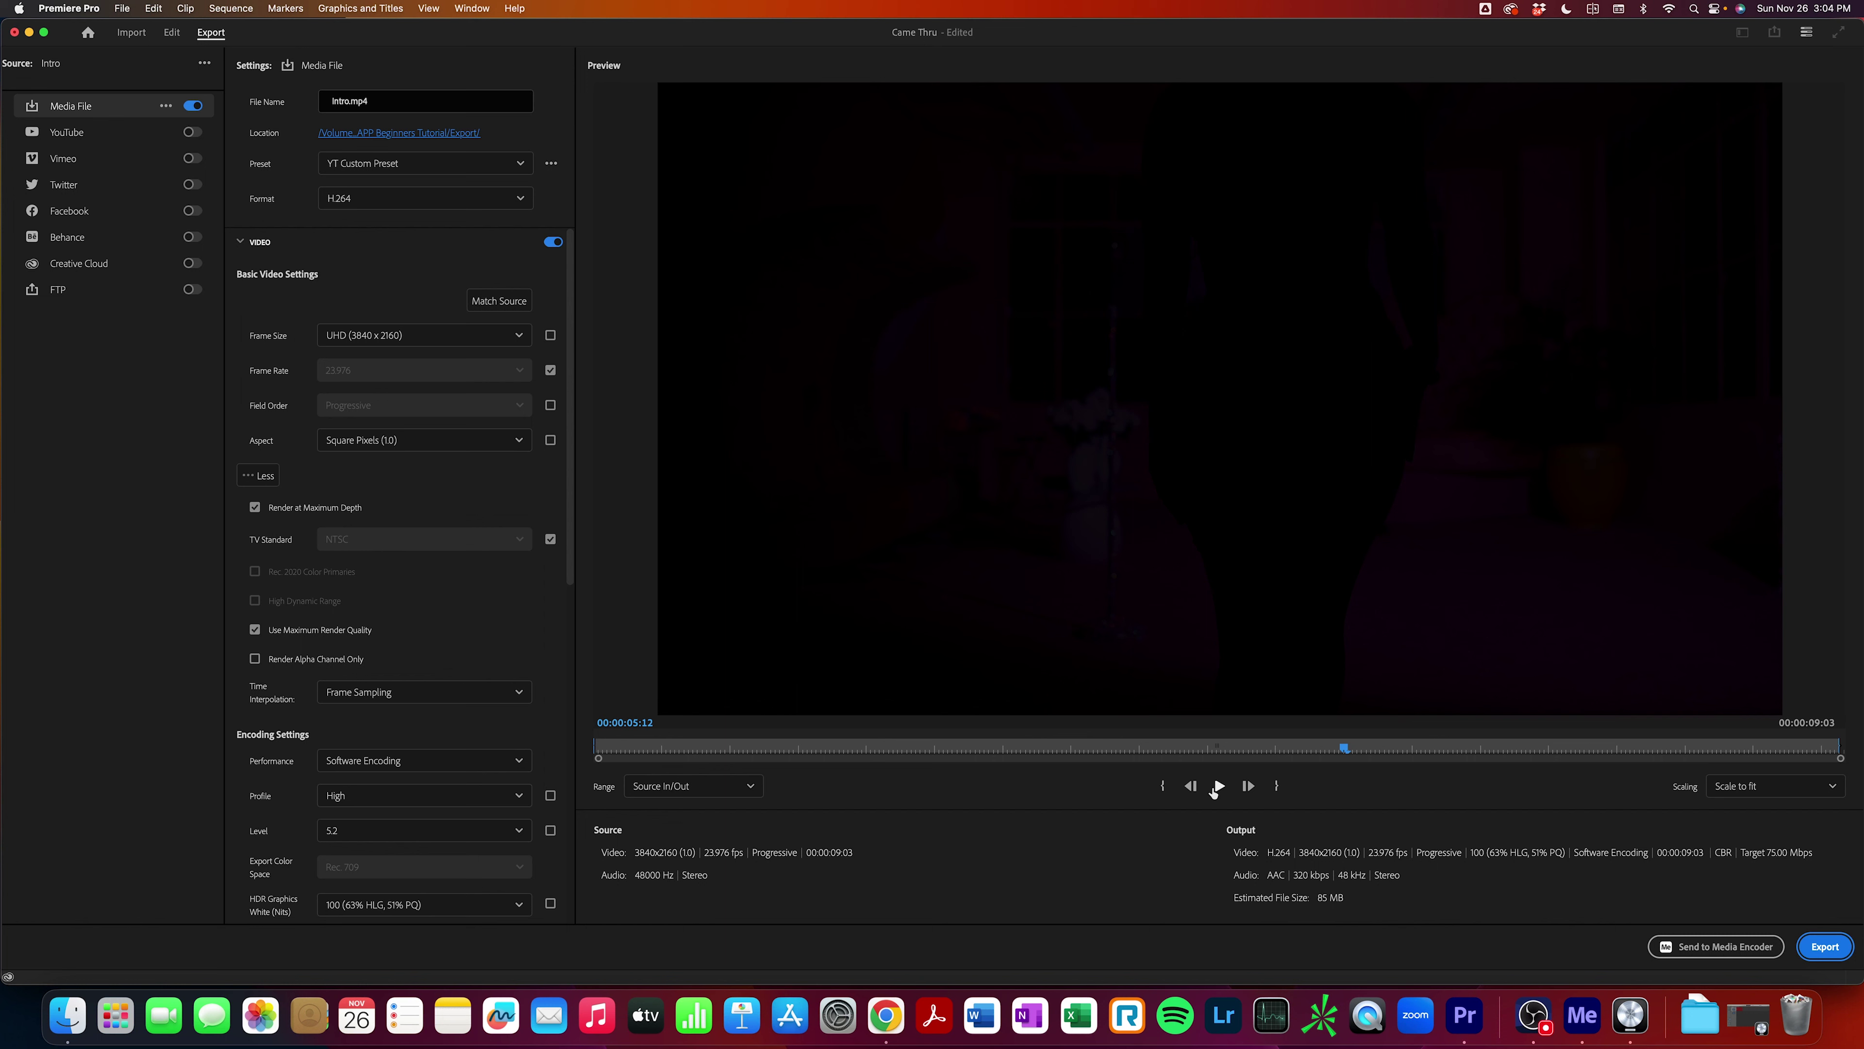
Choose Scale to fit as the export scaling and send the Intro sequence to Media Encoder.
{"action": "left_click", "coordinate": [1813, 785]}
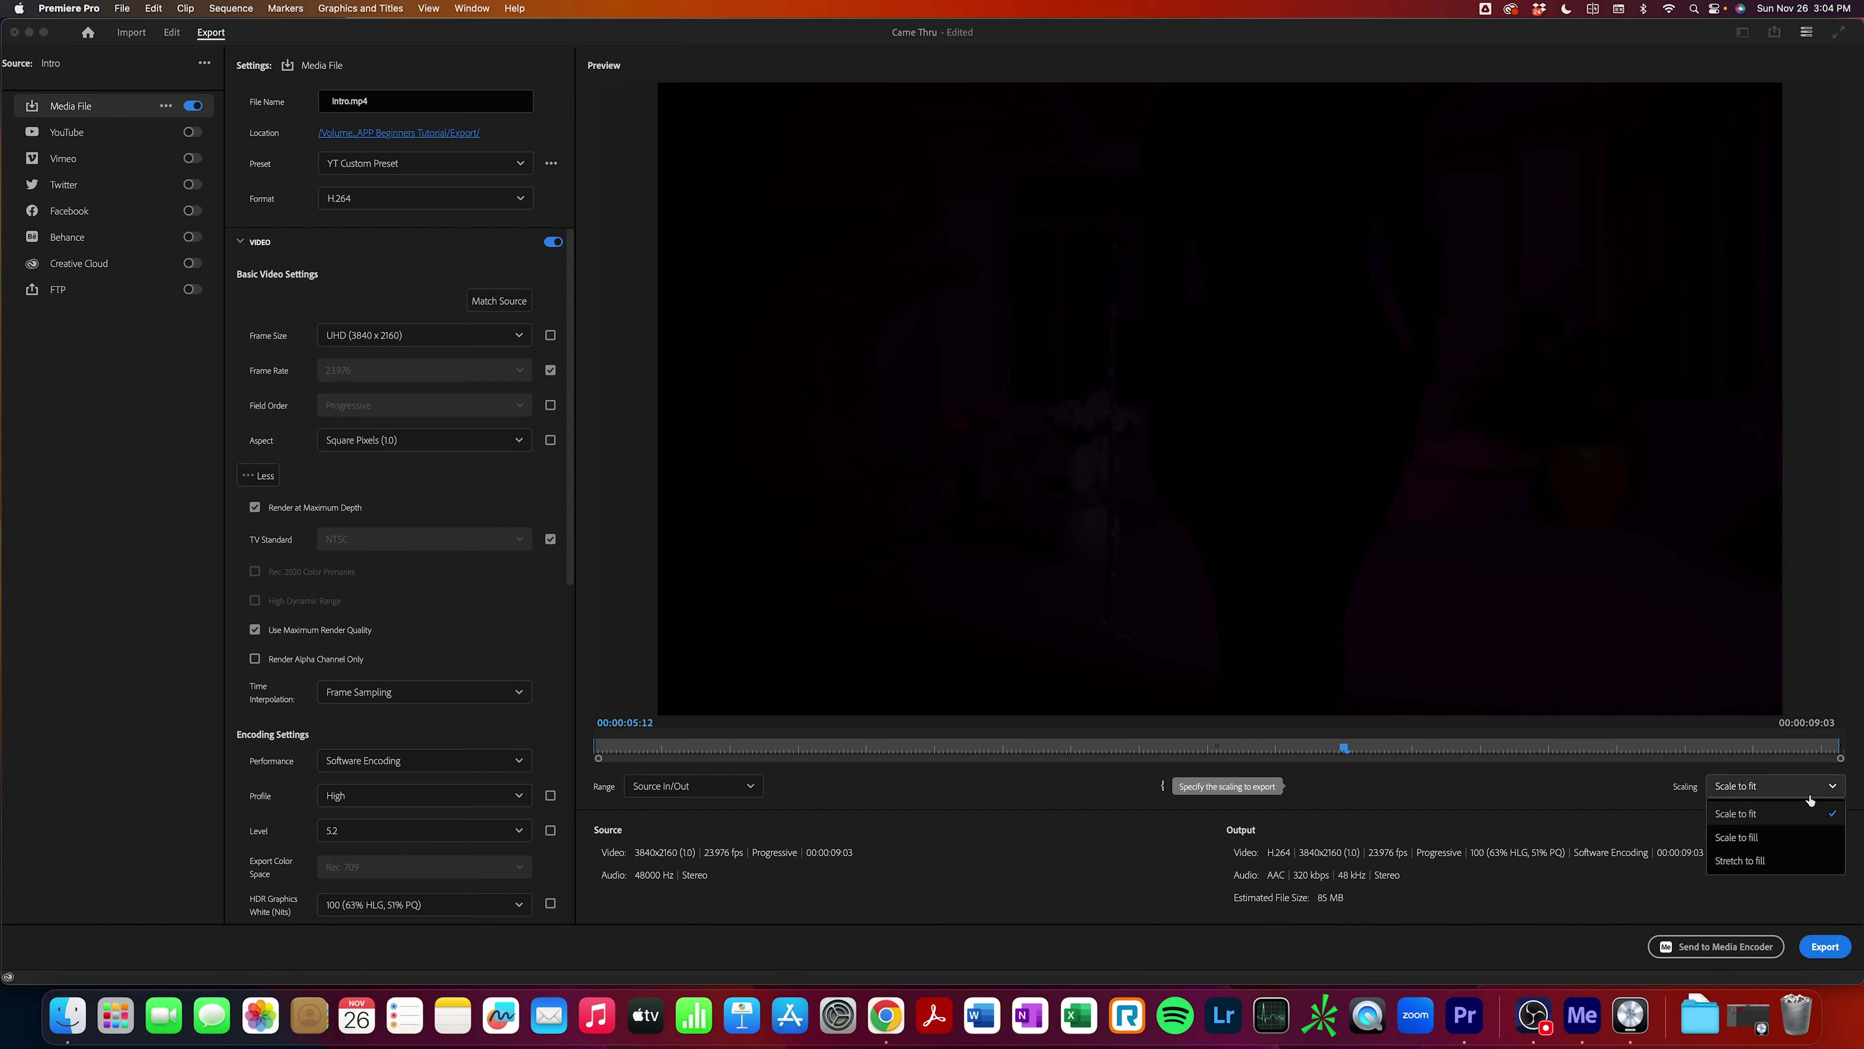
{"action": "left_click", "coordinate": [1759, 815]}
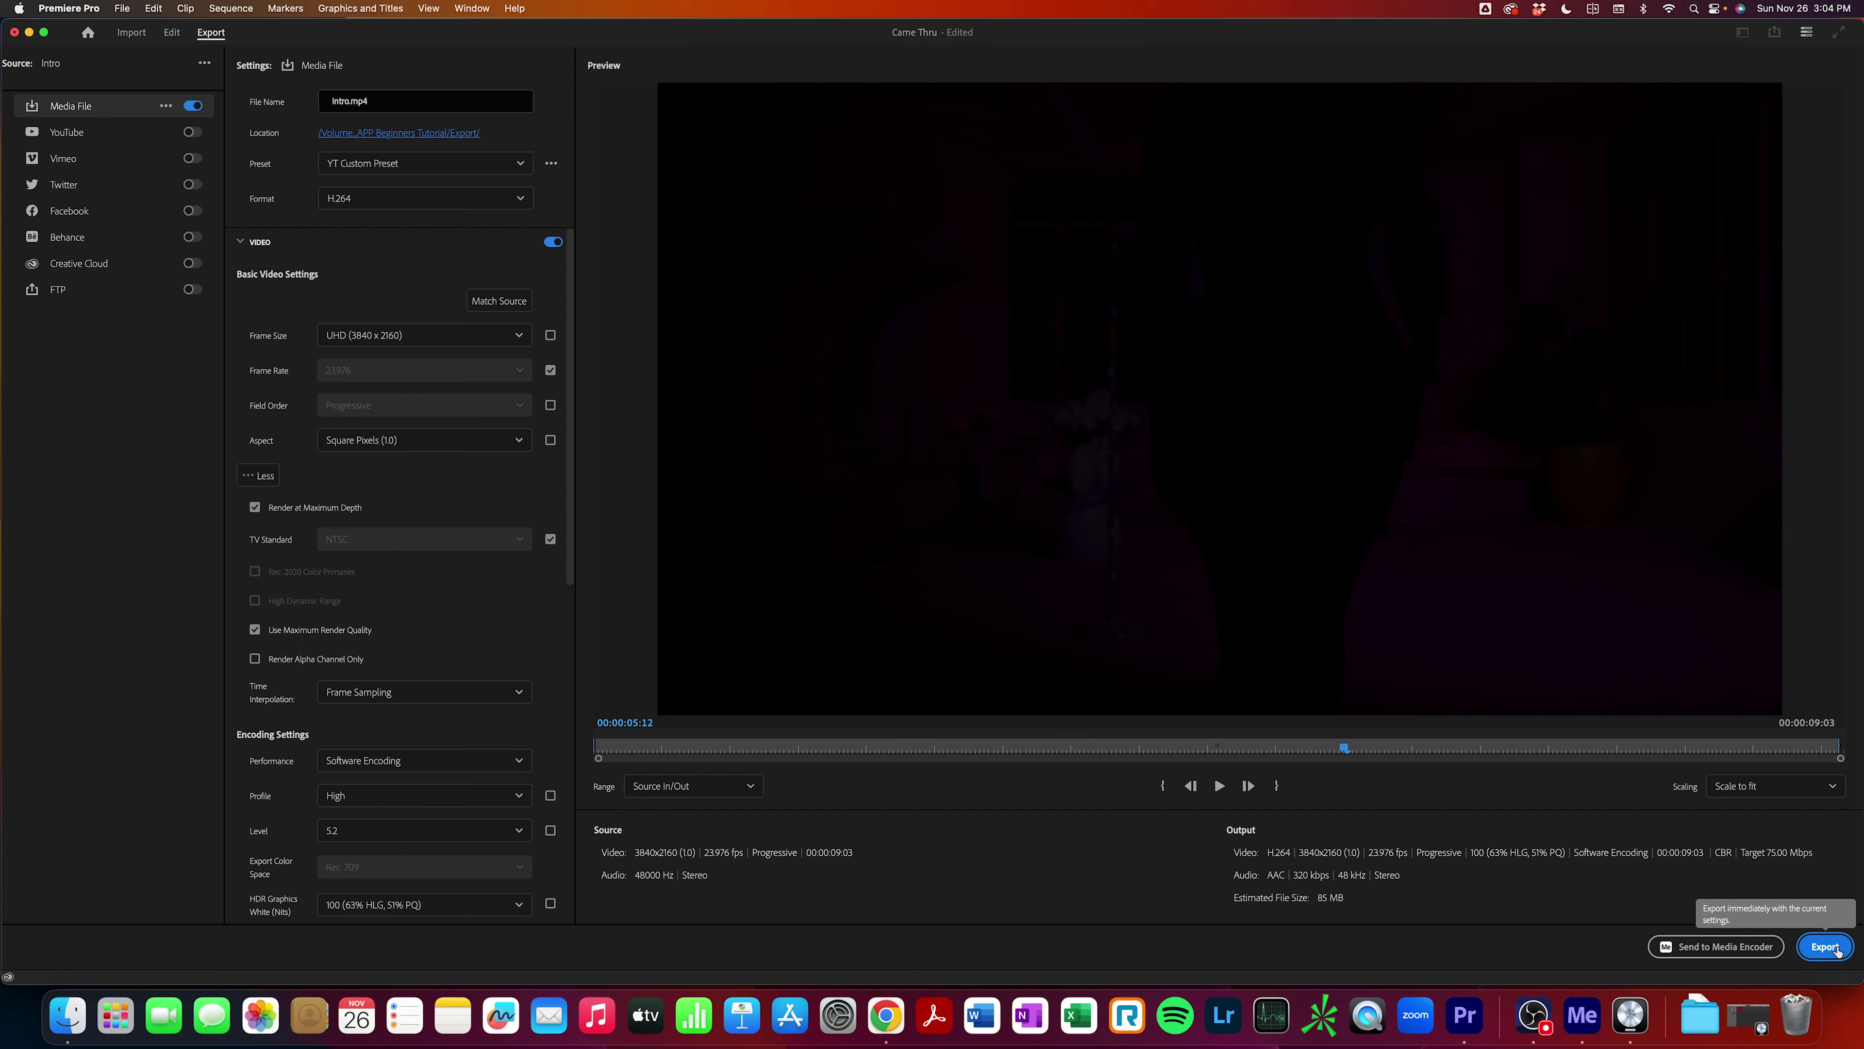
{"action": "left_click", "coordinate": [1740, 953]}
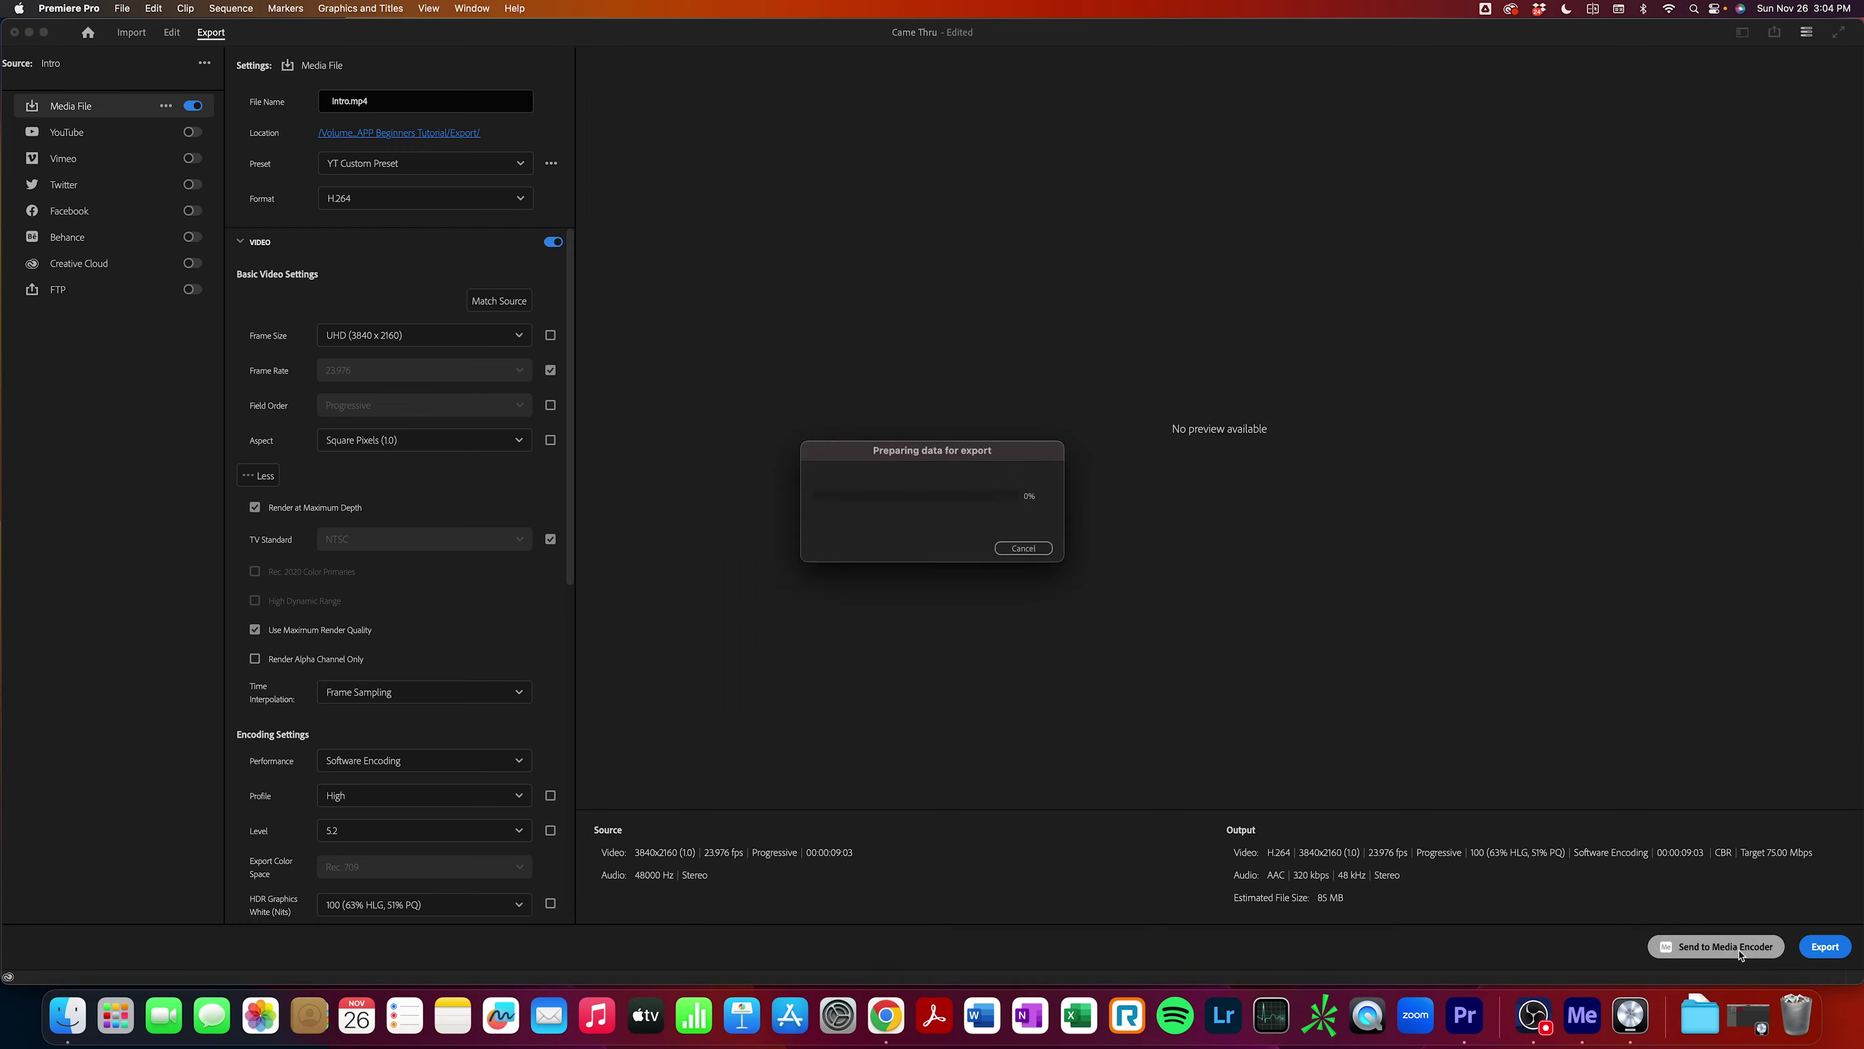